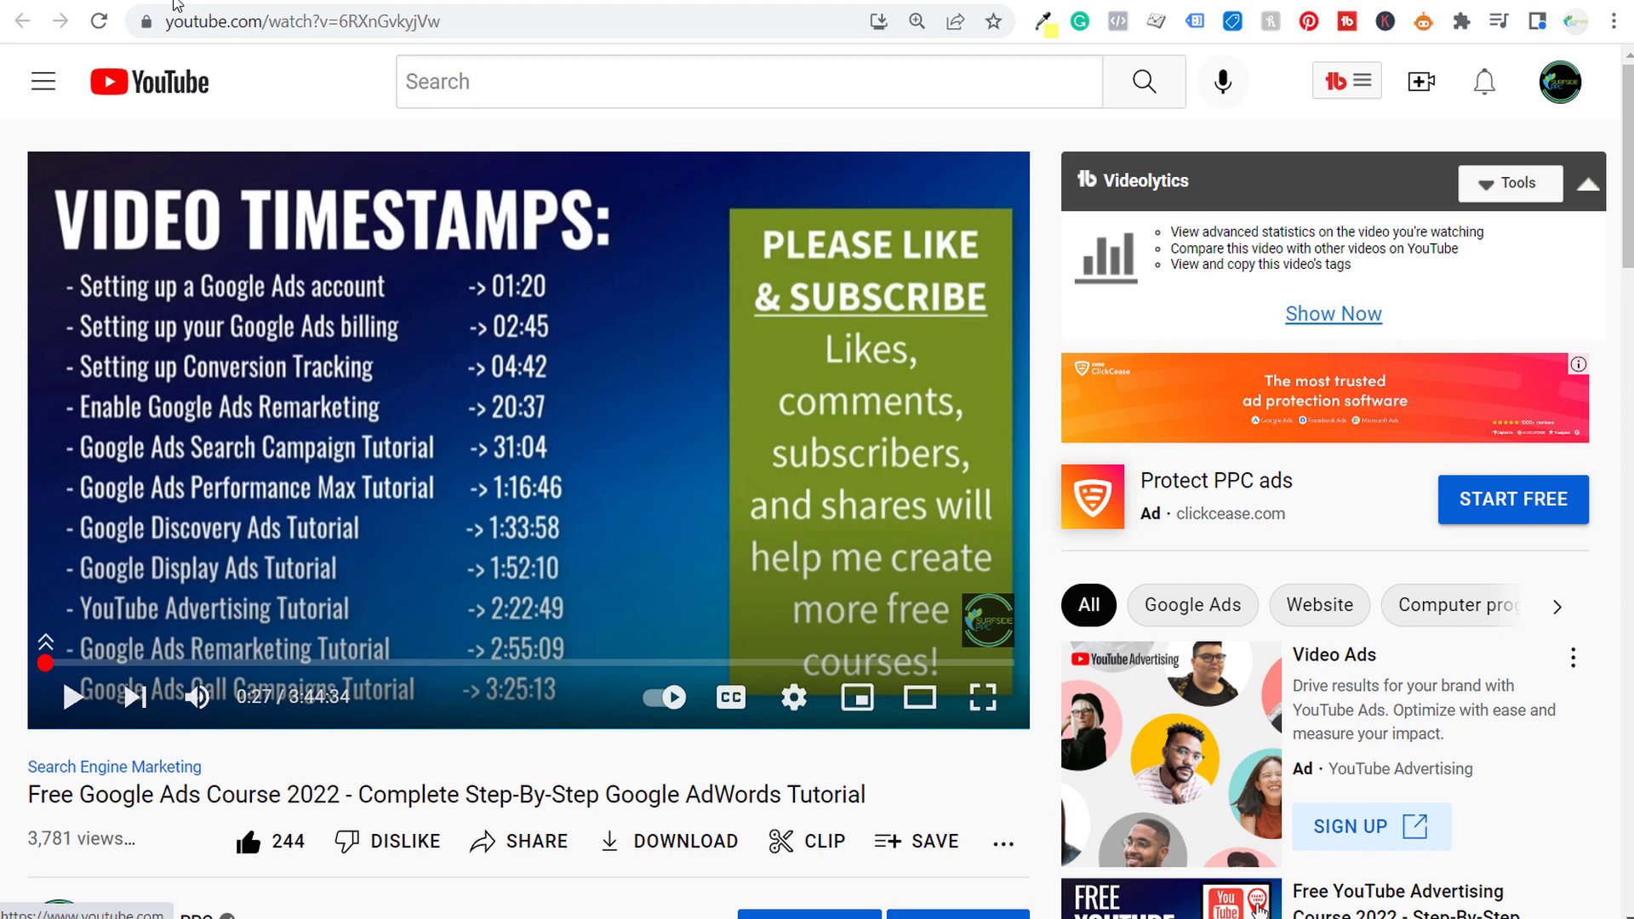
# Step: Switch to Google Ads and start a new Video campaign with the Product and brand consideration objective and Influence consideration subtype
pyautogui.hotkey('ctrl', 'Tab')
pyautogui.click(249, 234)
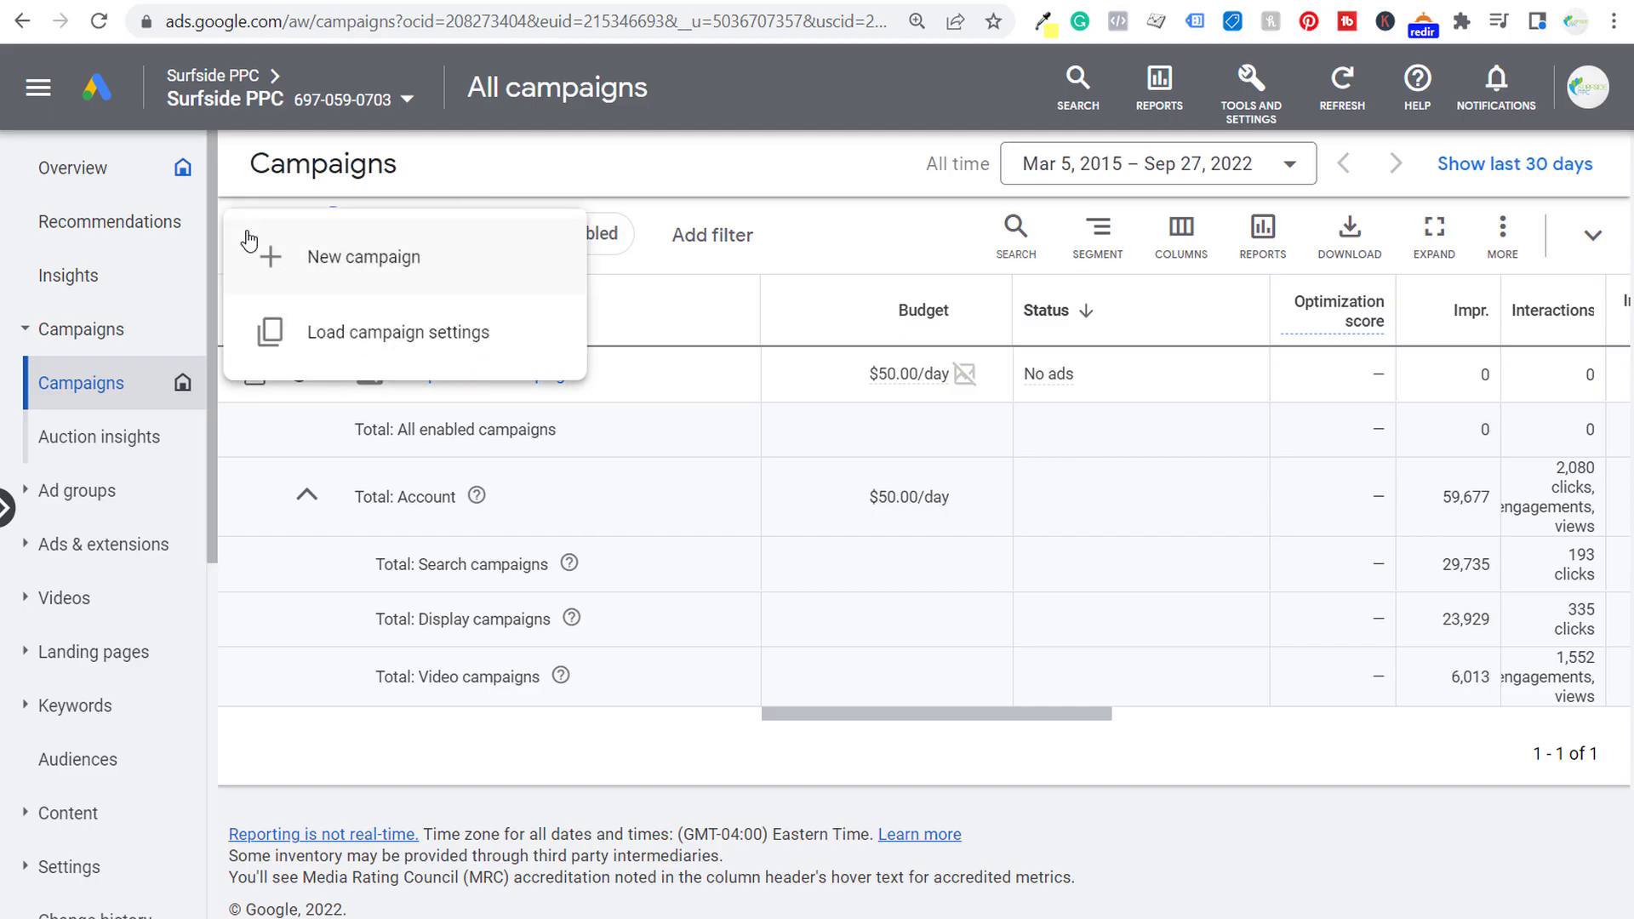
pyautogui.click(262, 260)
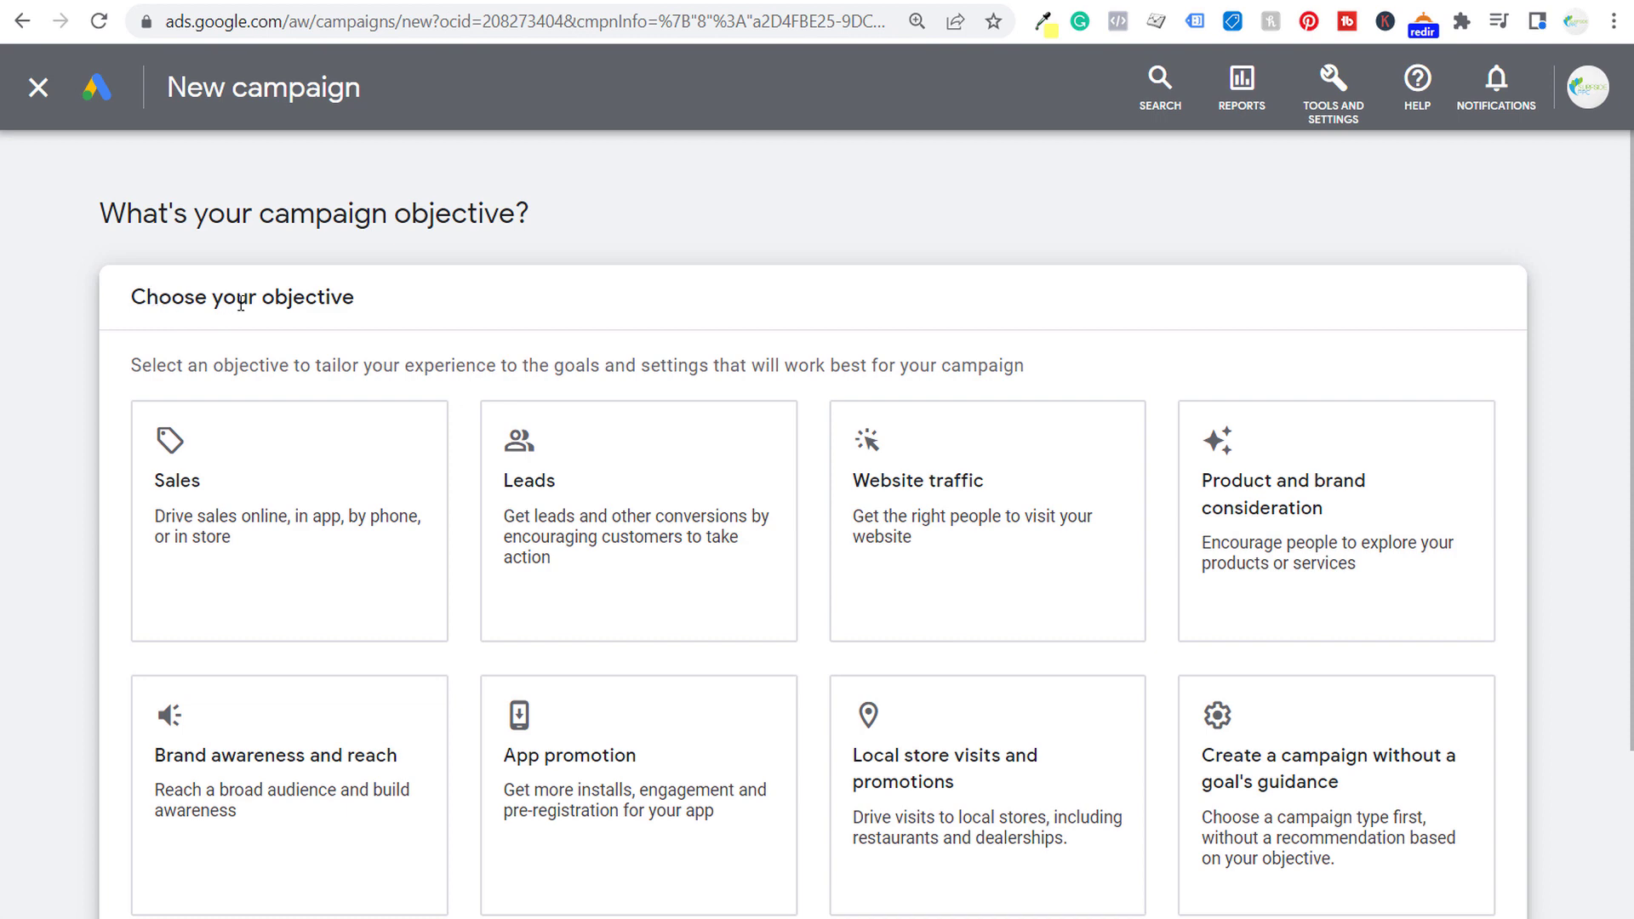
pyautogui.click(1260, 511)
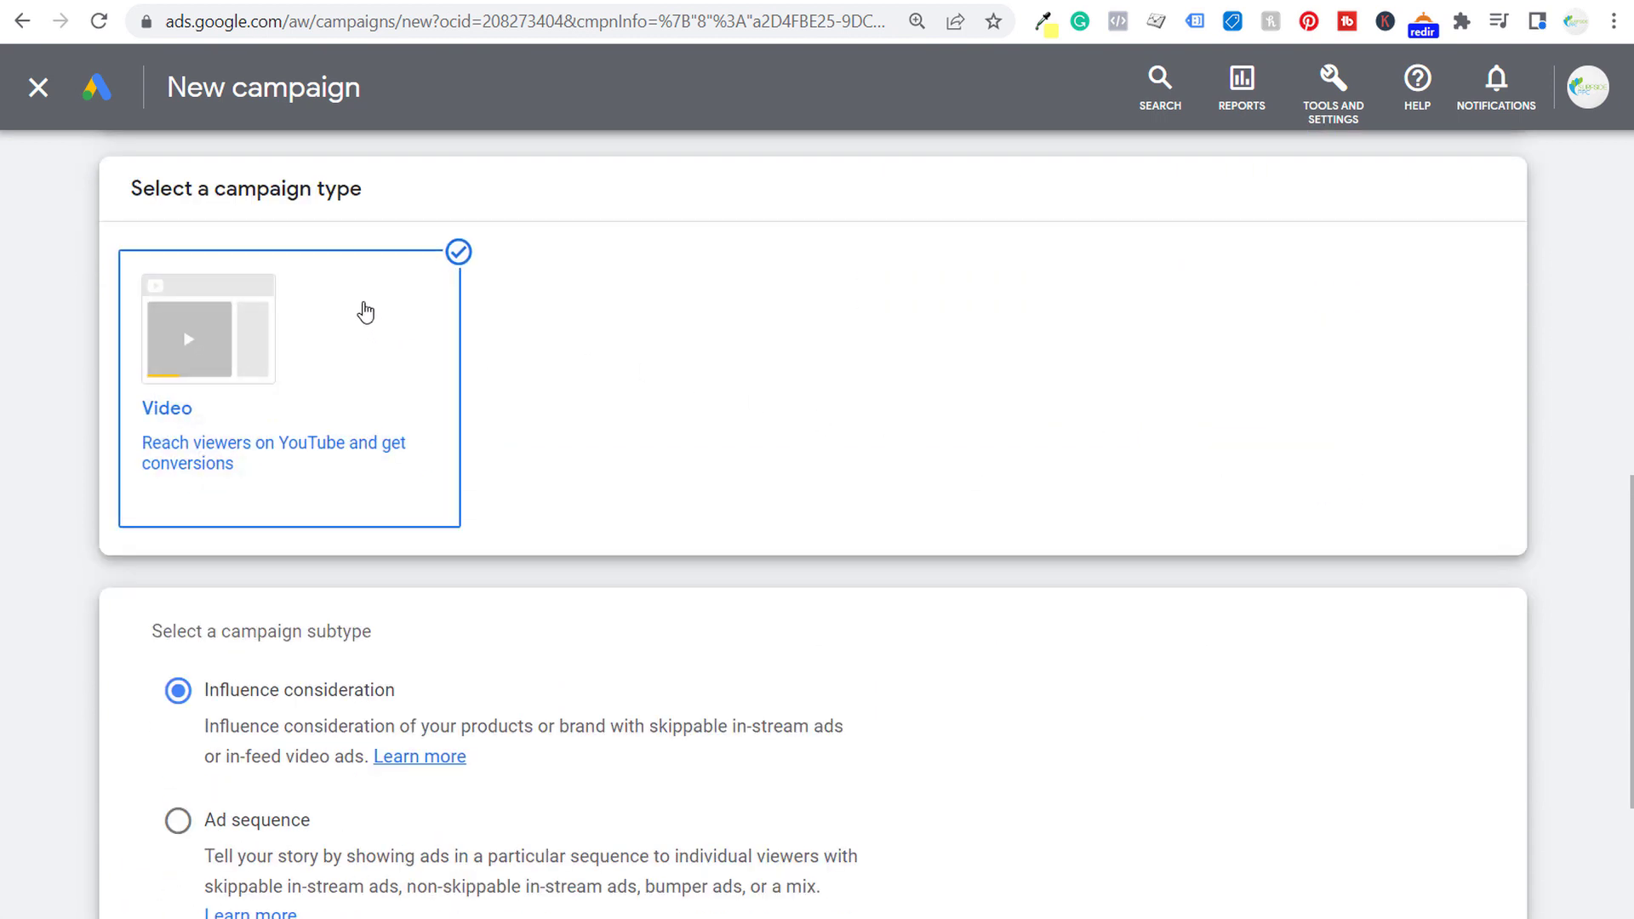
pyautogui.scroll(-3, 596, 400)
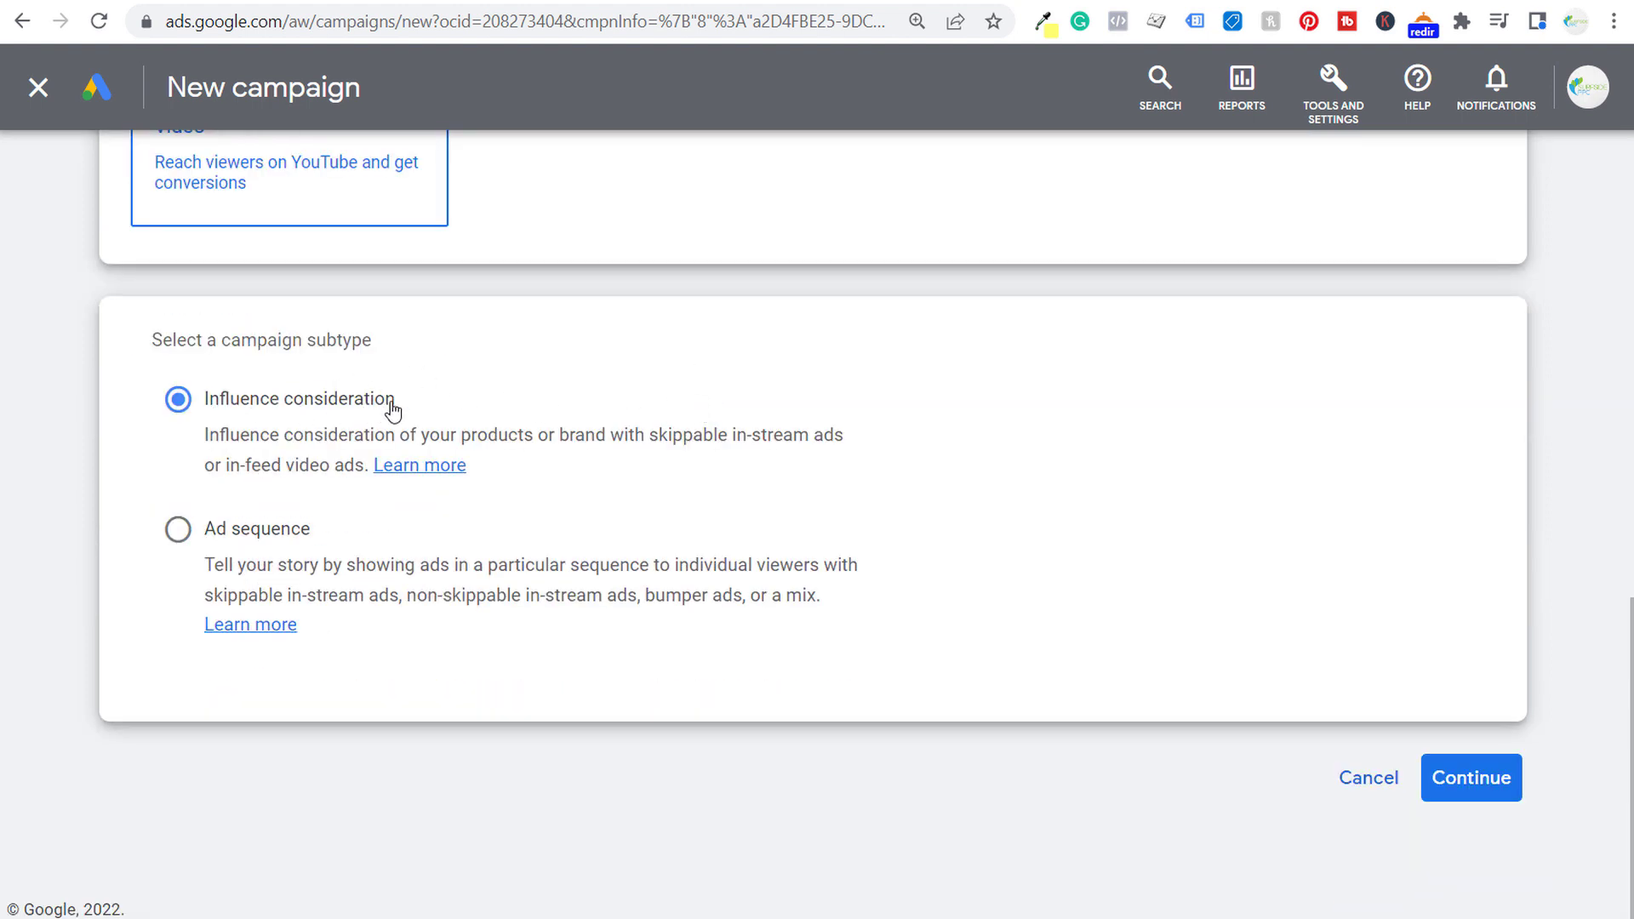
pyautogui.click(1471, 777)
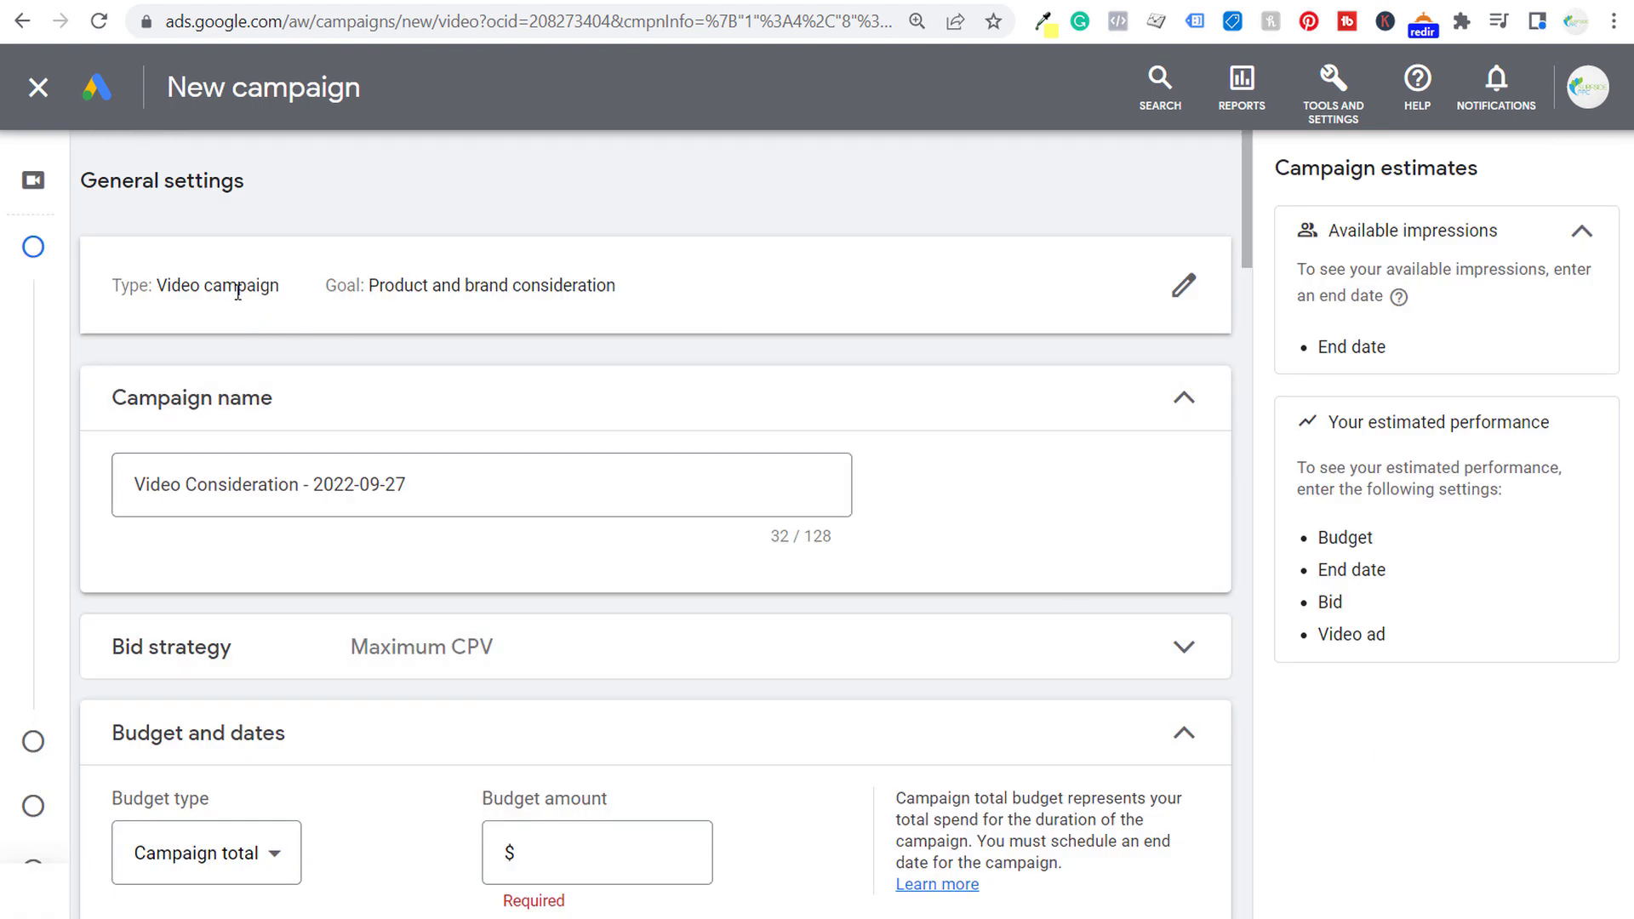
# Step: Name the campaign "Free Google Ads Course In-Feed Video Ad Campaign" and review its bid strategy settings
pyautogui.moveTo(484, 475); pyautogui.dragTo(125, 478)
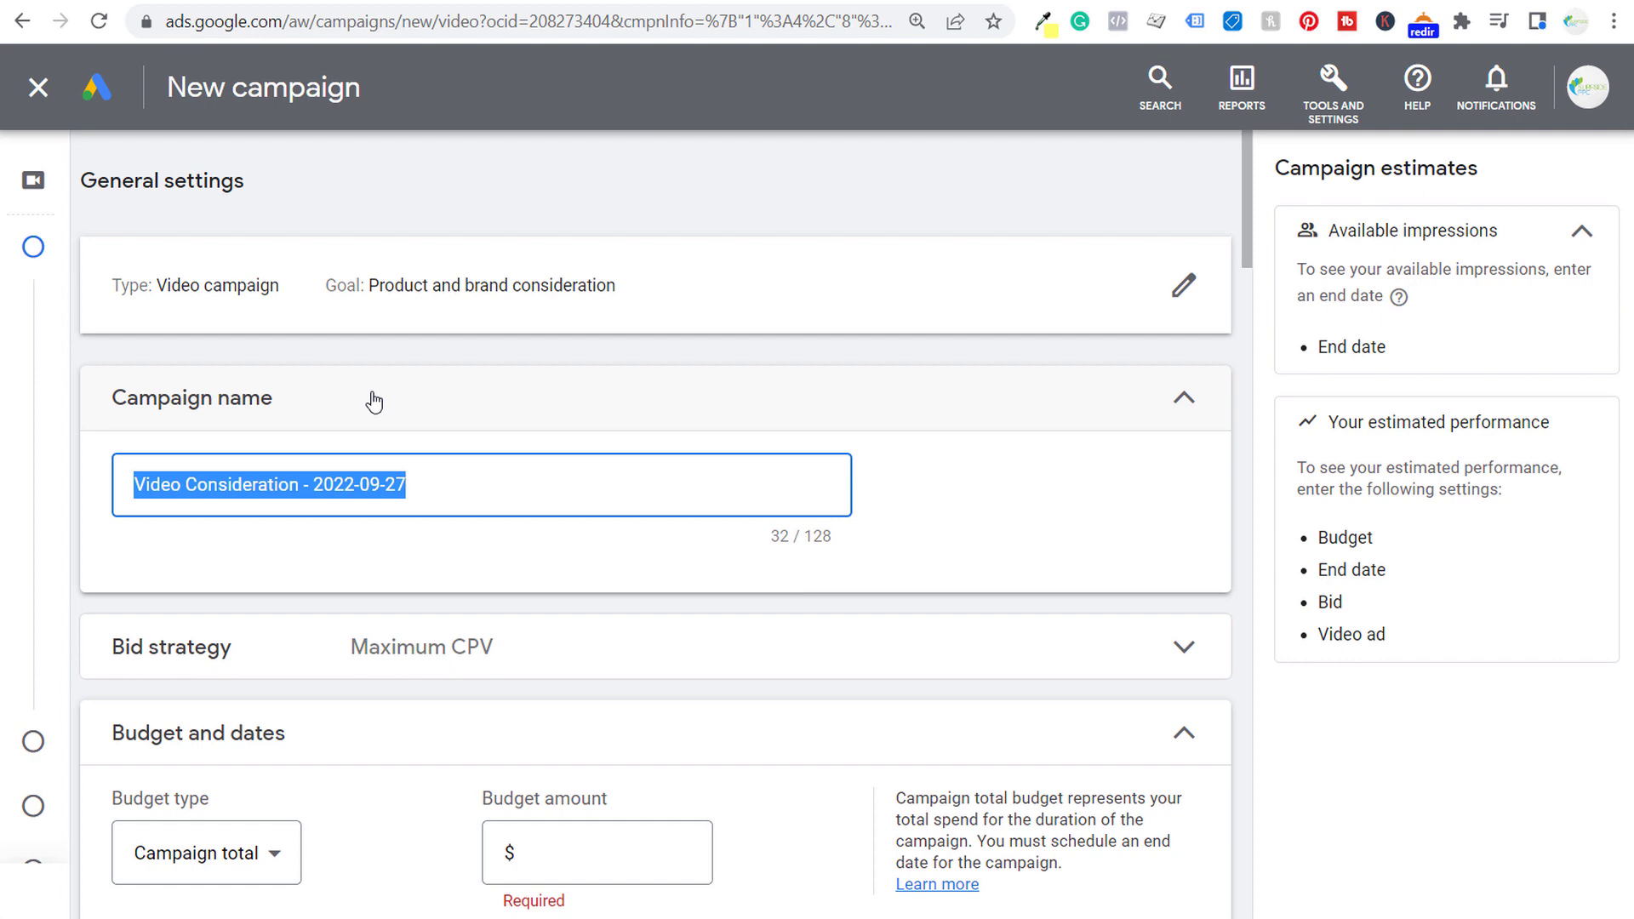
pyautogui.write('Free Google Ad')
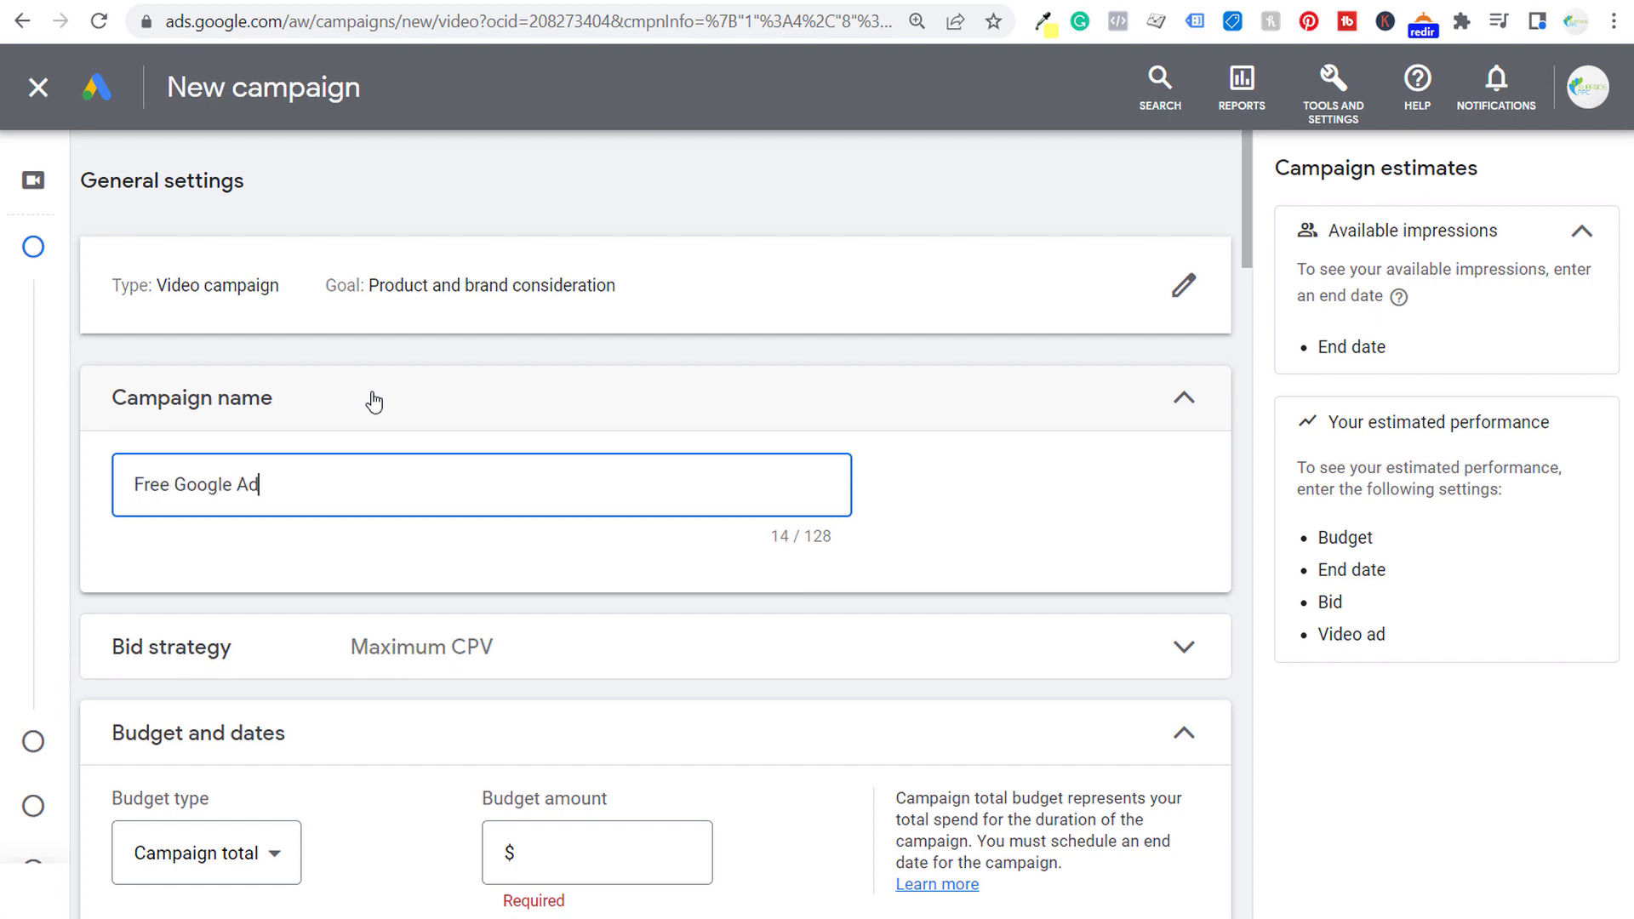
pyautogui.write('s Course In-Feed Video Ad Campaign')
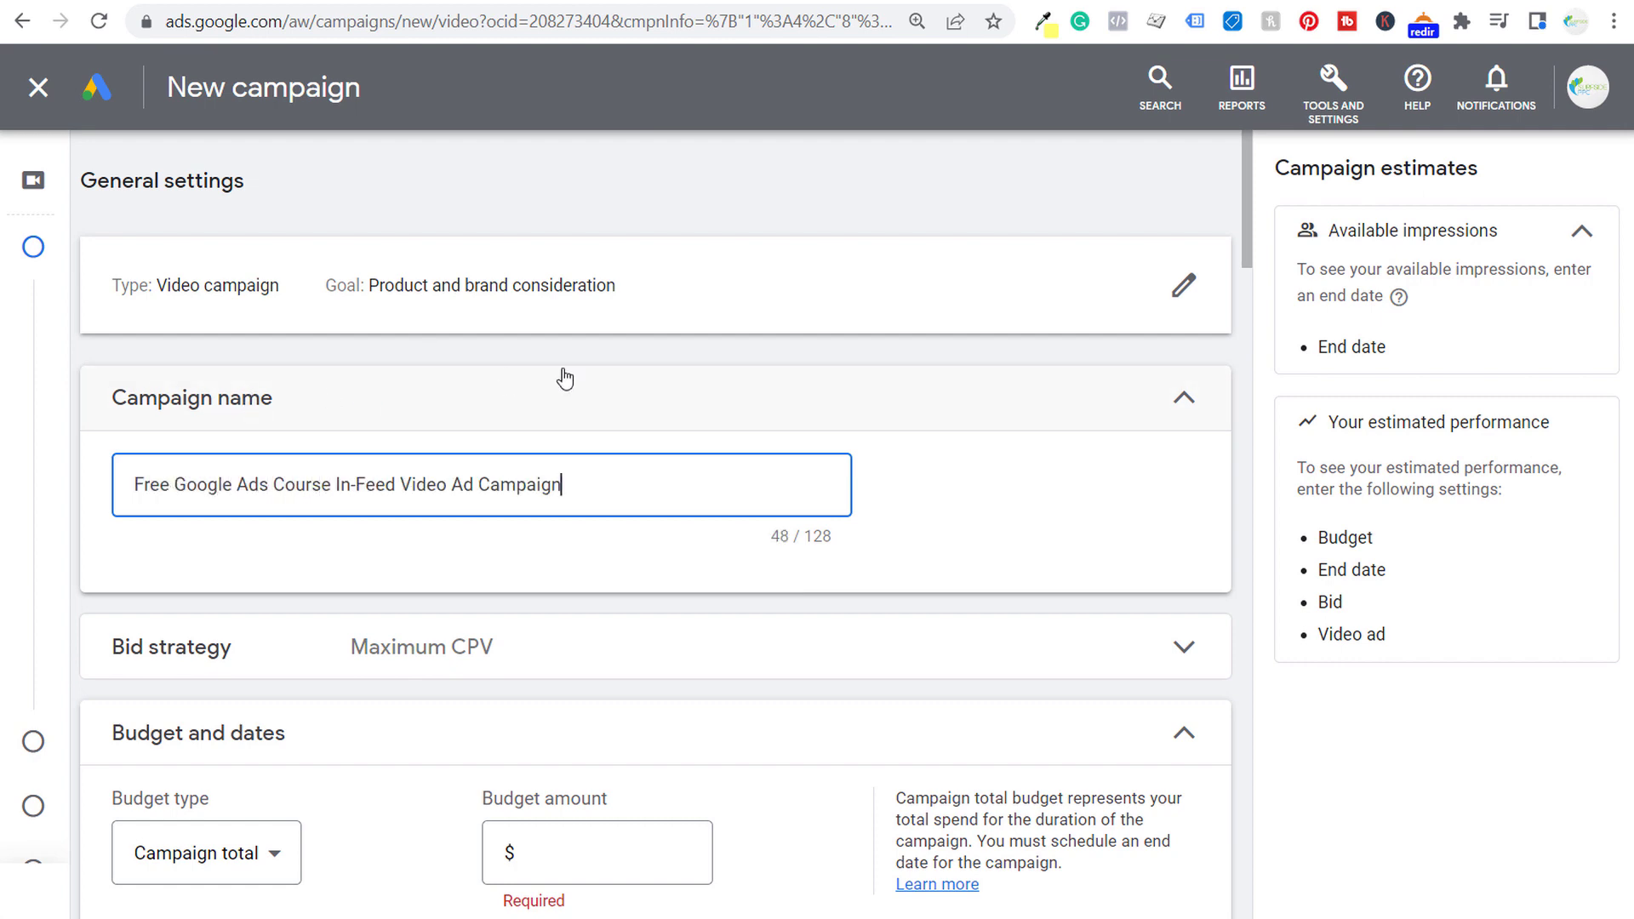
pyautogui.scroll(-1, 572, 393)
pyautogui.click(649, 529)
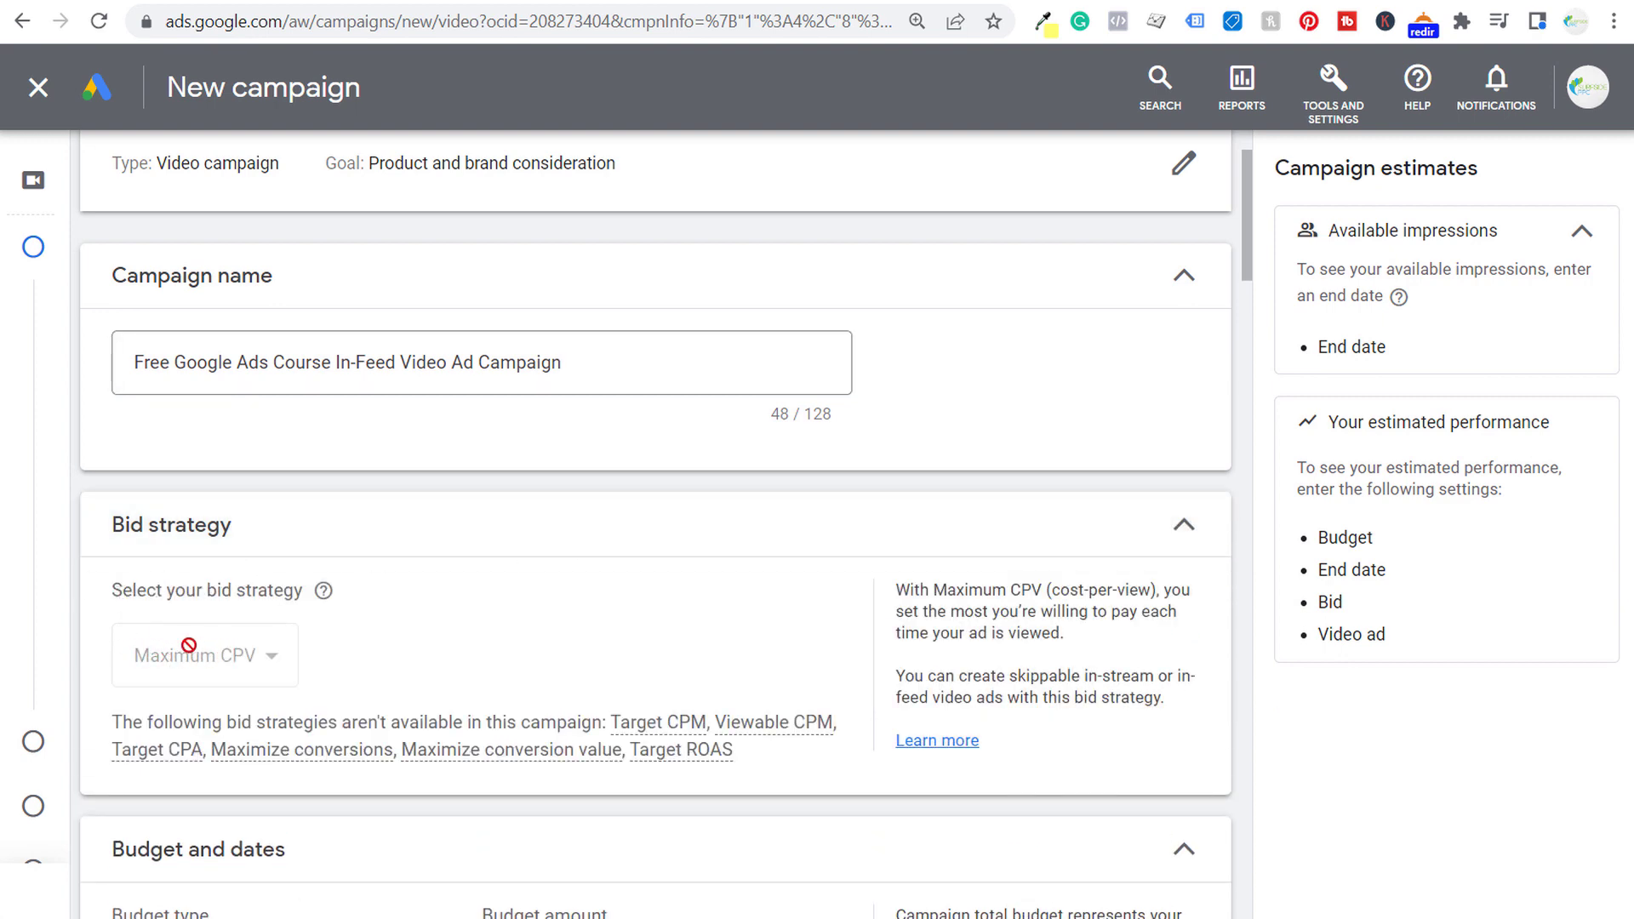
pyautogui.moveTo(319, 538)
pyautogui.click(937, 541)
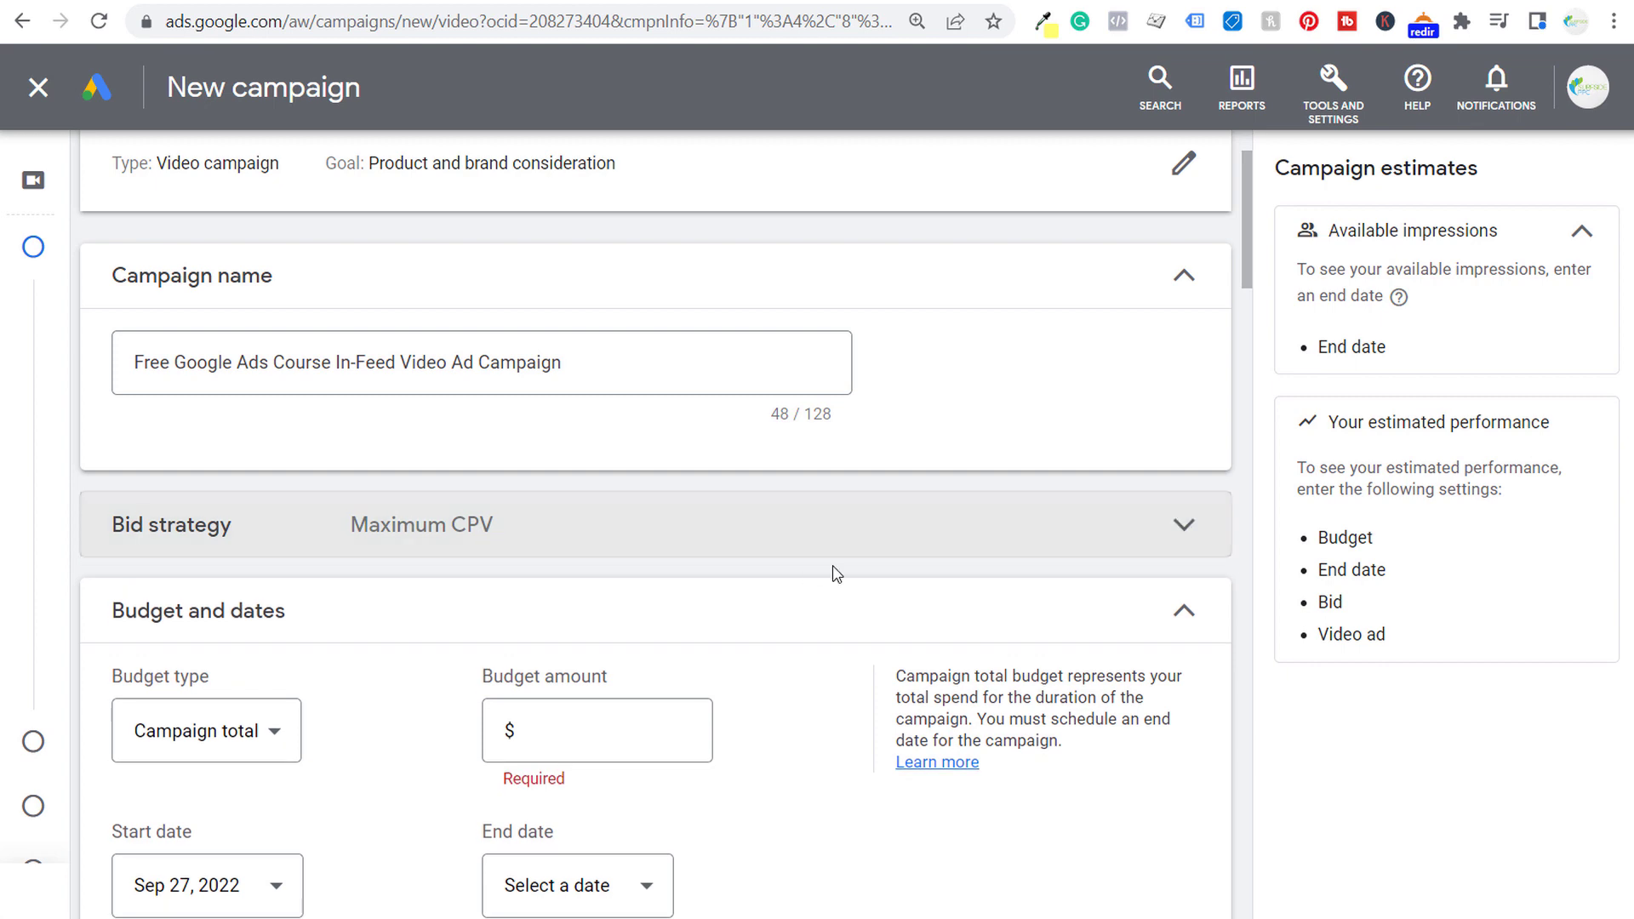
# Step: Change the campaign's budget type to Daily and set the budget amount to $5.00
pyautogui.scroll(-3, 831, 572)
pyautogui.moveTo(59, 434)
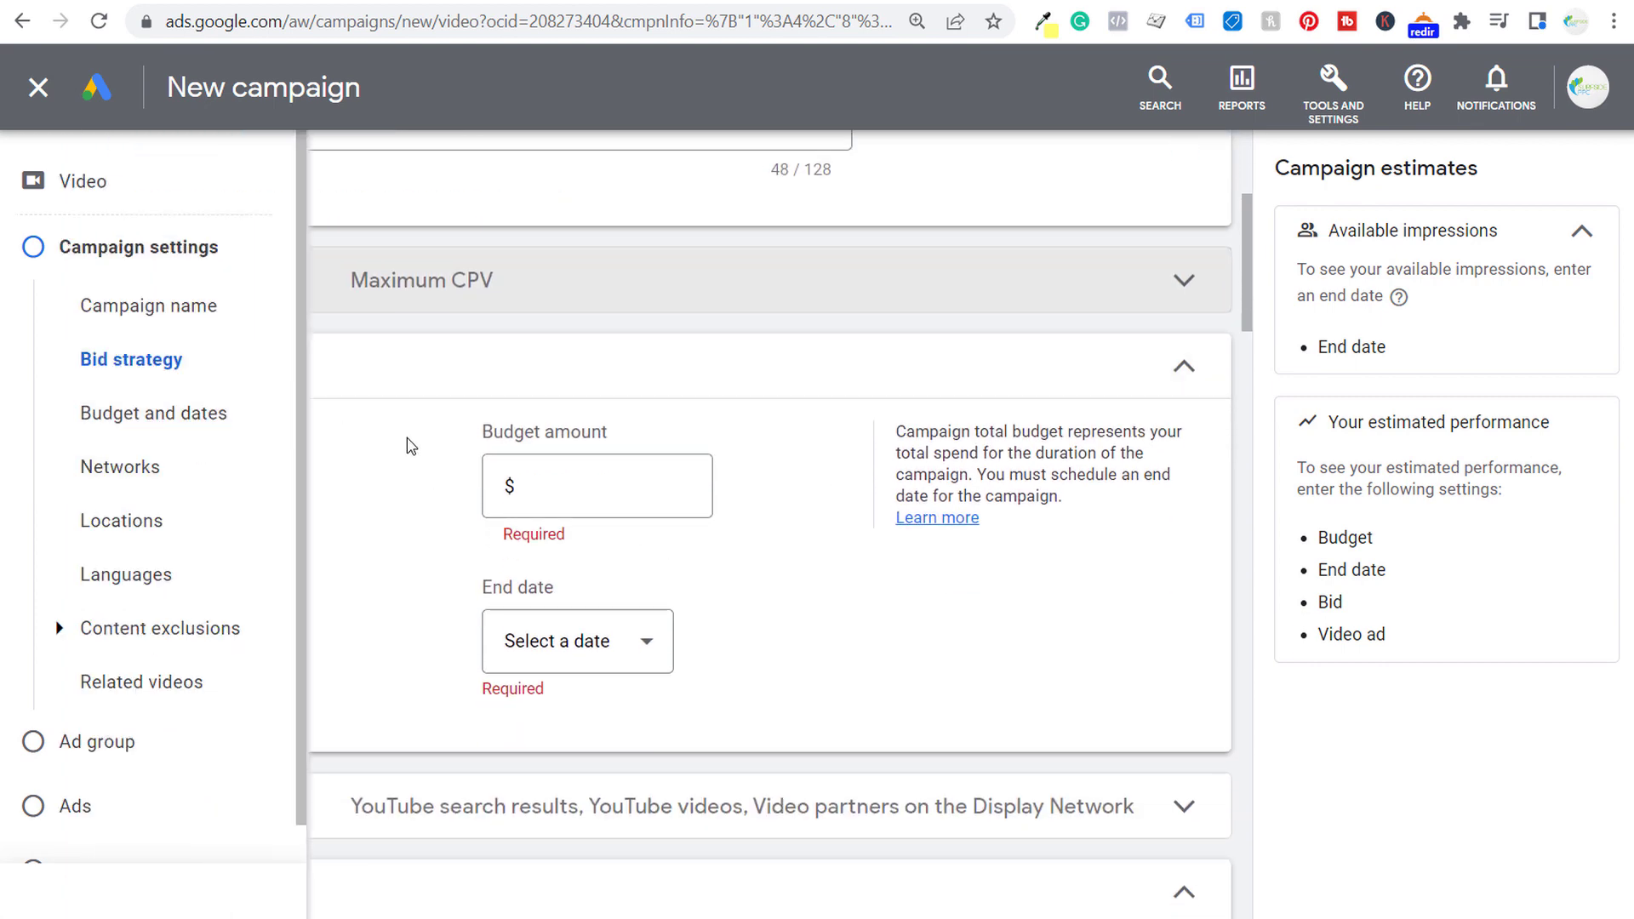
pyautogui.click(274, 486)
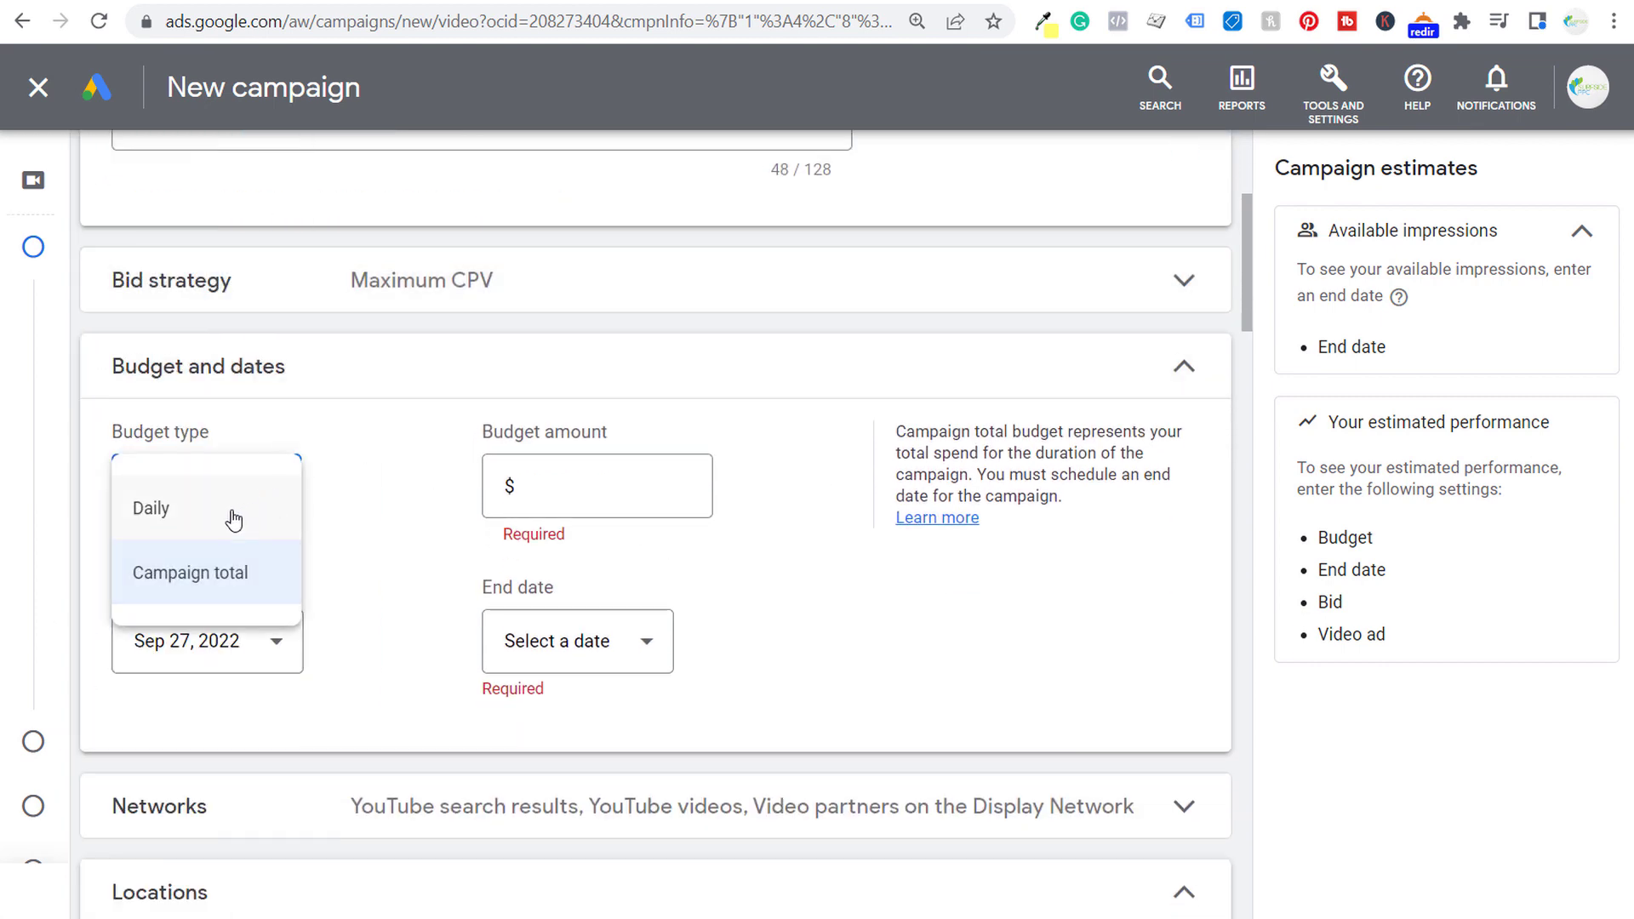
pyautogui.click(234, 520)
pyautogui.click(572, 468)
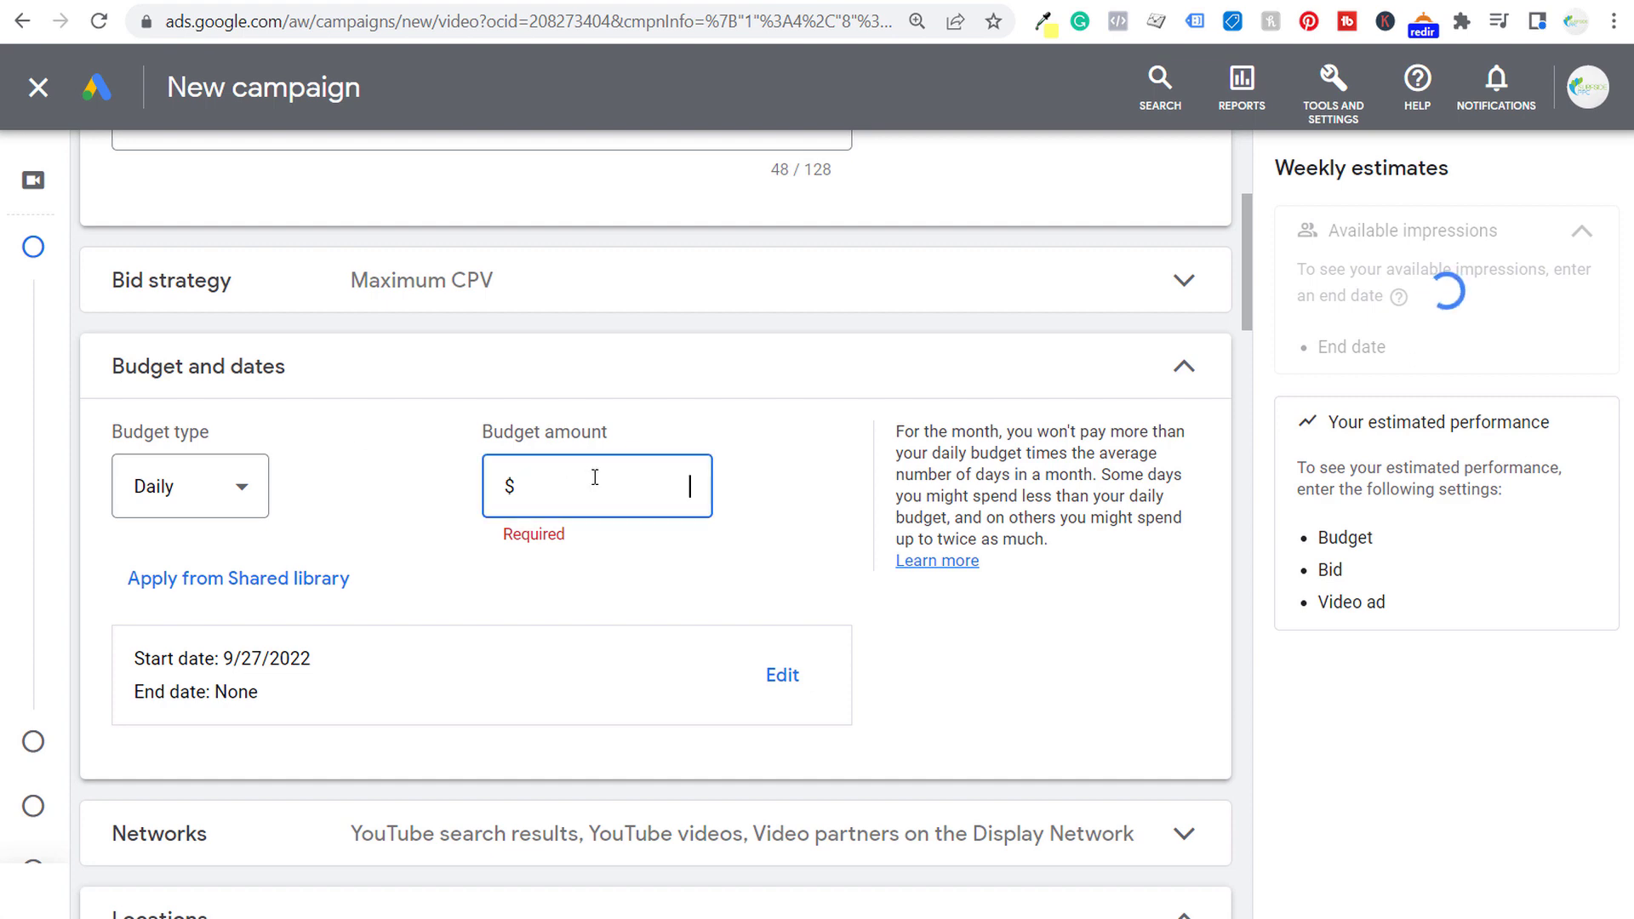
pyautogui.write('5.00')
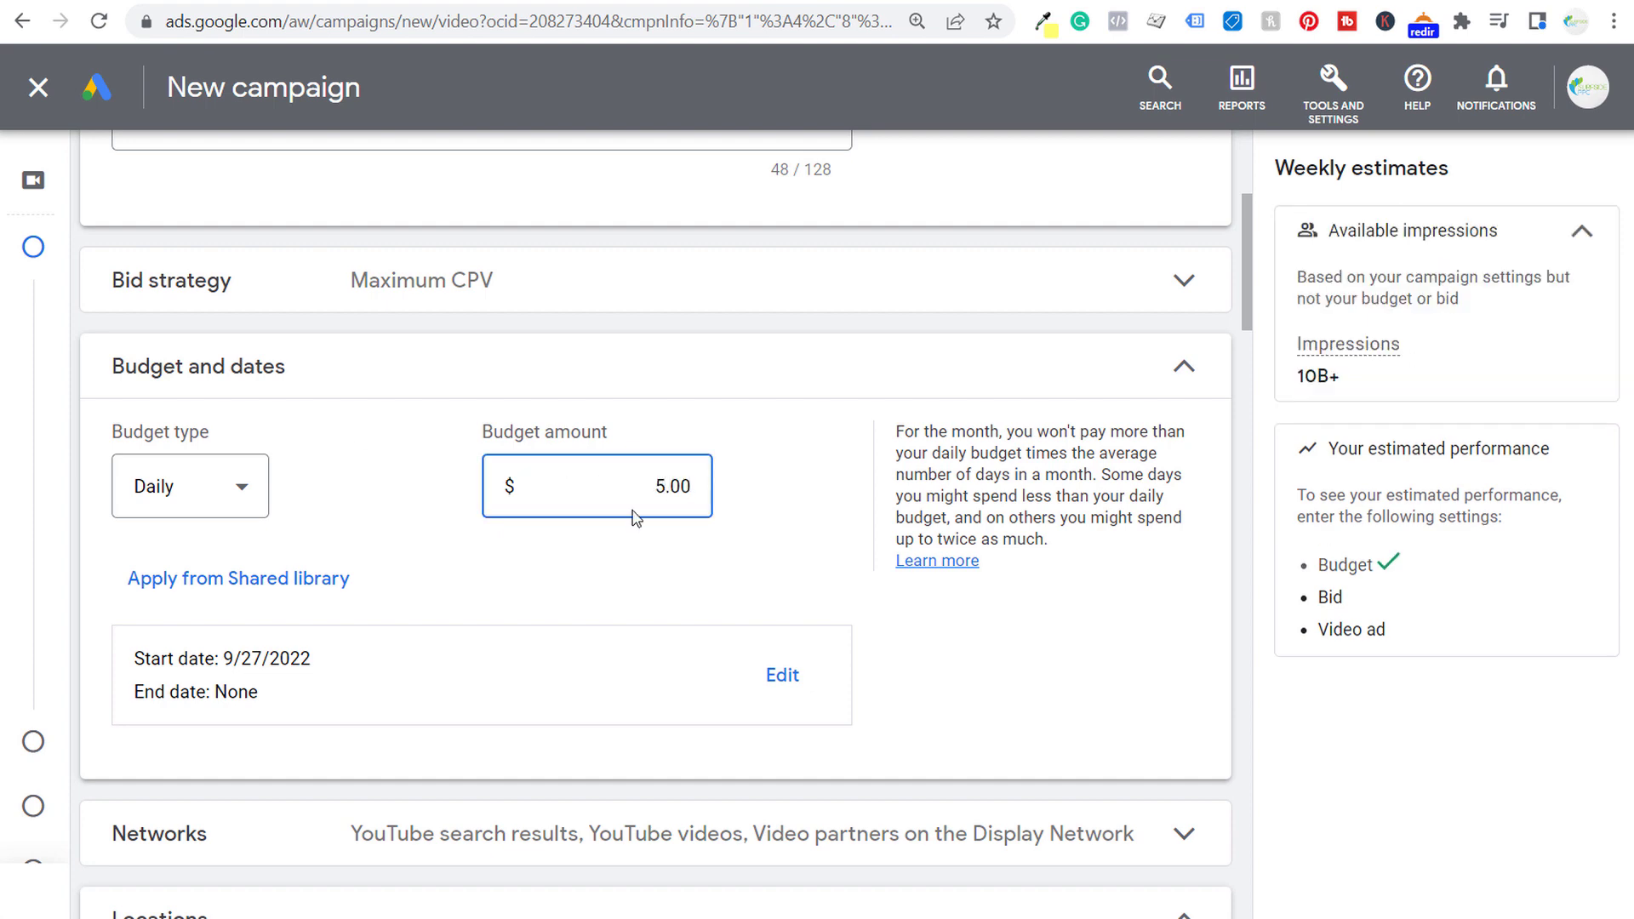
pyautogui.click(1034, 450)
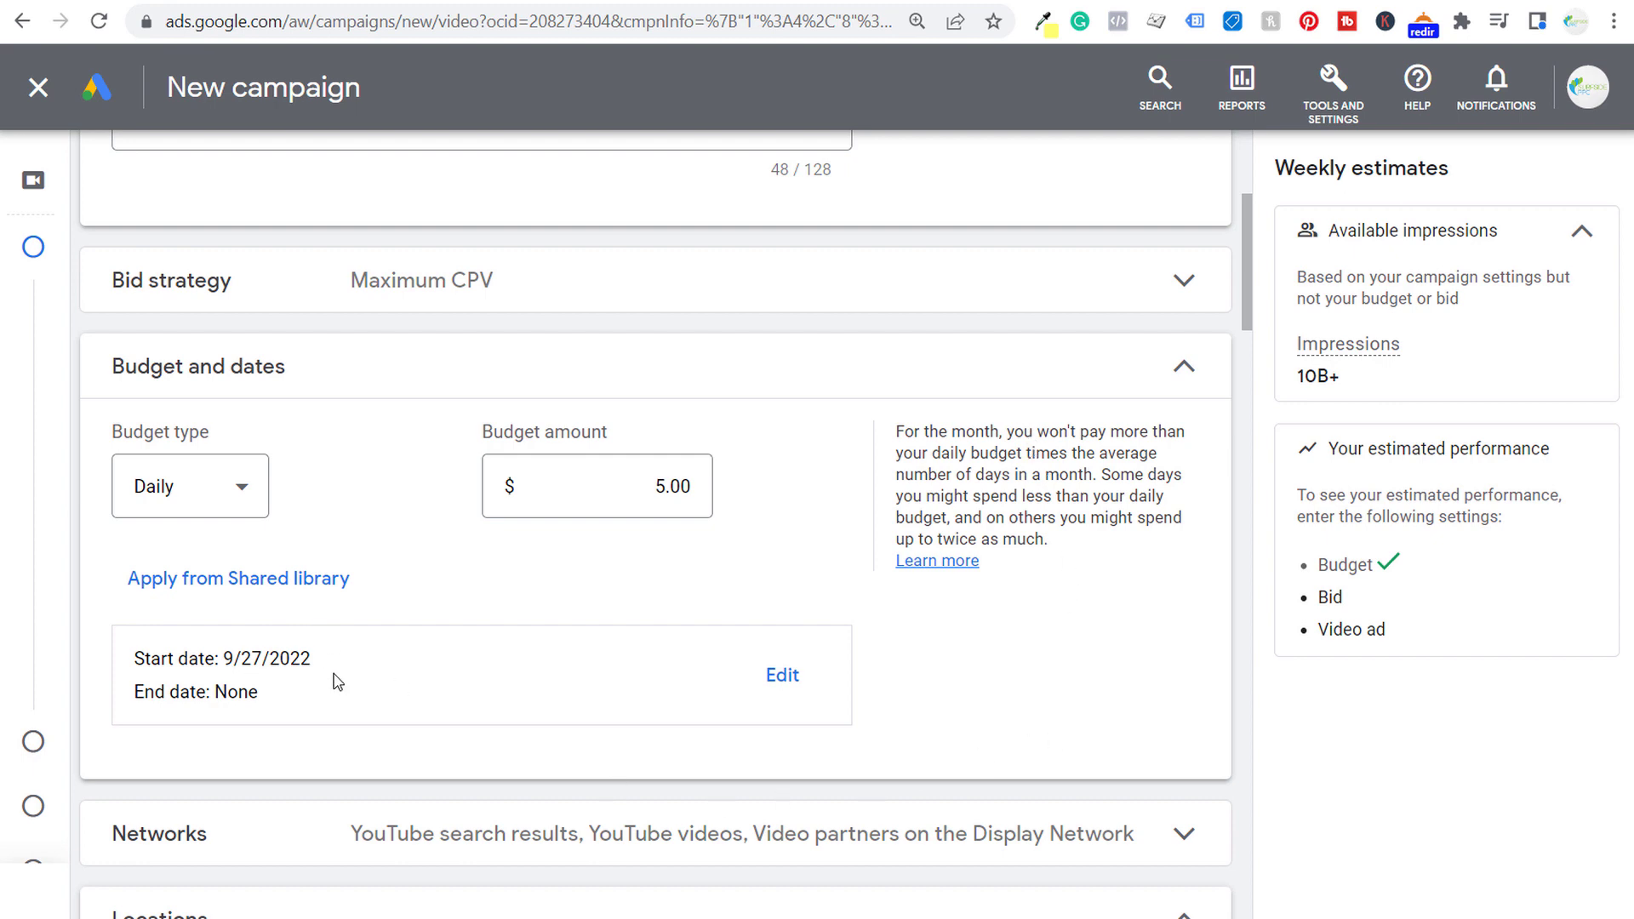
# Step: Exclude Video partners on the Display Network from the campaign's networks
pyautogui.scroll(-1, 1083, 572)
pyautogui.scroll(-3, 1083, 573)
pyautogui.click(1175, 588)
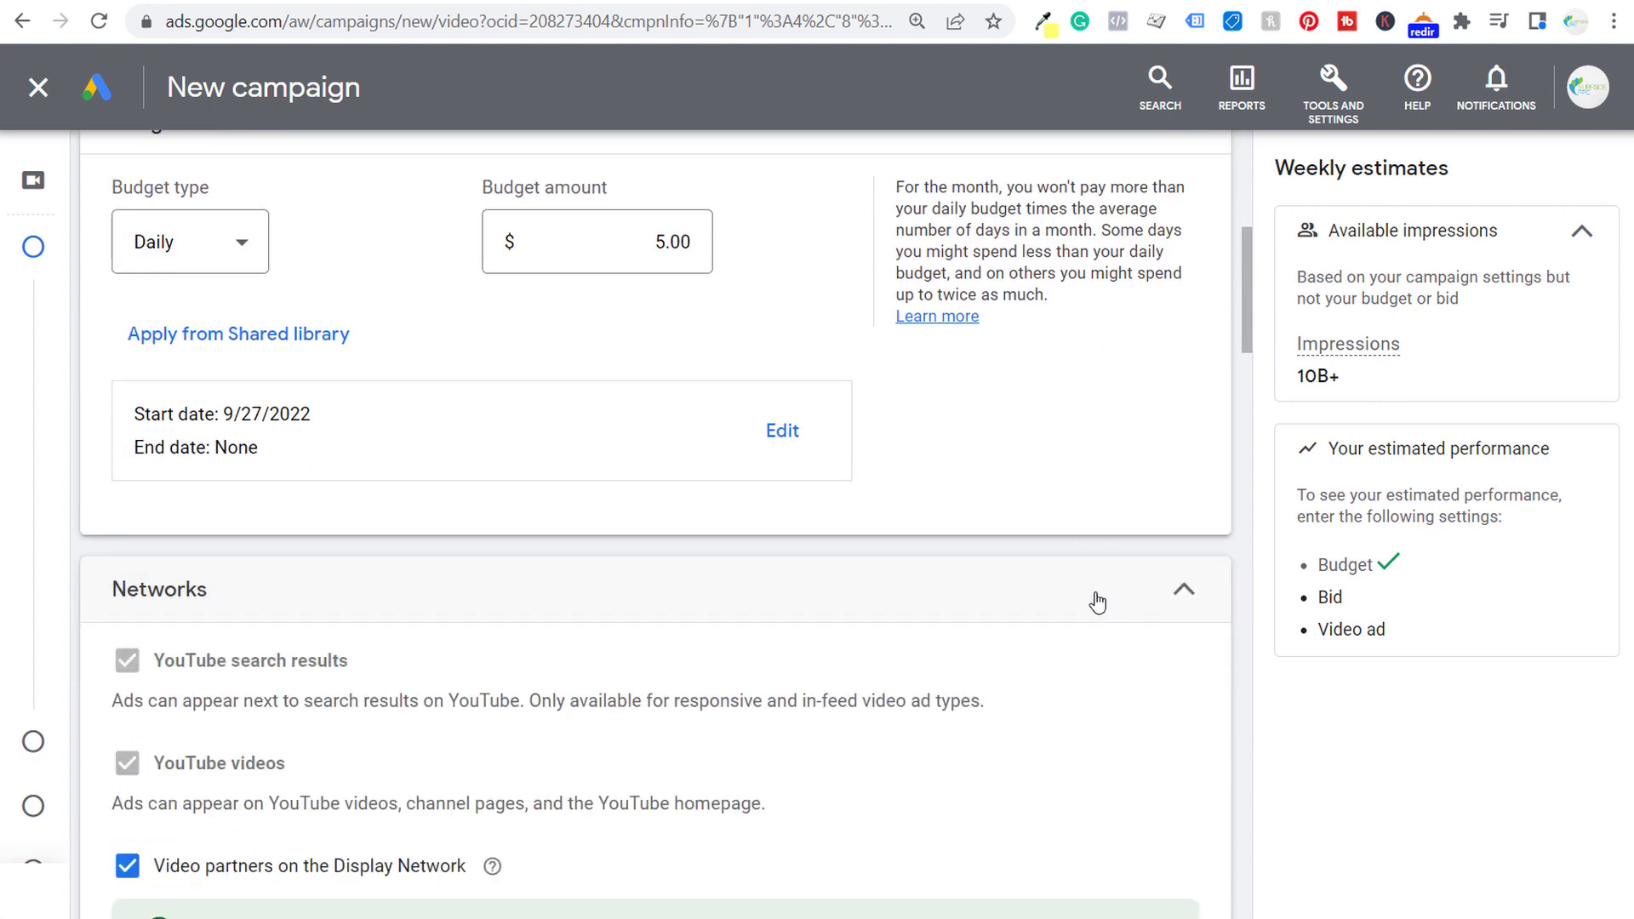
pyautogui.scroll(-2, 524, 624)
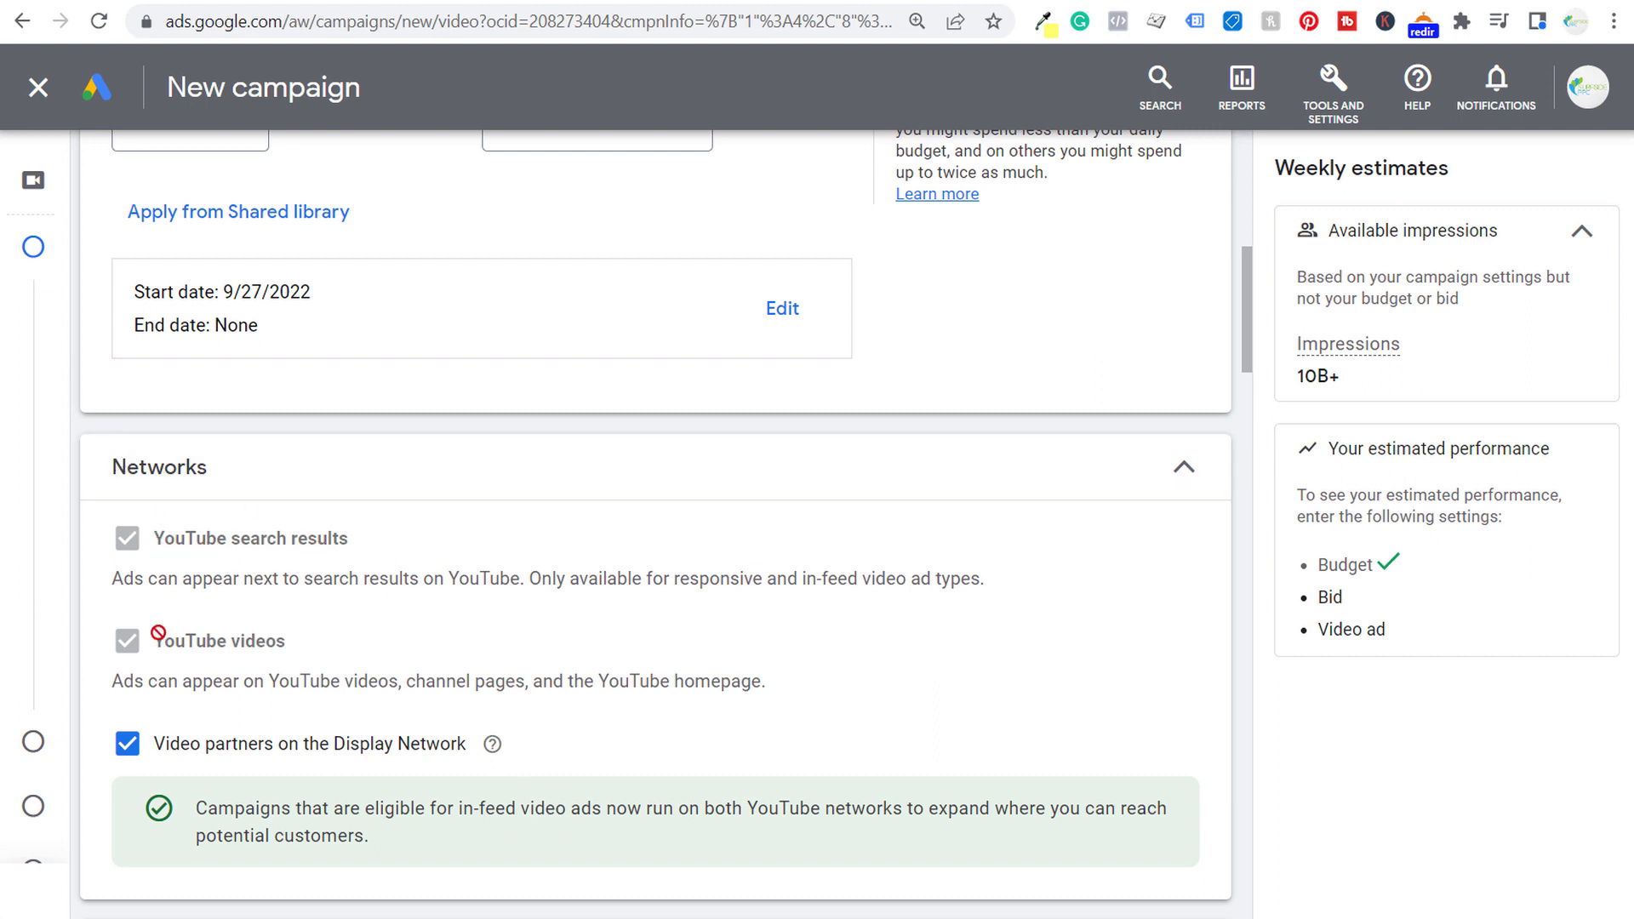
pyautogui.click(128, 746)
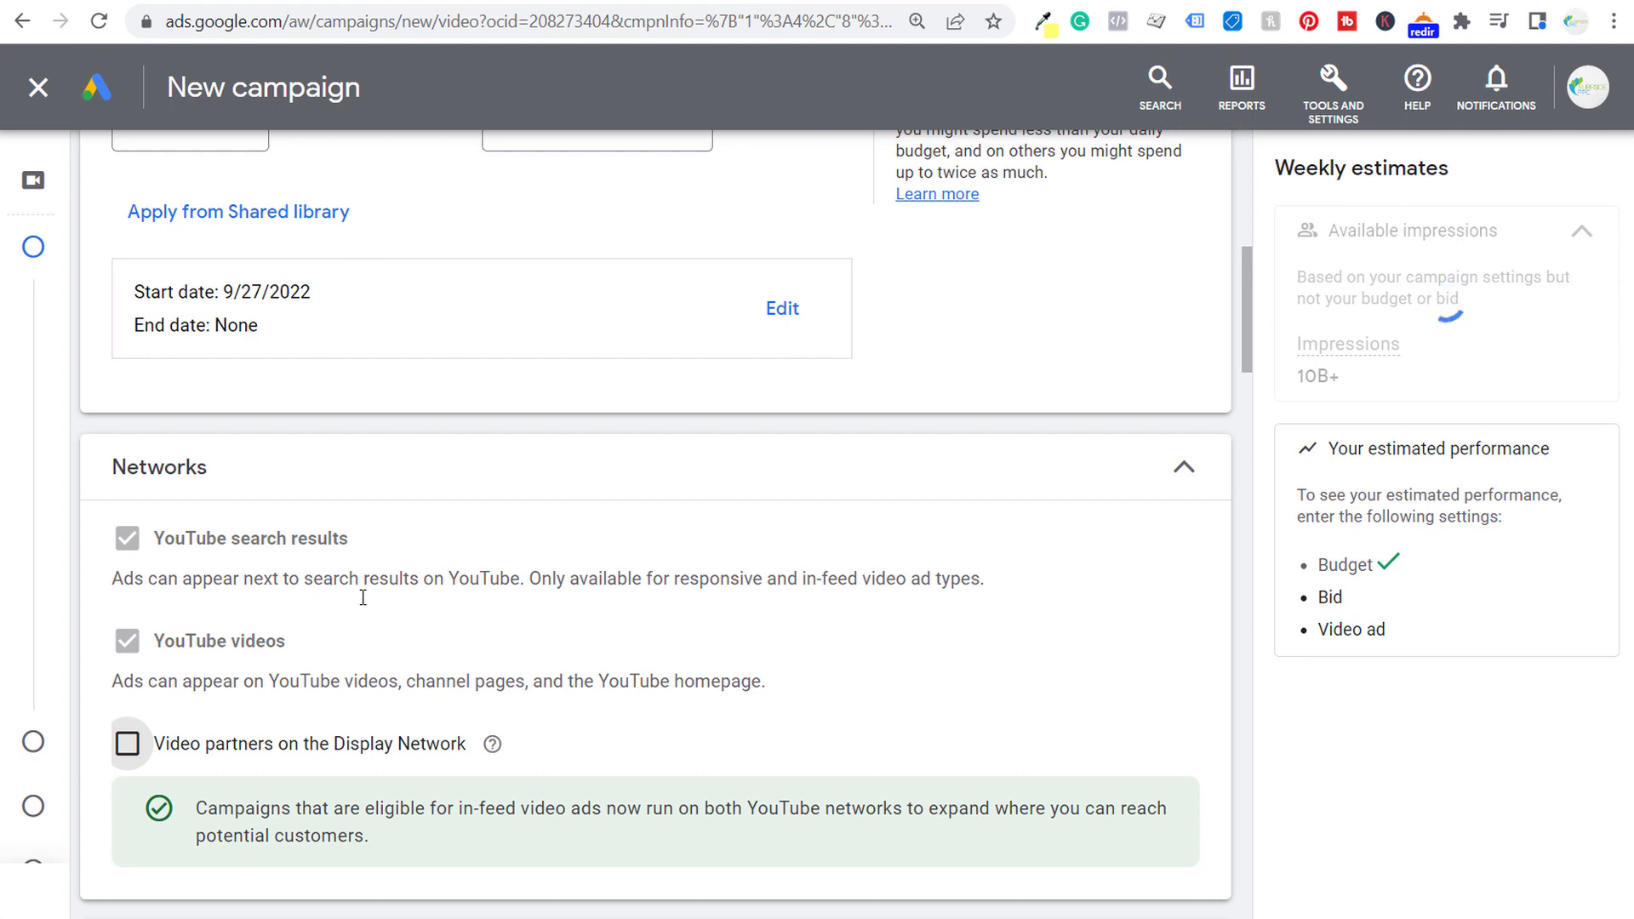
# Step: Target Australia, Canada, United Kingdom and United States through the advanced location search and save the locations
pyautogui.scroll(-7, 870, 589)
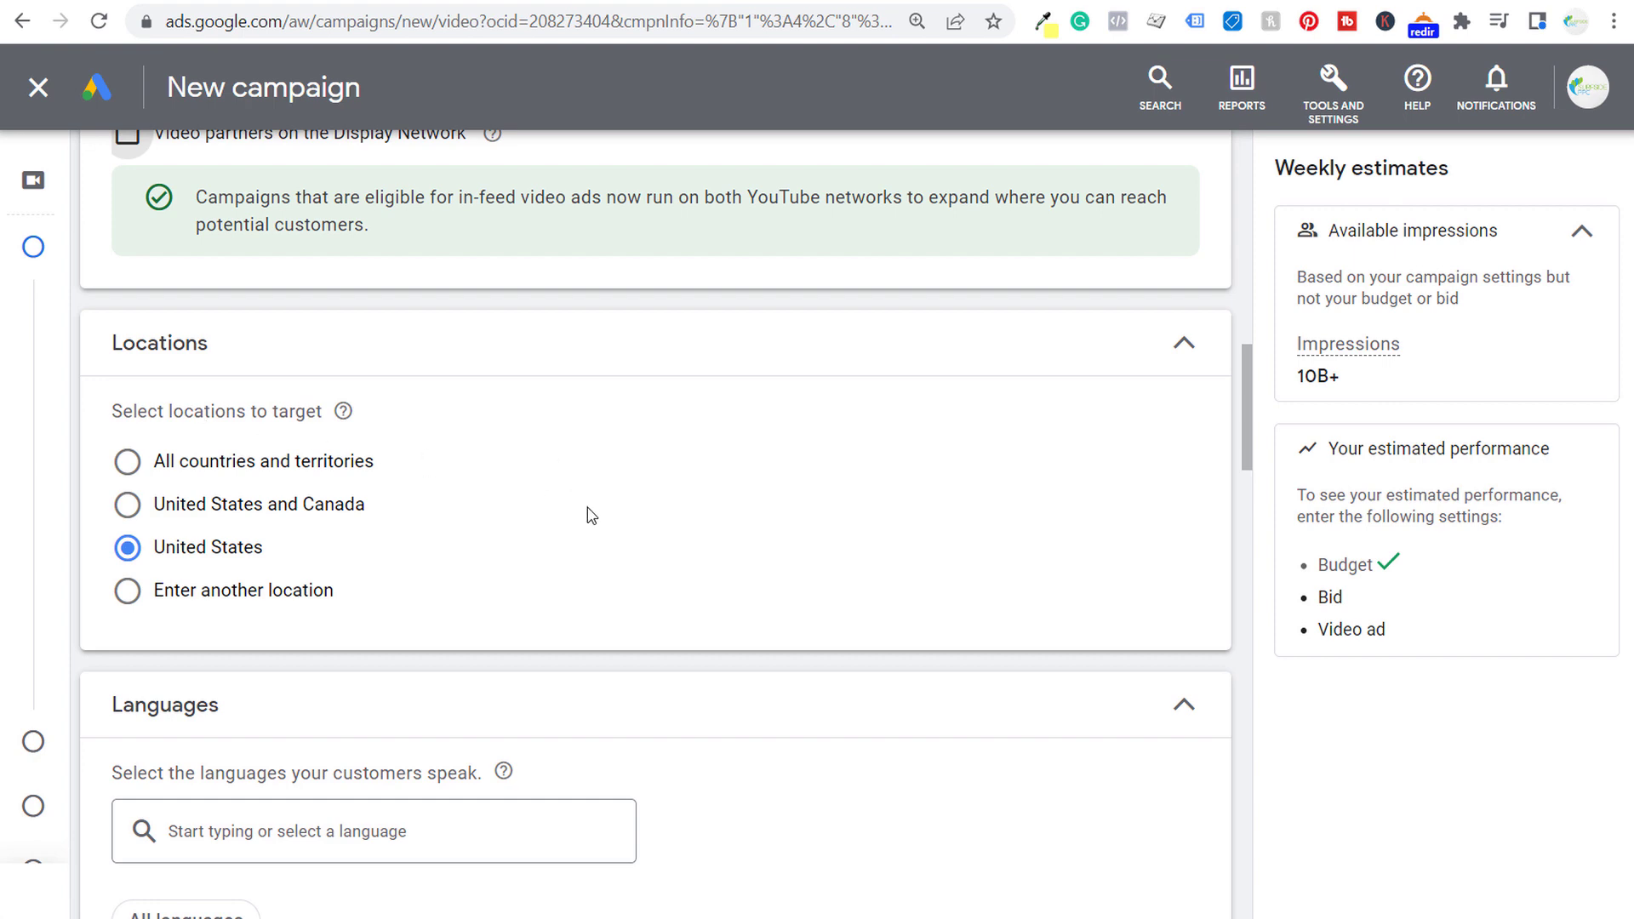
pyautogui.click(259, 594)
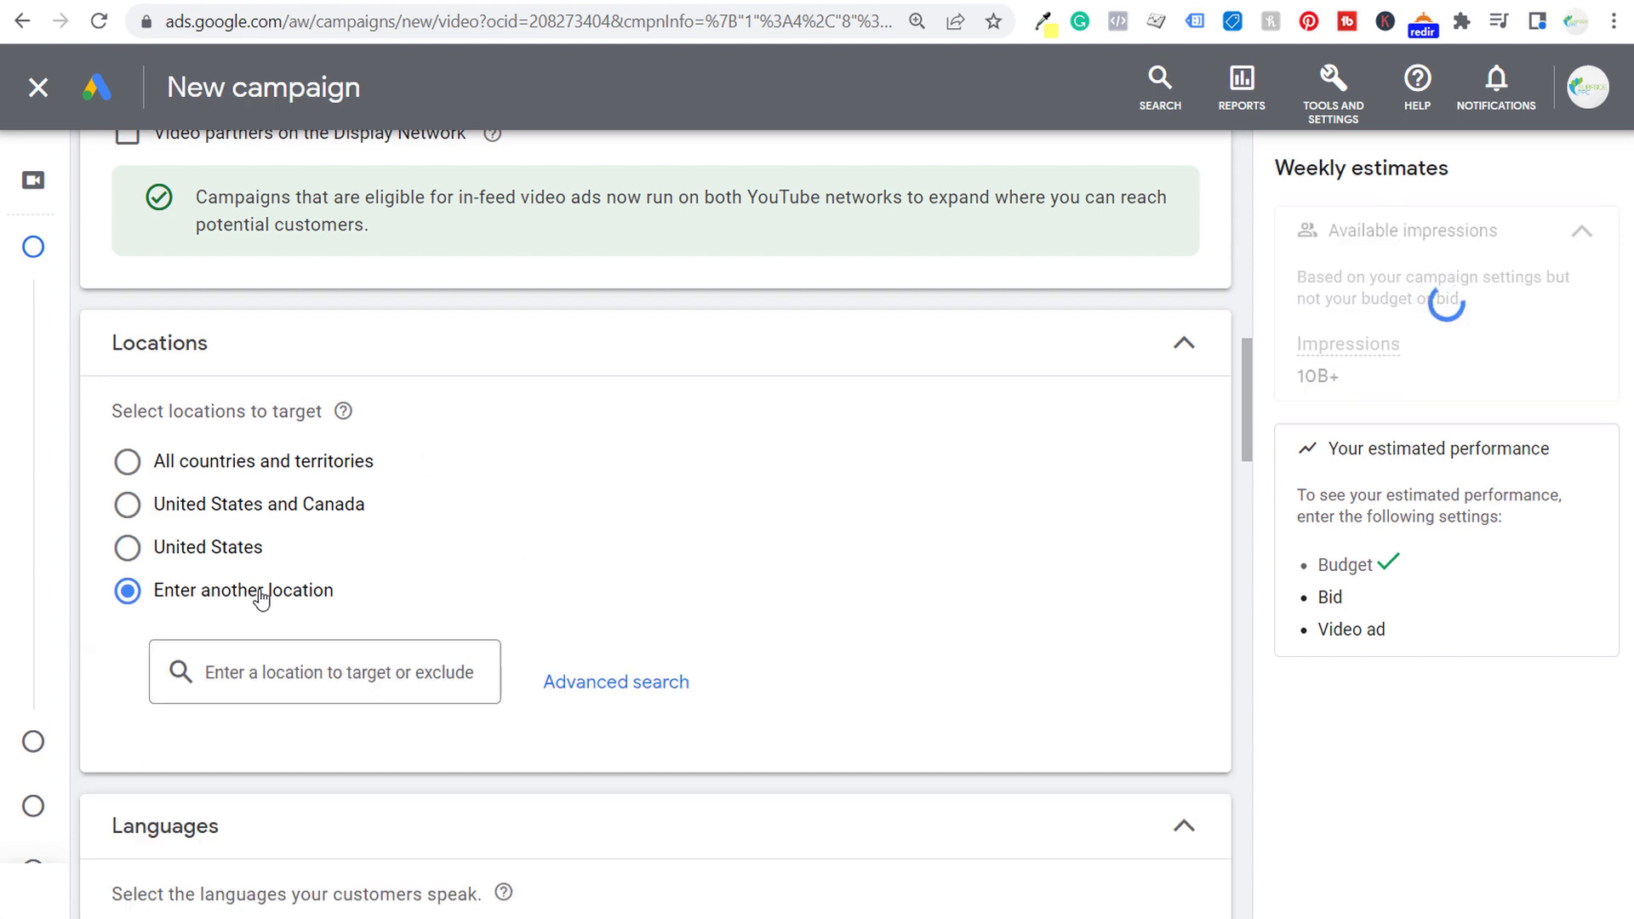
pyautogui.click(640, 683)
pyautogui.click(440, 267)
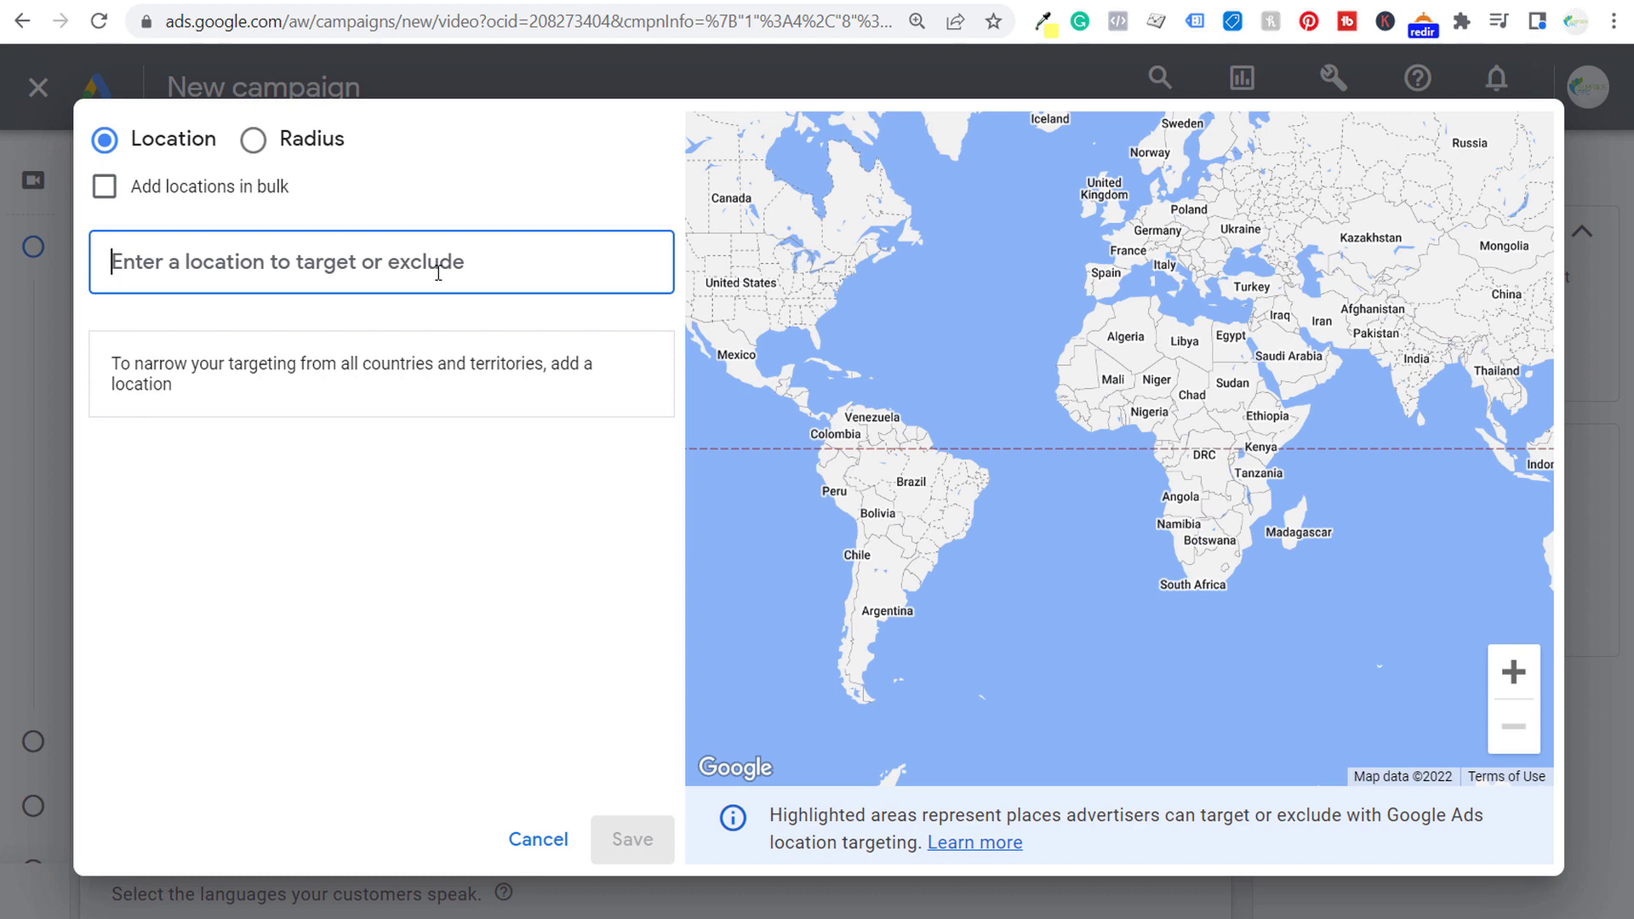
pyautogui.write('australia')
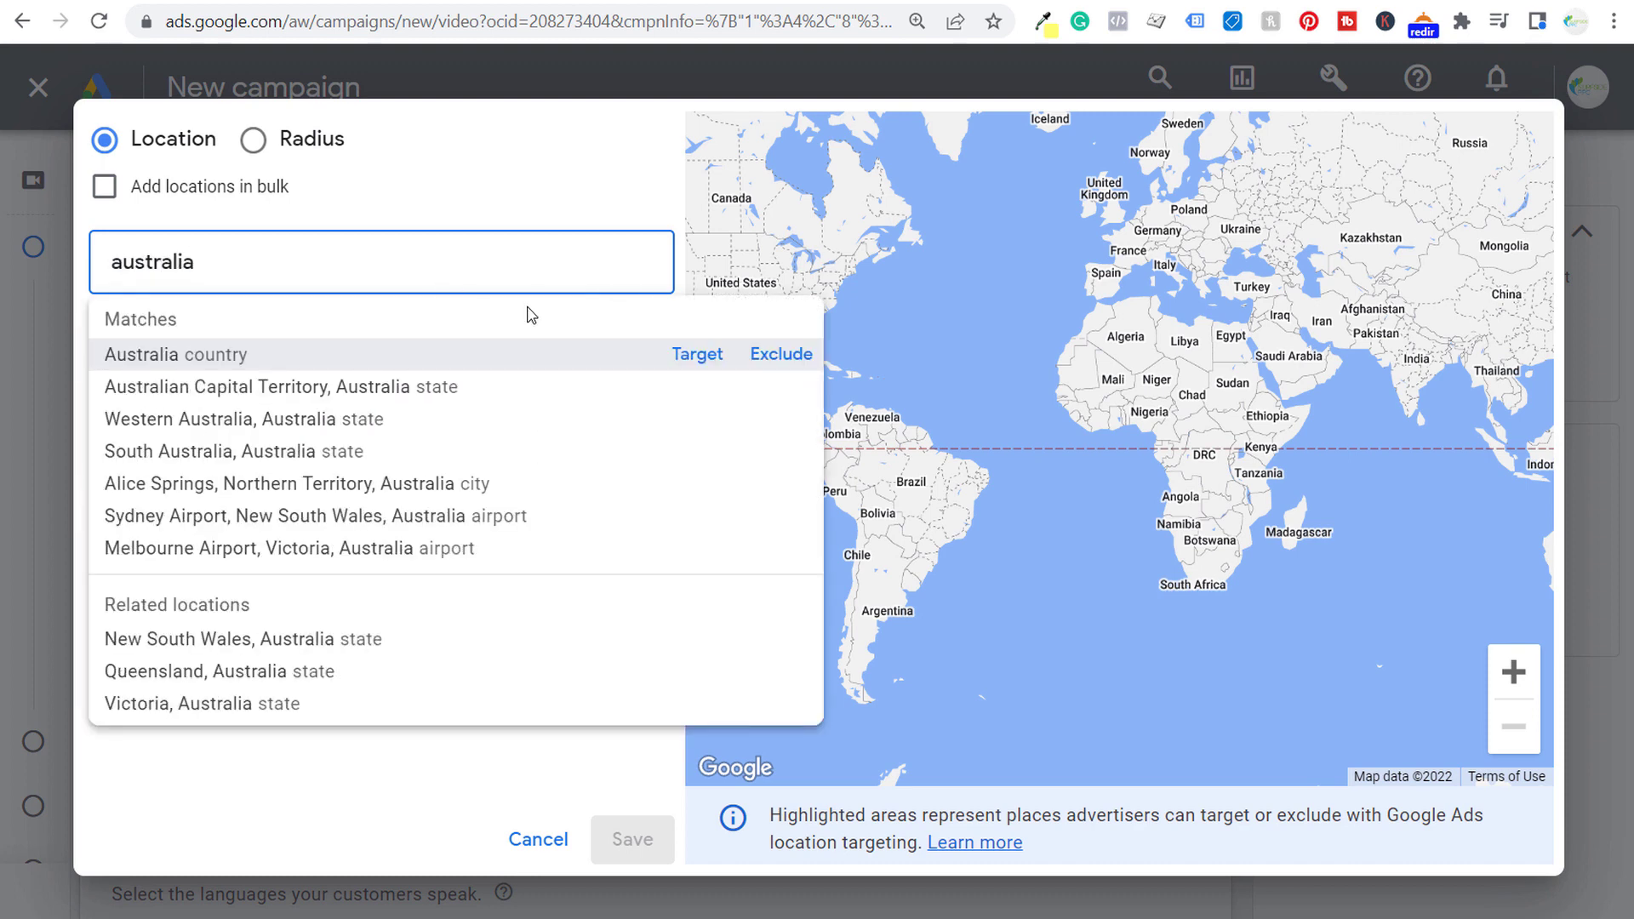
pyautogui.press('Return')
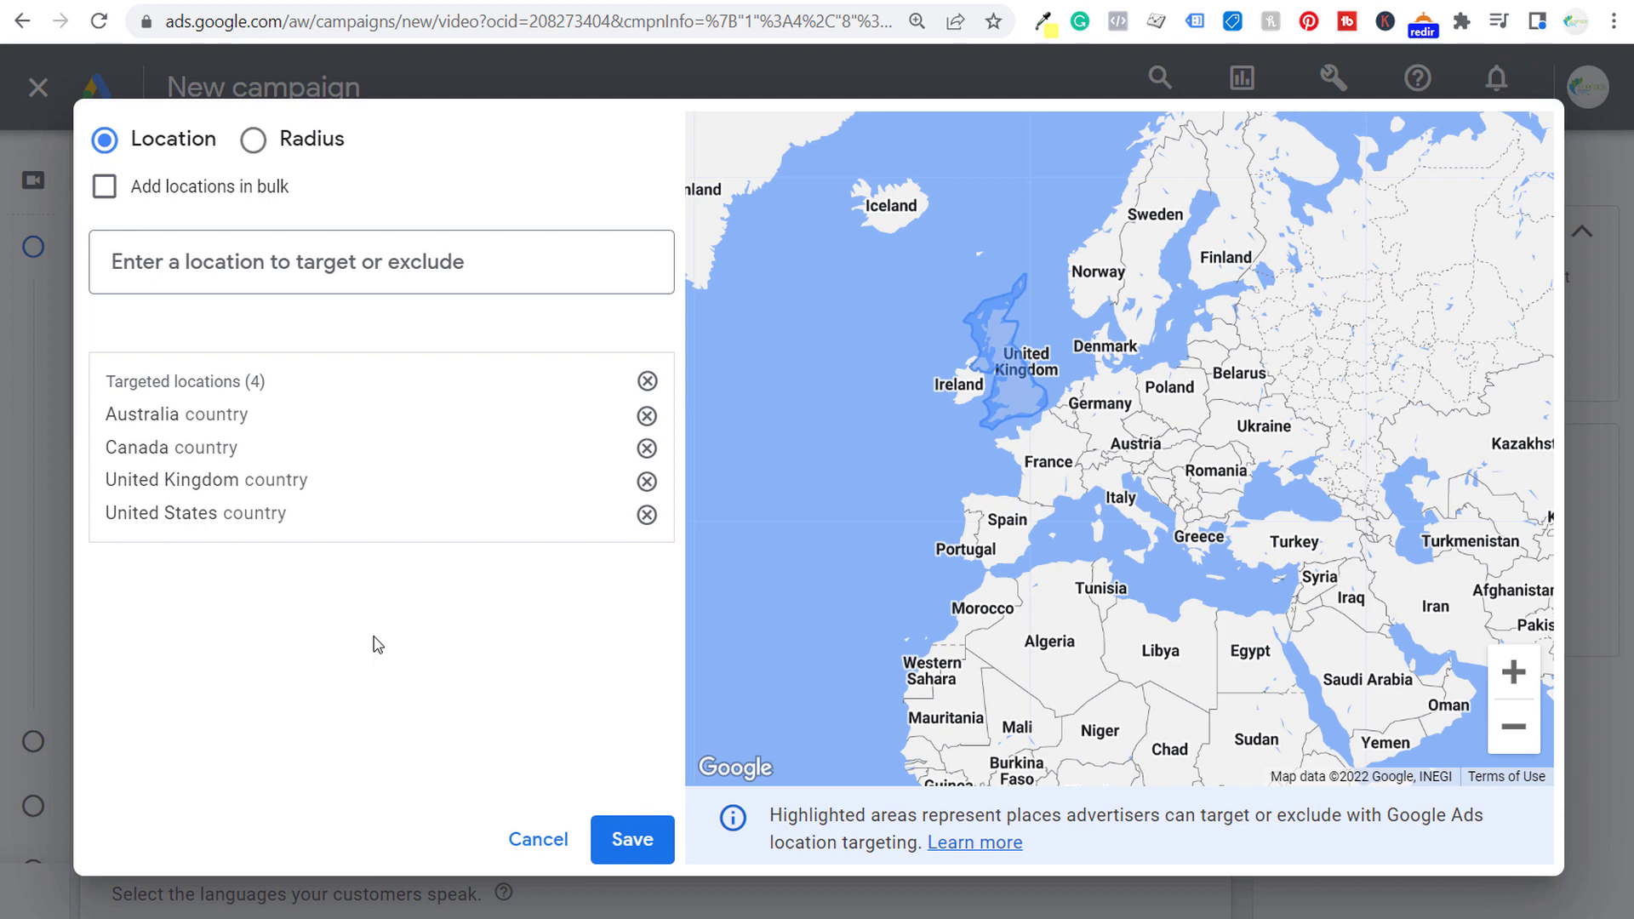
pyautogui.click(631, 841)
# Step: Set the campaign's customer language to English
pyautogui.scroll(-4, 766, 511)
pyautogui.scroll(-4, 837, 477)
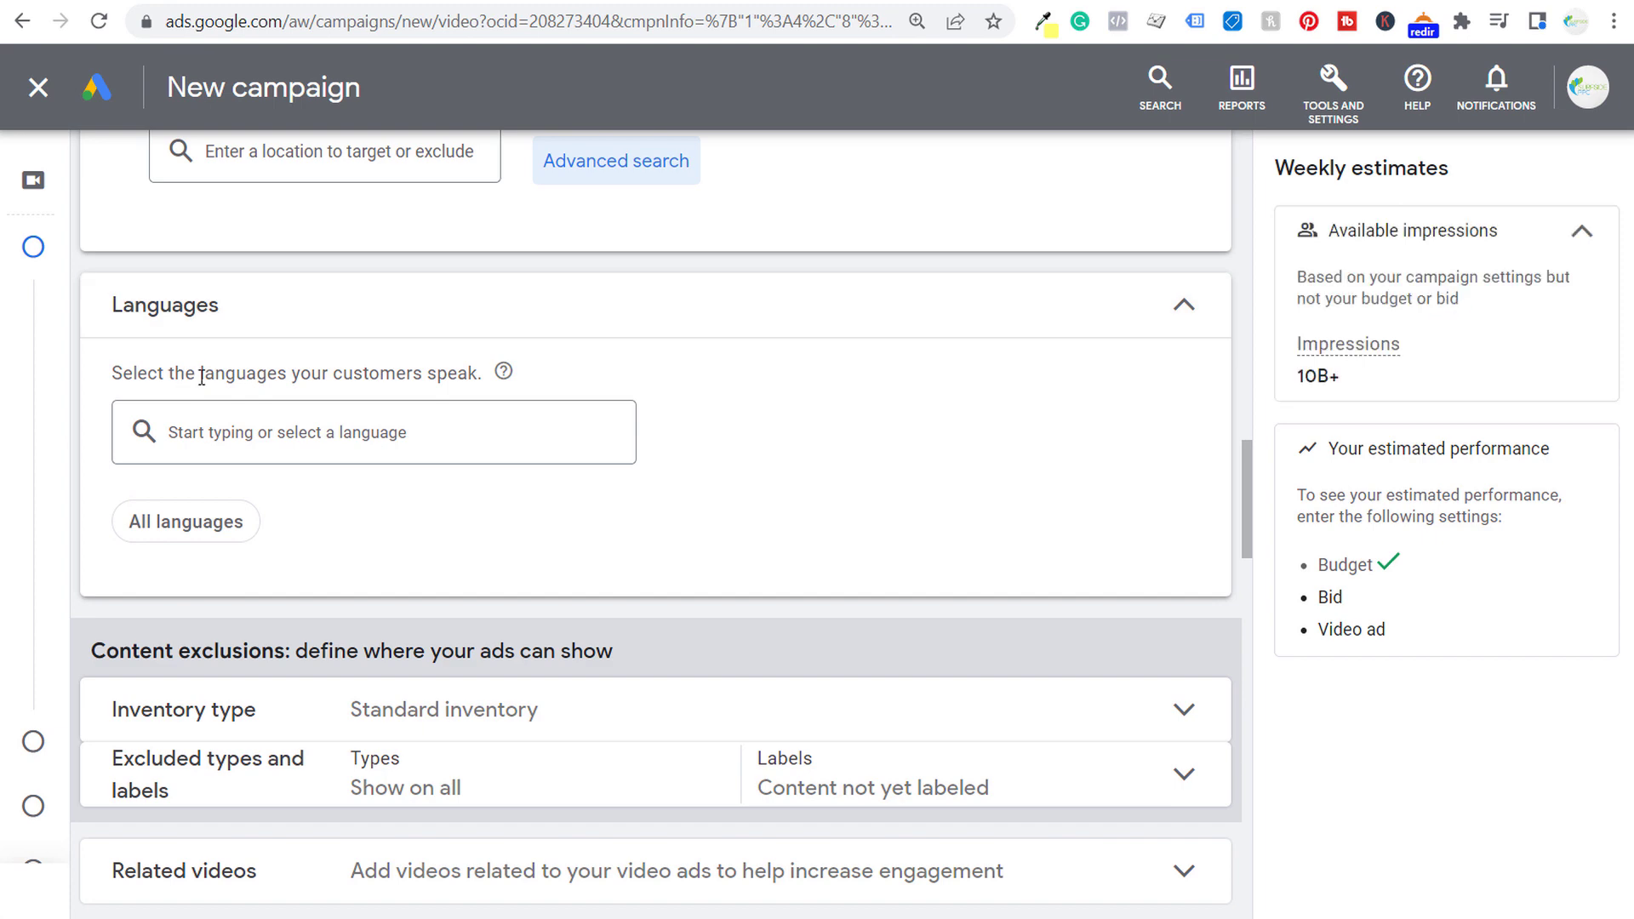
pyautogui.click(337, 427)
pyautogui.write('eng')
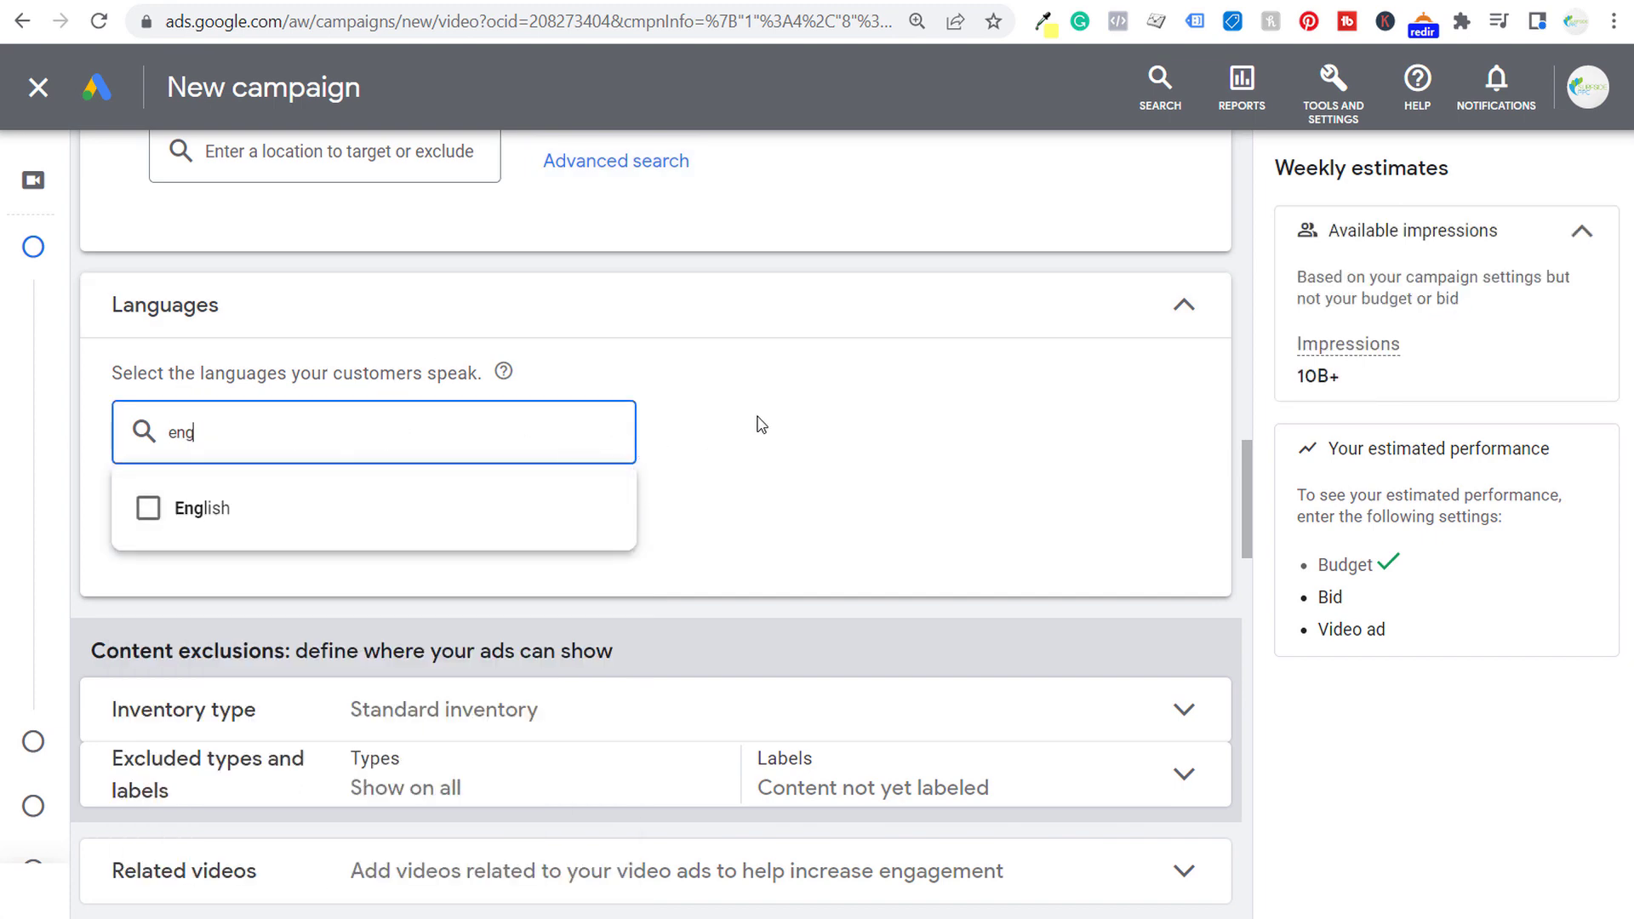
pyautogui.click(205, 519)
pyautogui.click(728, 387)
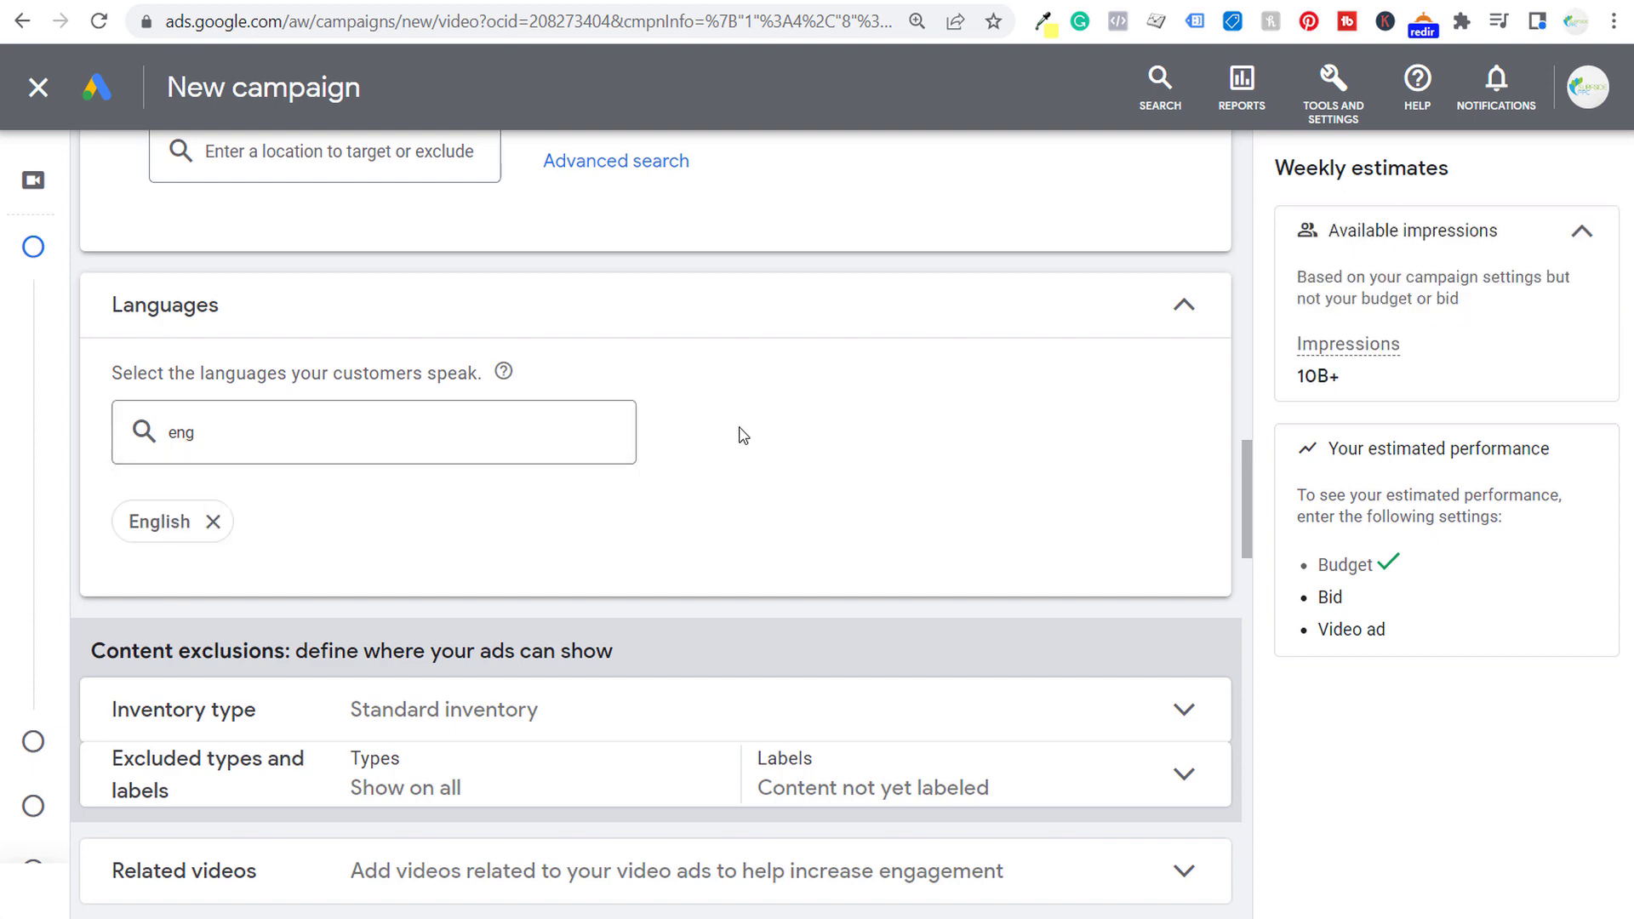
# Step: Review the content exclusions, covering the inventory type and the excluded content types and labels
pyautogui.scroll(-3, 739, 358)
pyautogui.scroll(-1, 766, 335)
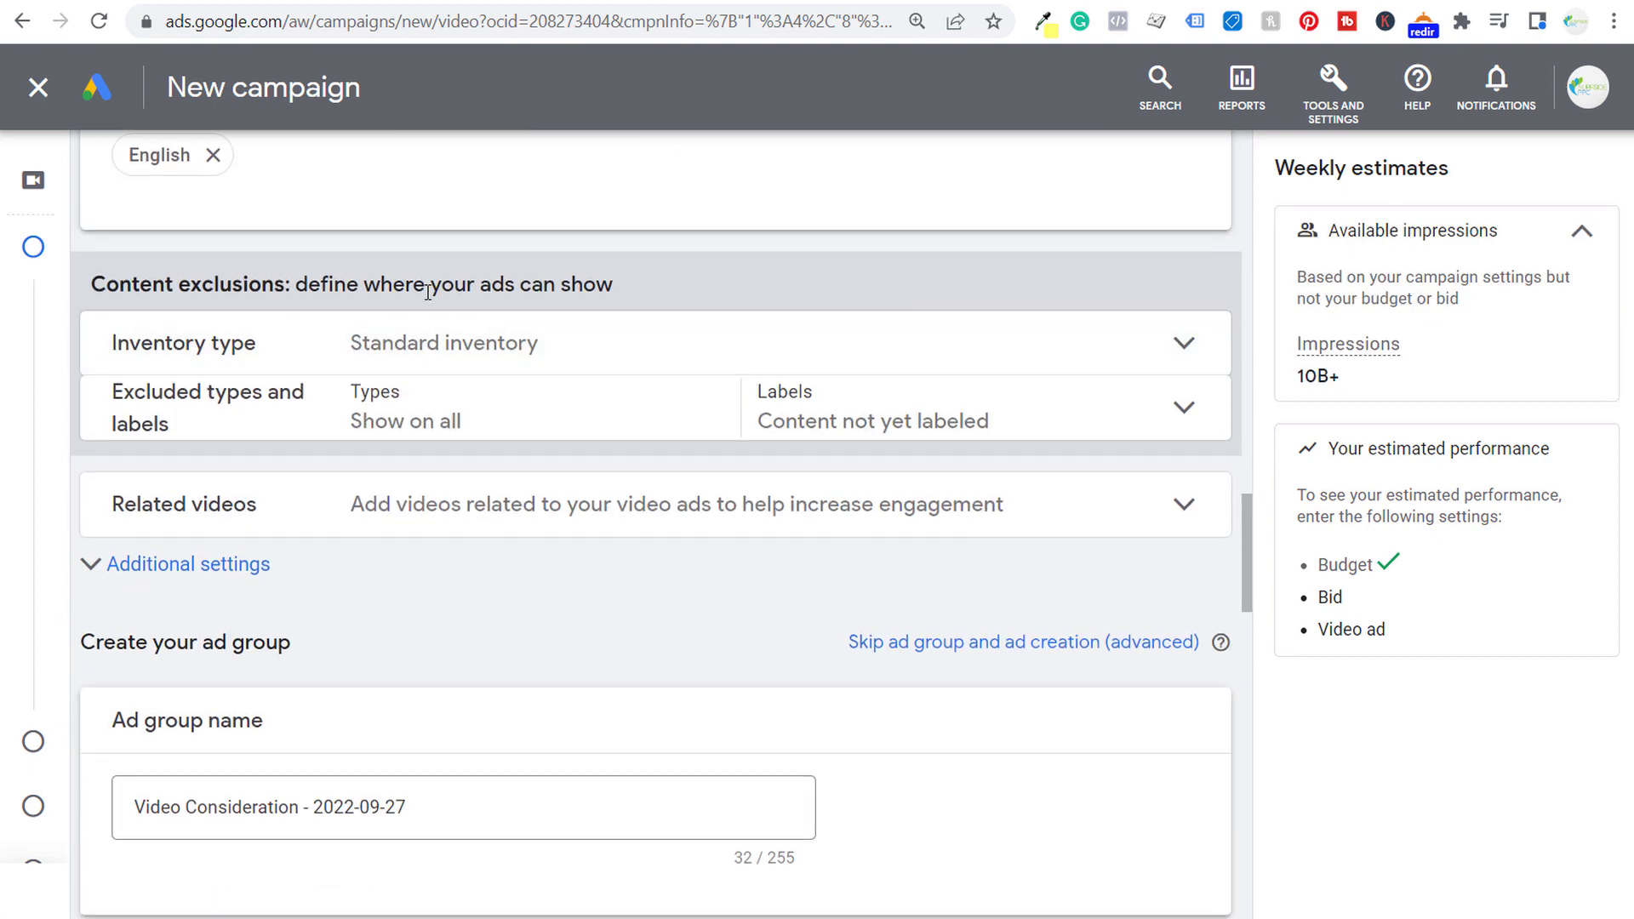
pyautogui.click(681, 346)
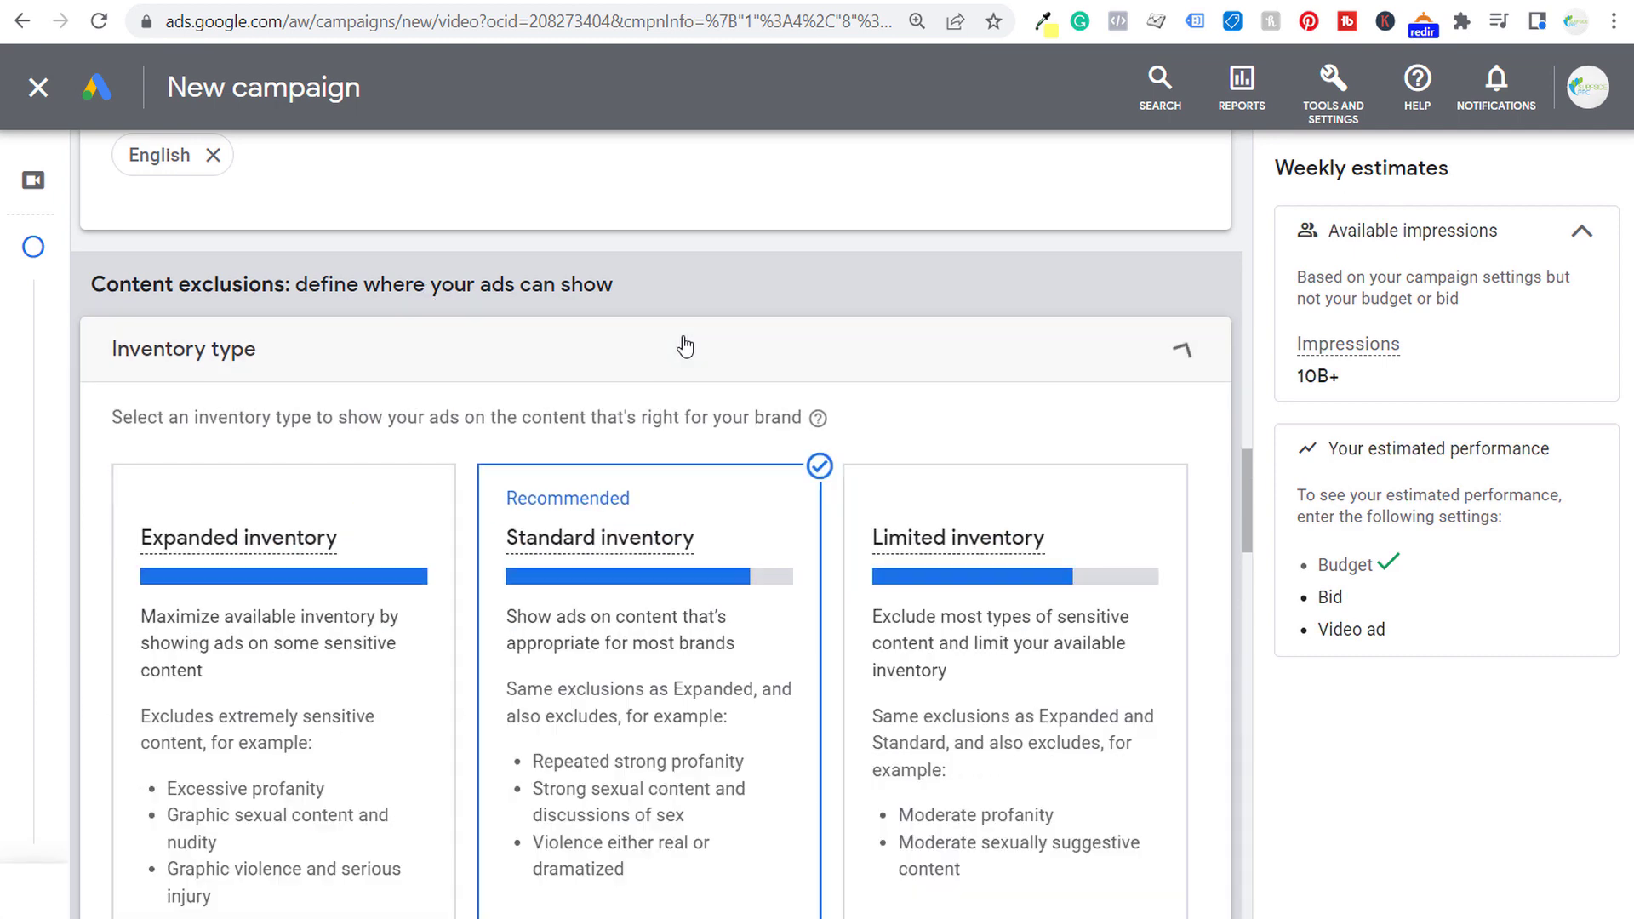
pyautogui.click(1184, 353)
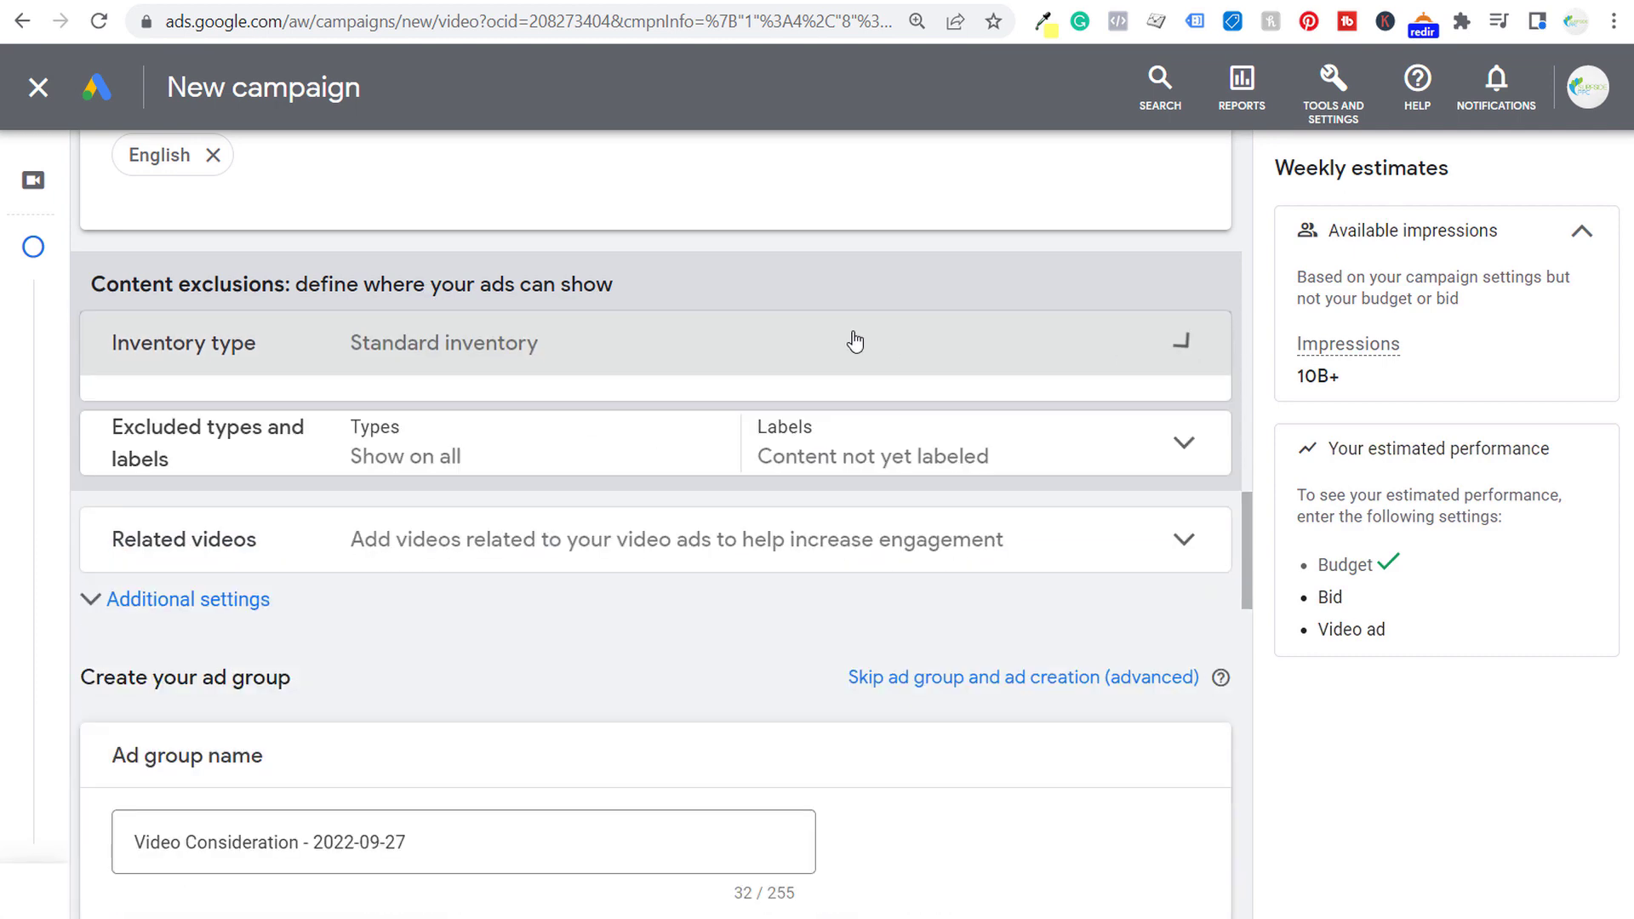
pyautogui.click(521, 419)
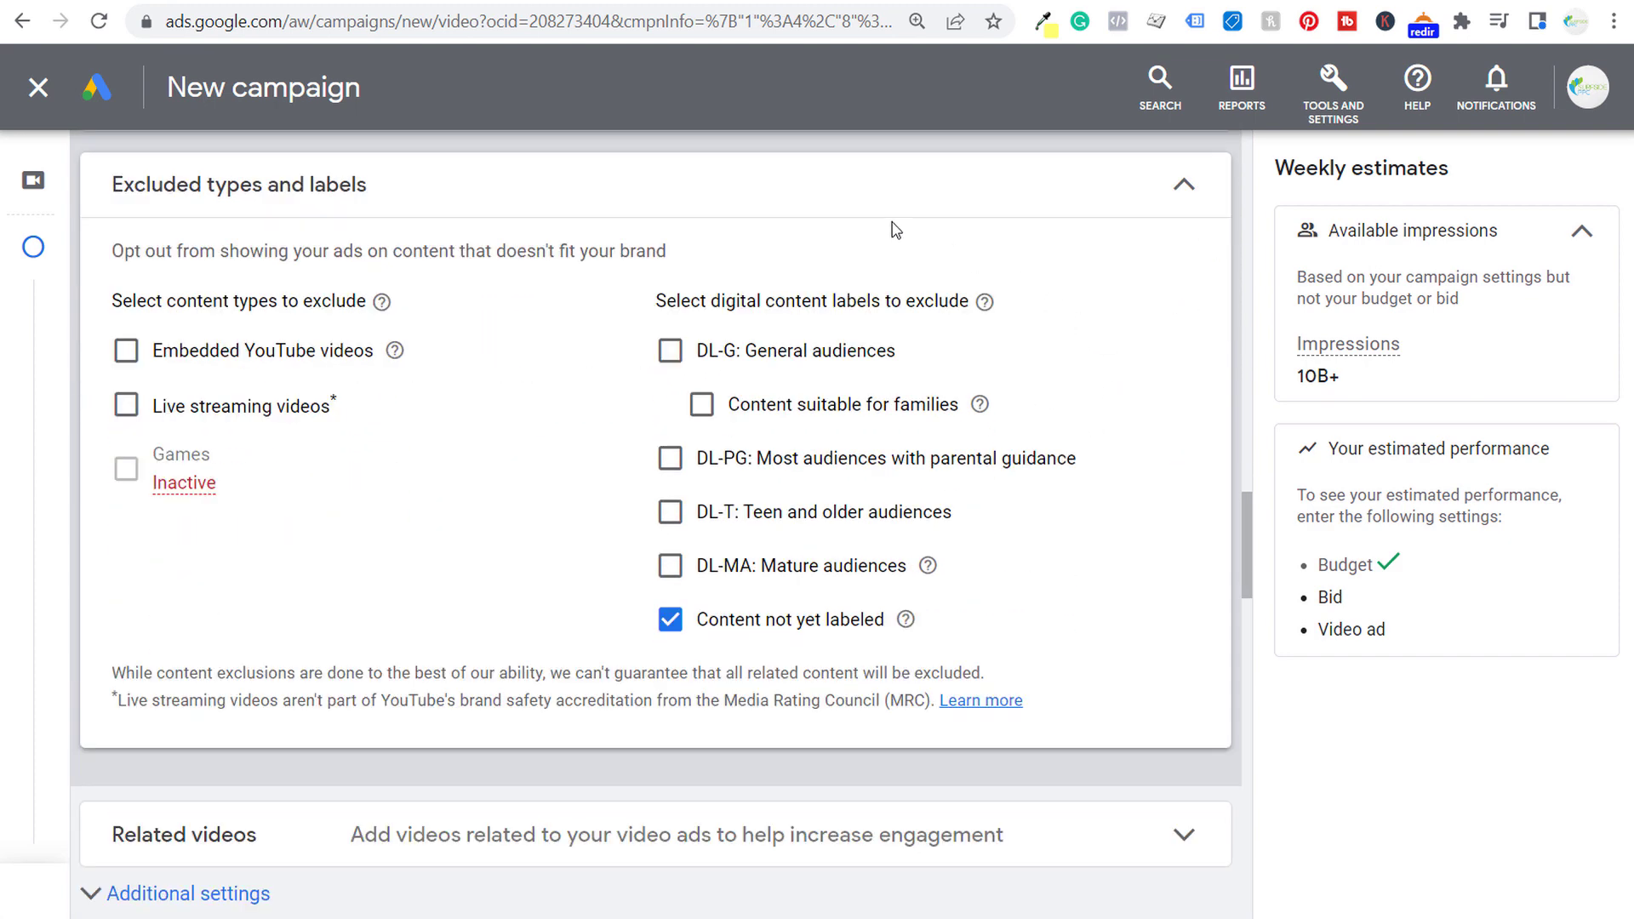
pyautogui.click(1179, 189)
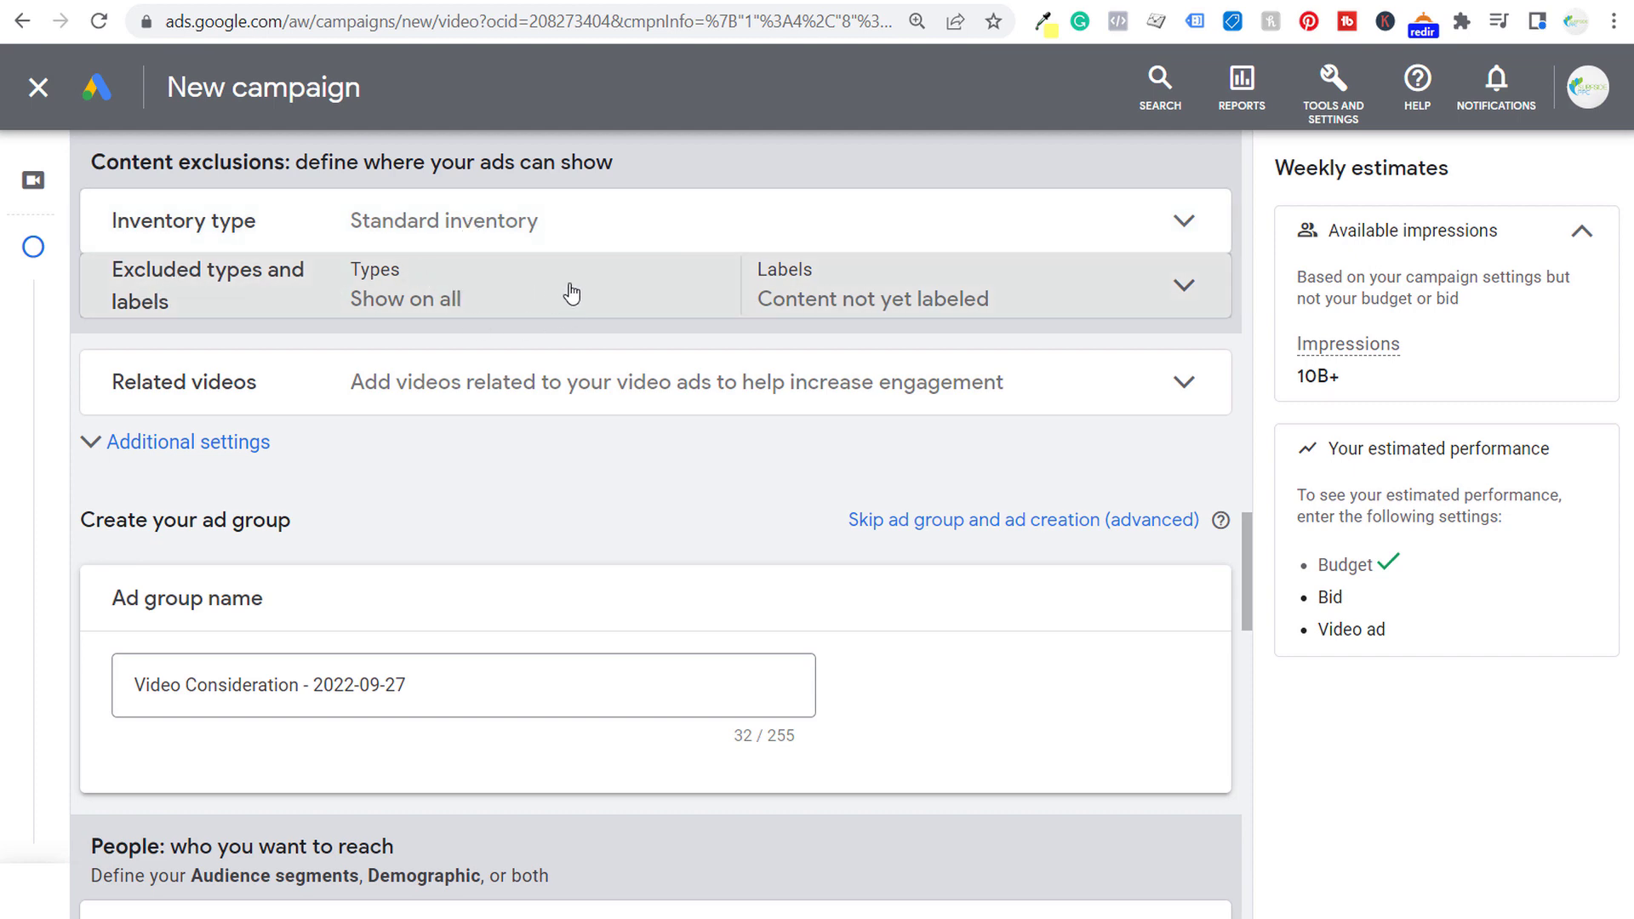
# Step: Expand the additional settings and add the Google Search Ads Tutorial 2022 video to the campaign's related videos by its YouTube URL
pyautogui.click(558, 445)
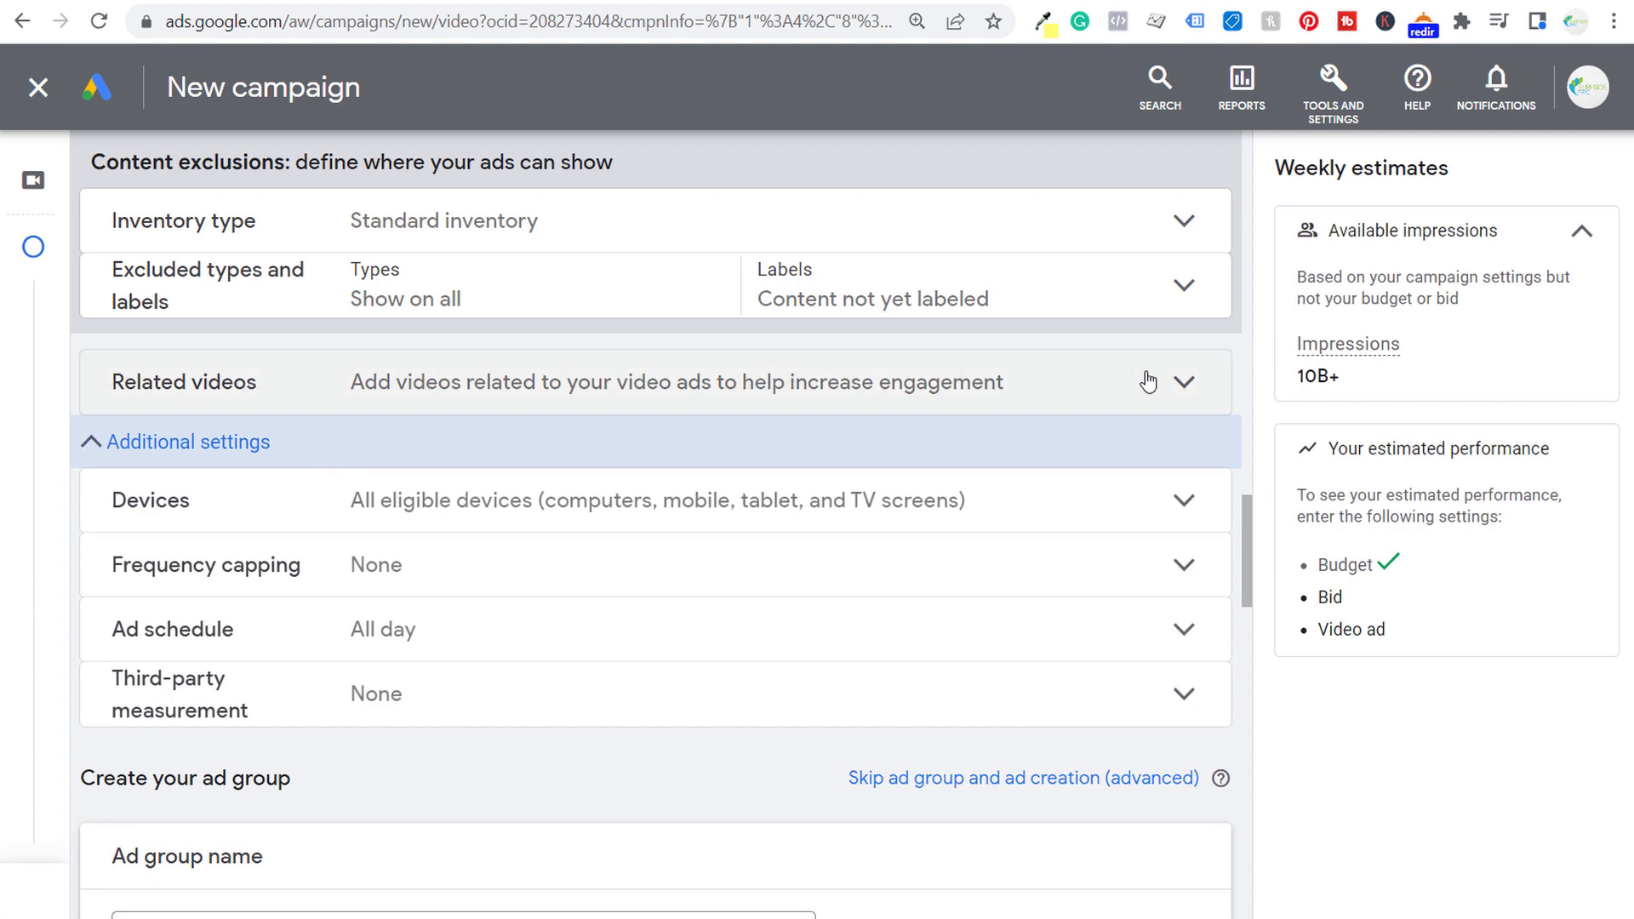
pyautogui.click(1177, 384)
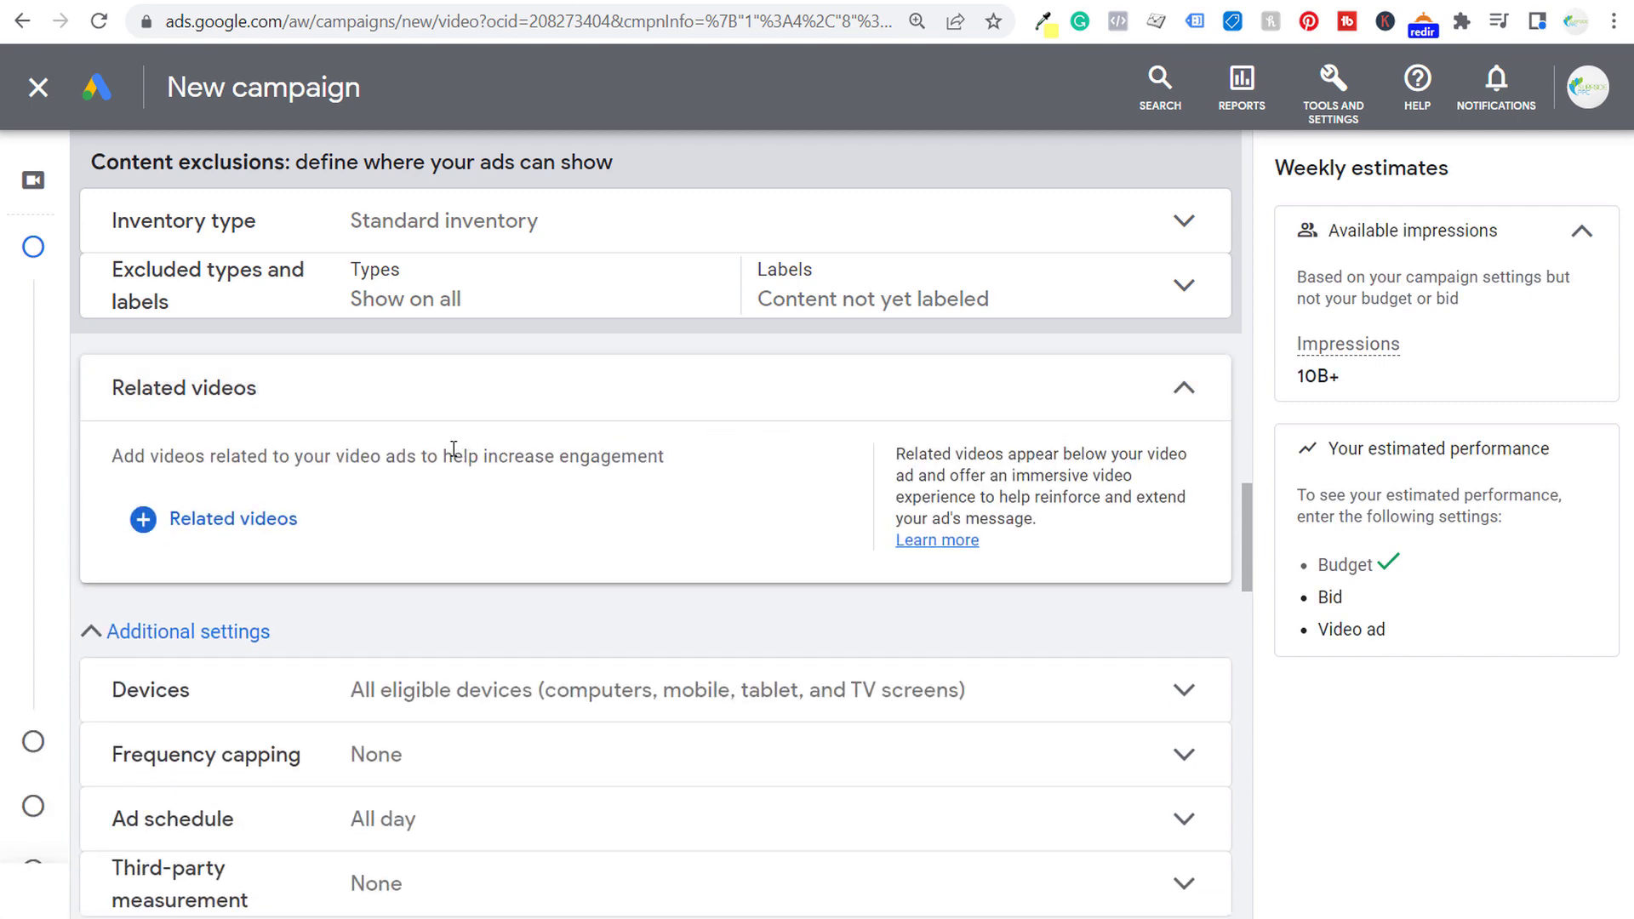
pyautogui.click(179, 521)
pyautogui.click(270, 260)
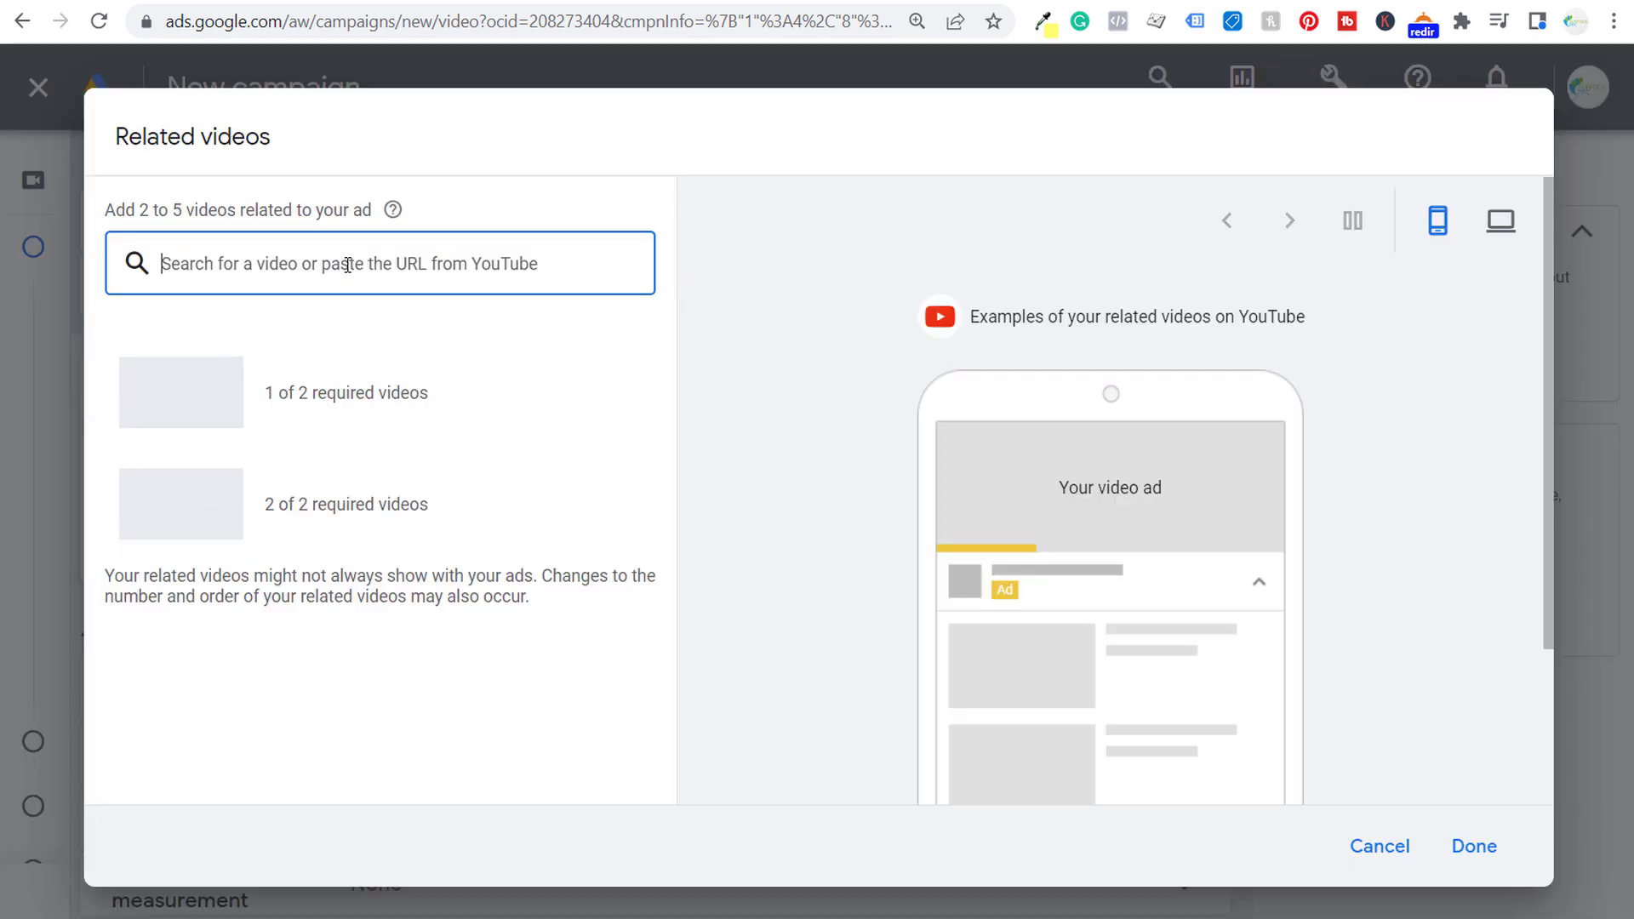
pyautogui.write('https://www.youtube.com/watch?v=pbjHl6e-fTU&t=221s')
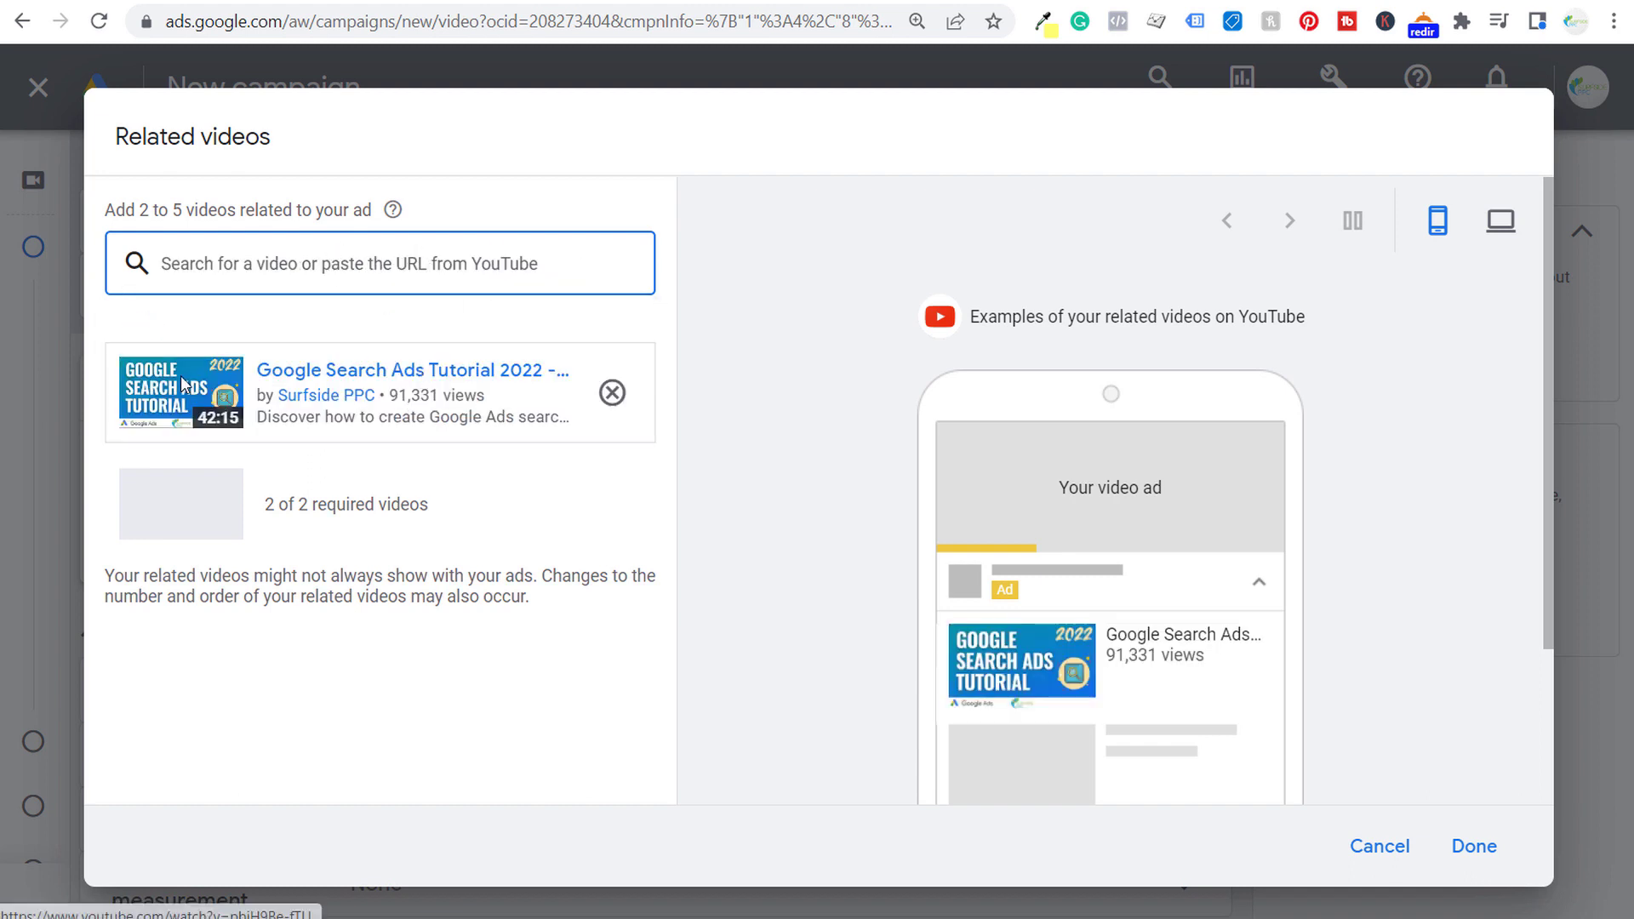
# Step: Copy the Google Display Ads Tutorial 2022 link from the YouTube channel's videos and add it to the related videos in Google Ads
pyautogui.hotkey('ctrl', 'Tab')
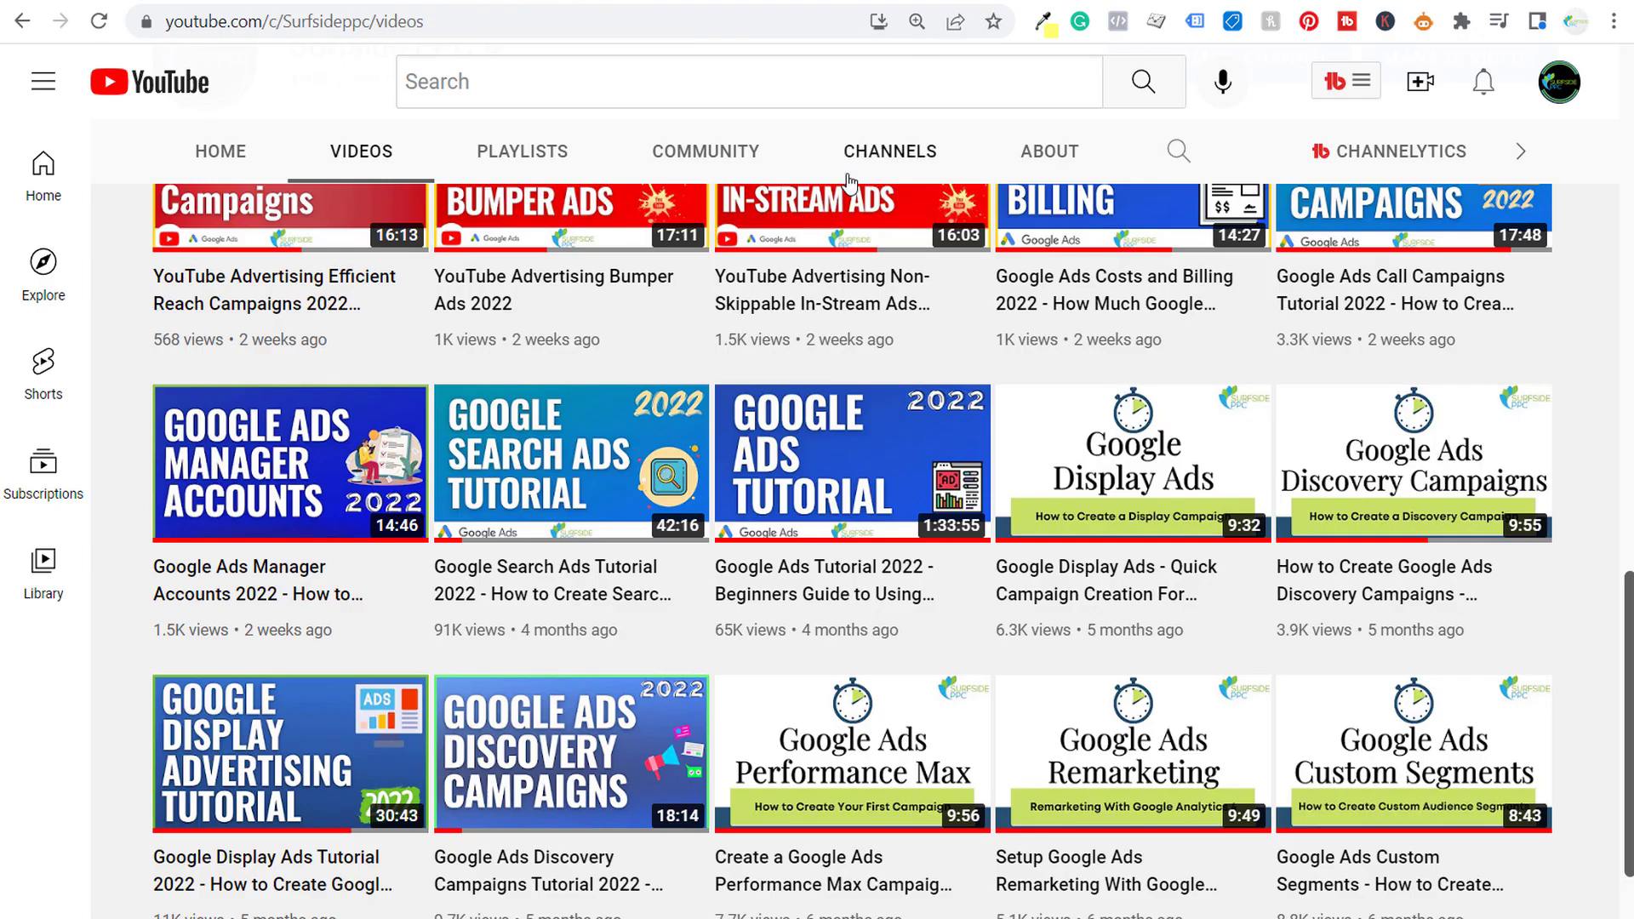
pyautogui.scroll(-2, 554, 477)
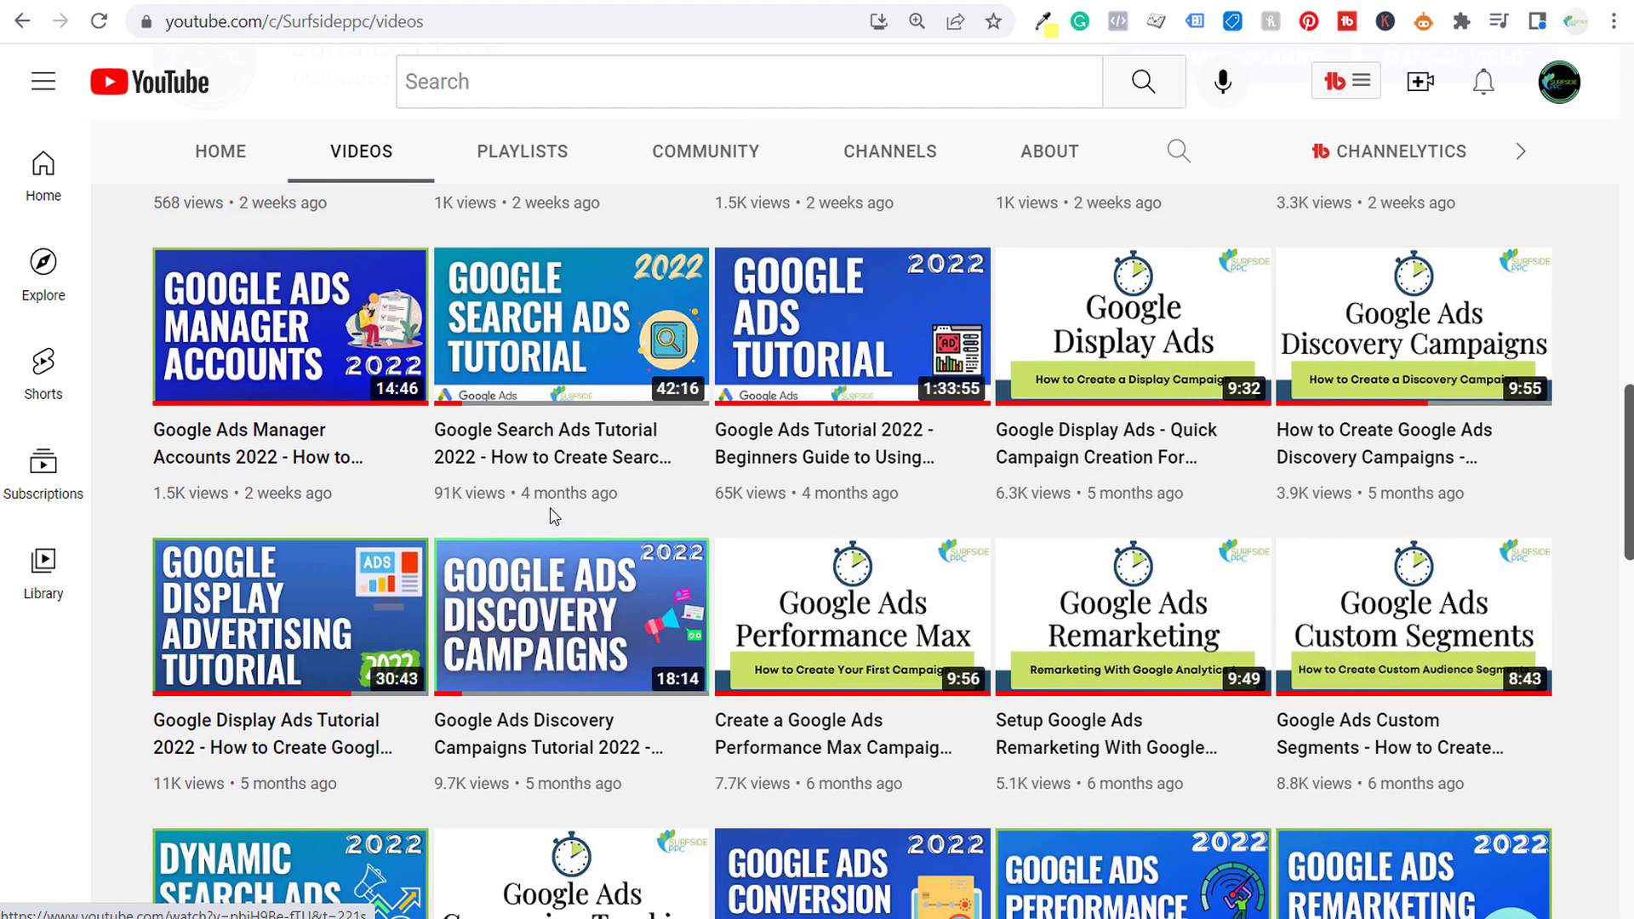
pyautogui.rightClick(282, 619)
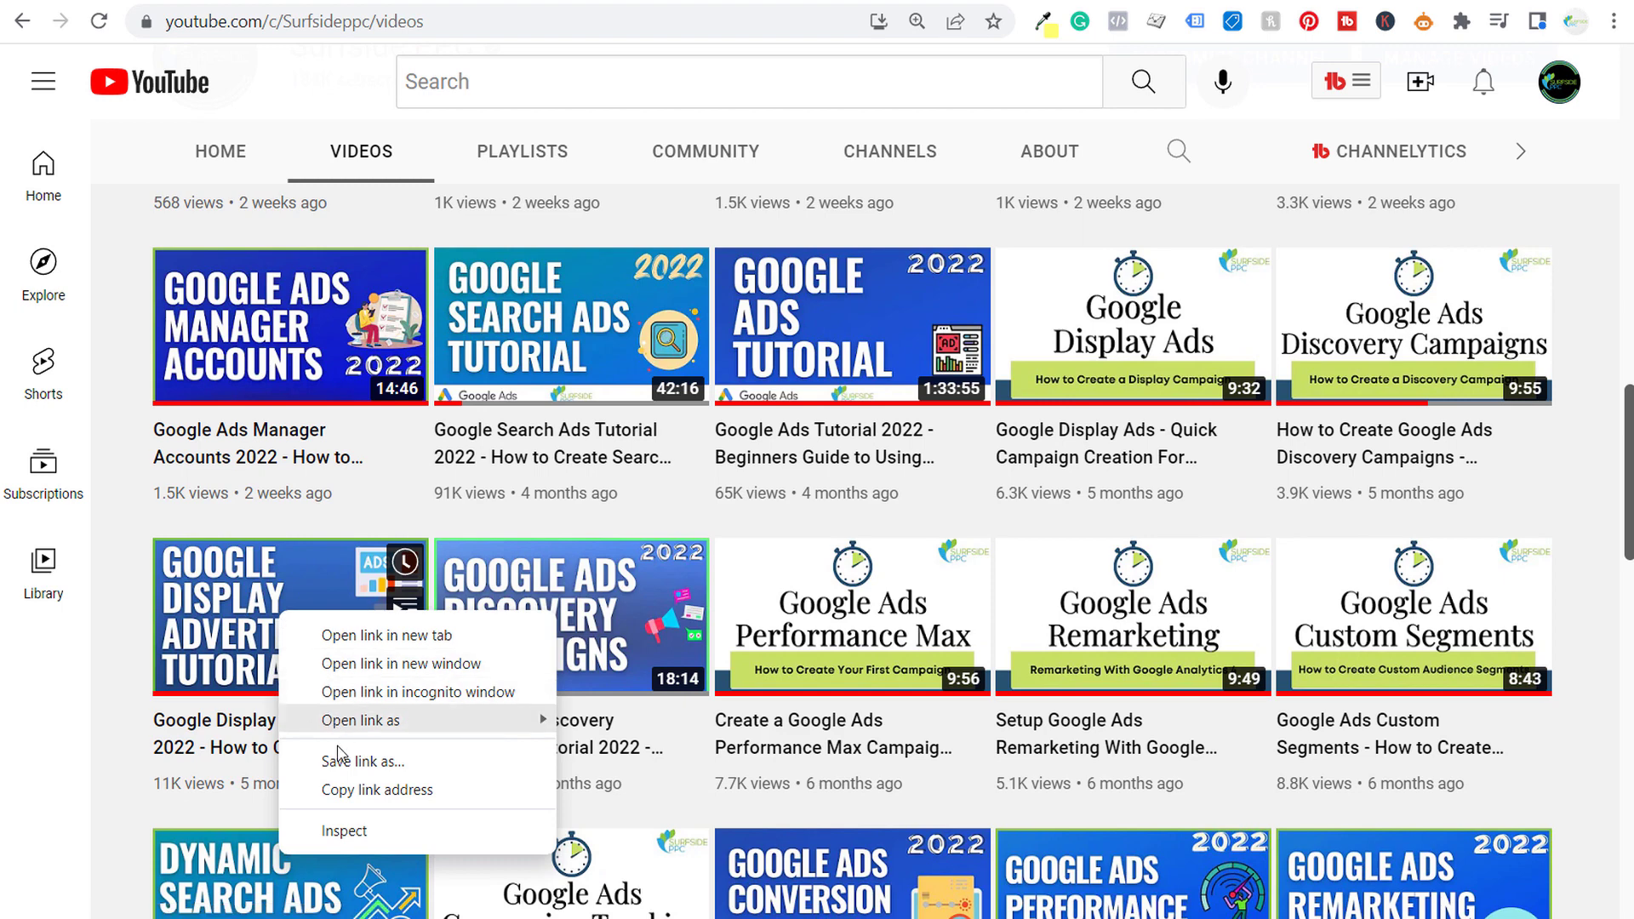
pyautogui.click(359, 786)
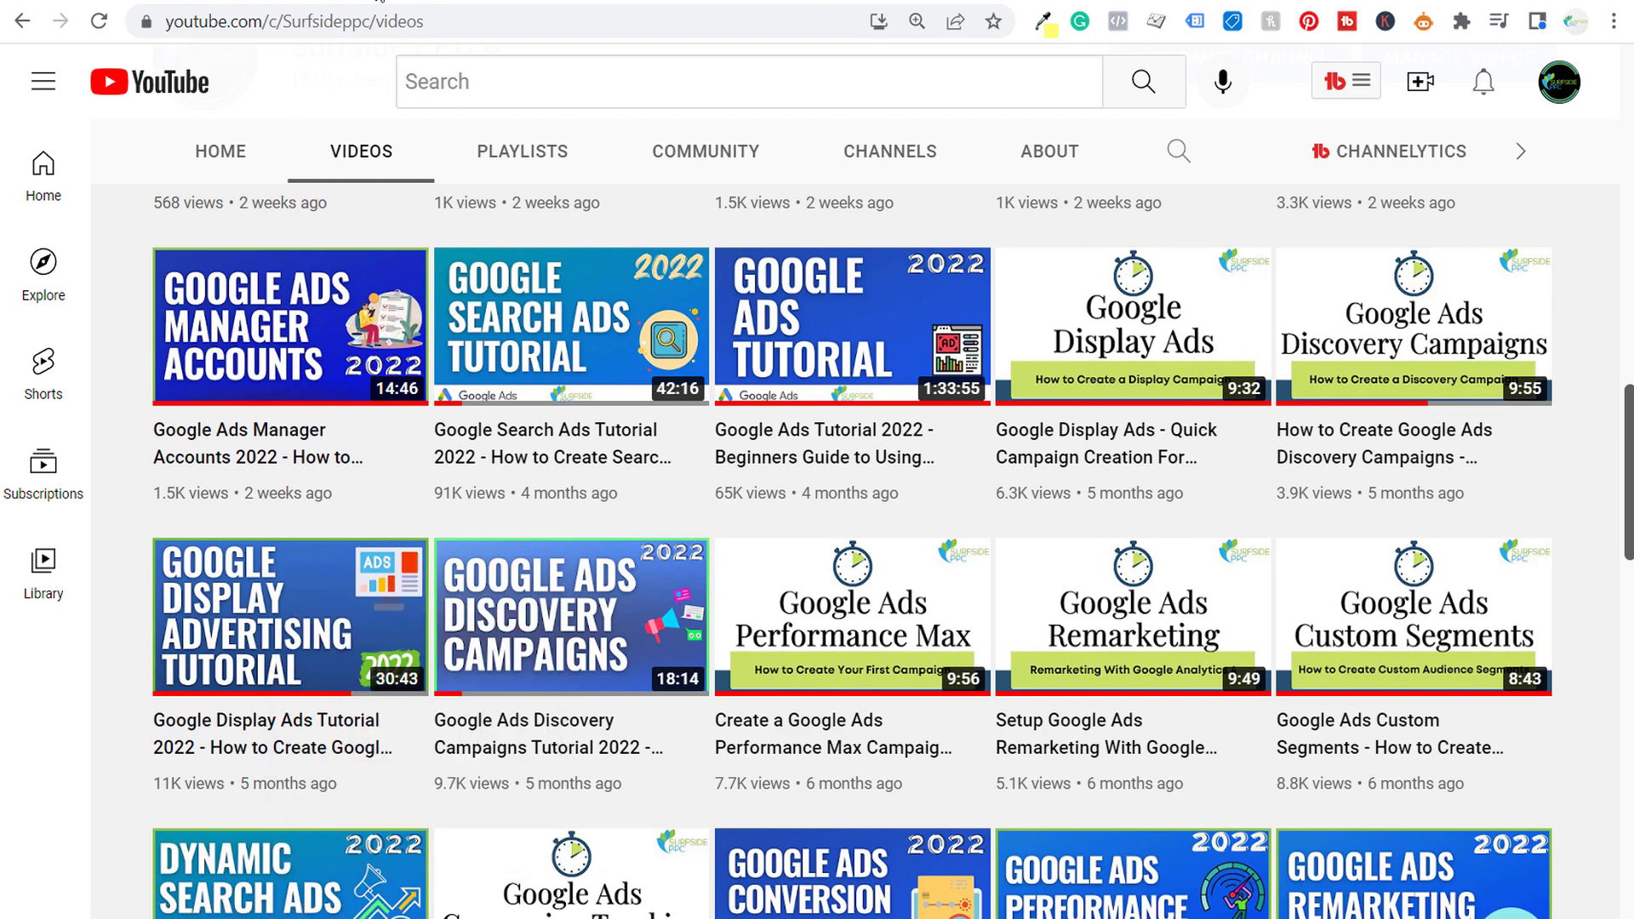
pyautogui.hotkey('ctrl', 'Tab')
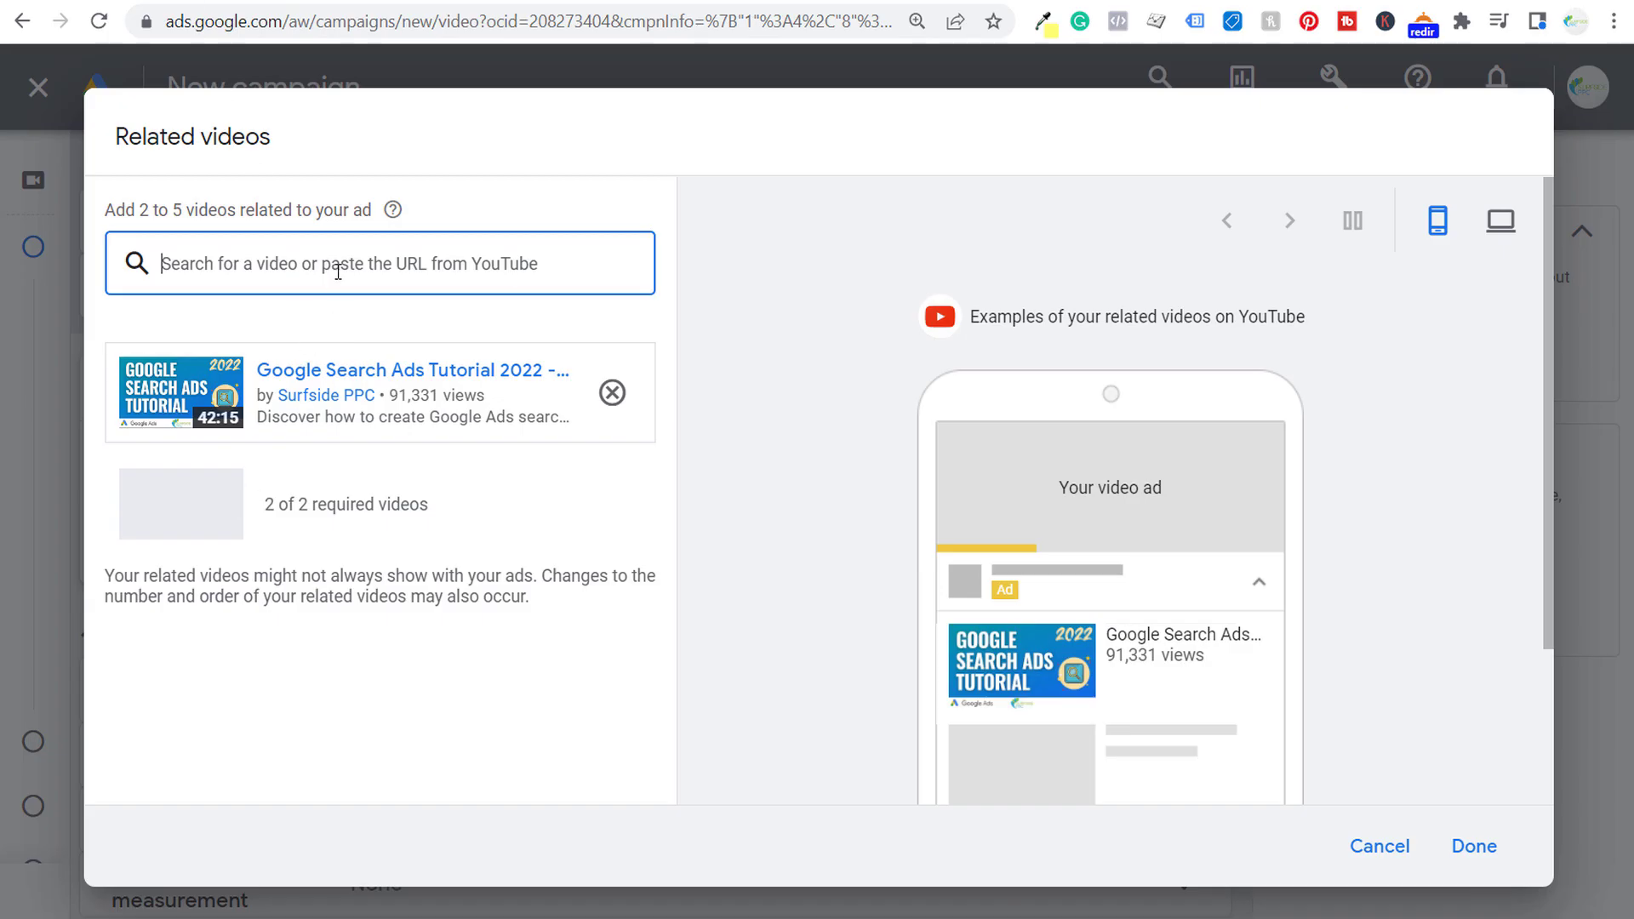
pyautogui.hotkey('ctrl', 'v')
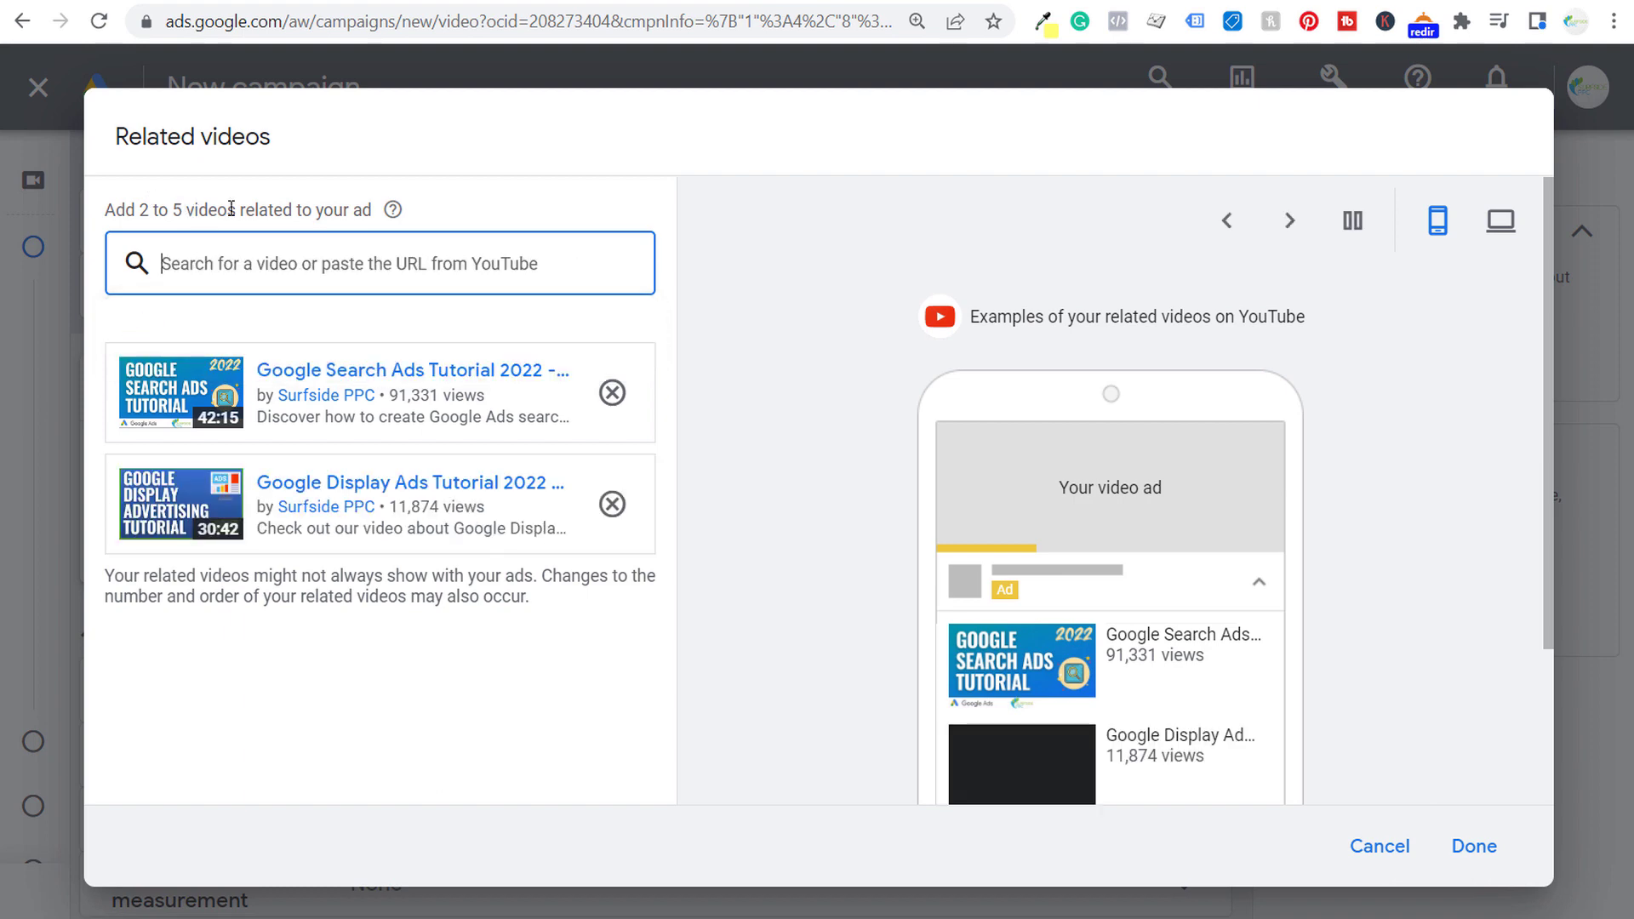
# Step: Copy the 32:36 Google Ads Conversion Tracking Tutorial 2022 link from YouTube and add it as a related video in Google Ads
pyautogui.hotkey('ctrl', 'shift', 'Tab')
pyautogui.scroll(-3, 843, 660)
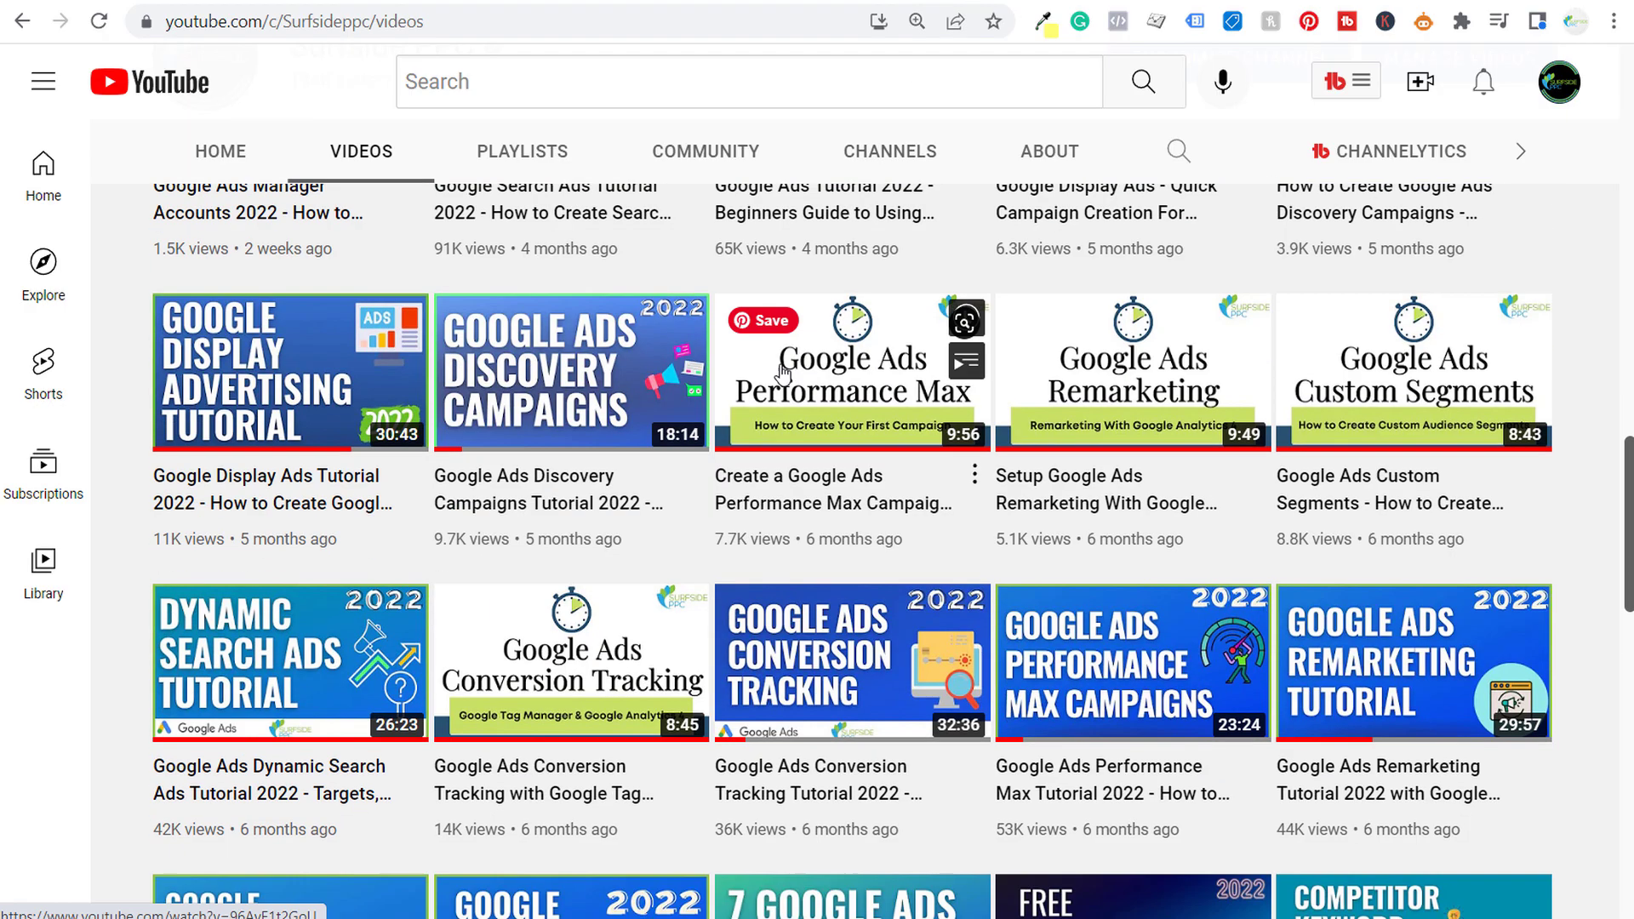
pyautogui.rightClick(842, 660)
pyautogui.click(937, 588)
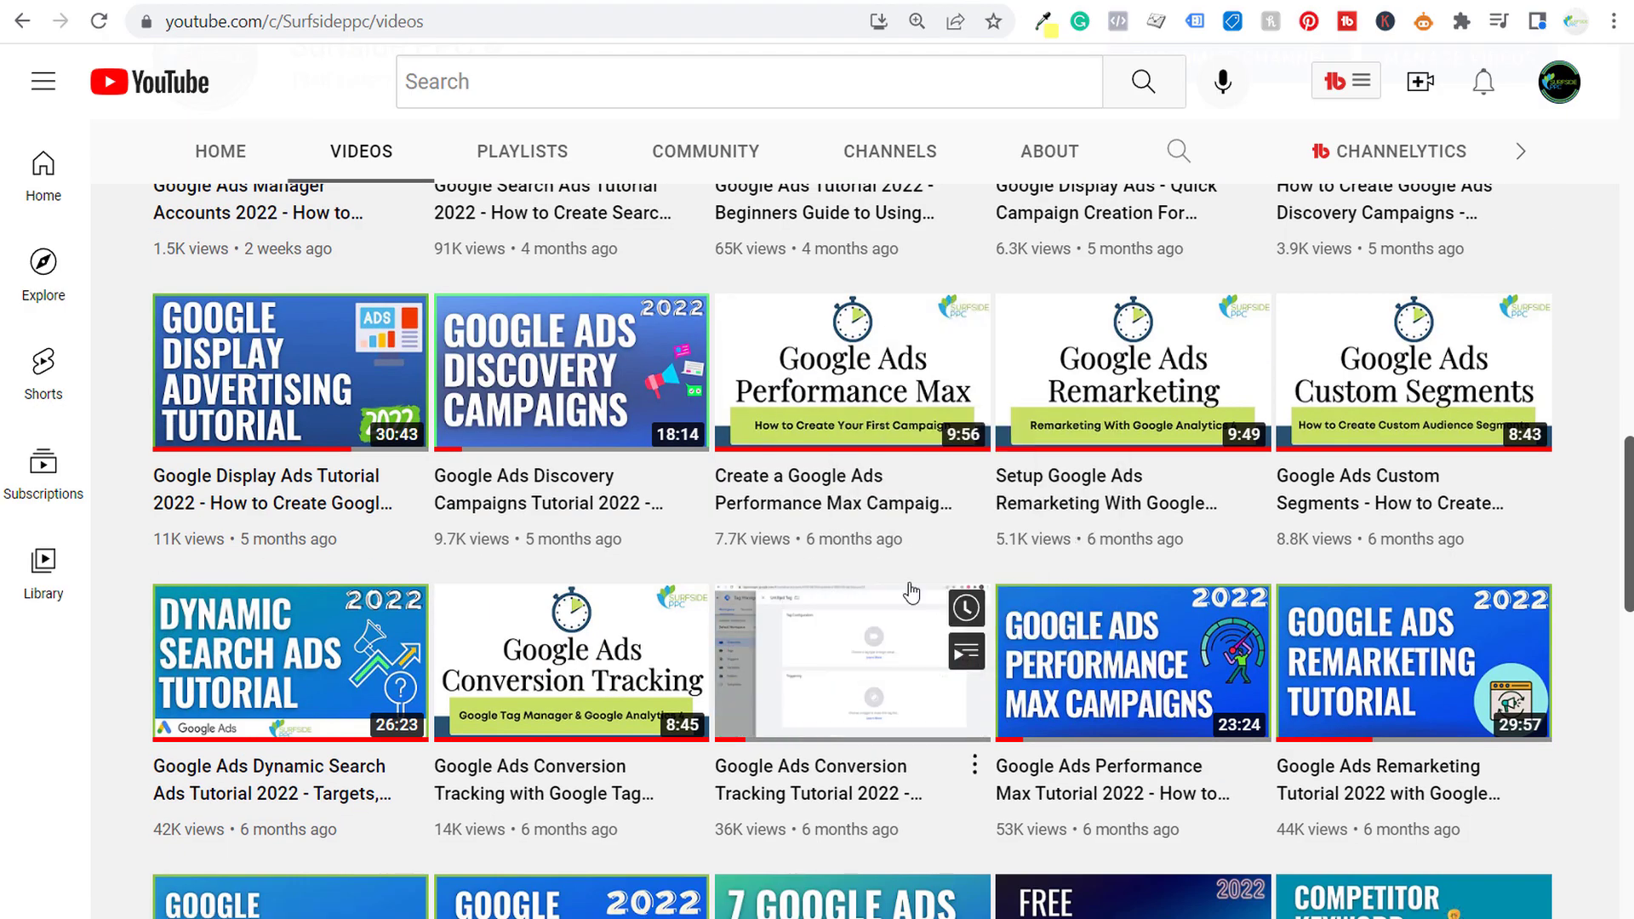
pyautogui.hotkey('ctrl', 'Tab')
pyautogui.hotkey('ctrl', 'v')
pyautogui.press('Return')
# Step: Add the Google Ads Performance Max Tutorial 2022 as a related video, using its link copied from the YouTube channel
pyautogui.hotkey('ctrl', 'shift', 'Tab')
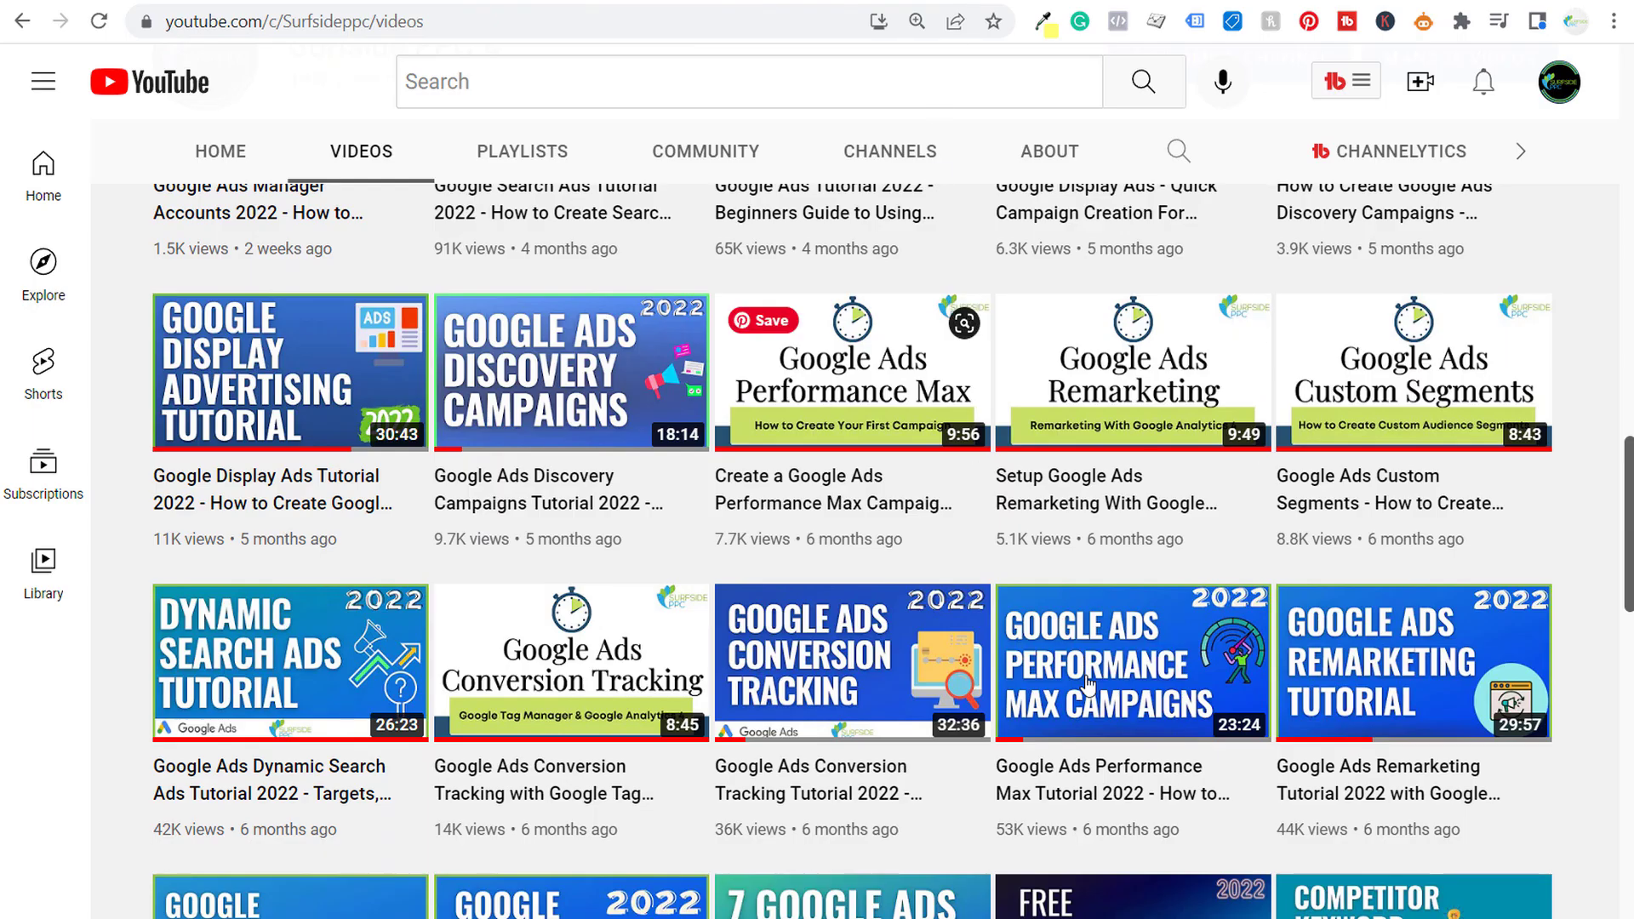
pyautogui.rightClick(1114, 681)
pyautogui.click(1192, 592)
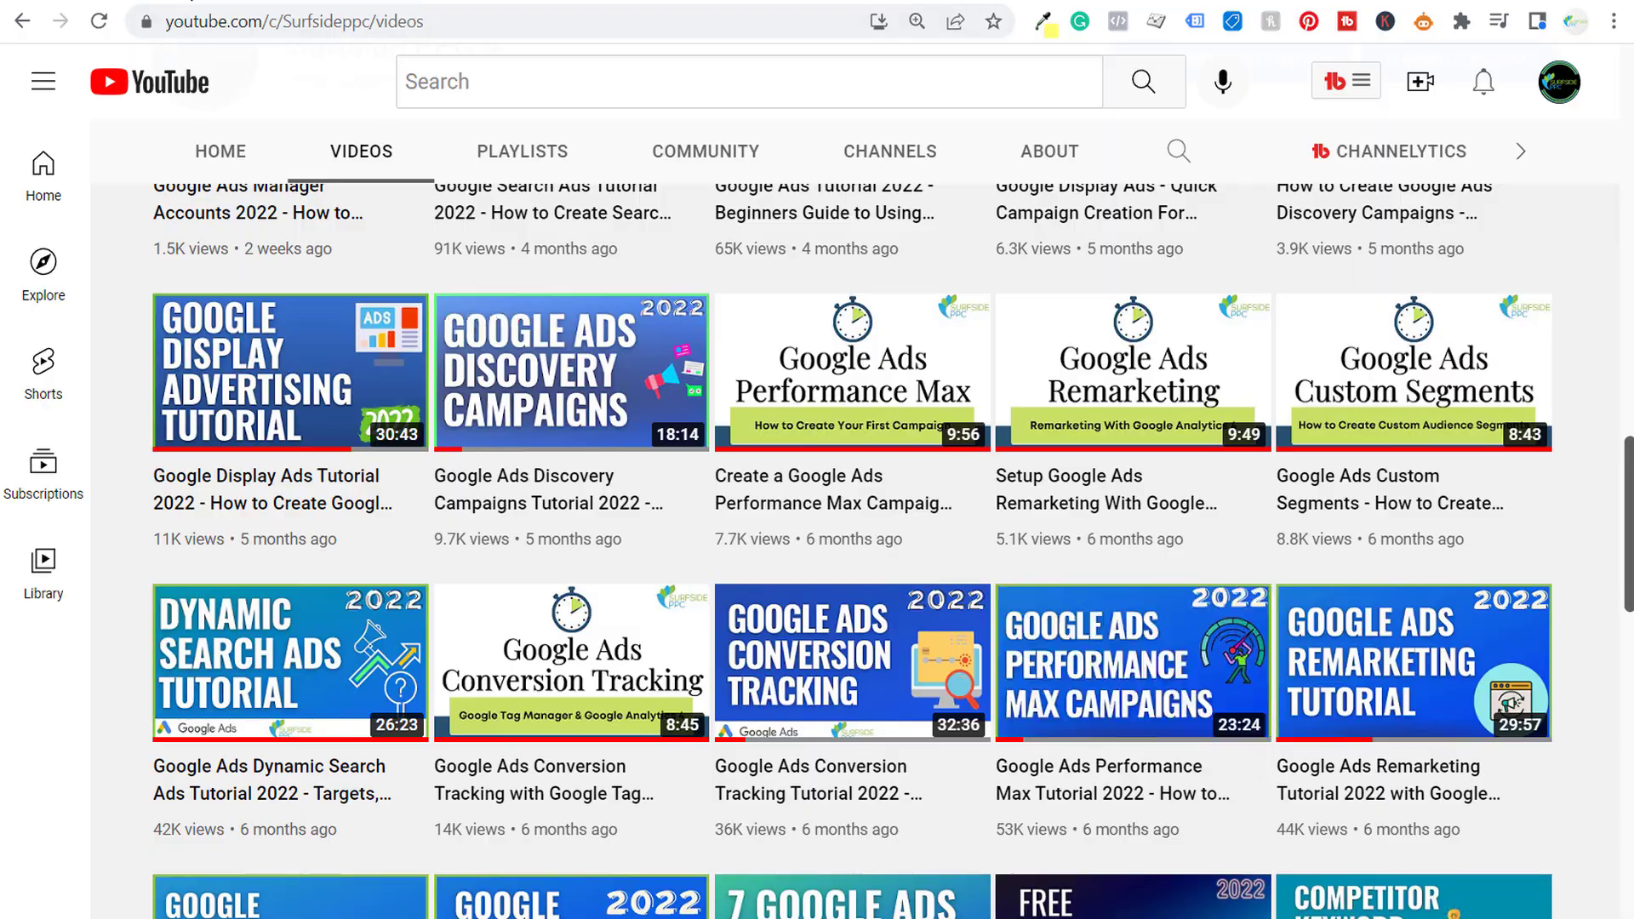
pyautogui.hotkey('ctrl', 'Tab')
pyautogui.hotkey('ctrl', 'v')
pyautogui.press('Return')
# Step: Add the Google Ads Remarketing Tutorial 2022 as a related video, using its link copied from the YouTube channel
pyautogui.hotkey('ctrl', 'shift', 'Tab')
pyautogui.rightClick(1386, 687)
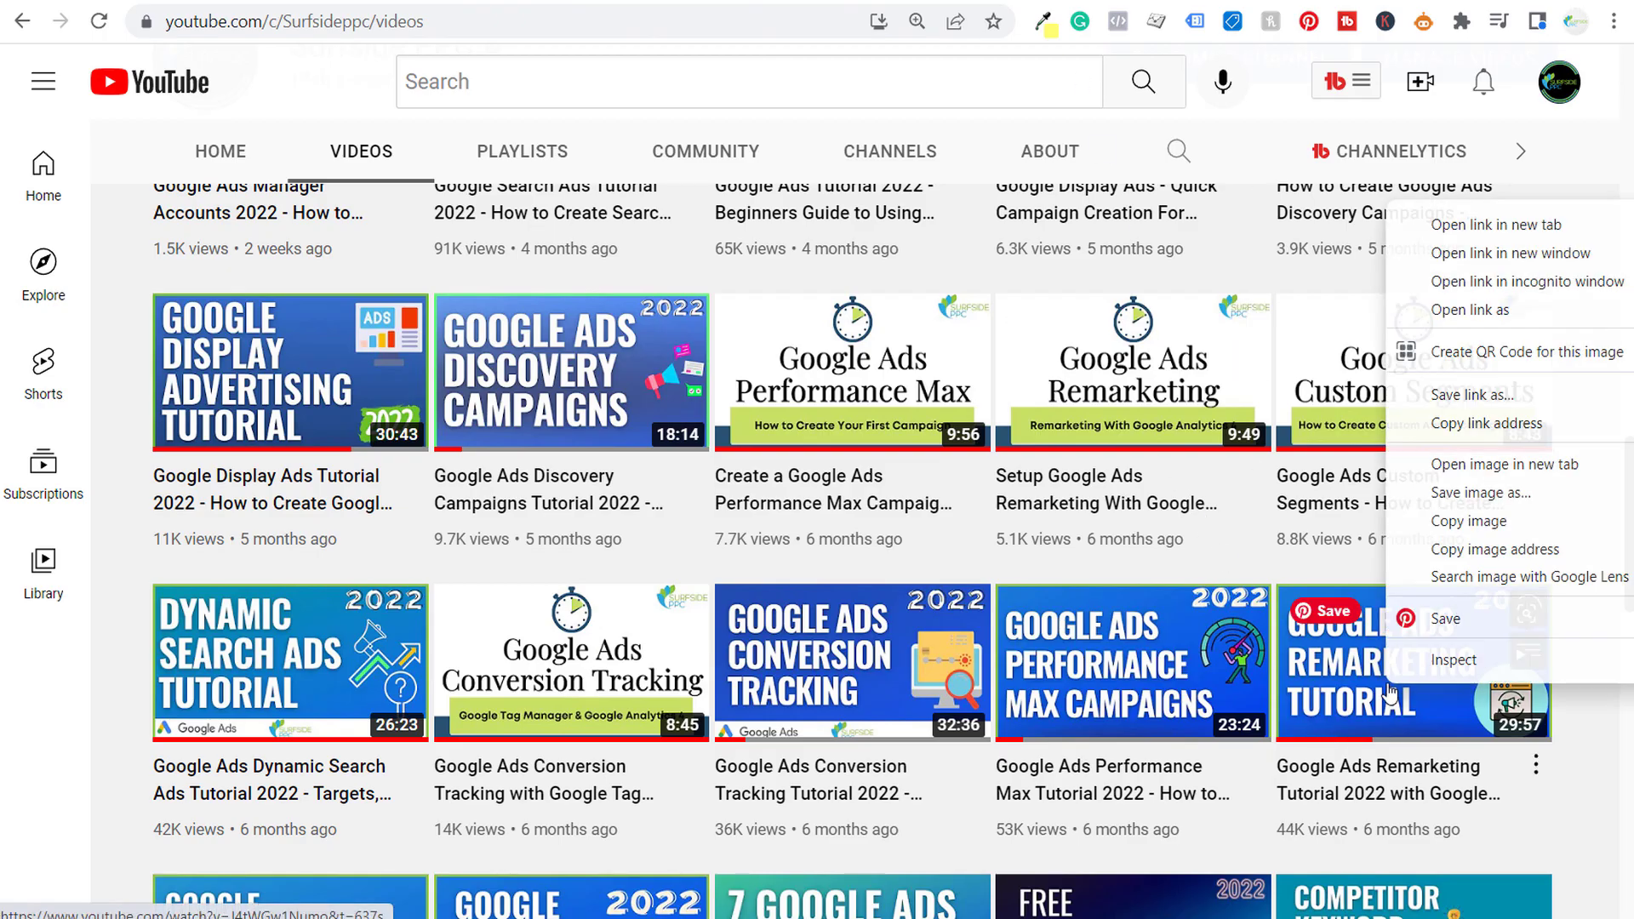
pyautogui.click(1486, 423)
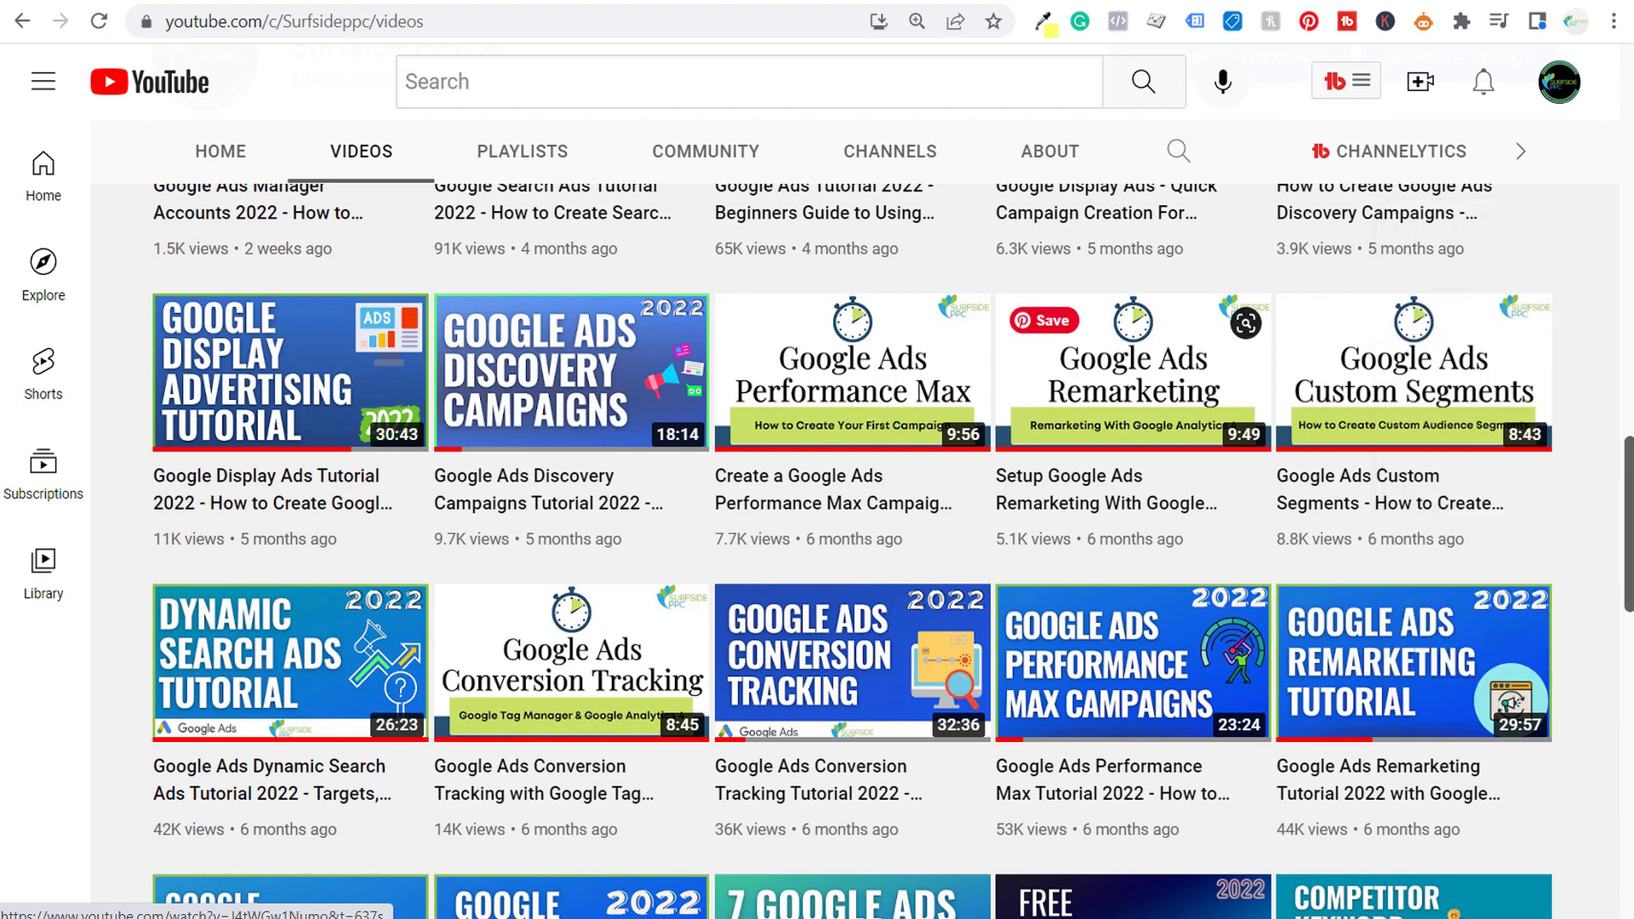
pyautogui.hotkey('ctrl', 'Tab')
pyautogui.hotkey('ctrl', 'v')
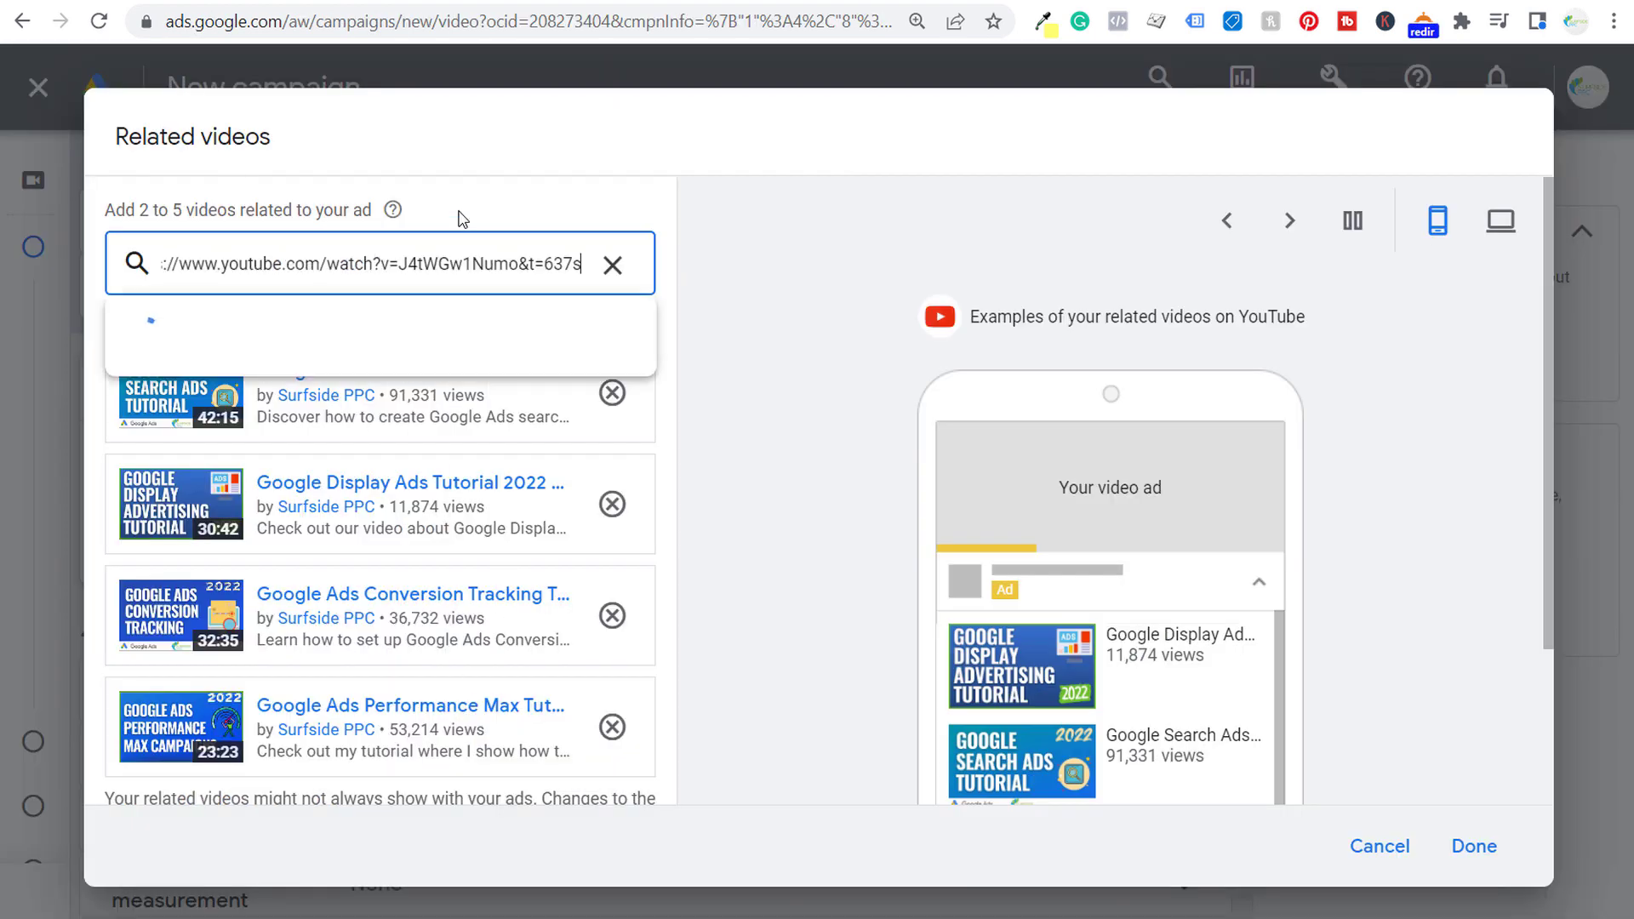
pyautogui.press('Return')
# Step: Review the list of related videos and the note about their display, and save the selection to the campaign
pyautogui.scroll(-2, 471, 522)
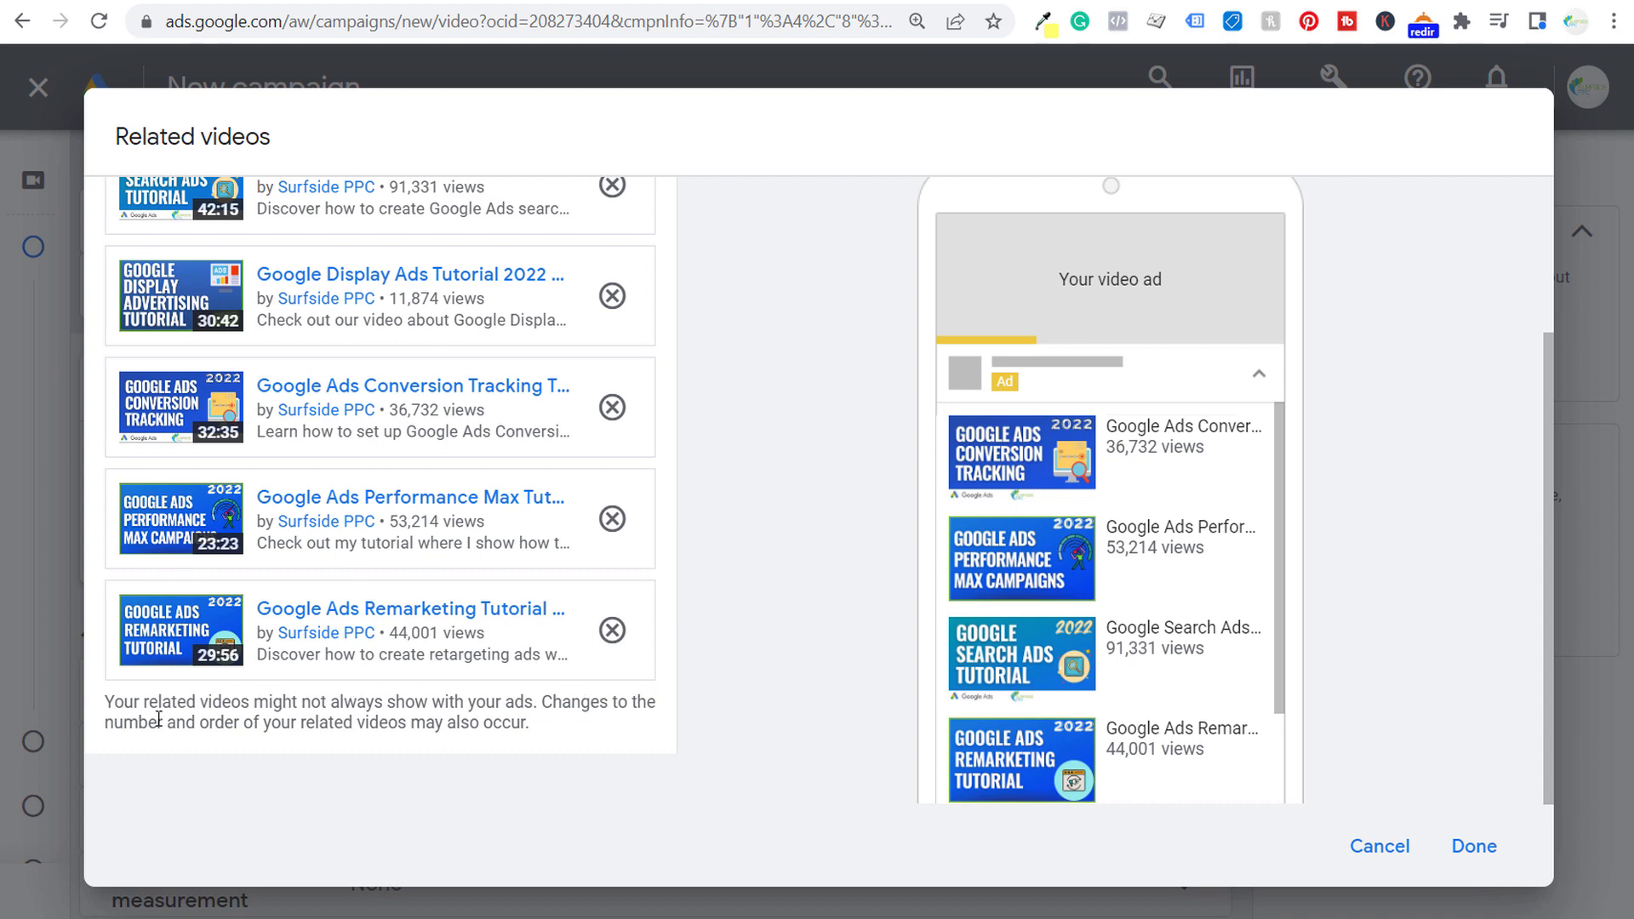
pyautogui.moveTo(168, 723); pyautogui.dragTo(349, 725)
pyautogui.click(441, 720)
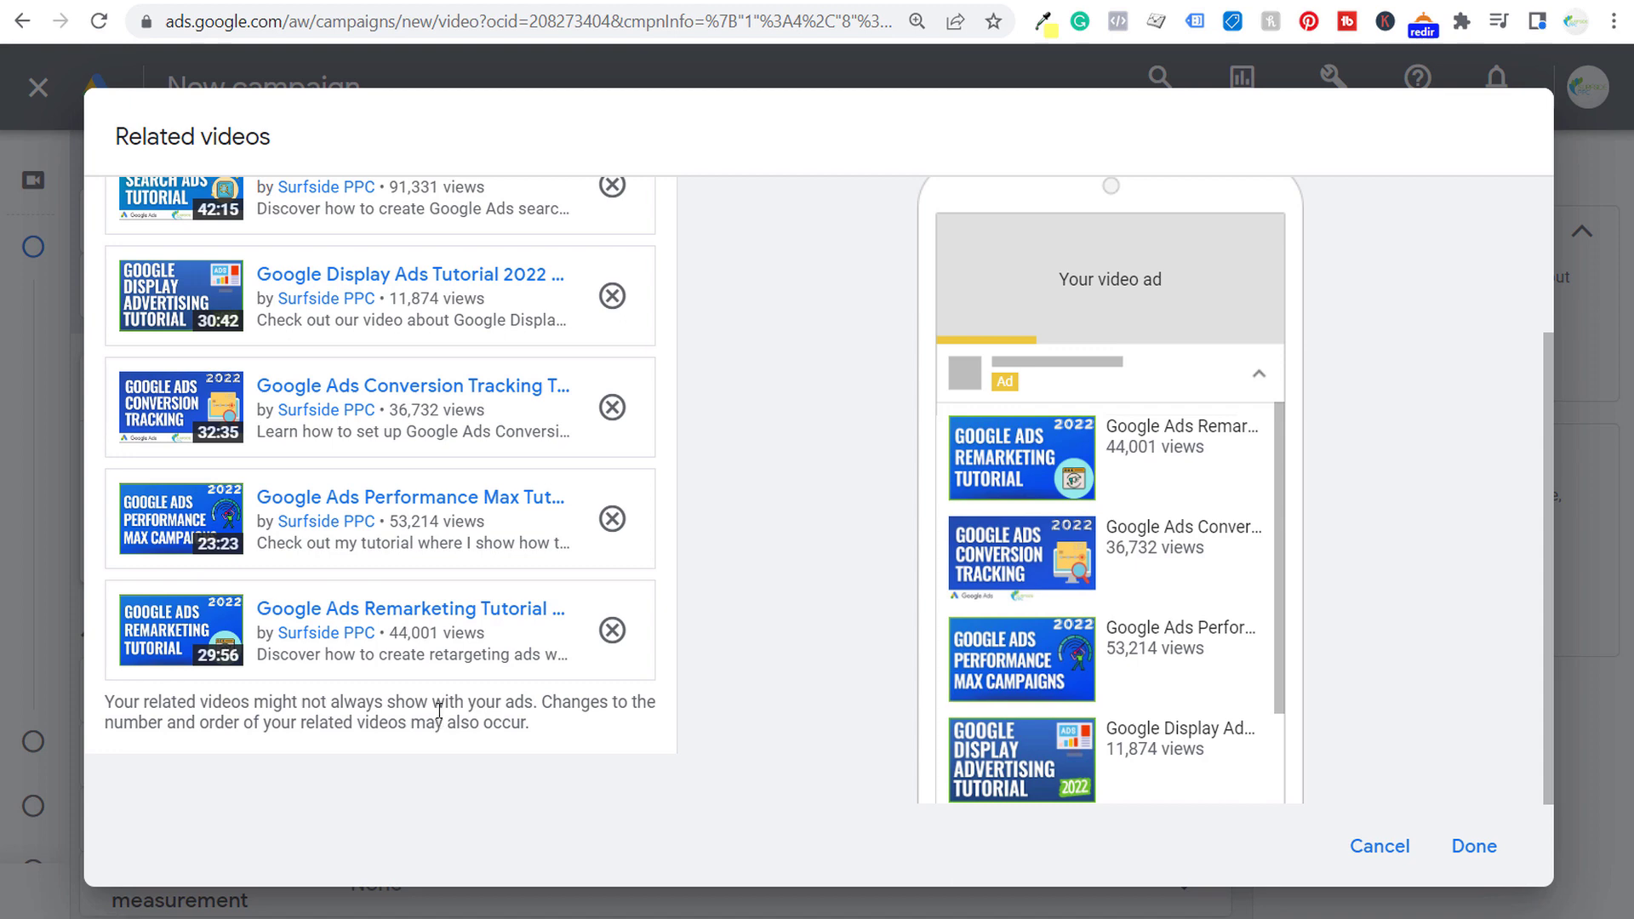
pyautogui.scroll(3, 445, 706)
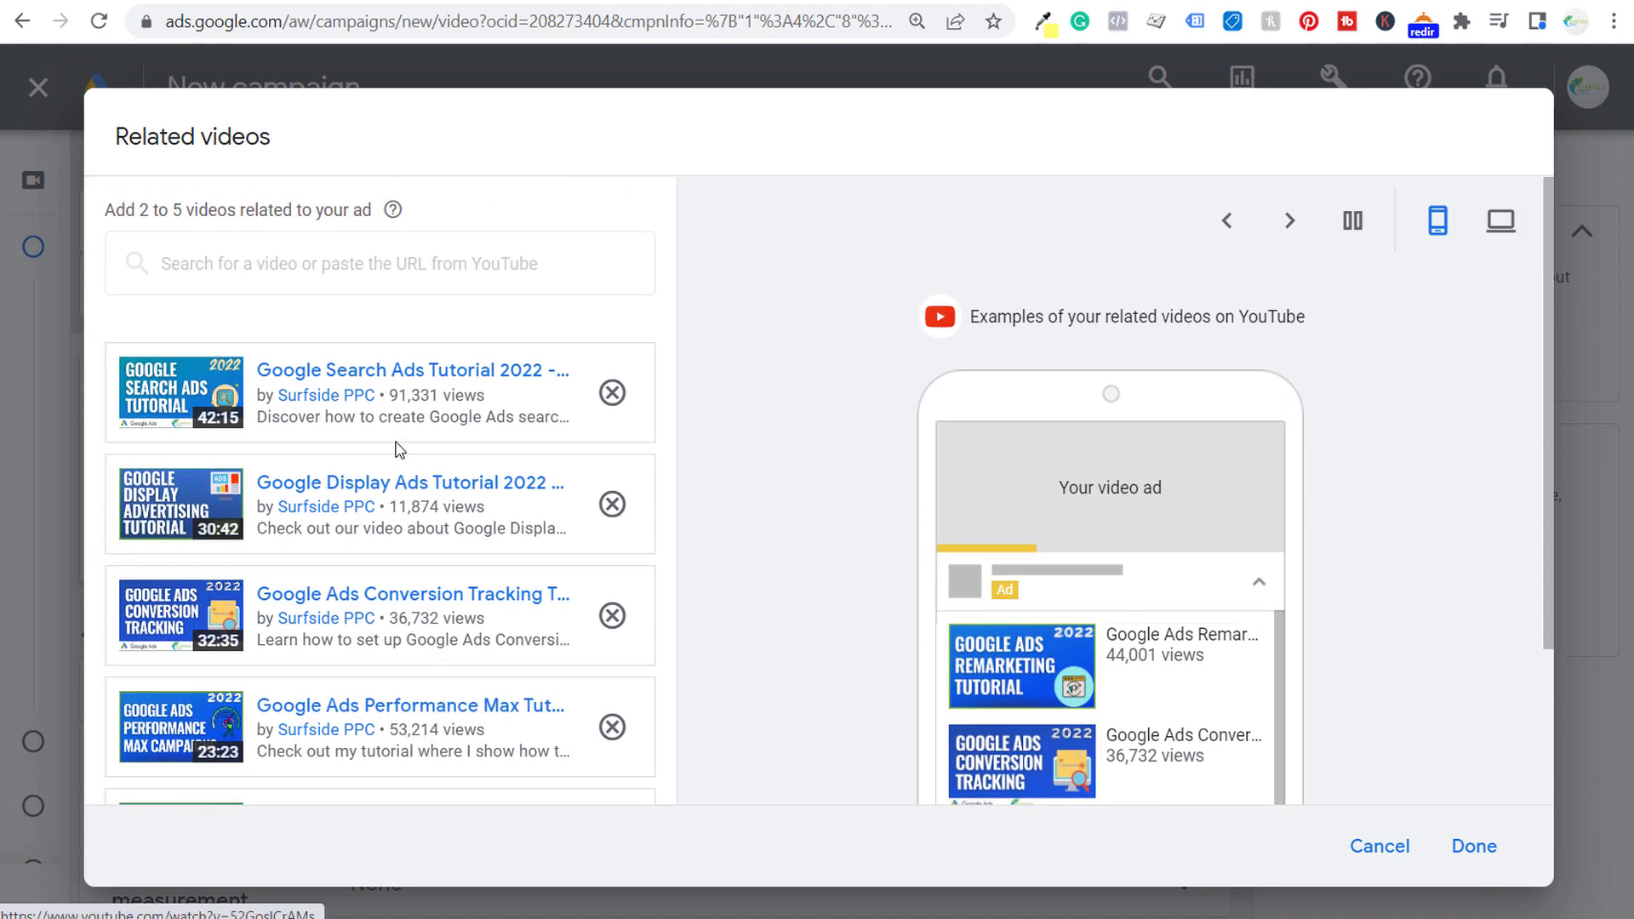
pyautogui.scroll(-3, 750, 366)
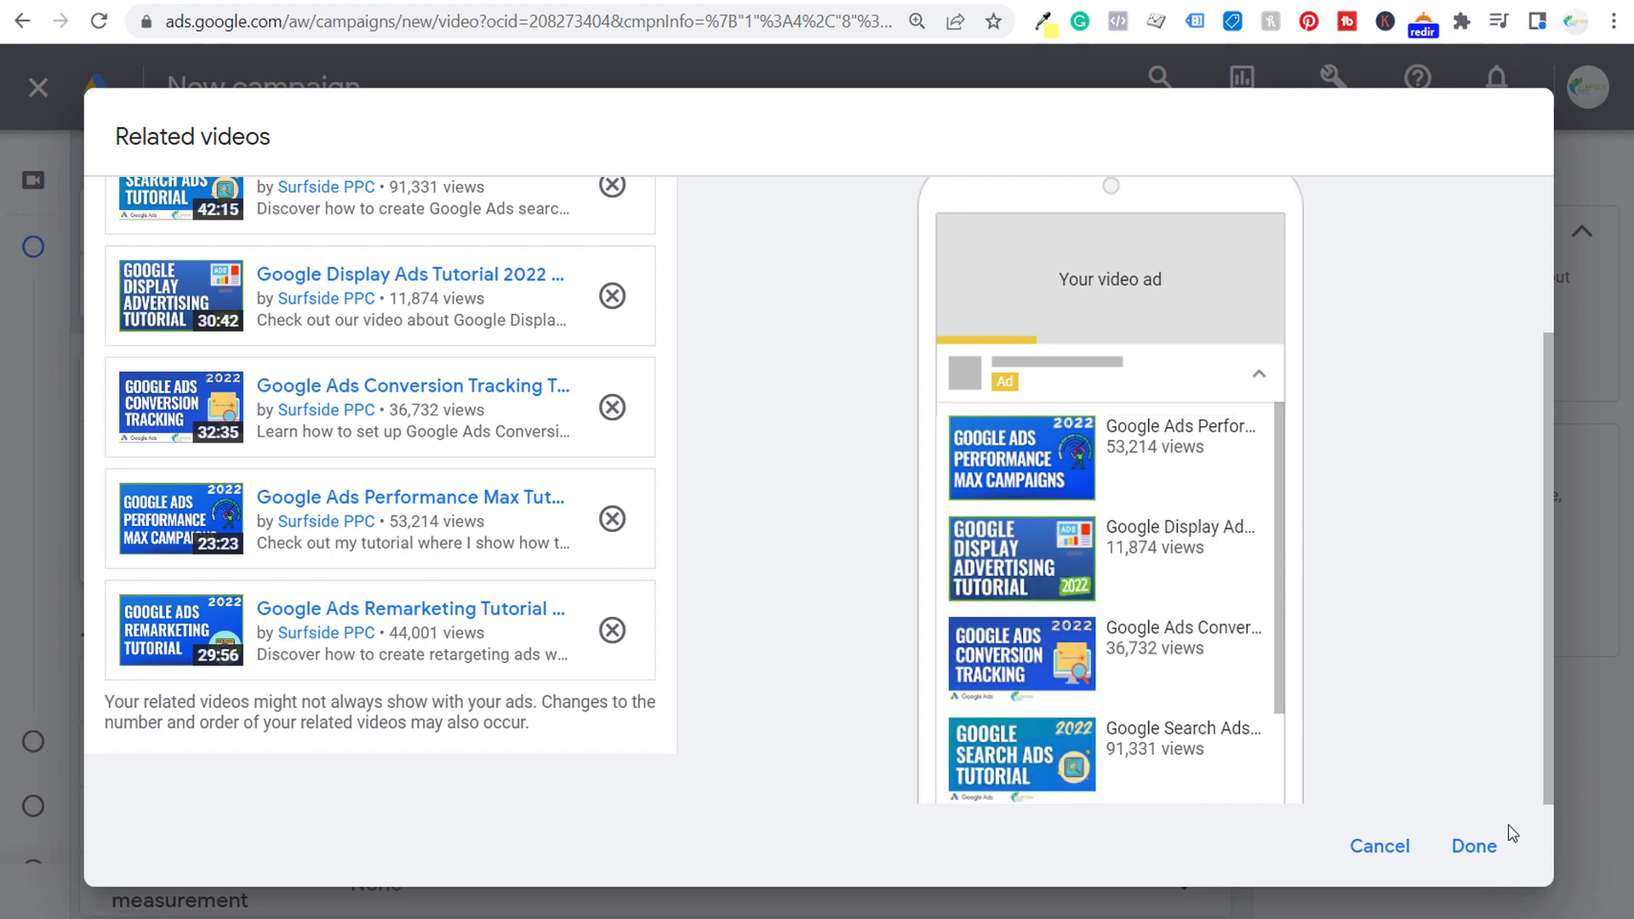
pyautogui.click(1475, 847)
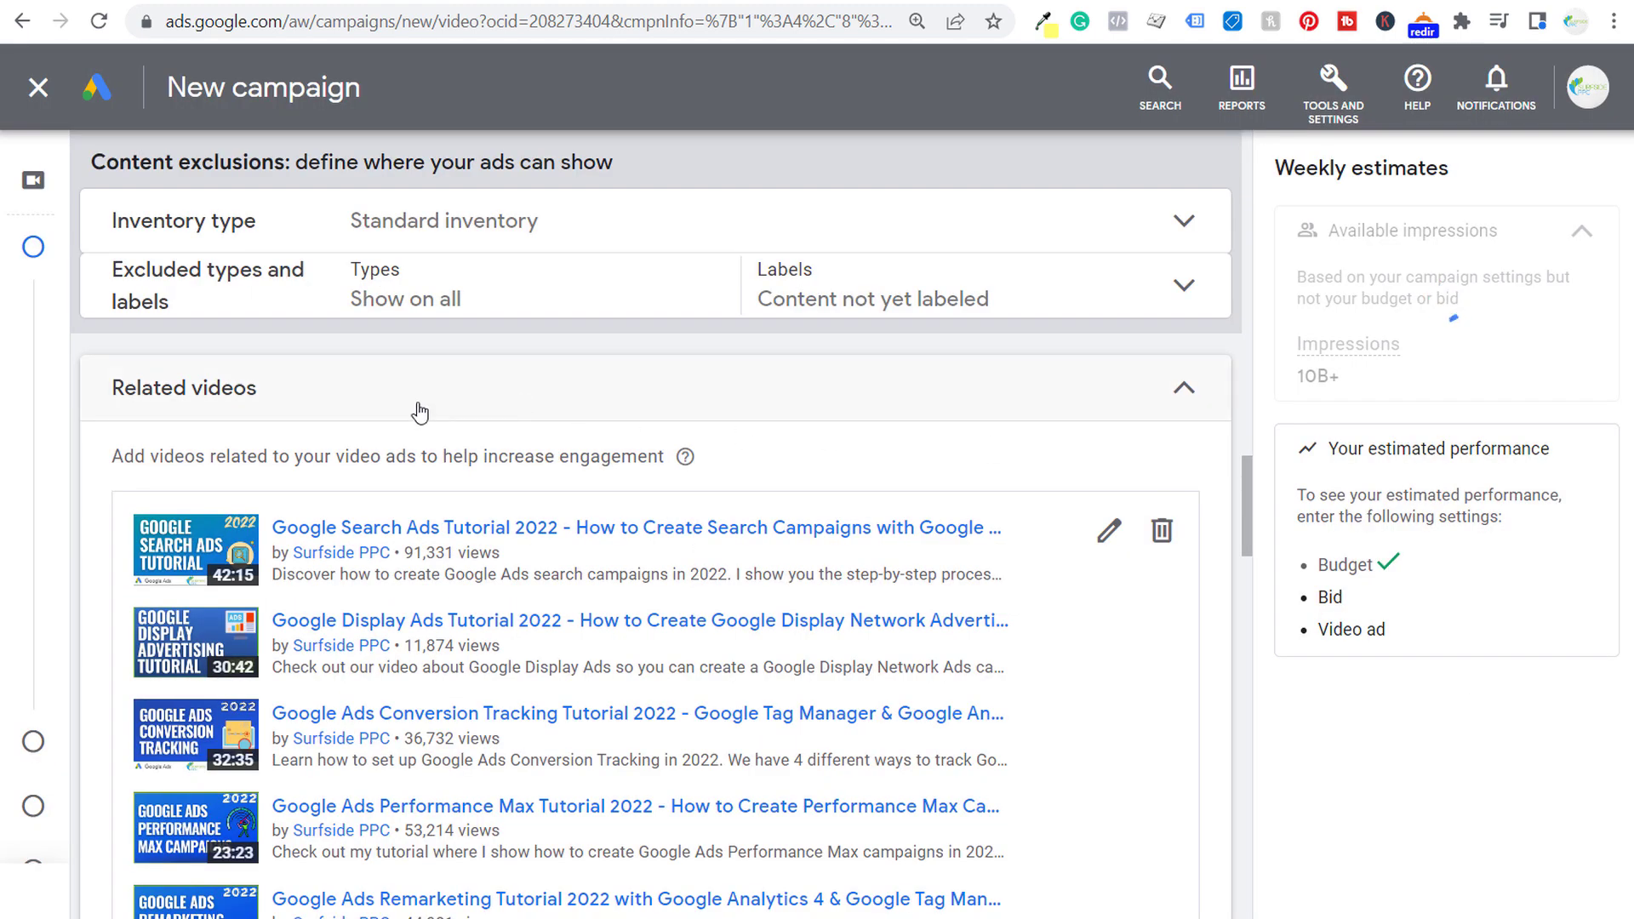
# Step: Cap the campaign's view frequency at 3 views per day under frequency capping
pyautogui.scroll(-10, 1013, 506)
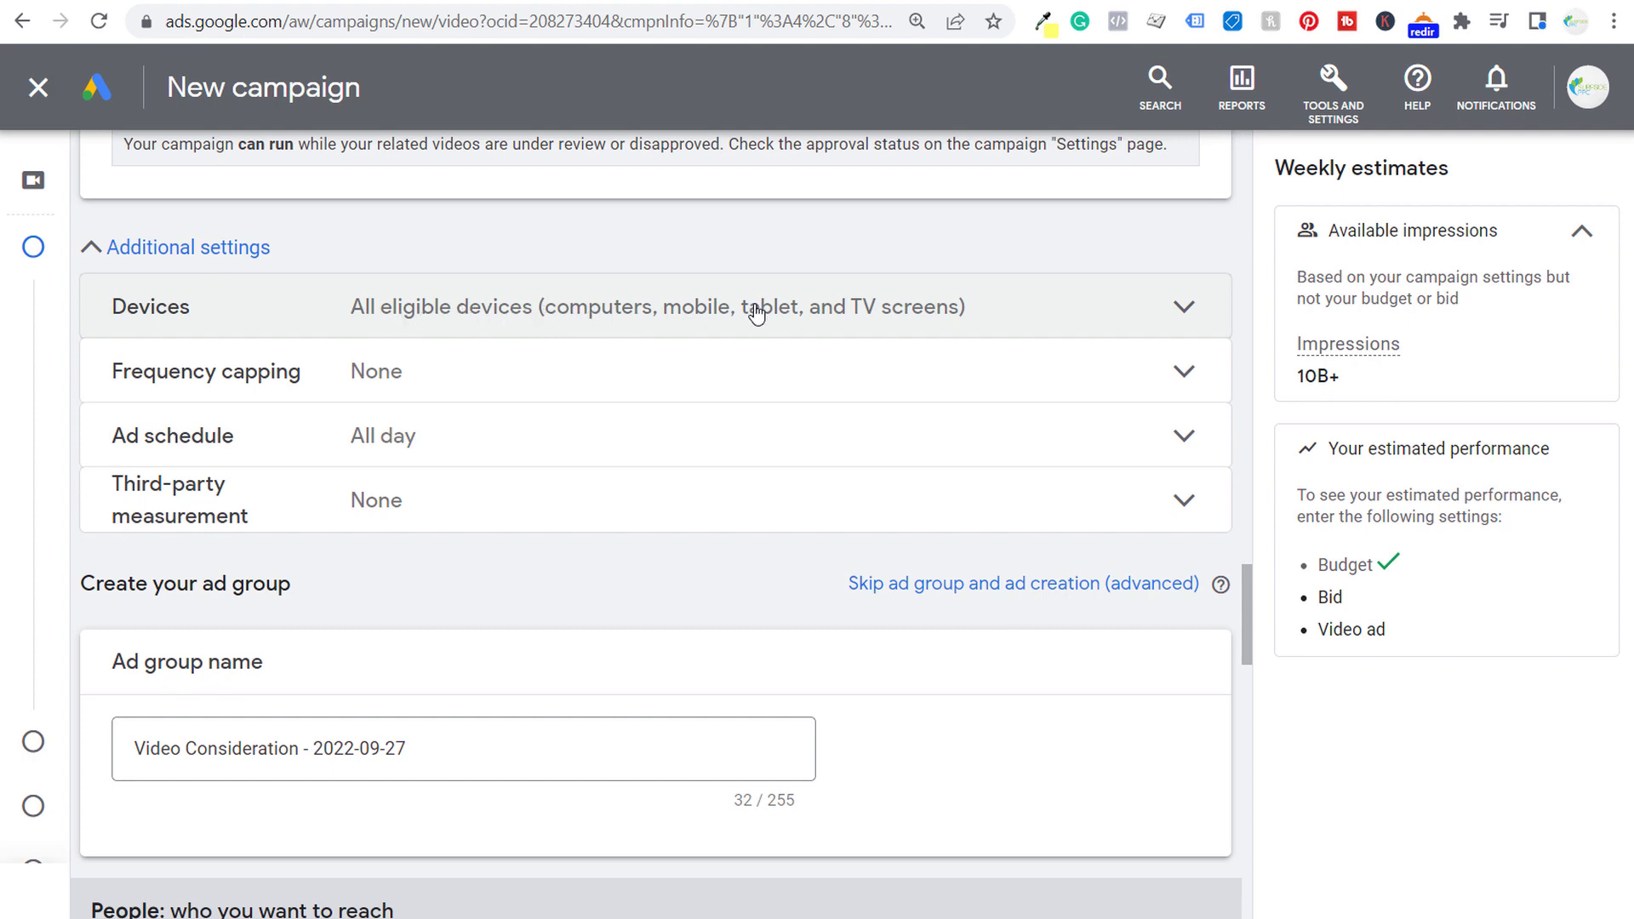
pyautogui.click(762, 367)
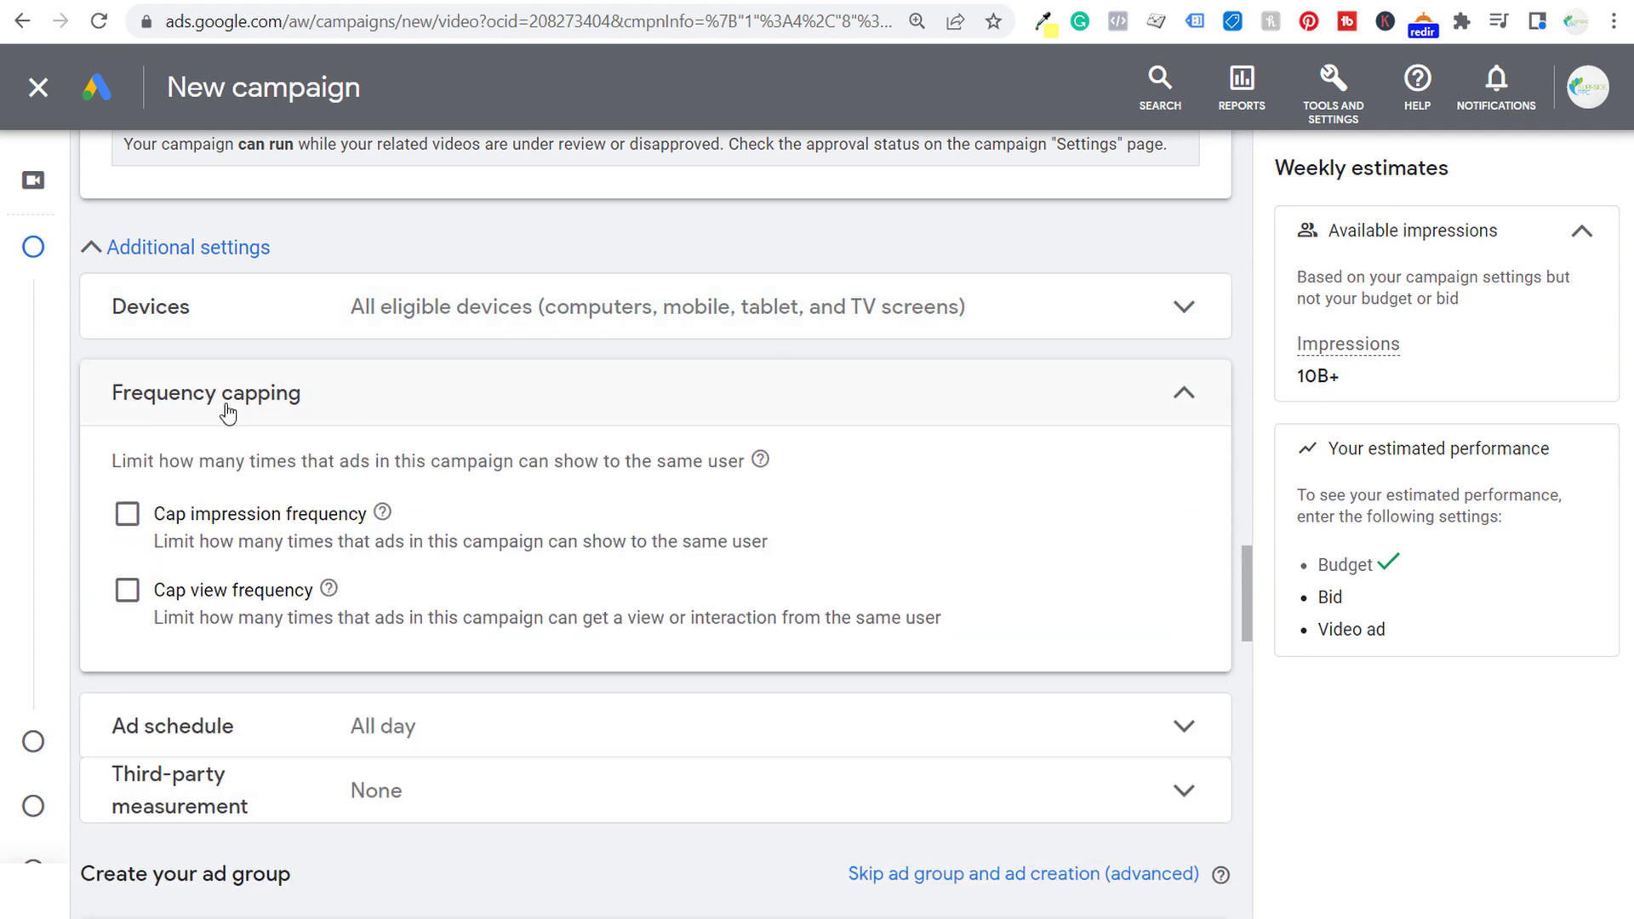
pyautogui.click(127, 591)
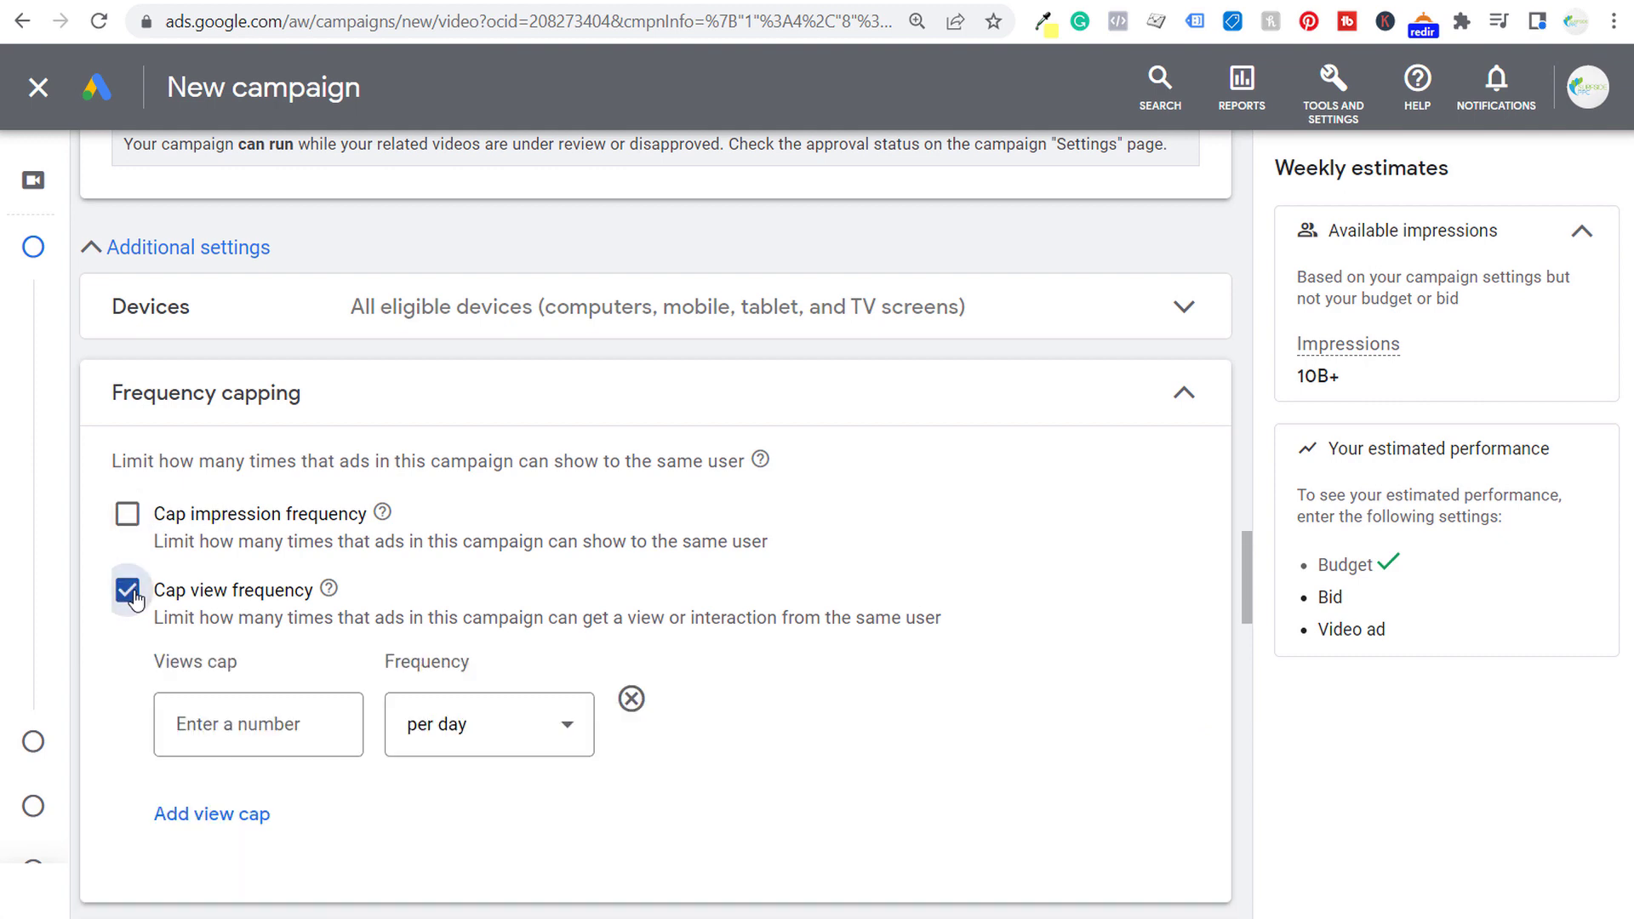
pyautogui.click(310, 728)
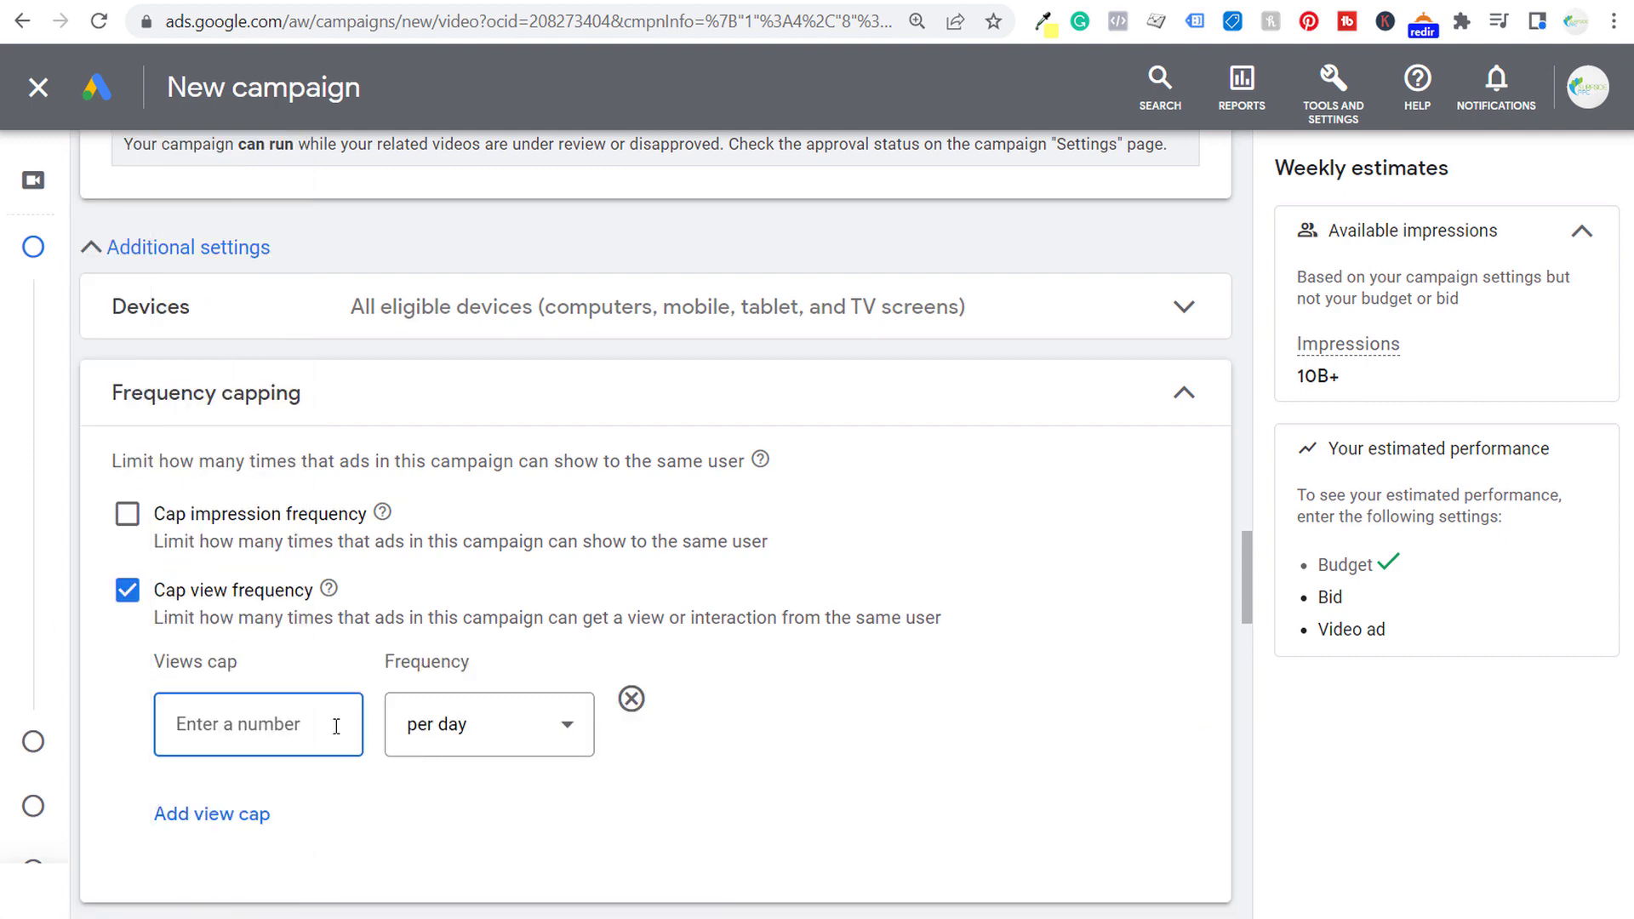
pyautogui.write('3')
pyautogui.click(876, 730)
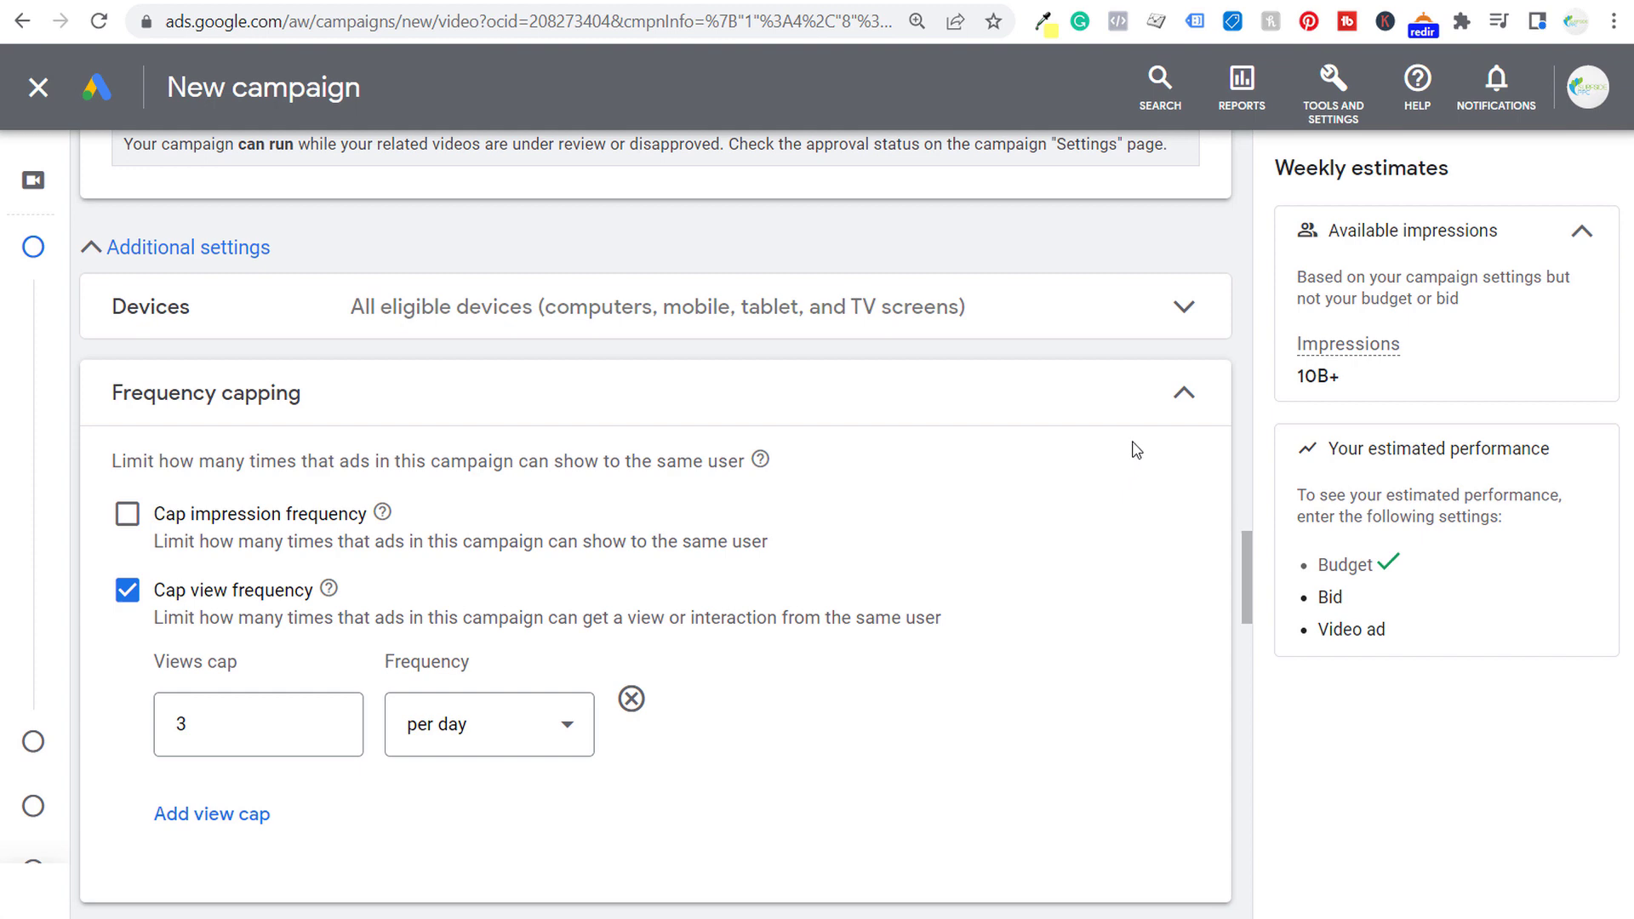
pyautogui.click(1182, 396)
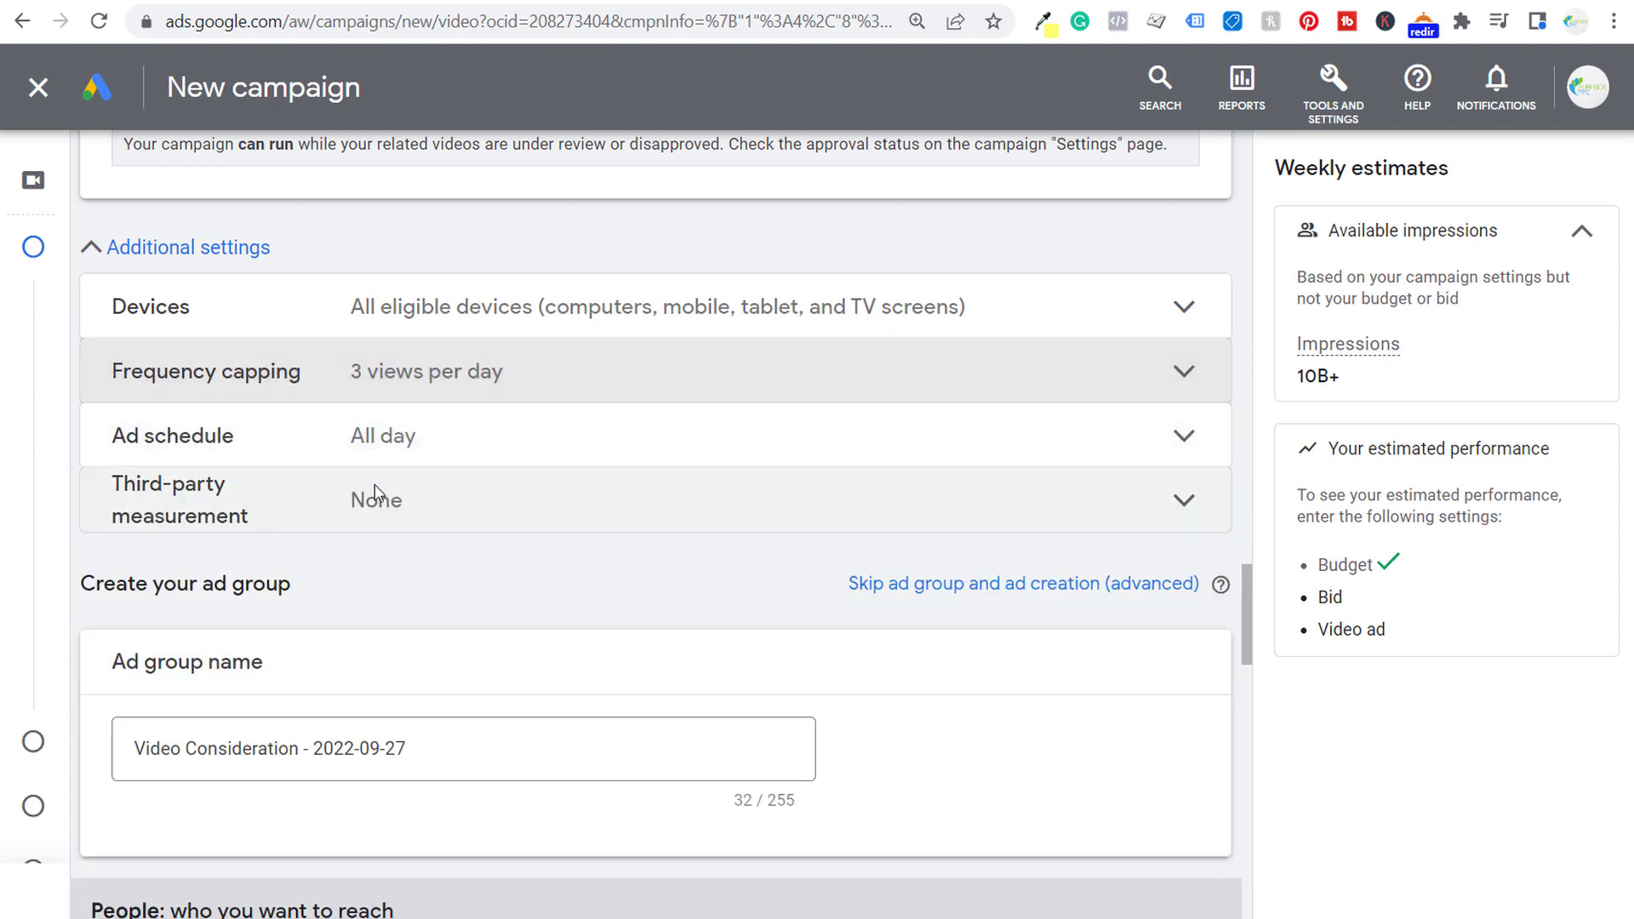
# Step: Rename the ad group as "Custom Google Ads Audience Segment"
pyautogui.scroll(-3, 514, 529)
pyautogui.scroll(-2, 490, 452)
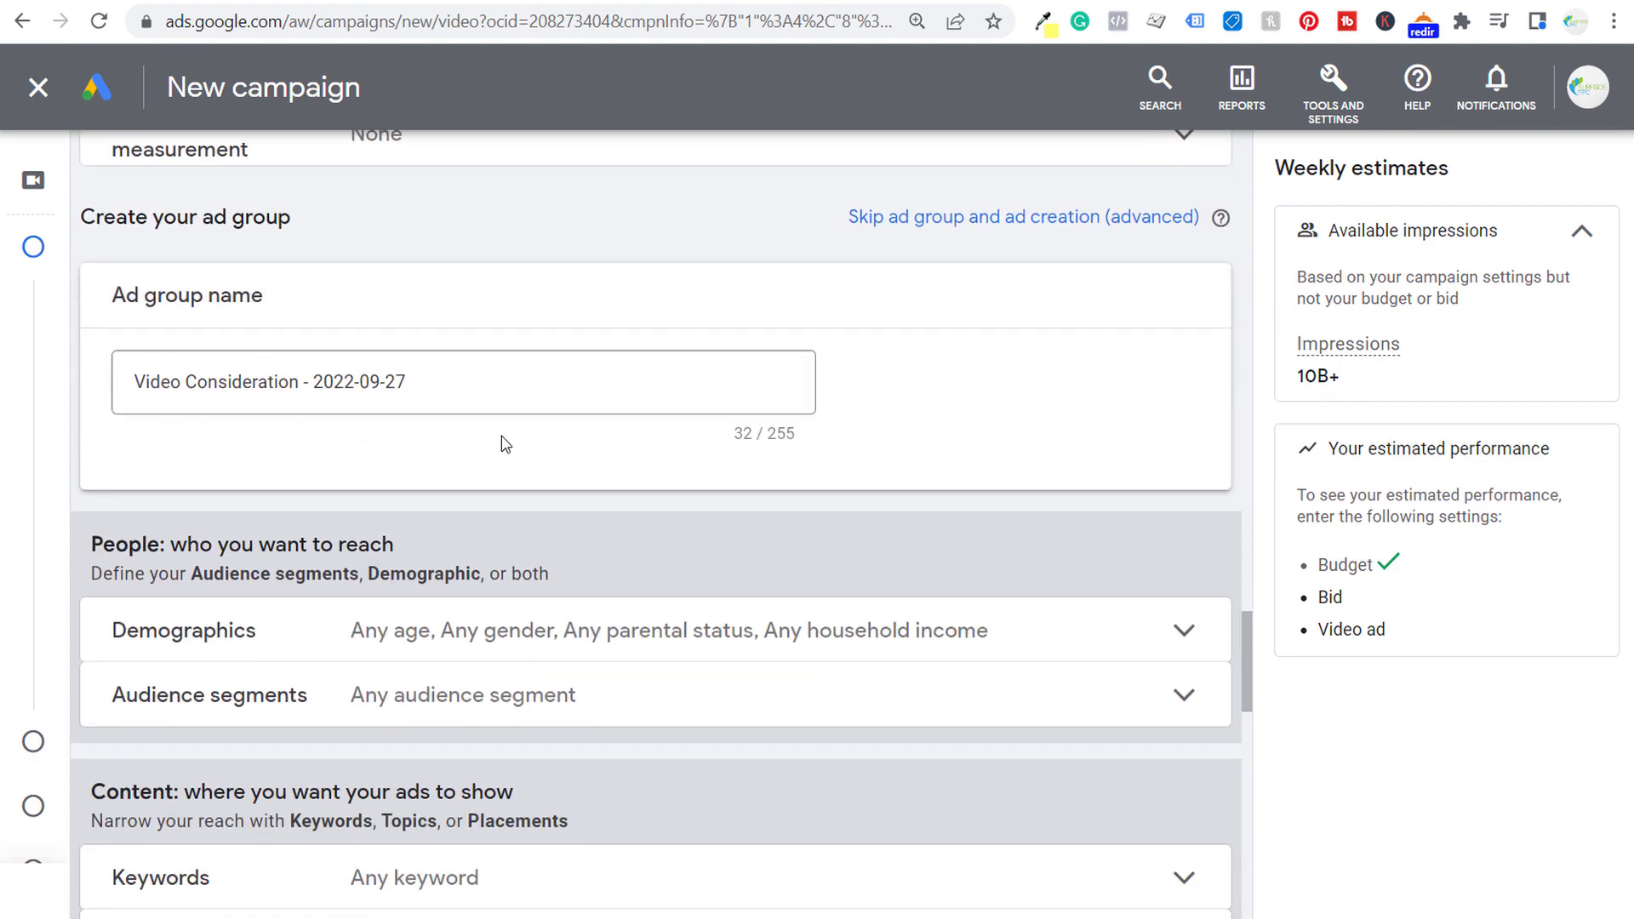
pyautogui.tripleClick(486, 388)
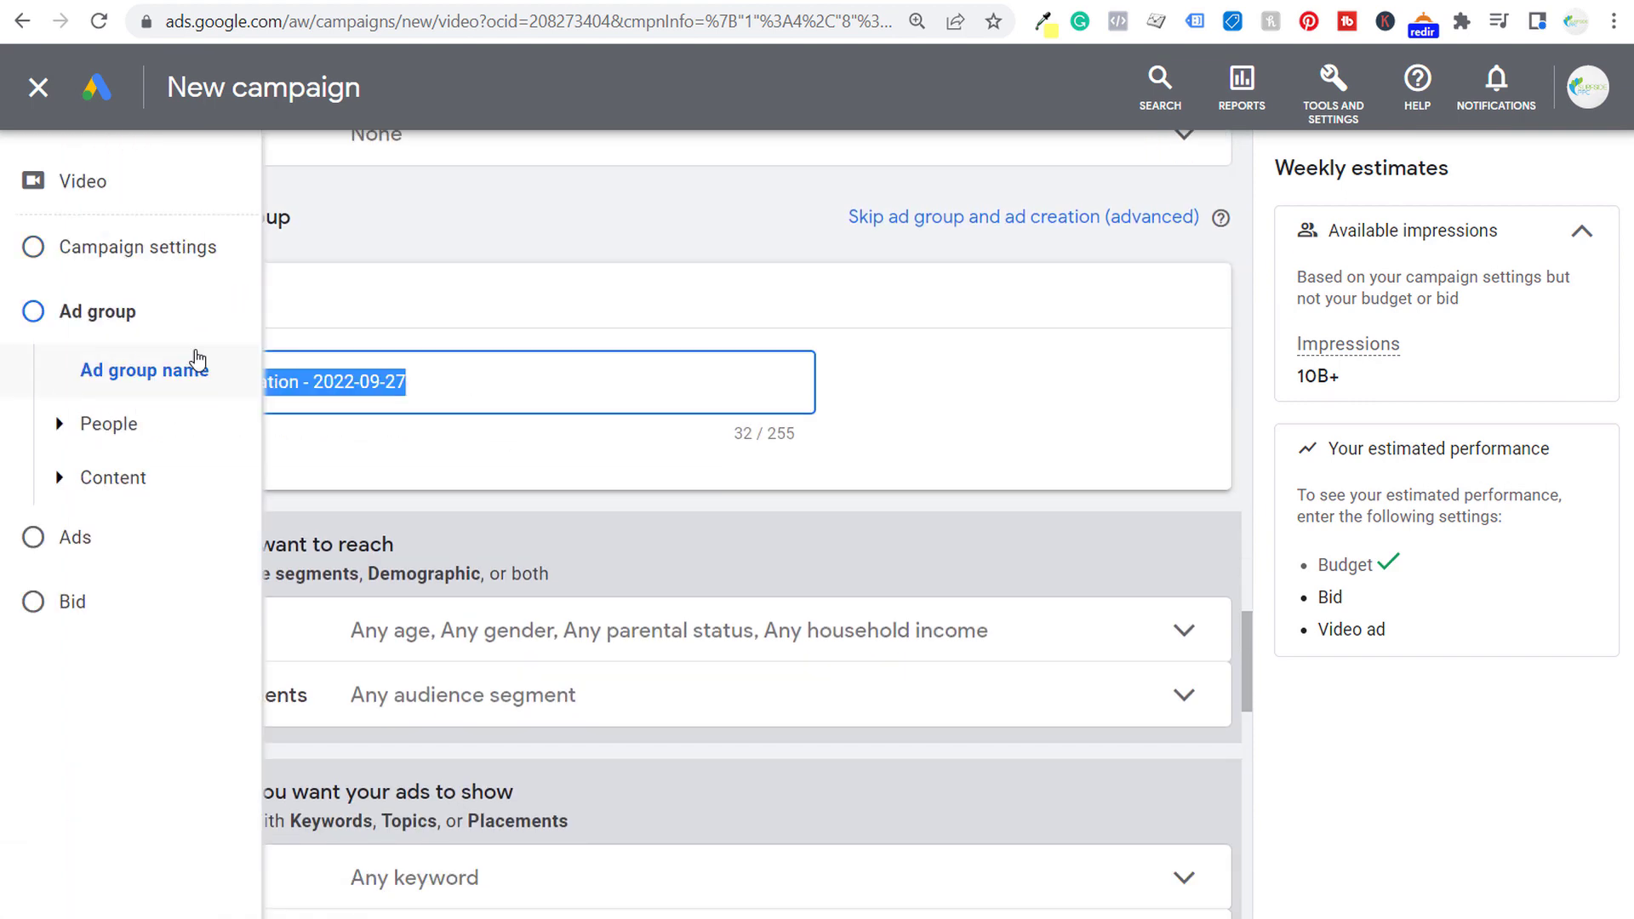
pyautogui.write('Custom Google Ads Audience Segment')
pyautogui.click(481, 251)
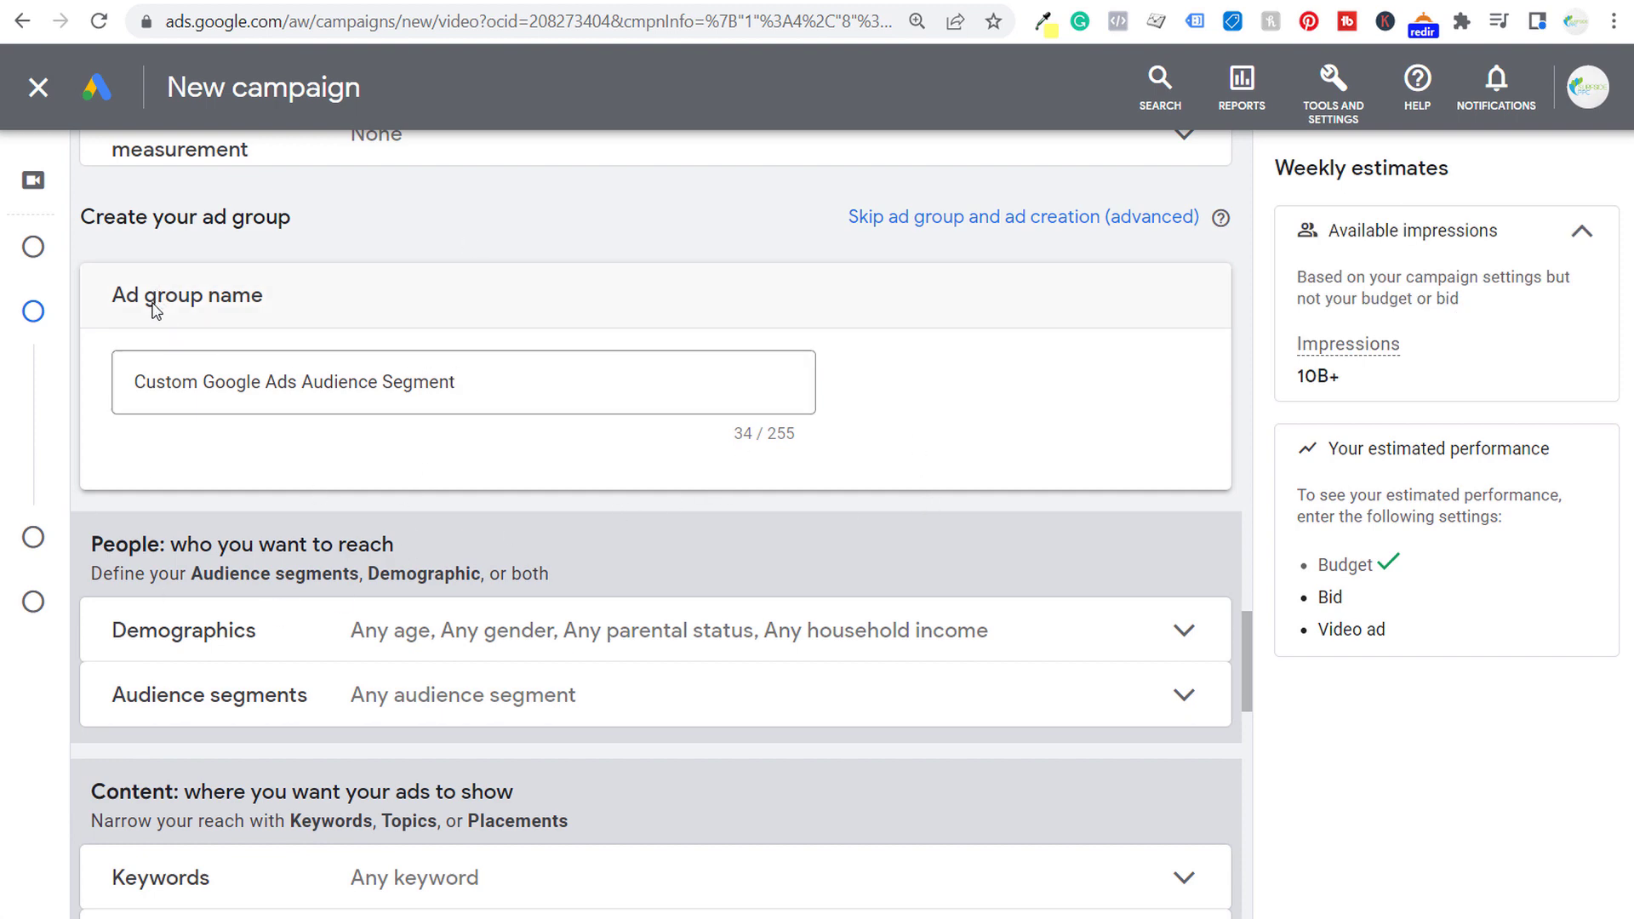
# Step: Exclude the Unknown age group from the ad group's demographic targeting
pyautogui.scroll(-2, 941, 383)
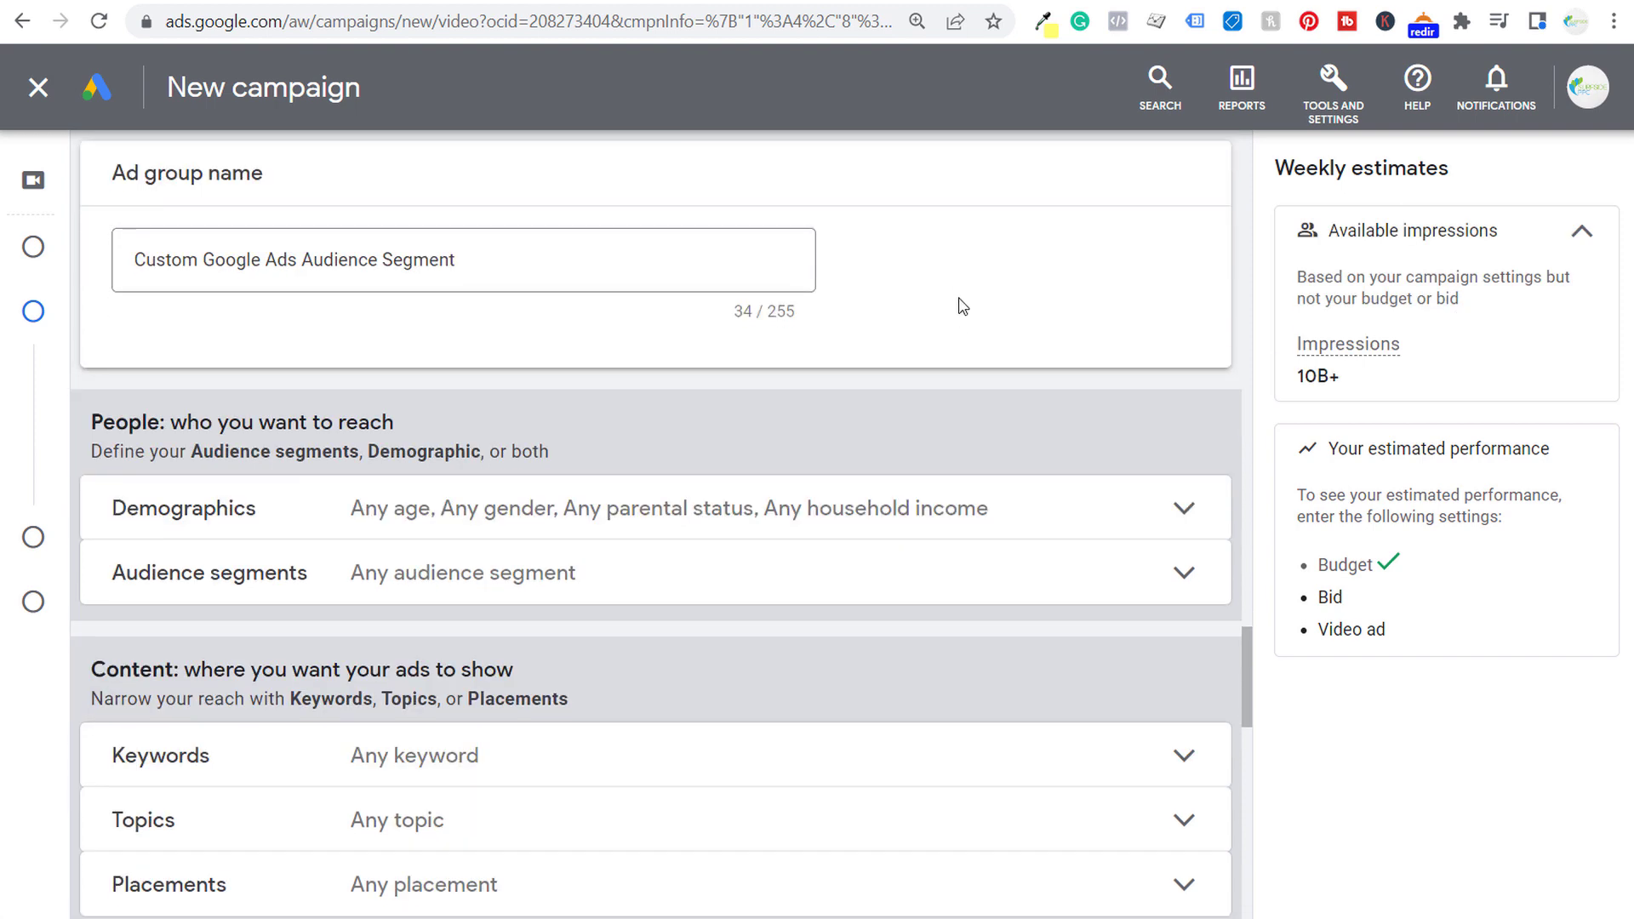
pyautogui.click(1116, 507)
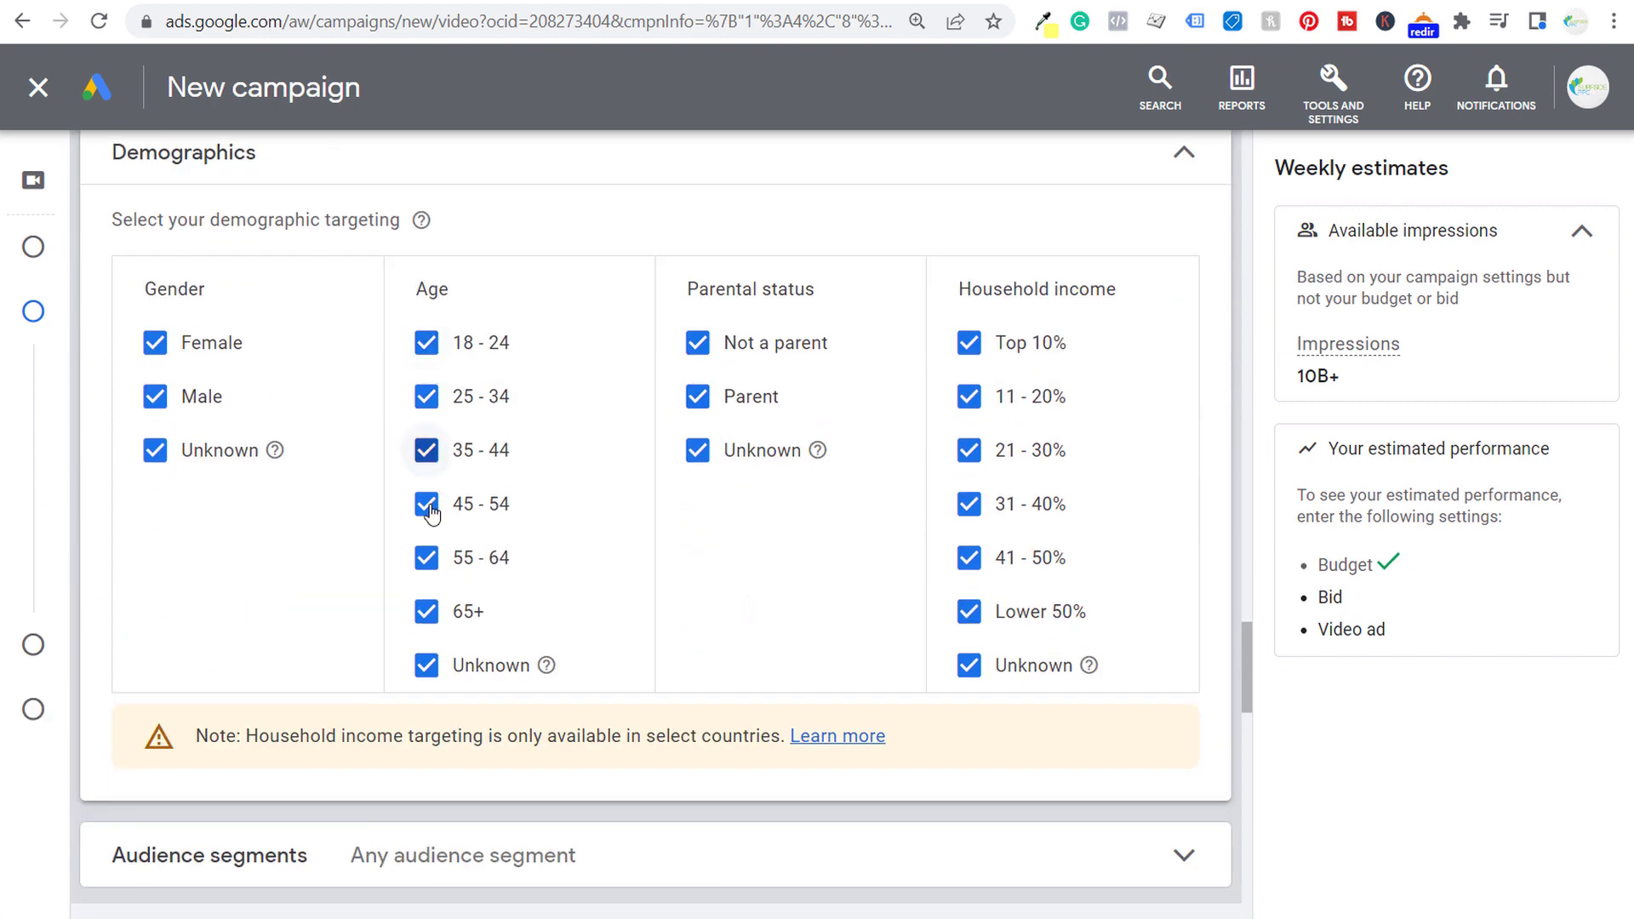
pyautogui.click(419, 673)
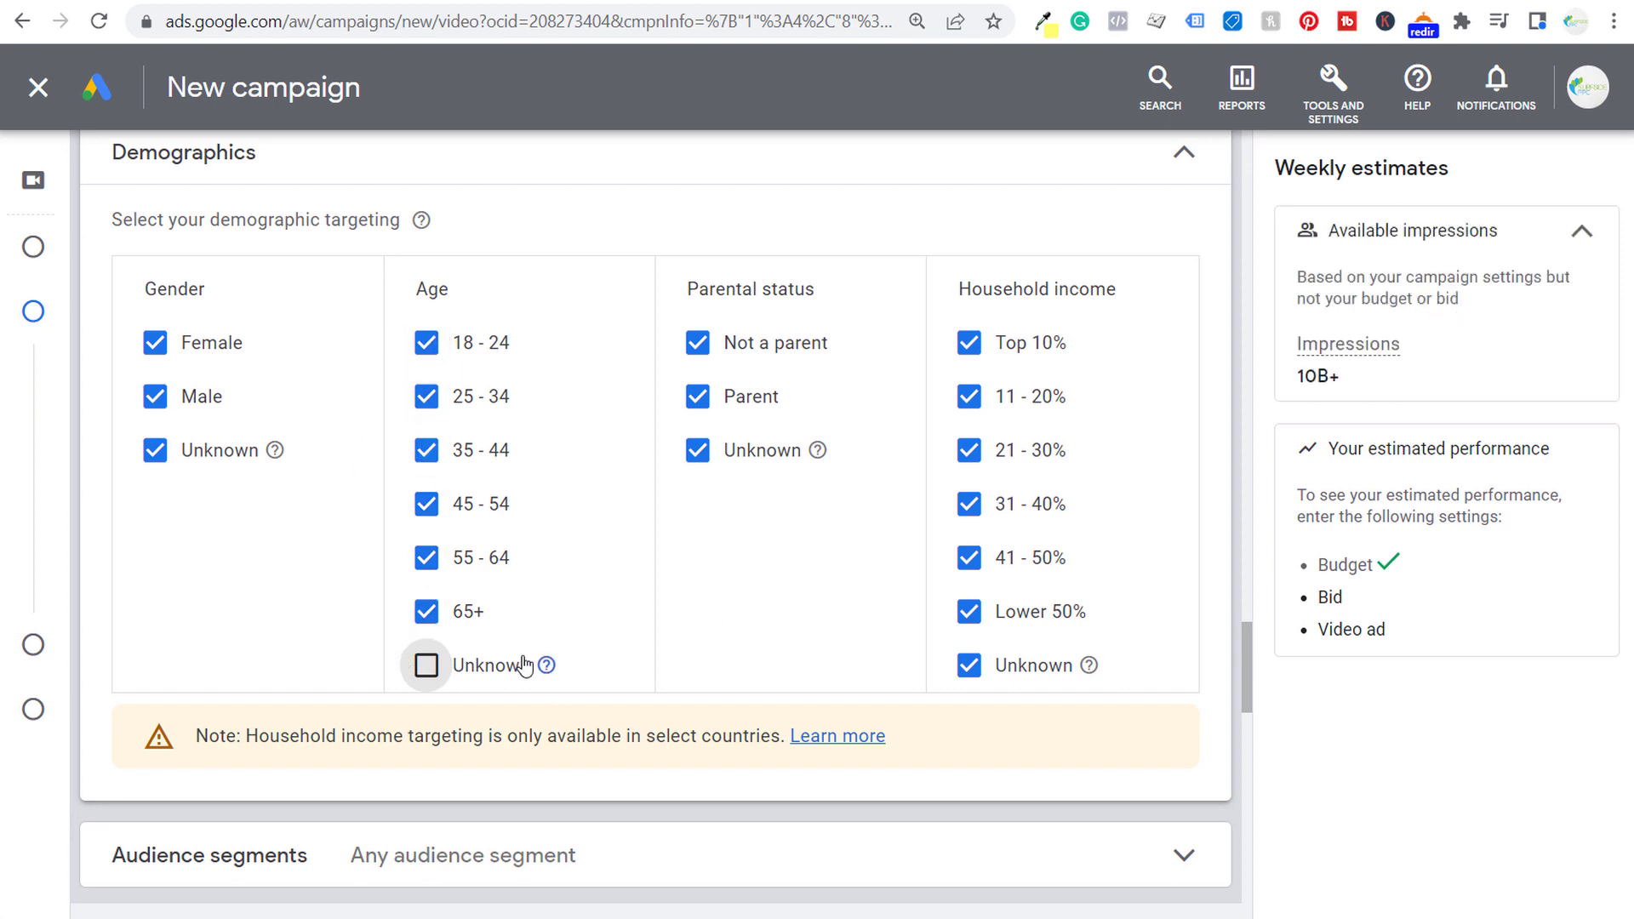
pyautogui.click(1183, 153)
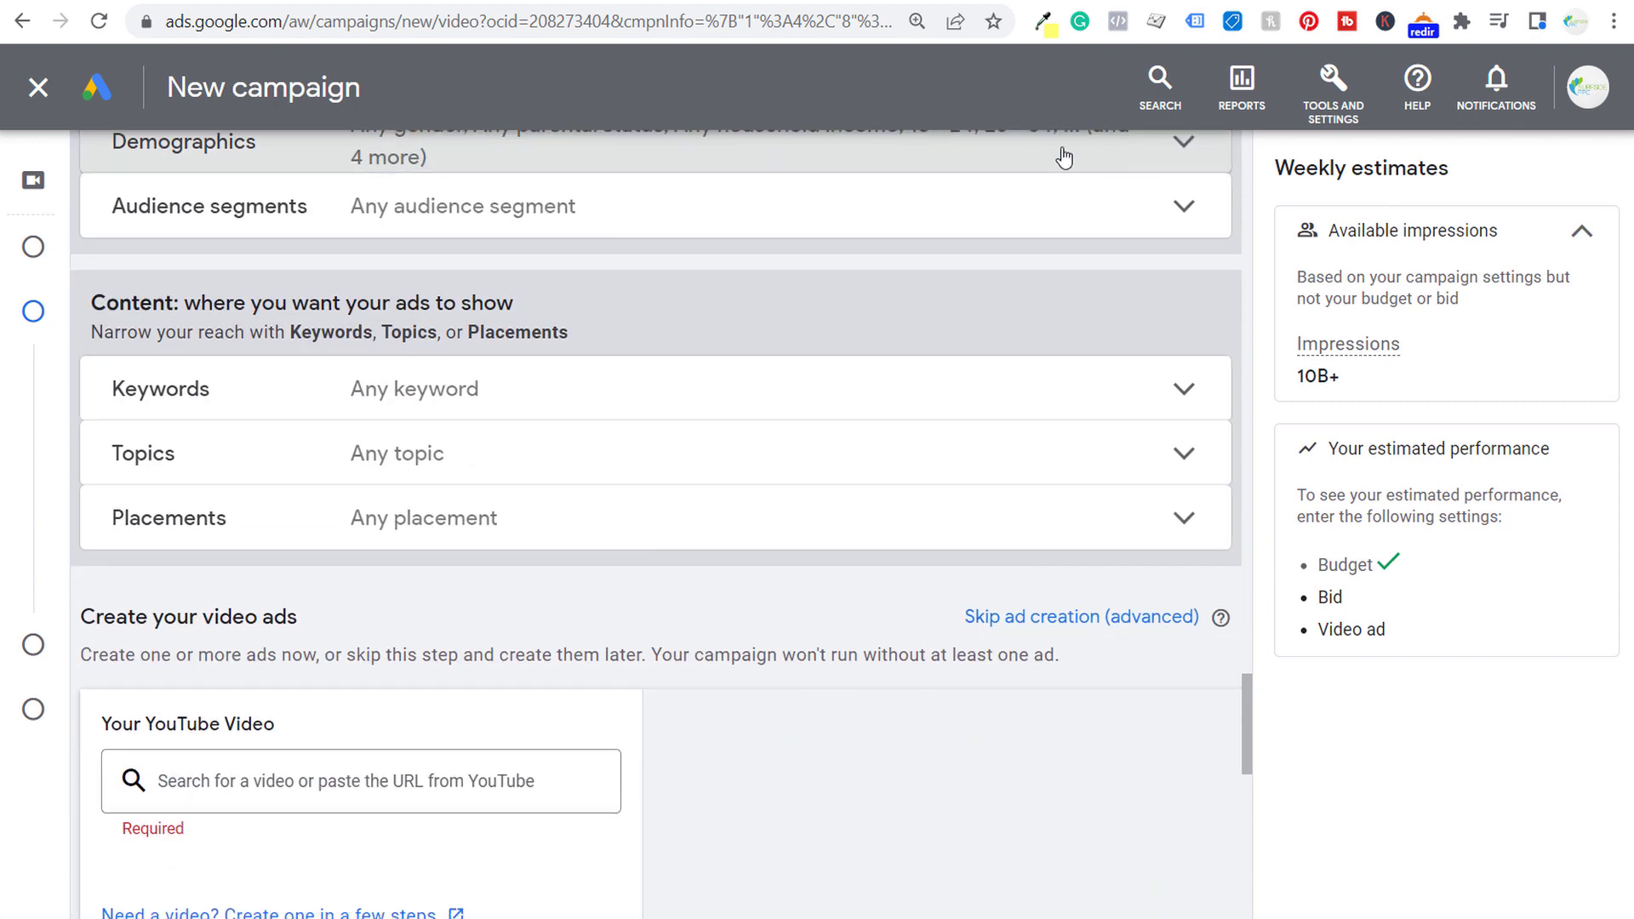
# Step: Start a new custom audience segment for the ad group, based on people who searched for any of these terms on Google
pyautogui.click(631, 211)
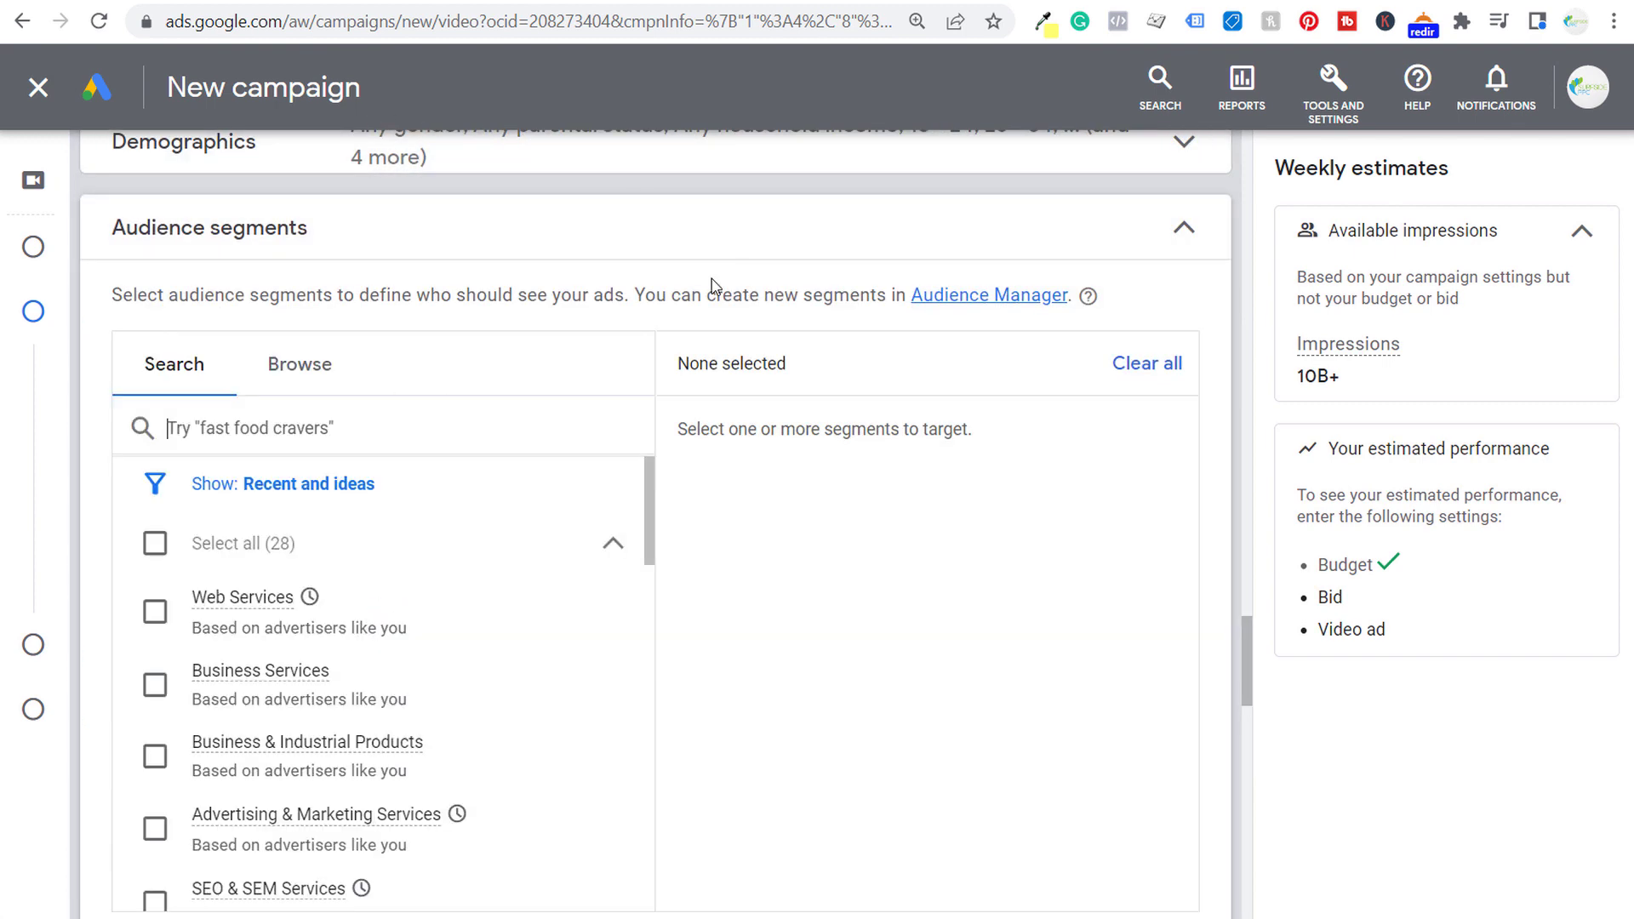
pyautogui.click(312, 366)
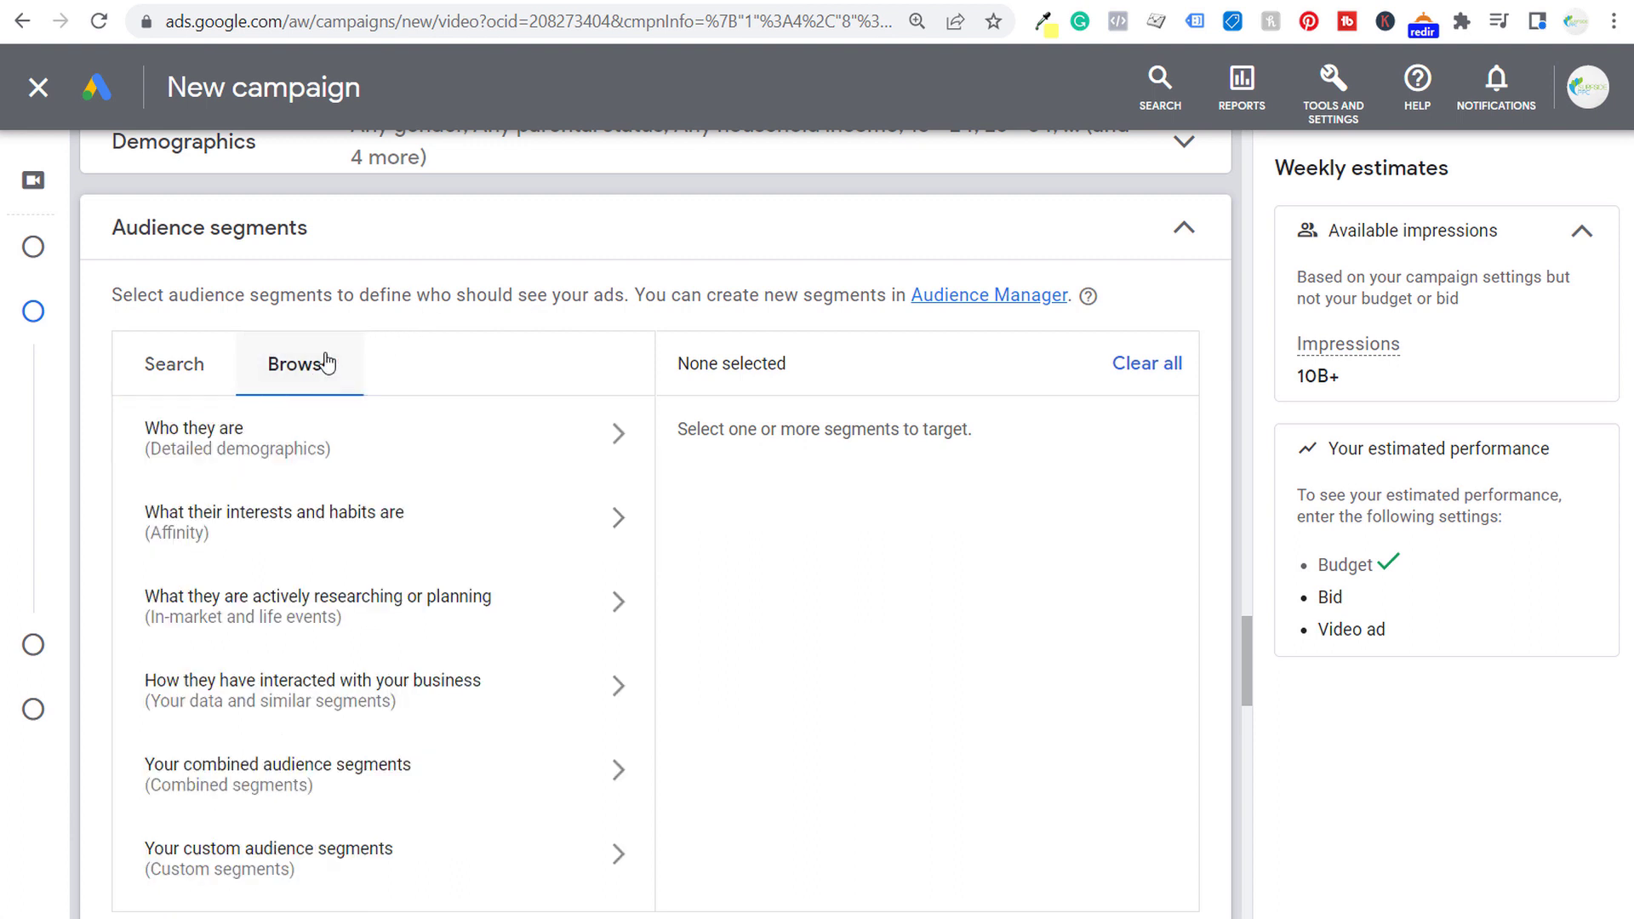
pyautogui.scroll(-2, 341, 470)
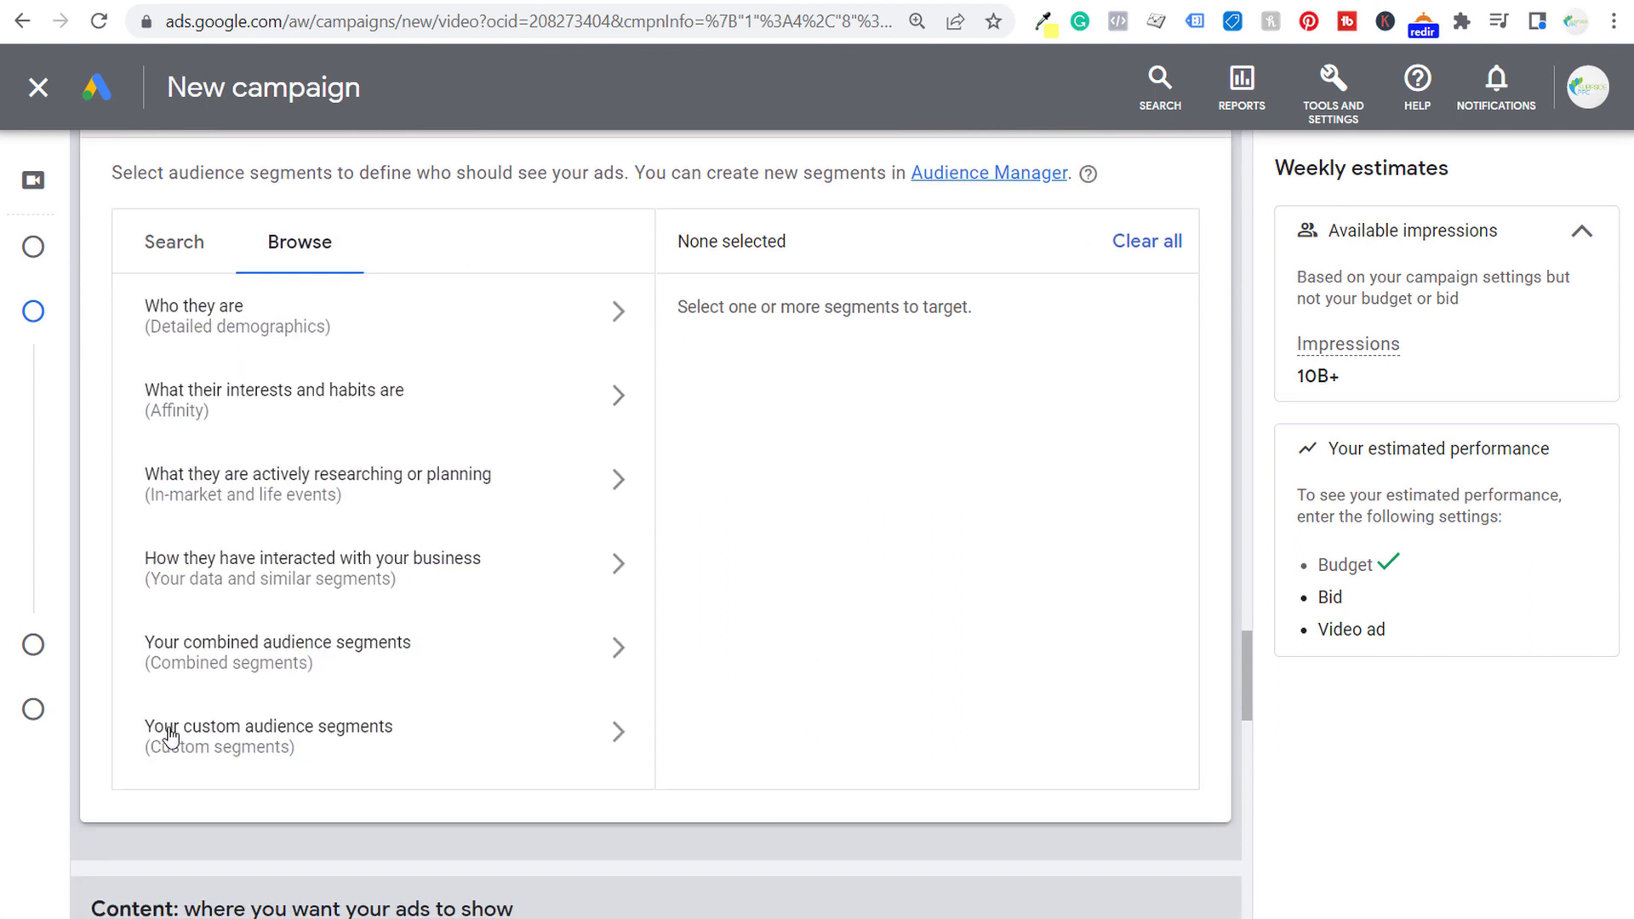
pyautogui.click(450, 732)
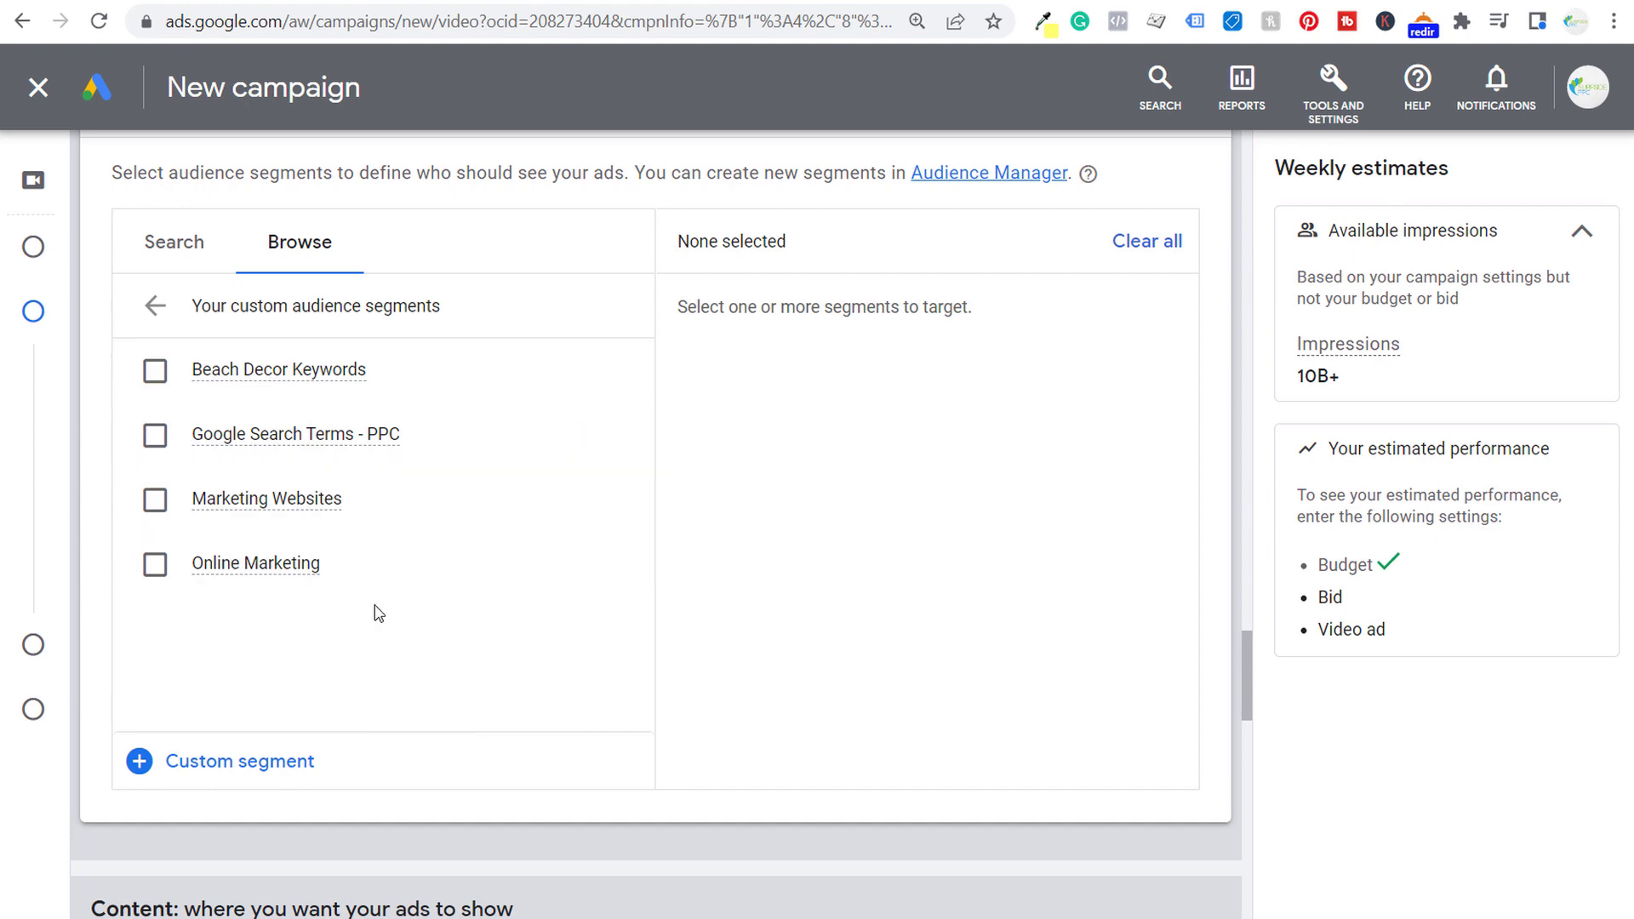
pyautogui.click(141, 762)
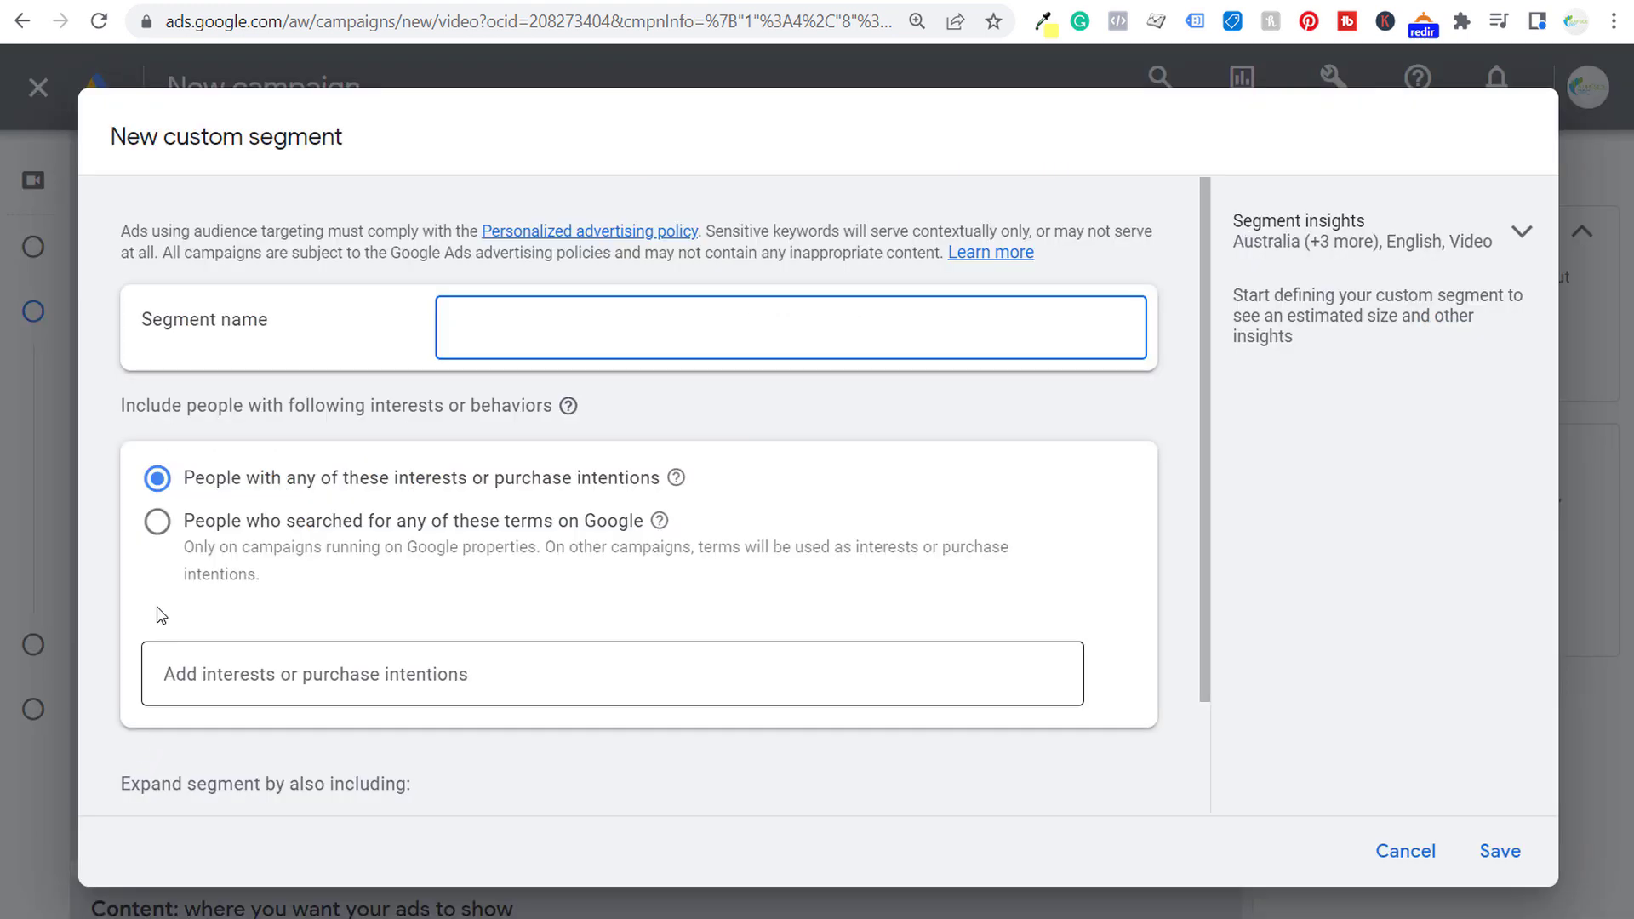
pyautogui.click(158, 520)
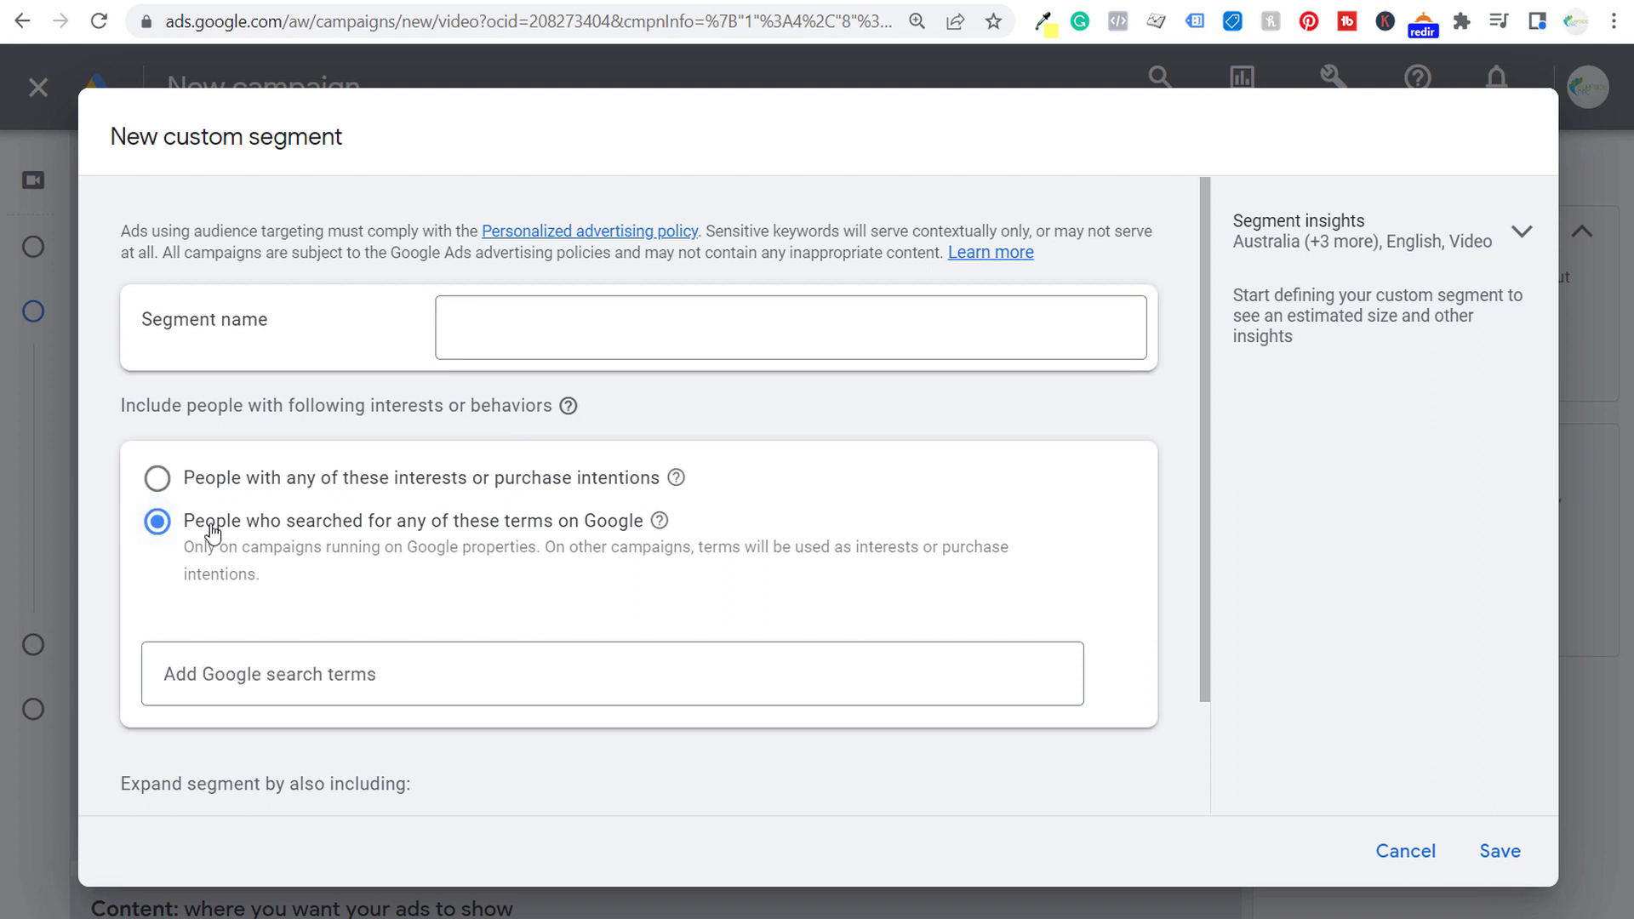
# Step: Add "google ads" and "google adwords" as Google search terms for the custom segment
pyautogui.click(446, 685)
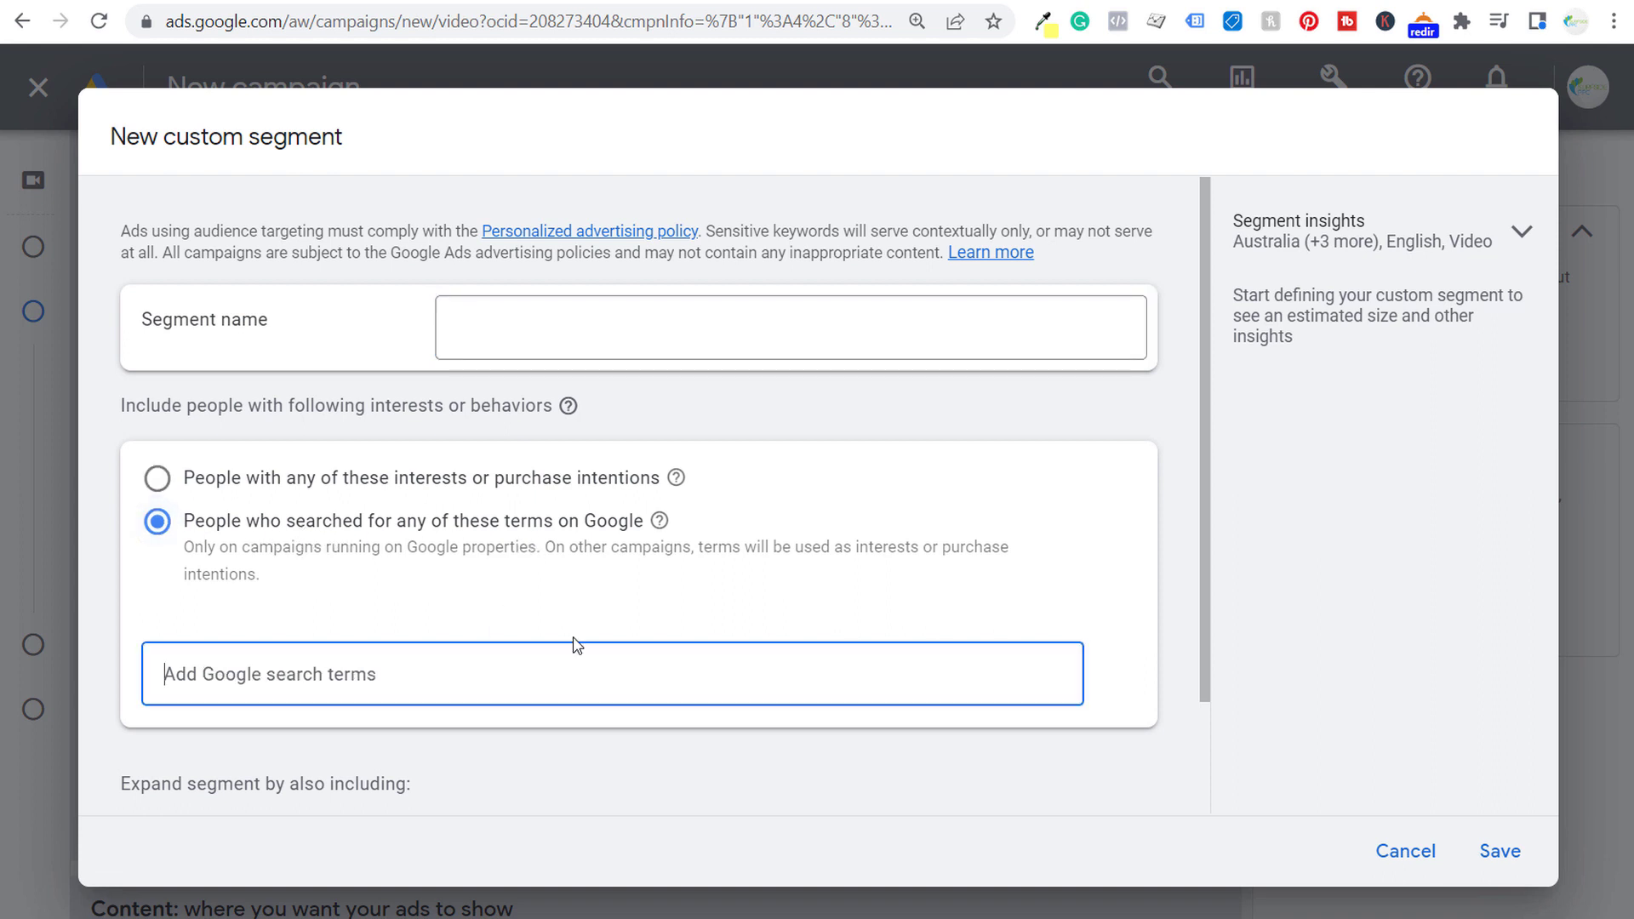
pyautogui.write('google a')
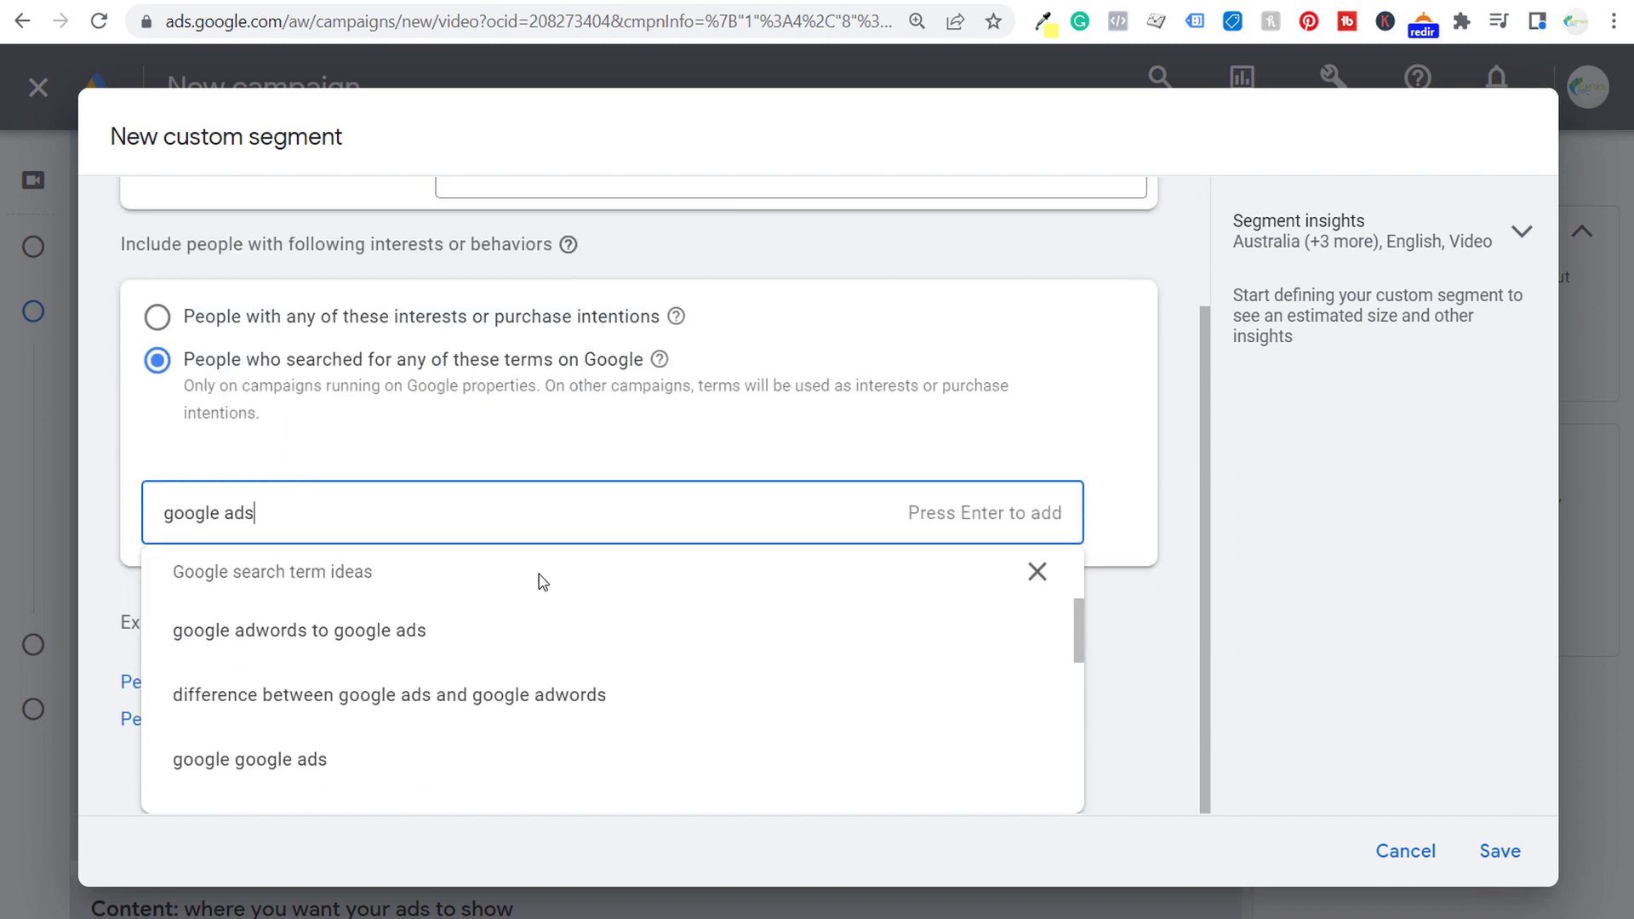
pyautogui.write('ds')
pyautogui.press('Return')
pyautogui.write('google')
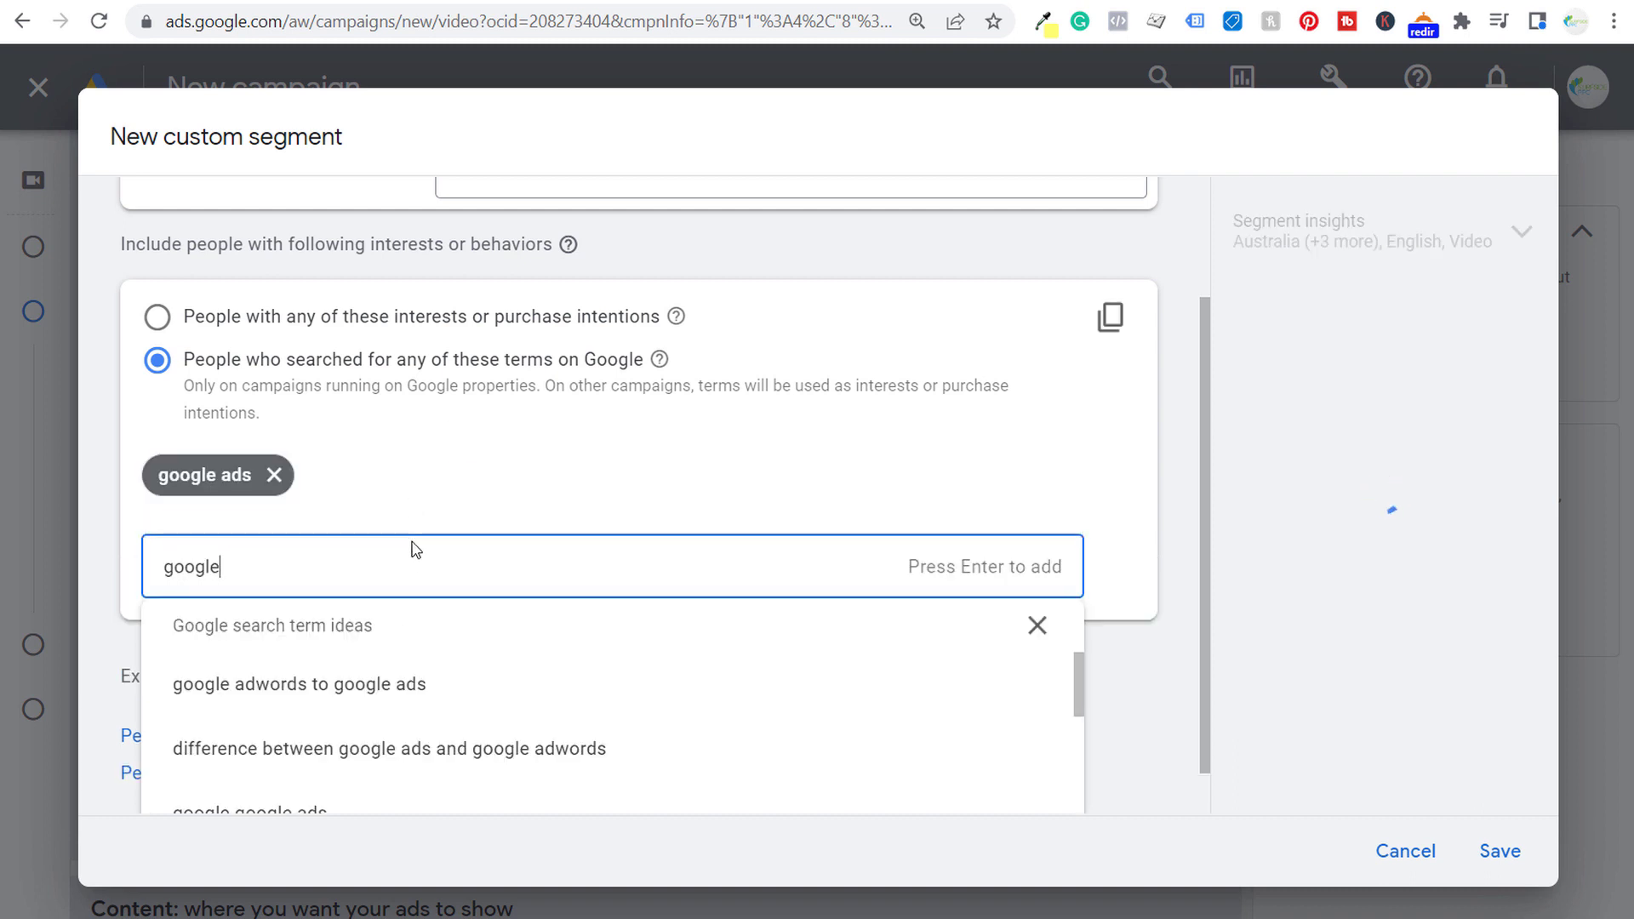
pyautogui.write(' adwords')
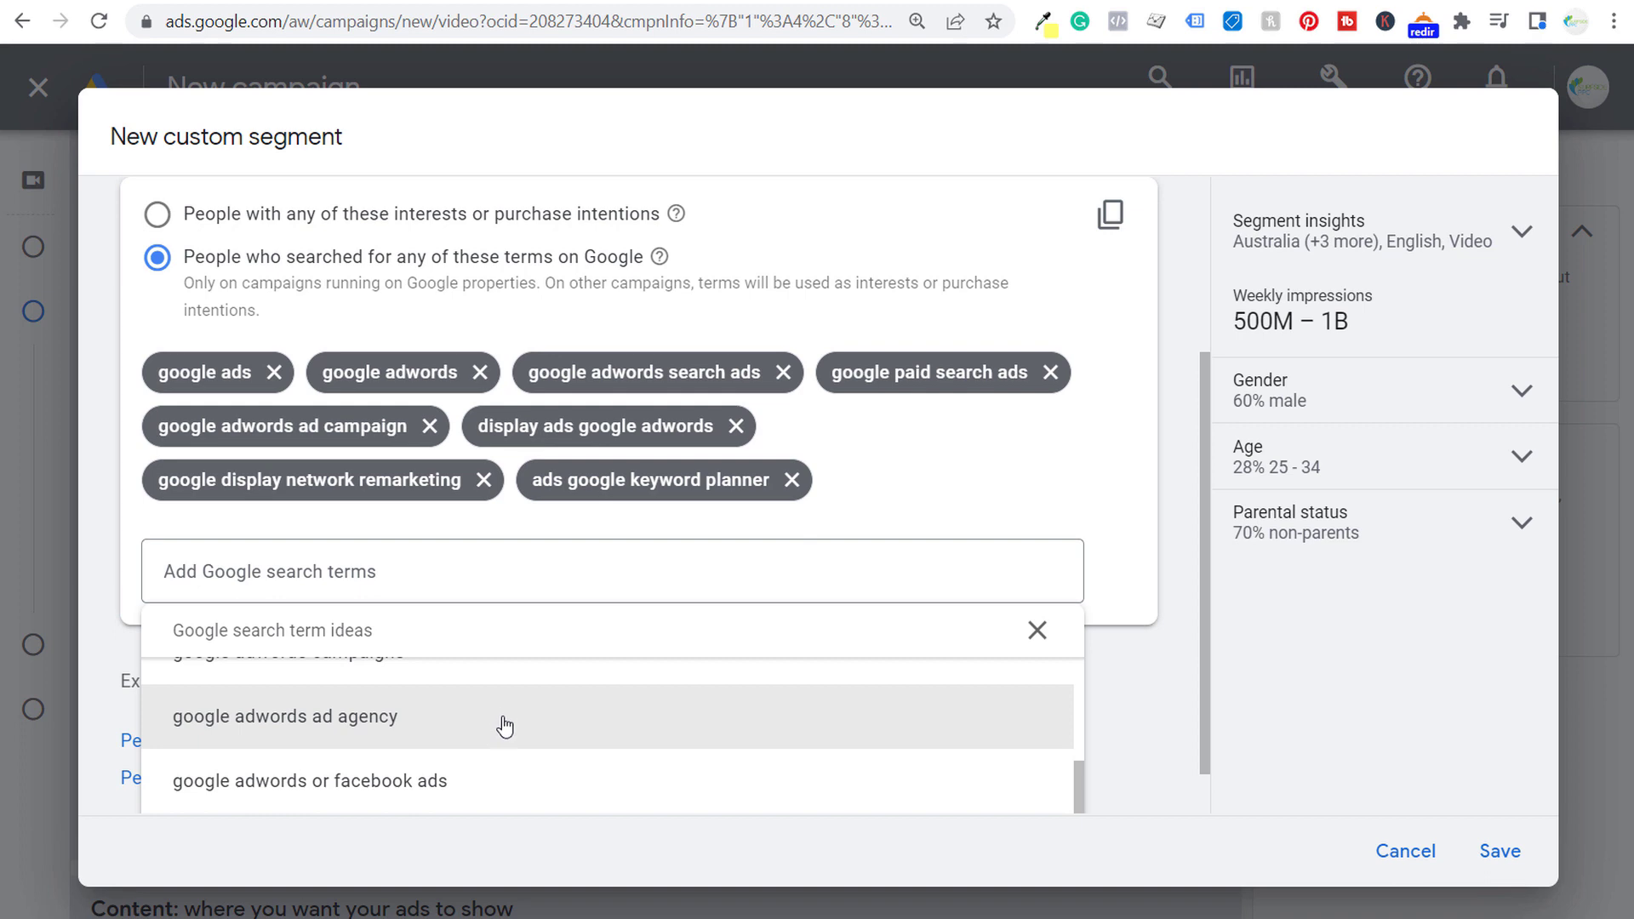
# Step: Add the suggested search terms "google advertising campaign", "google display ad", "facebook ads vs google adwords" and "google adwords or facebook ads" to the segment
pyautogui.scroll(-1, 500, 723)
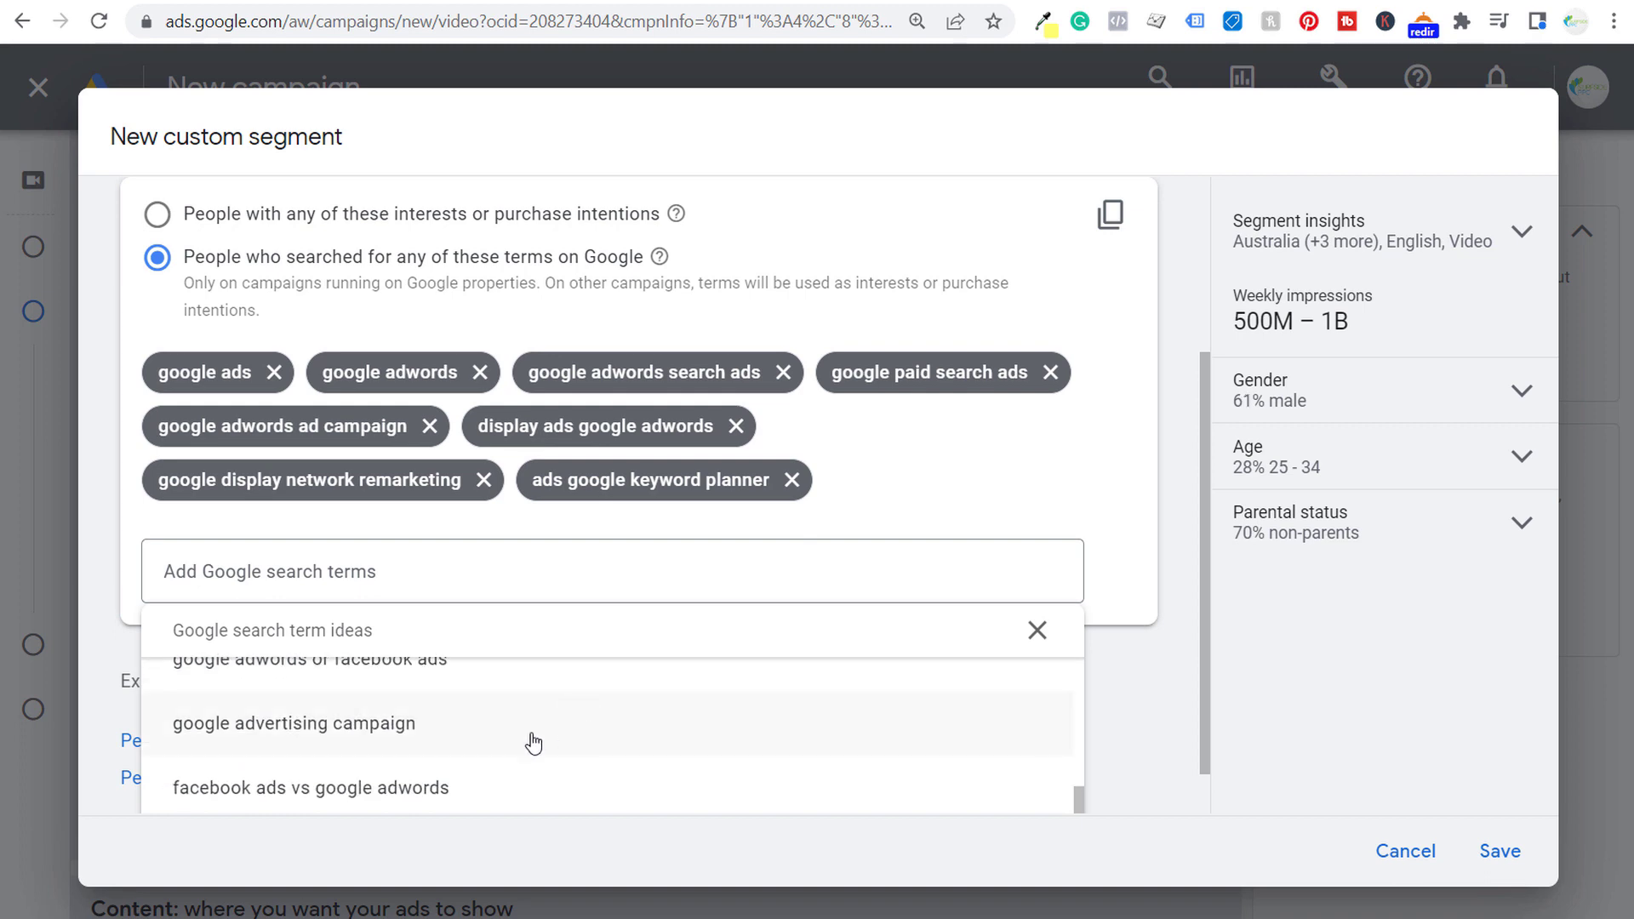
pyautogui.click(509, 731)
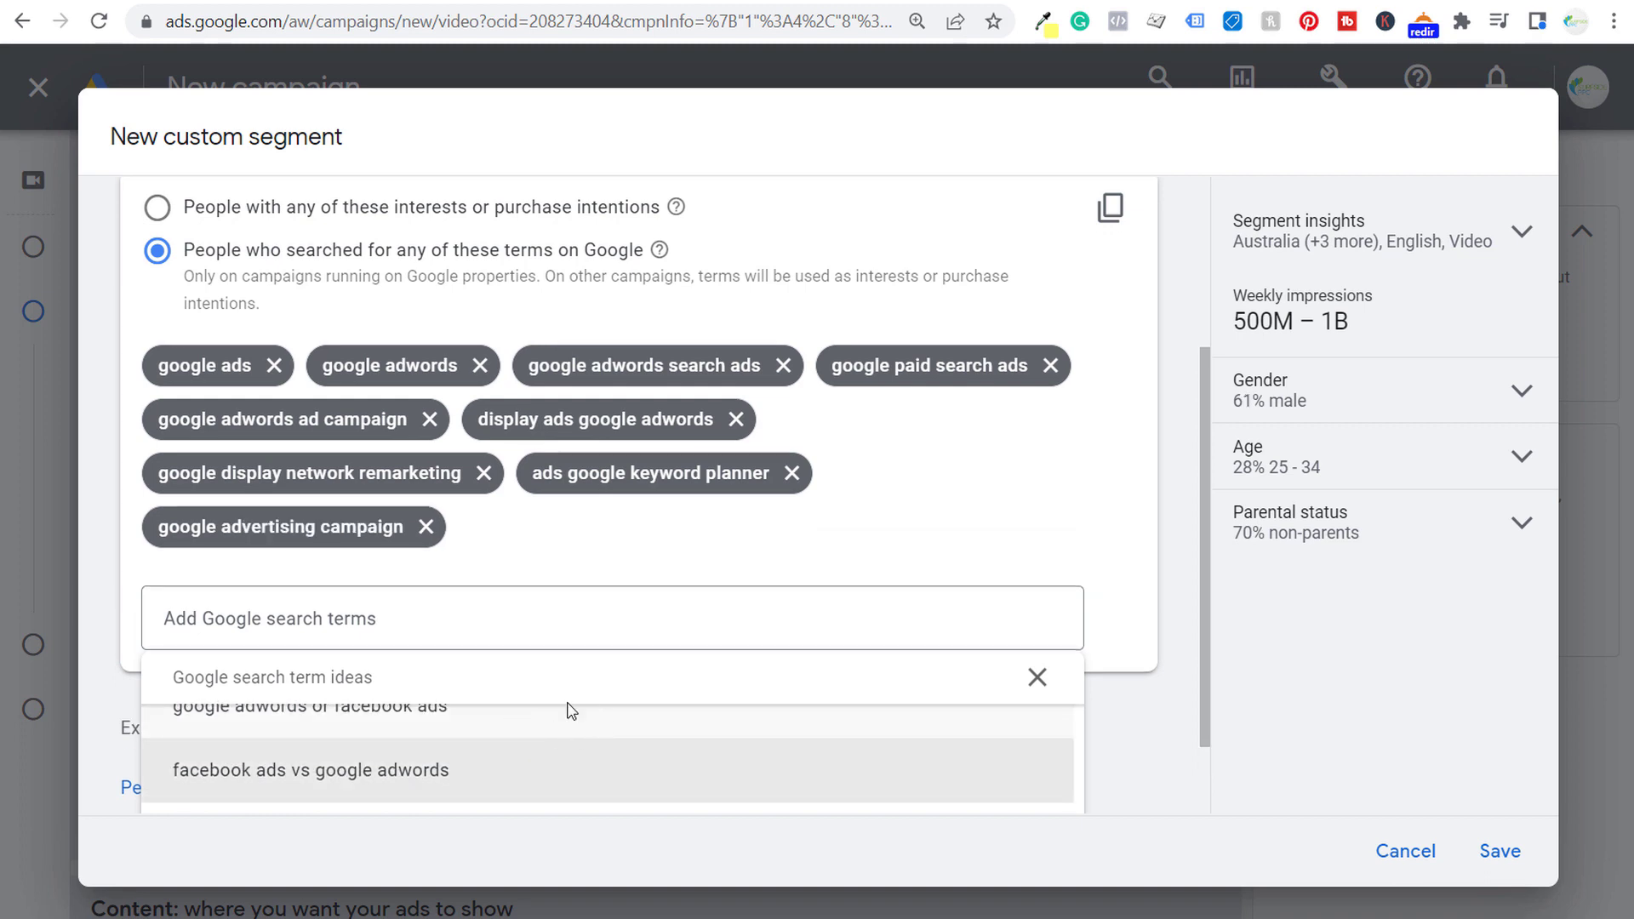
pyautogui.click(477, 803)
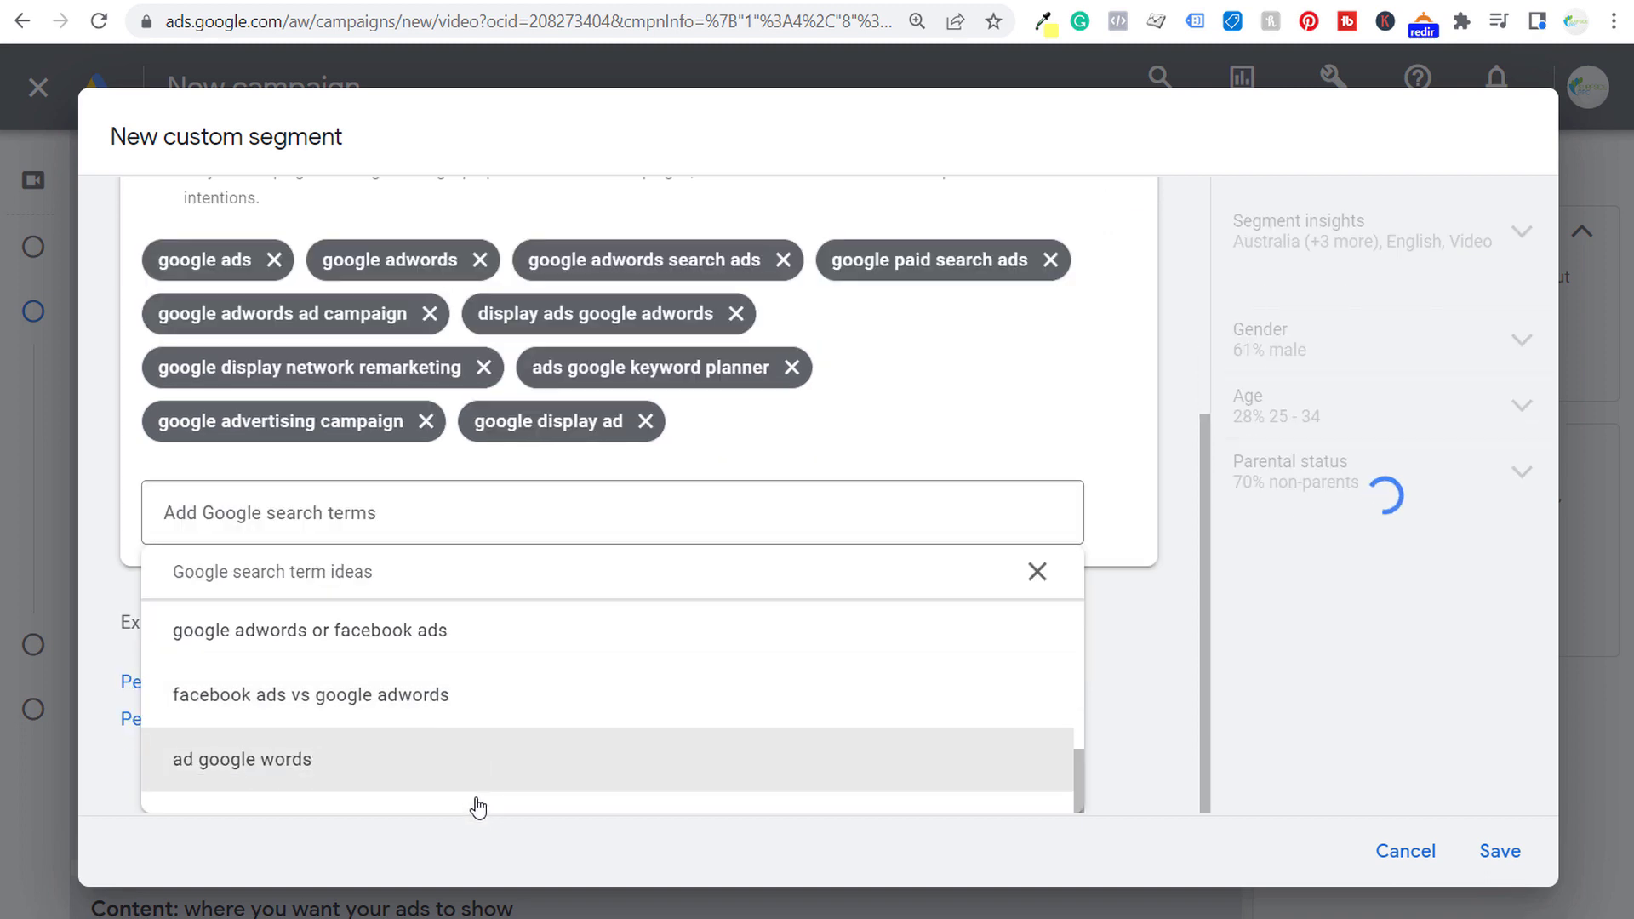
pyautogui.click(364, 707)
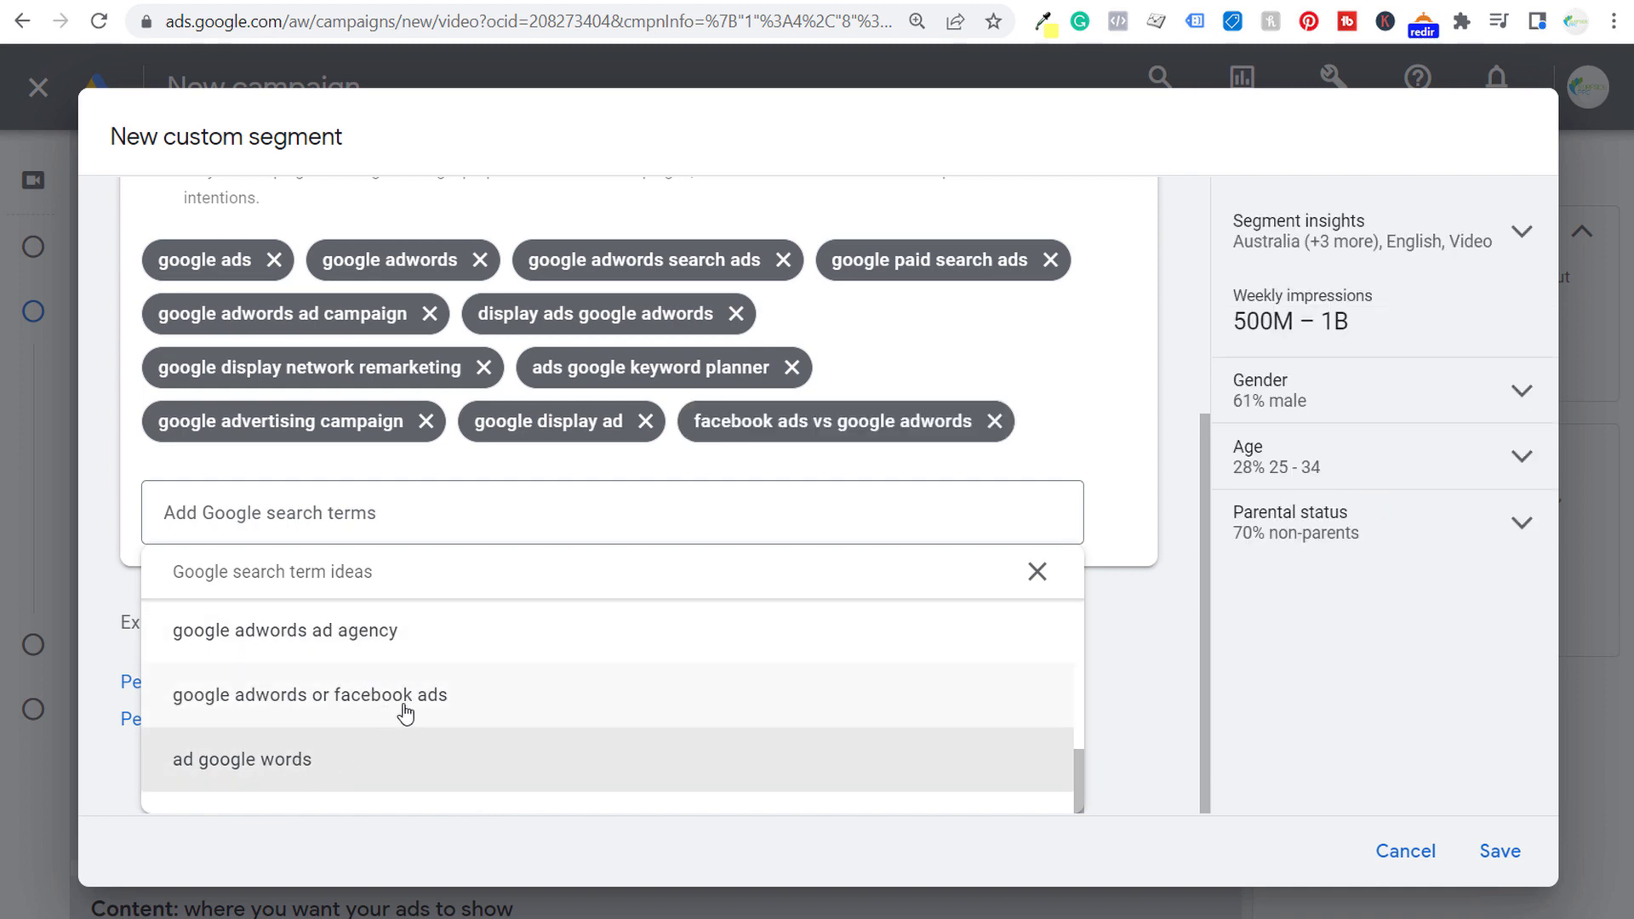
pyautogui.click(444, 712)
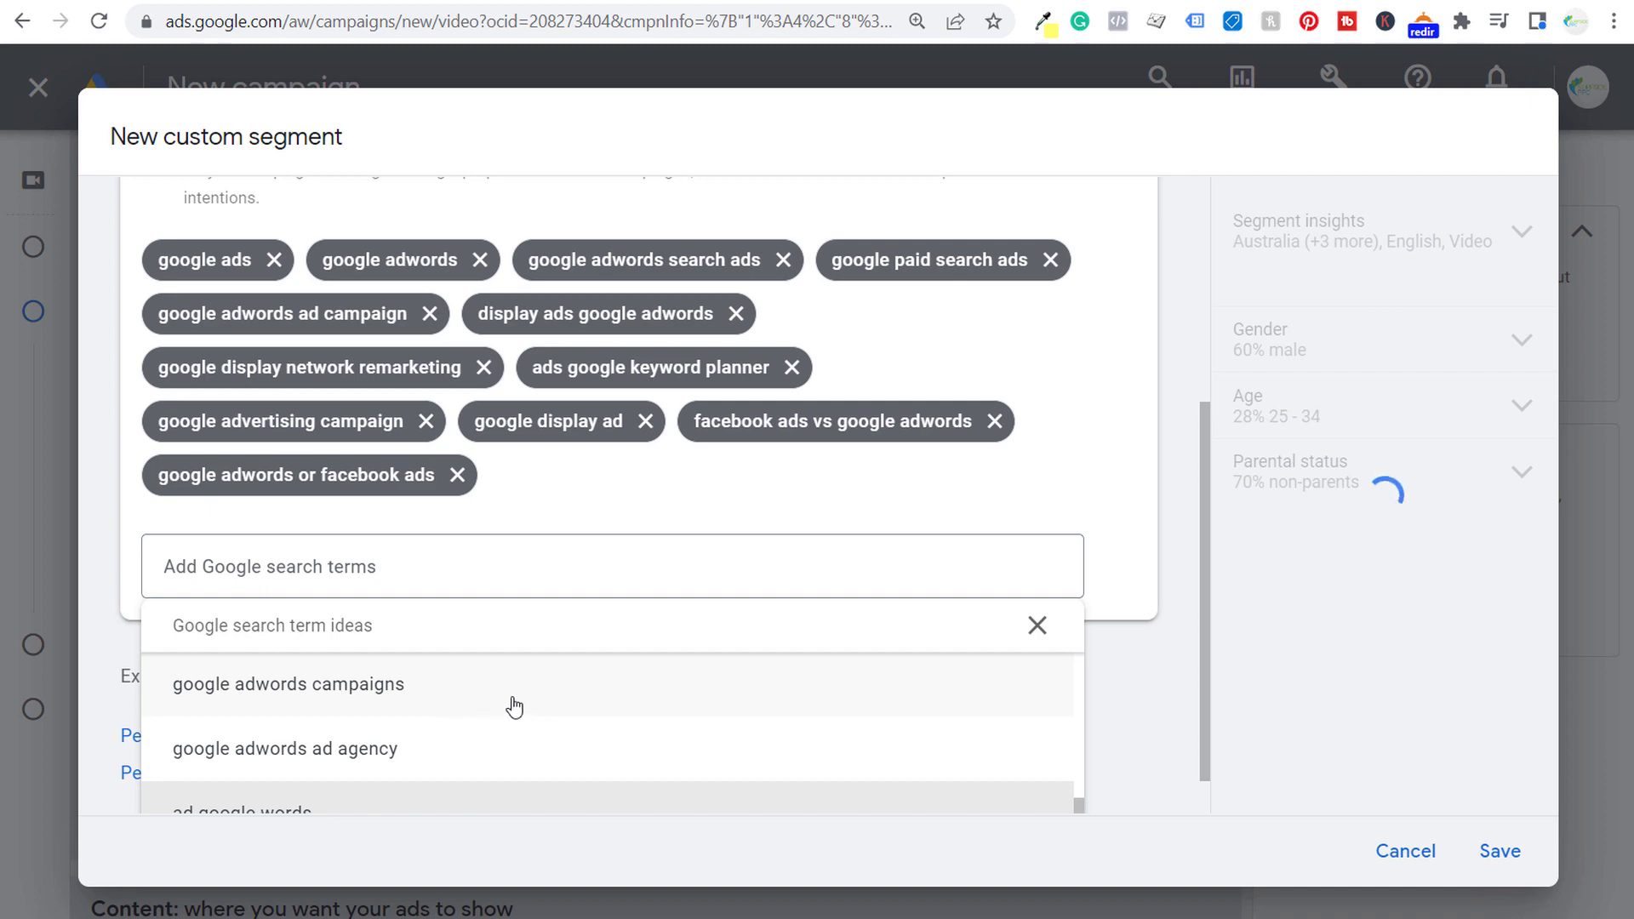
pyautogui.scroll(-1, 409, 706)
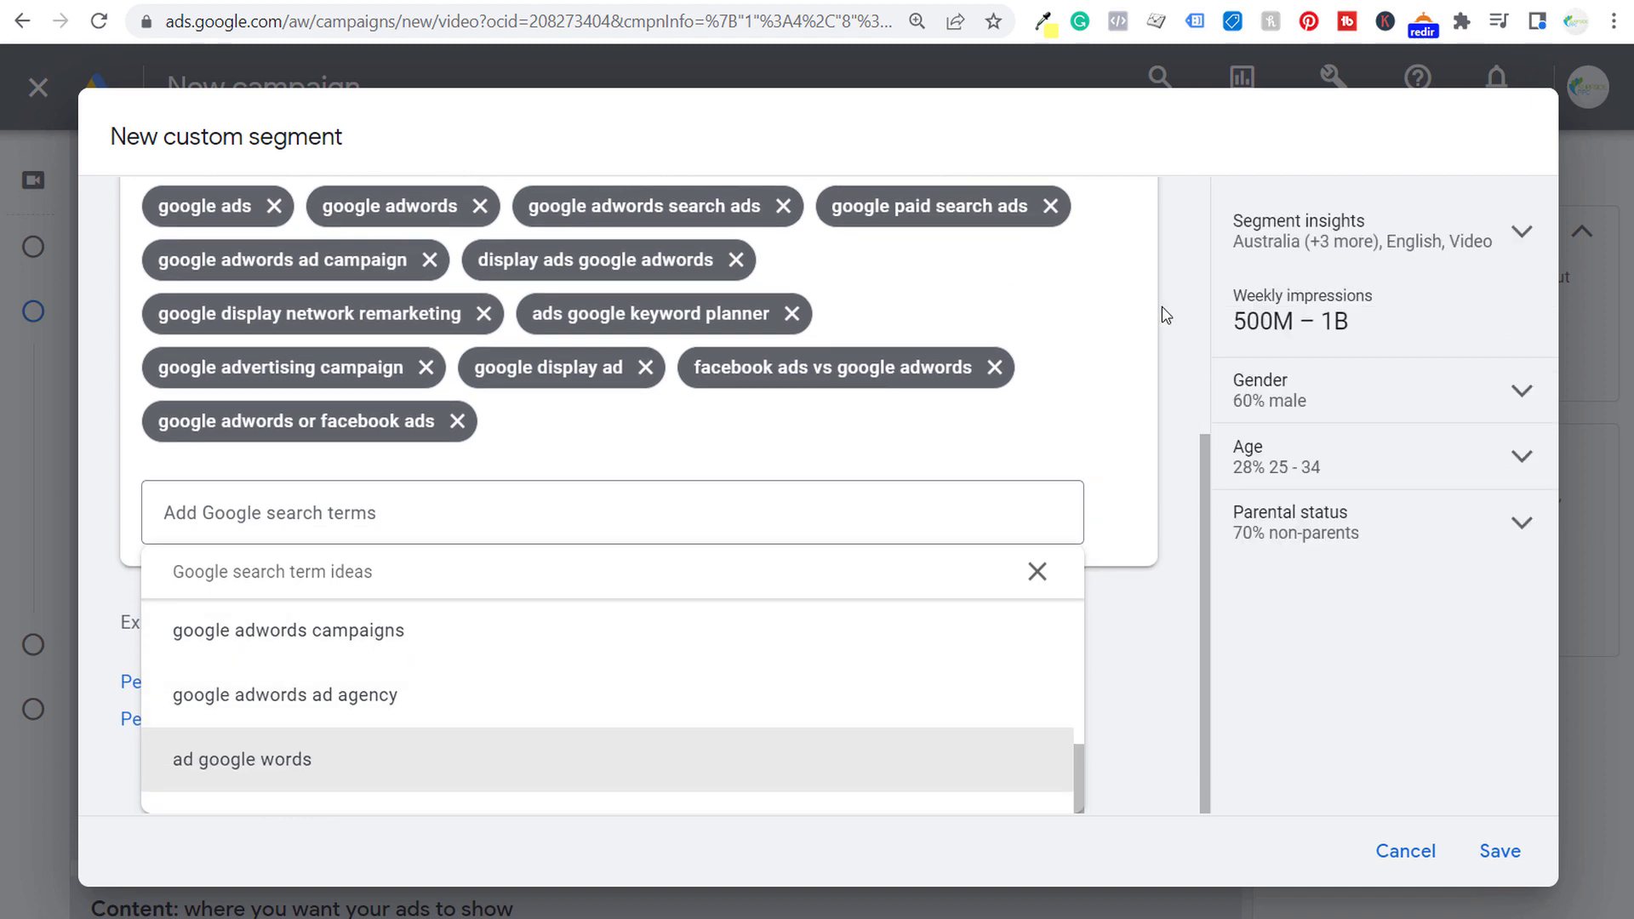
pyautogui.scroll(5, 683, 649)
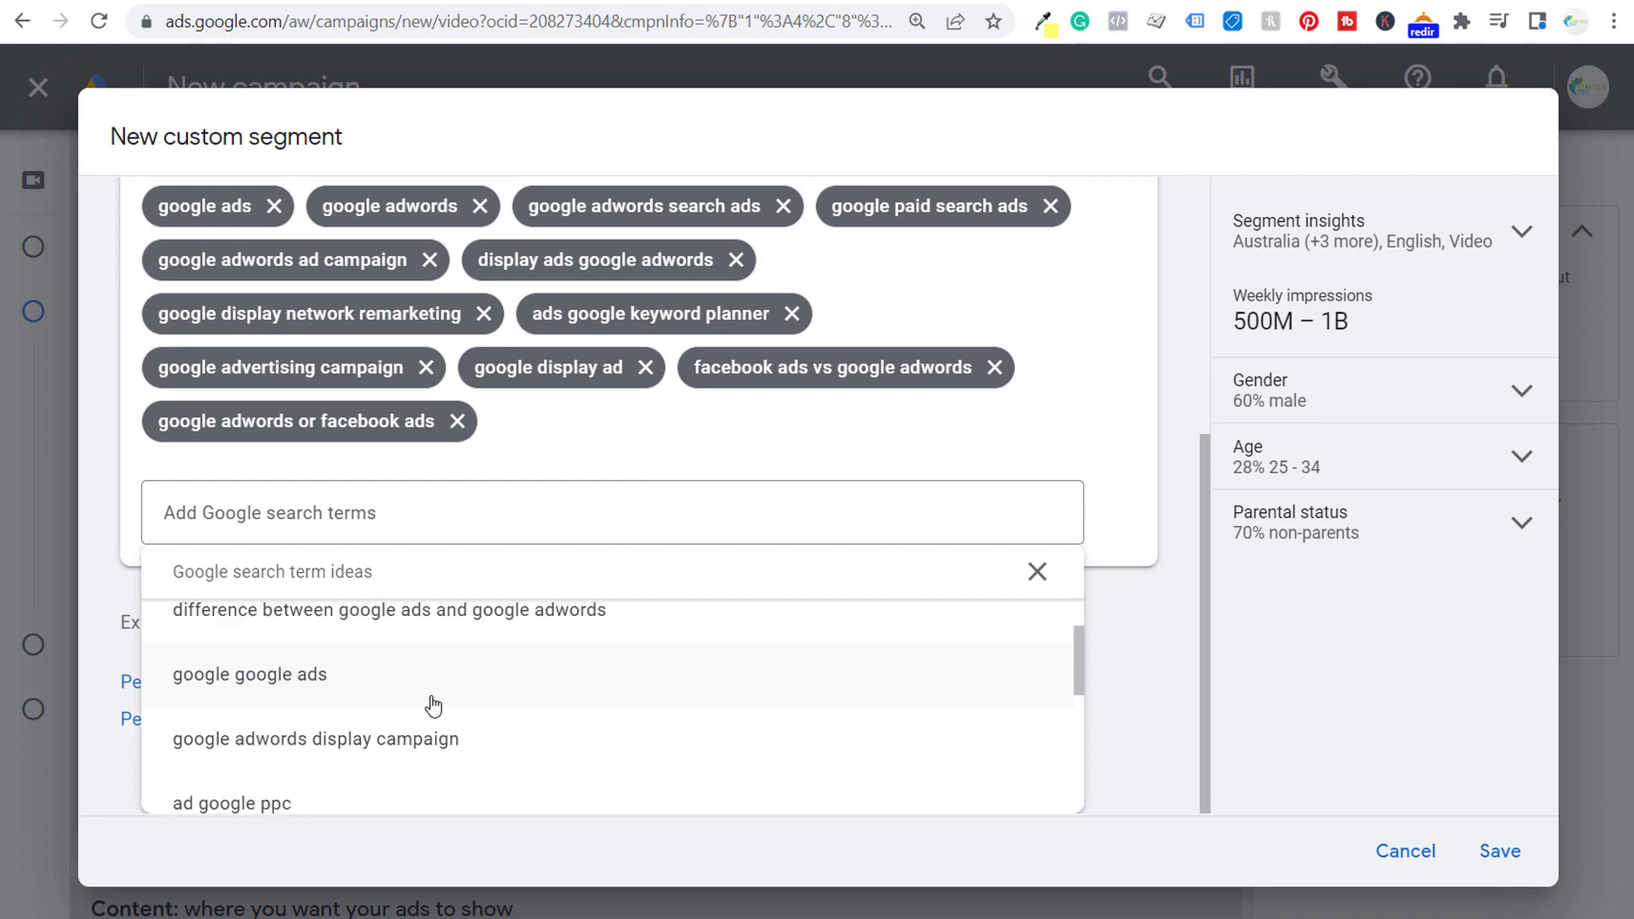
pyautogui.scroll(1, 400, 694)
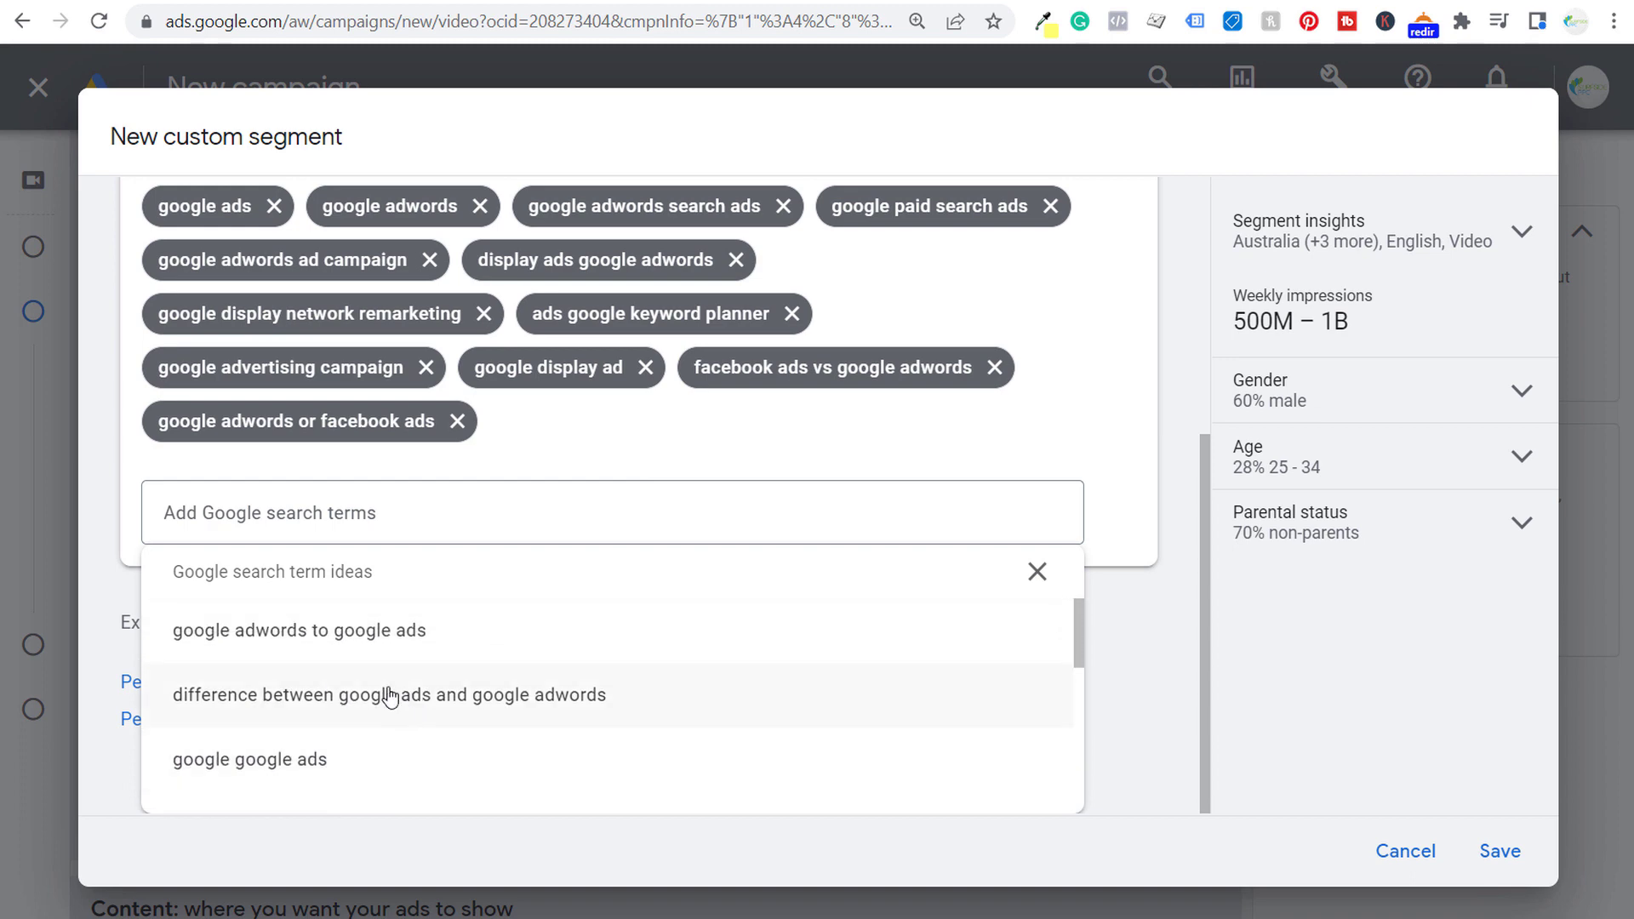
pyautogui.click(1134, 621)
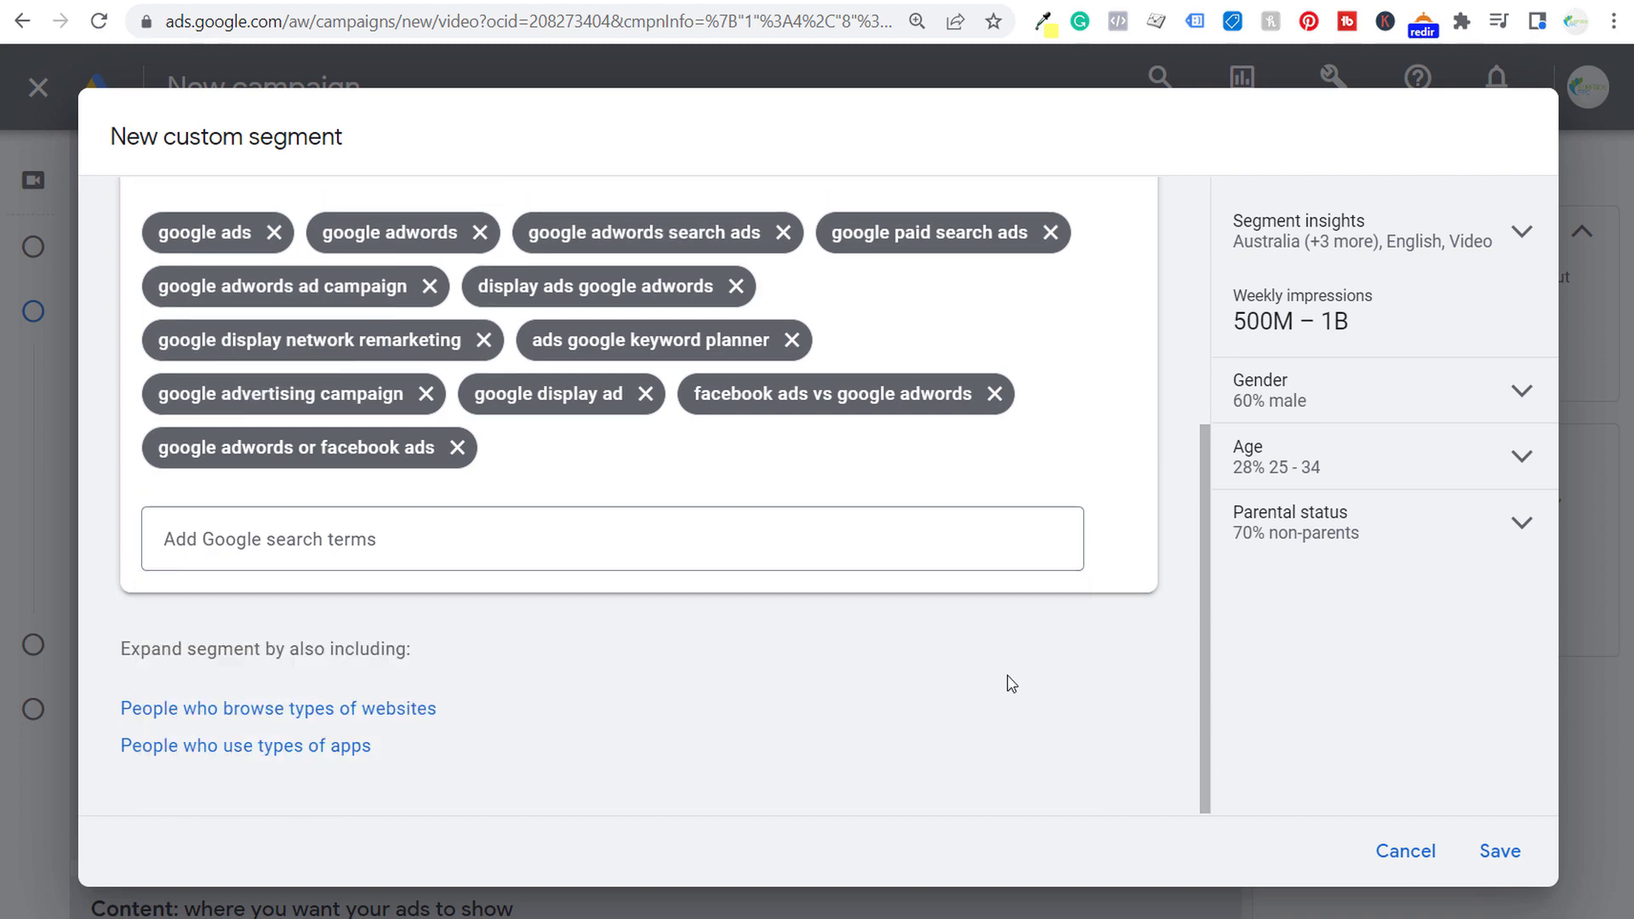
# Step: Name the custom segment "Google Ads Keywords Custom Segment" and save it to the ad group's audience
pyautogui.click(1501, 853)
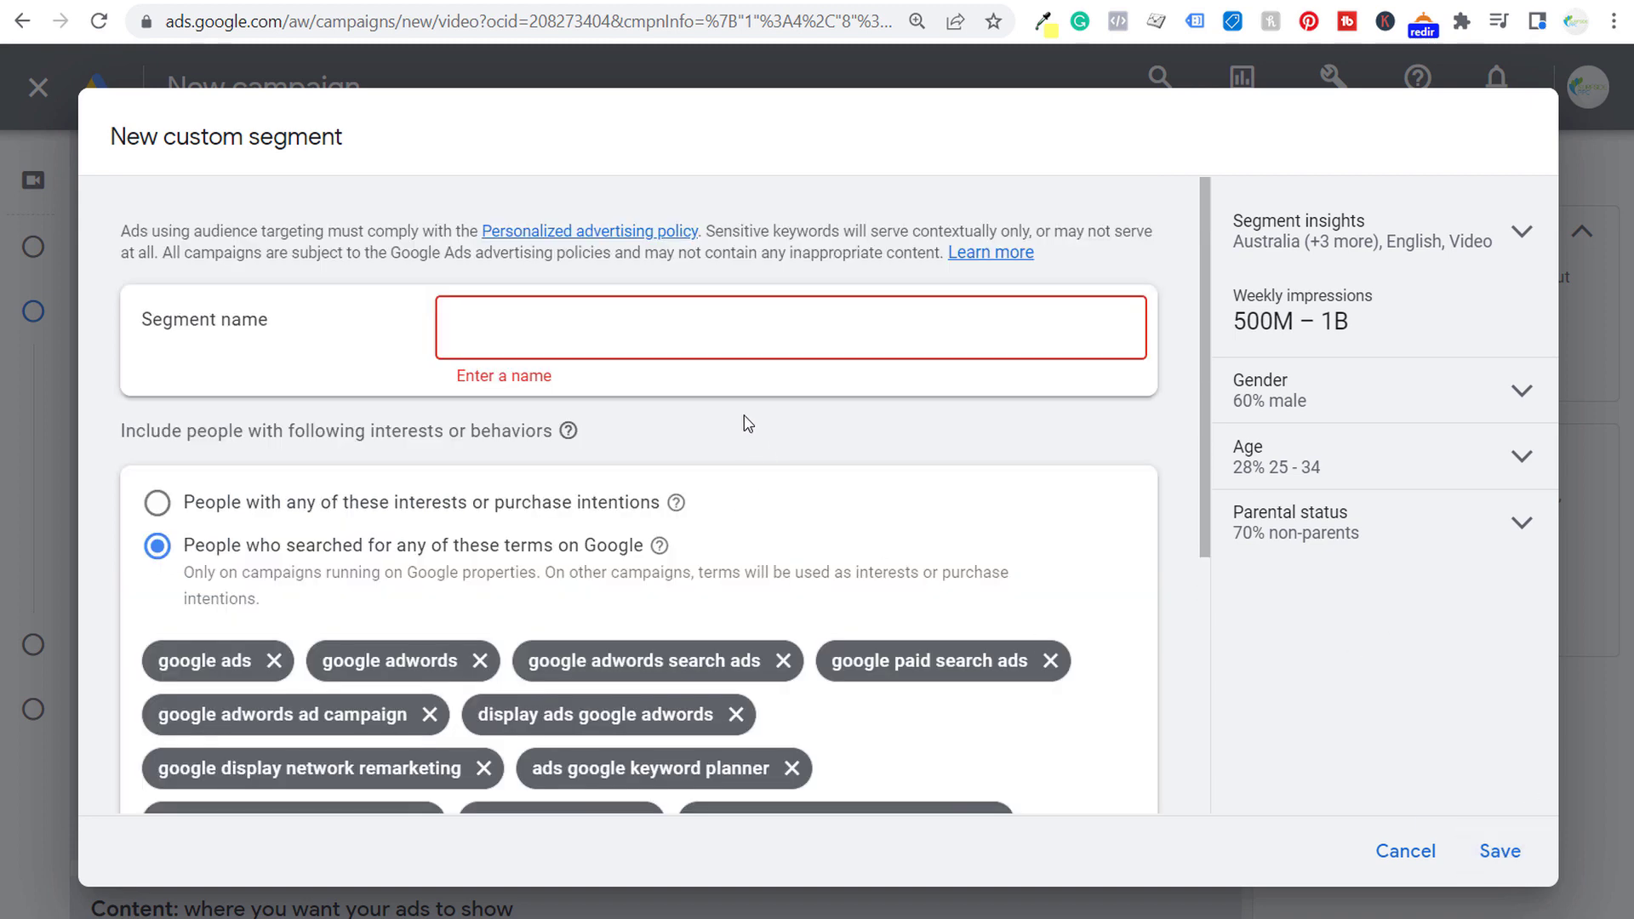
pyautogui.write('Google Ads Keywor')
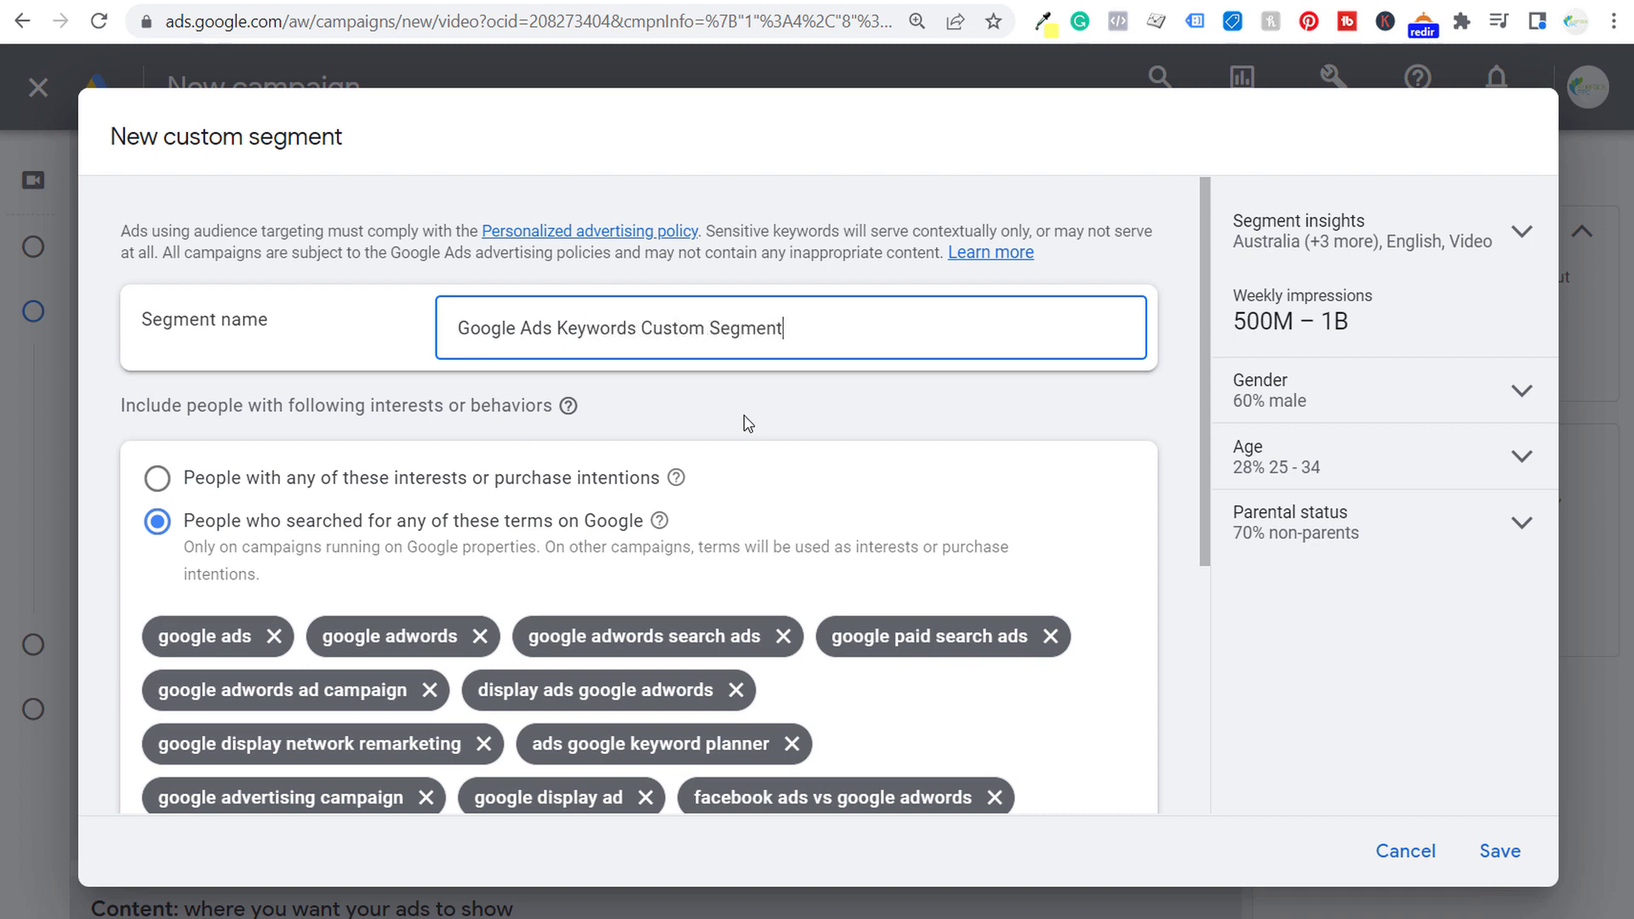
pyautogui.write('ds Custom Segment')
pyautogui.click(1500, 853)
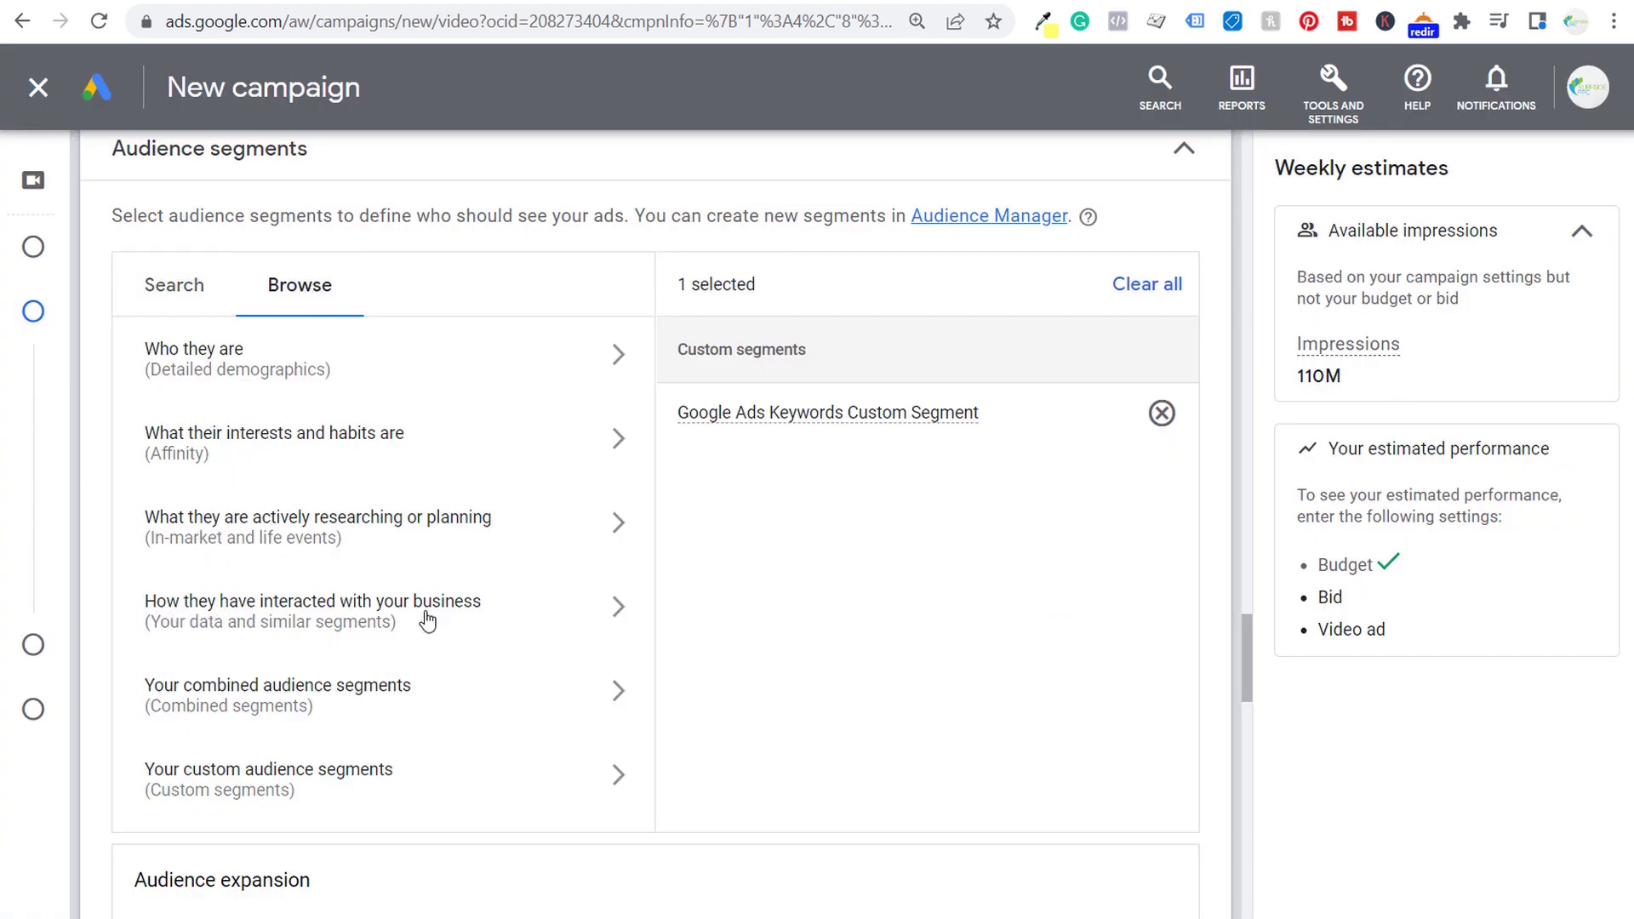
# Step: Add the "Similar to All YouTube Views" segment from YouTube users and enable audience expansion to reach people similar to the selected audiences
pyautogui.click(481, 623)
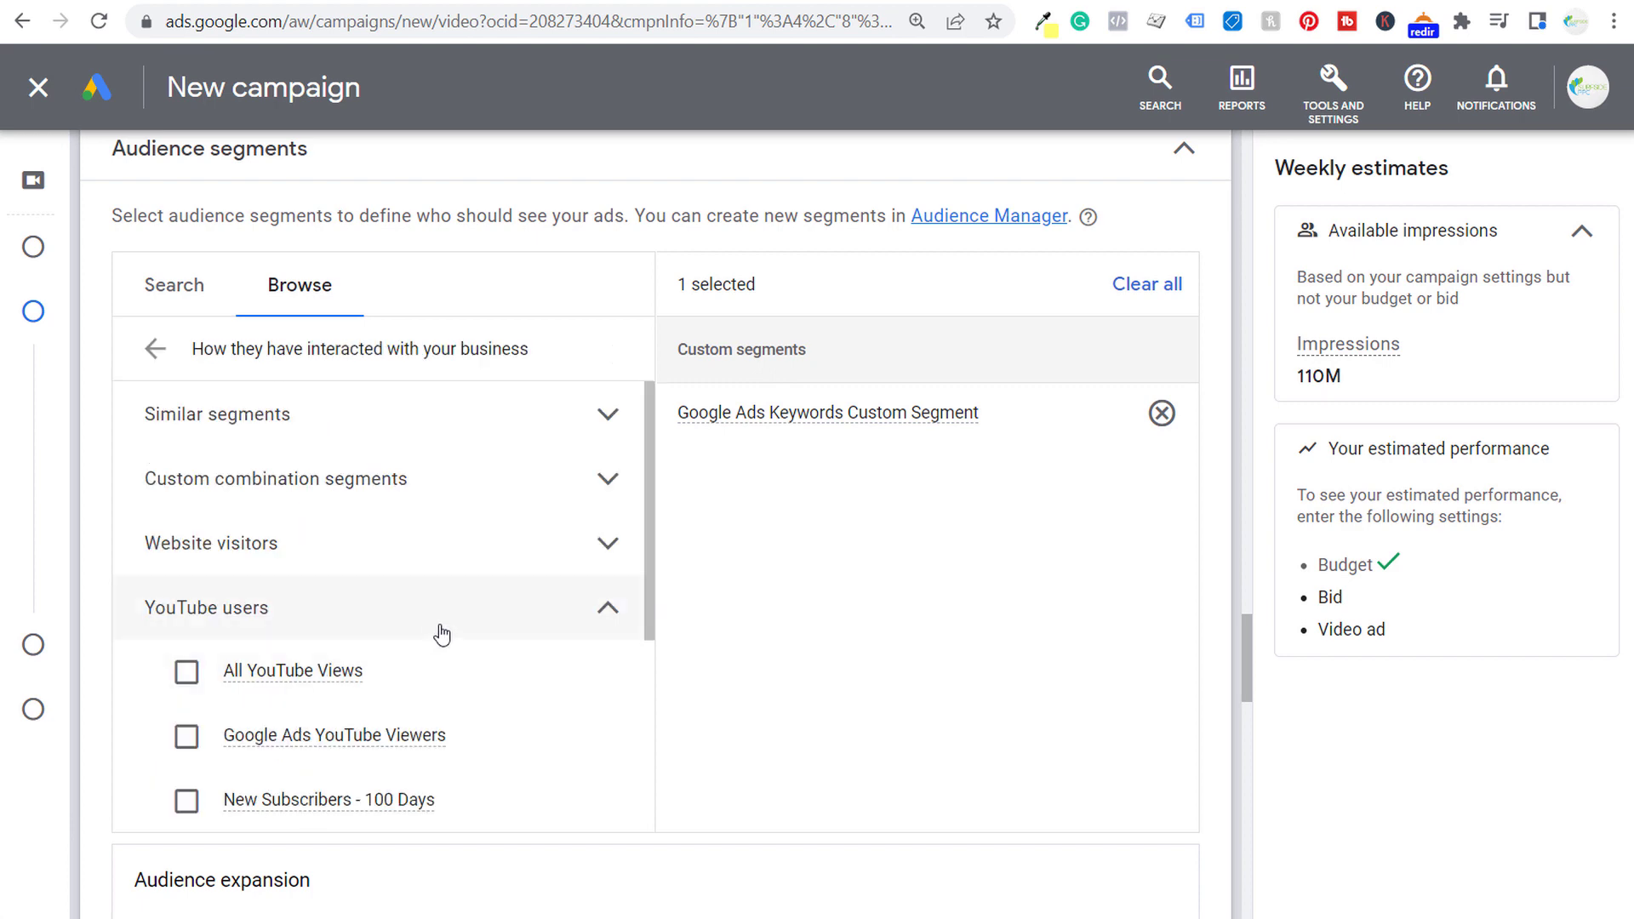
pyautogui.click(607, 610)
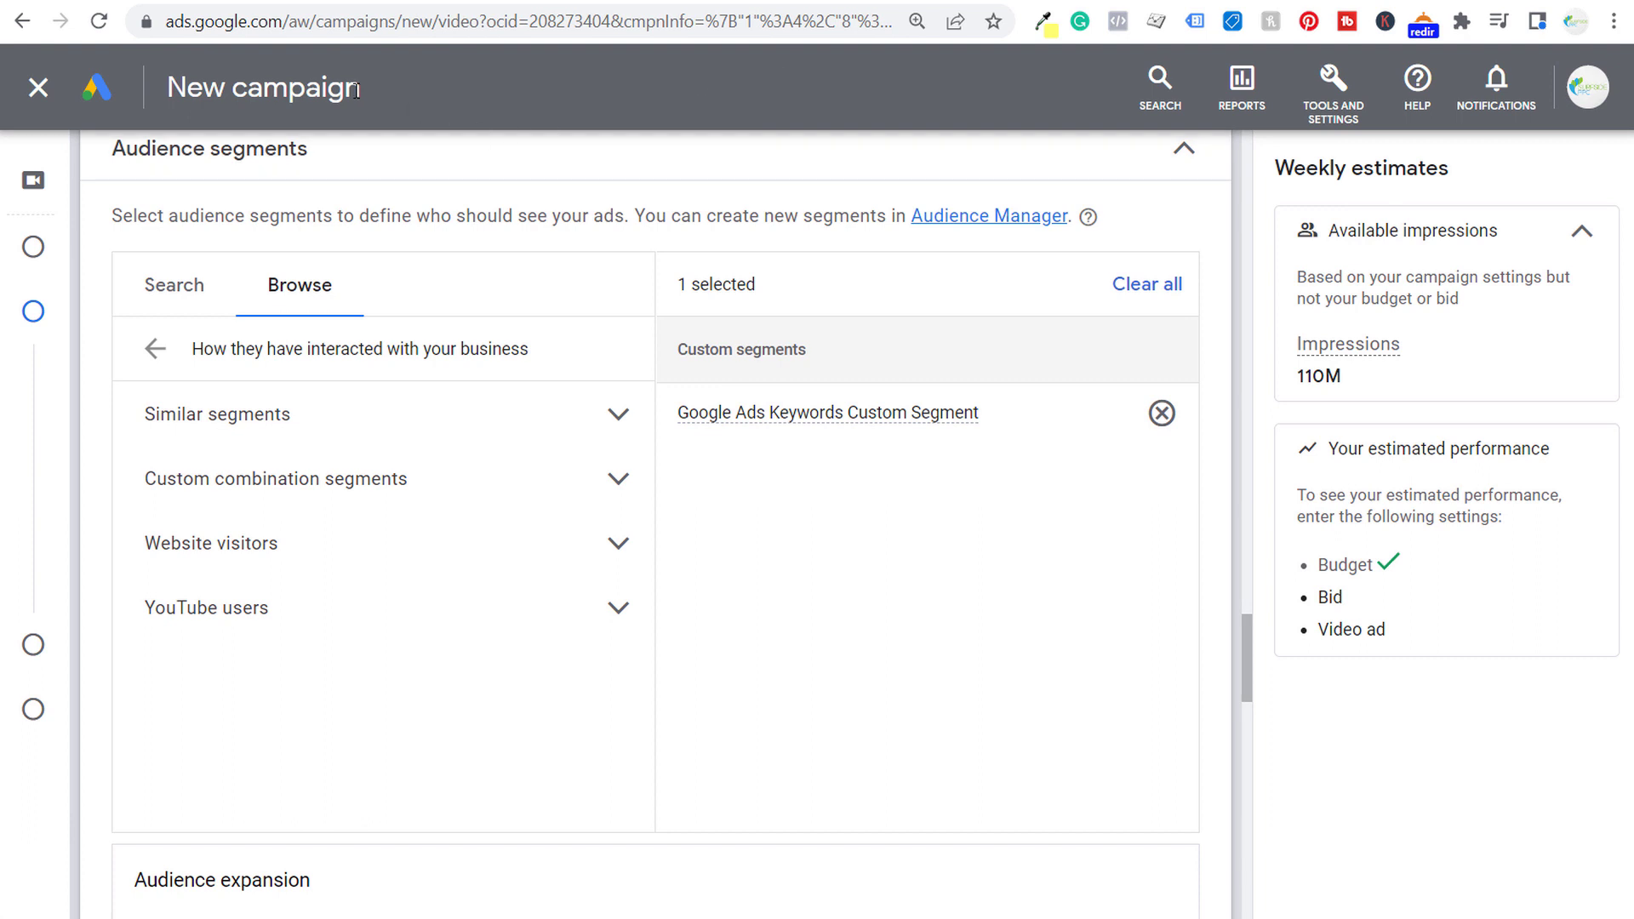
pyautogui.click(614, 615)
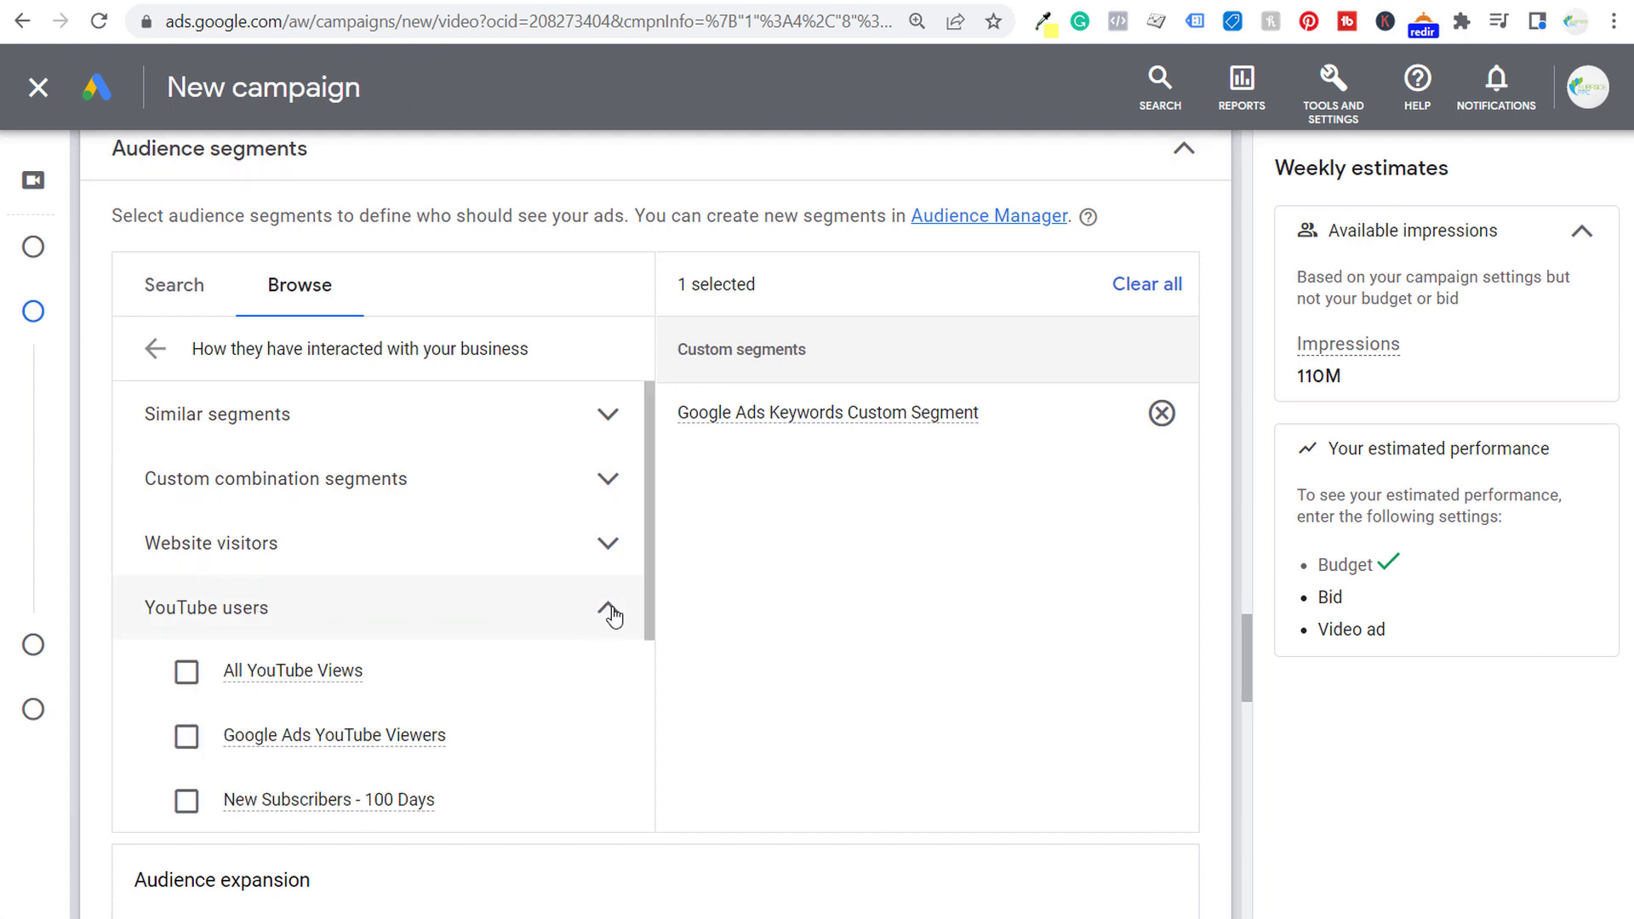
pyautogui.scroll(-3, 565, 692)
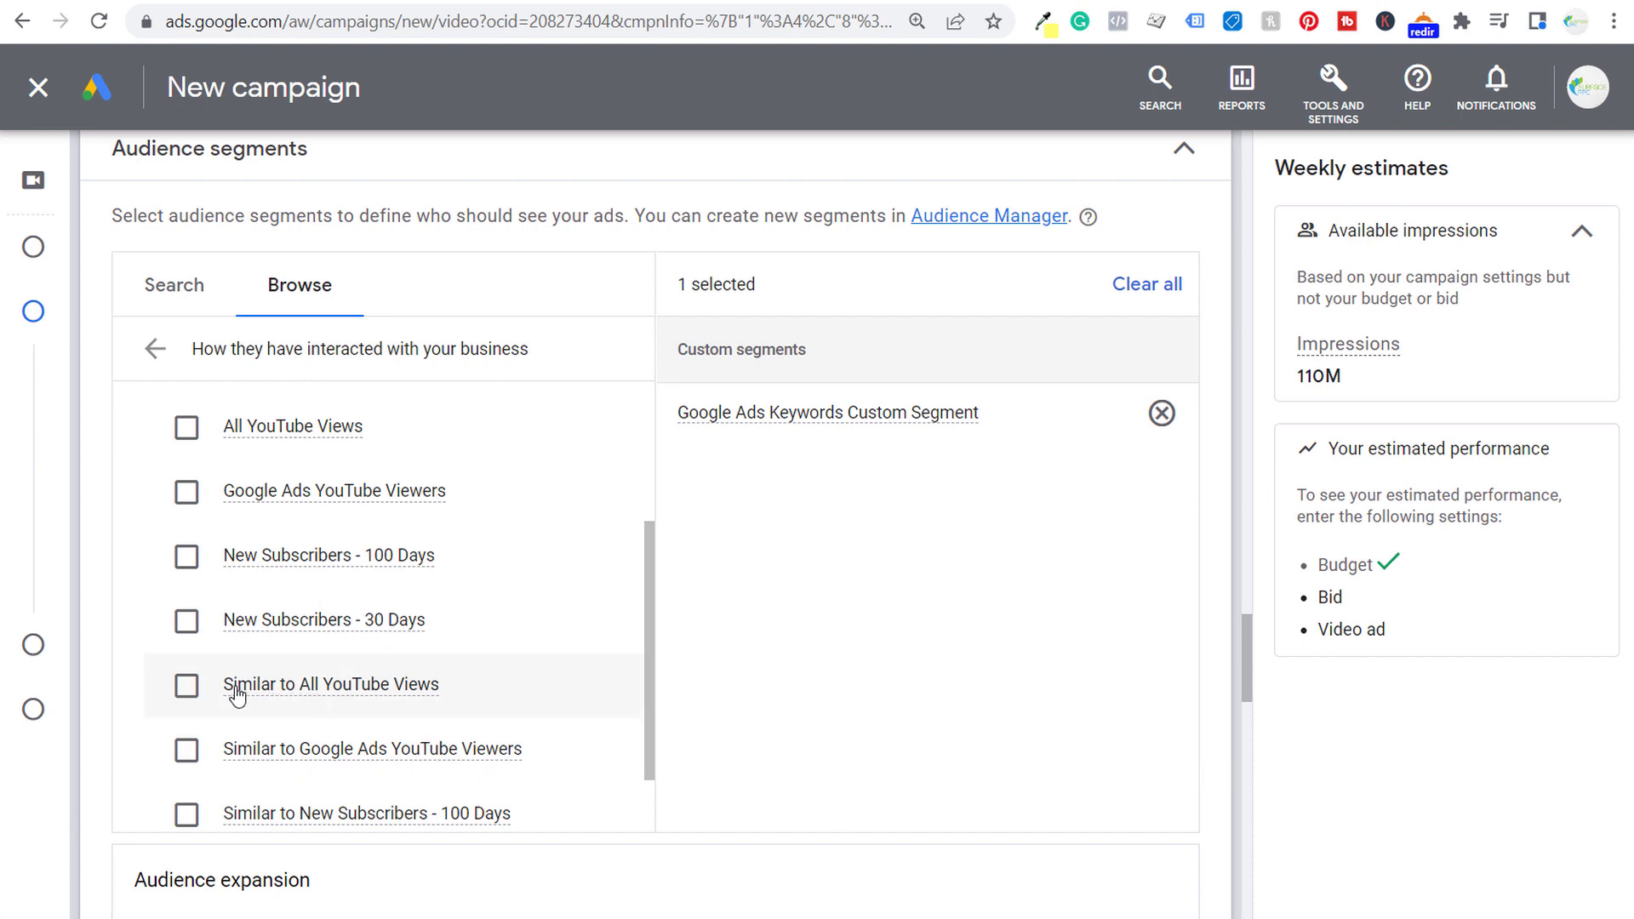
pyautogui.moveTo(329, 688)
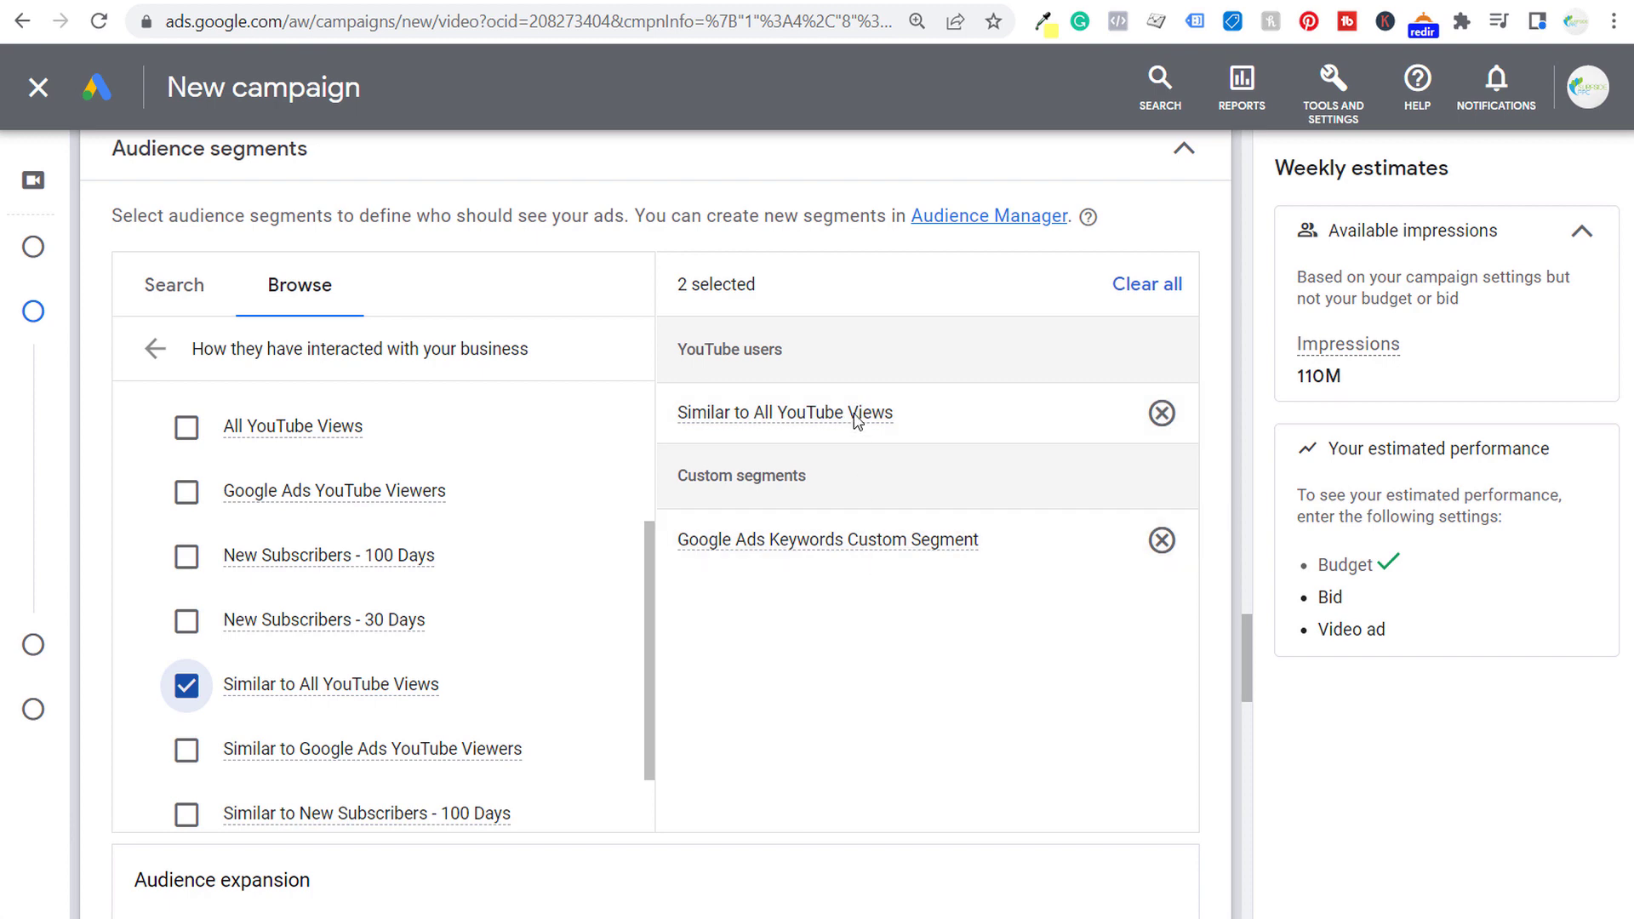
pyautogui.scroll(-3, 902, 604)
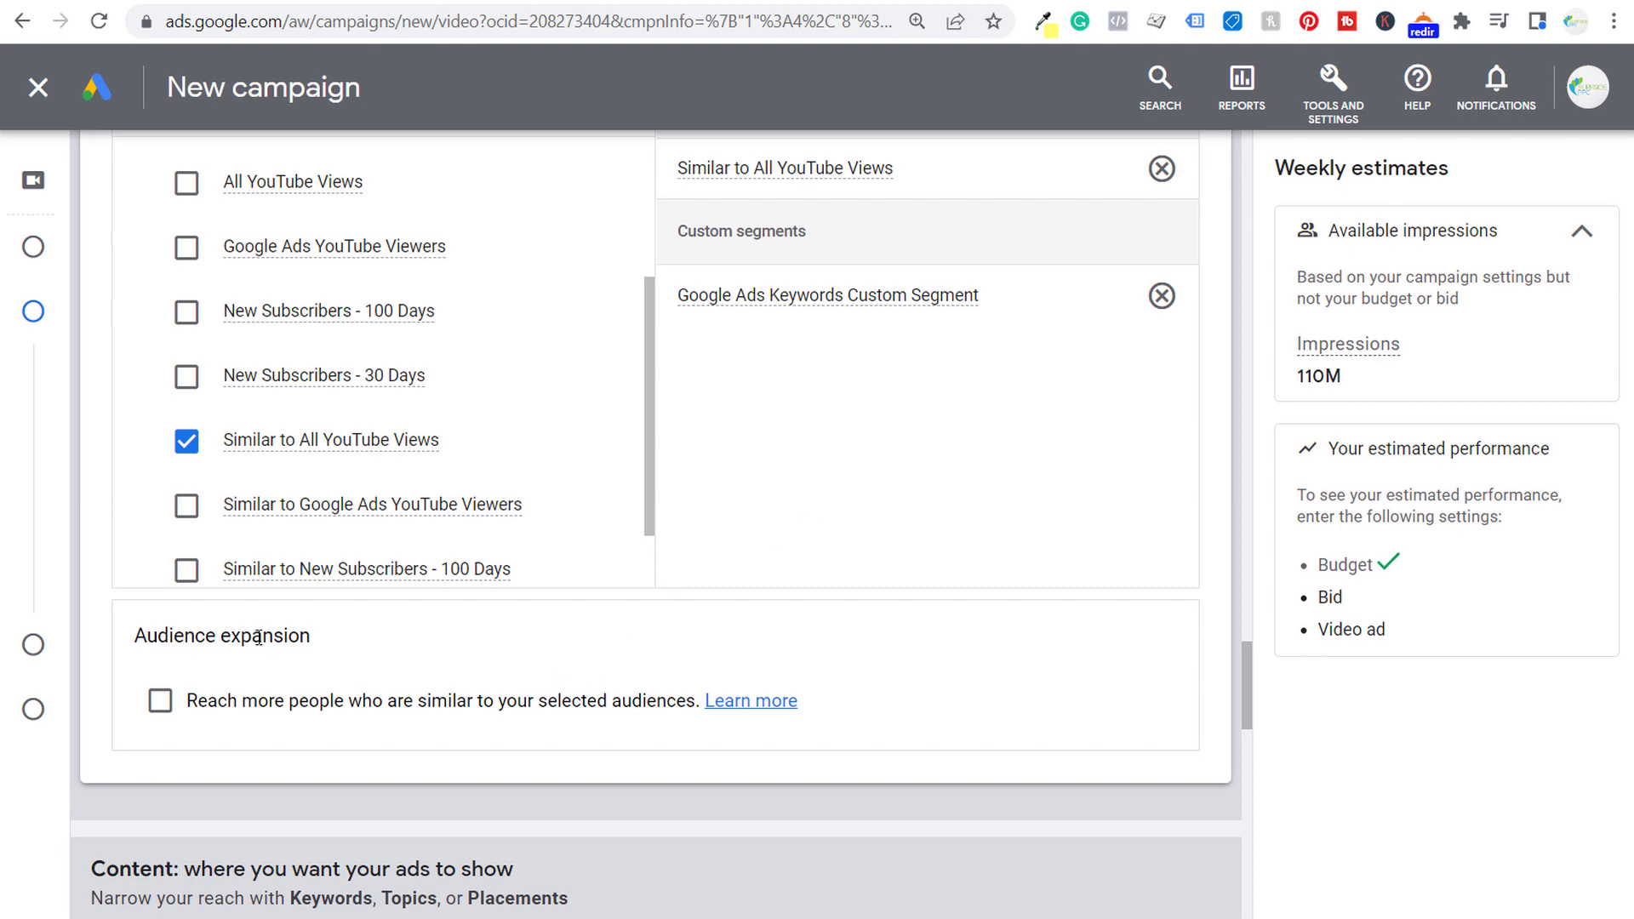
pyautogui.click(165, 712)
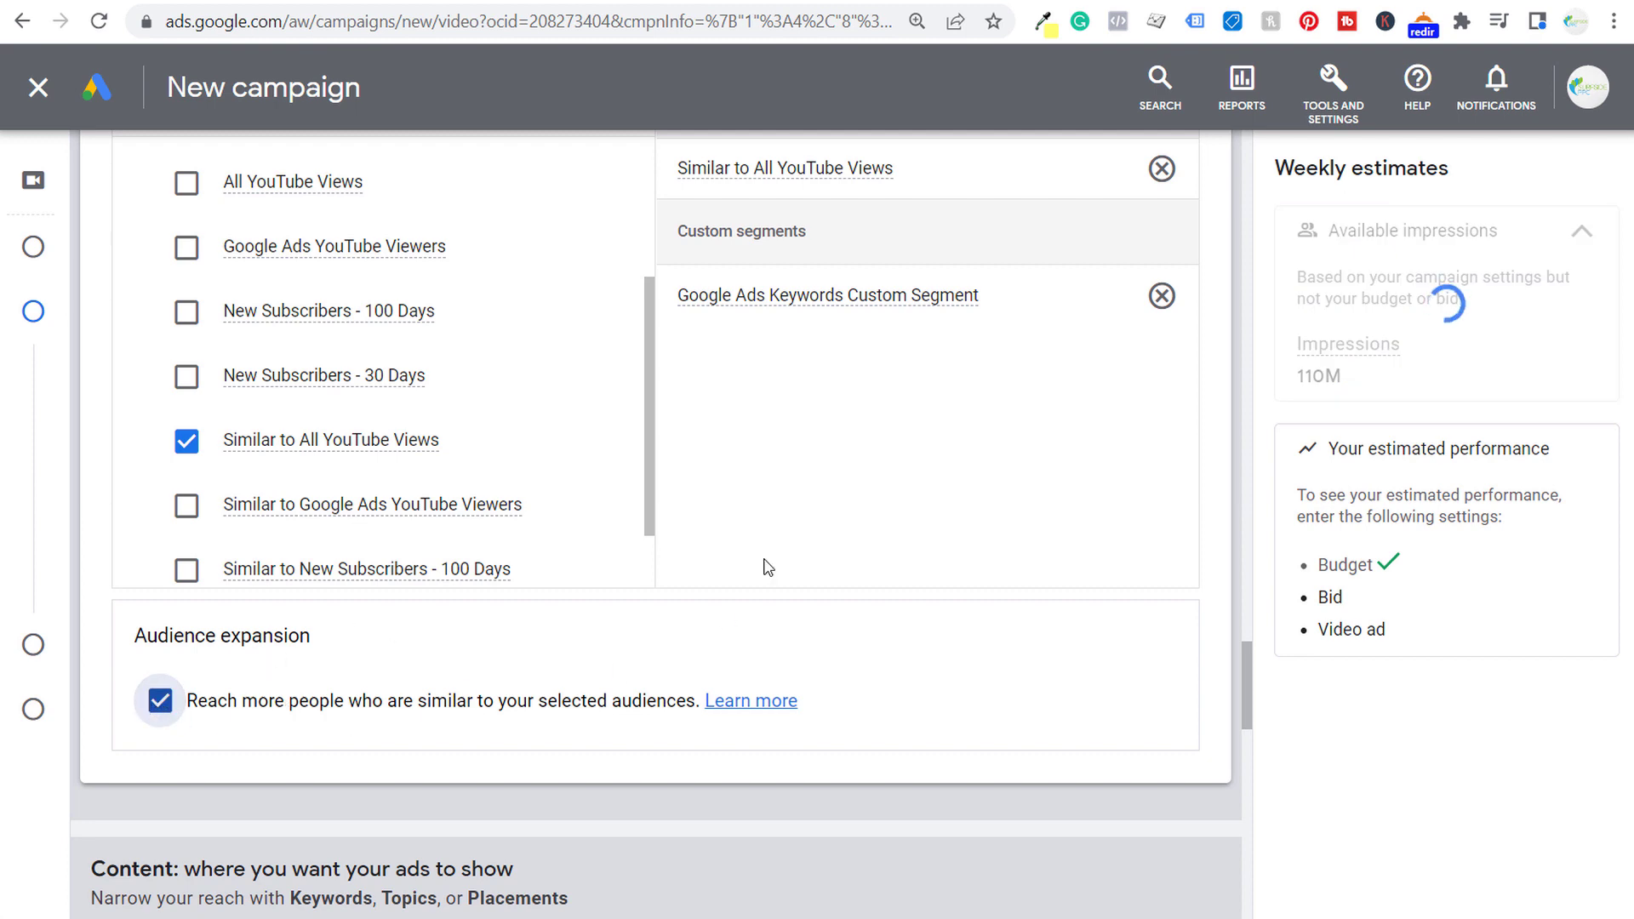
# Step: Review the selected audience segments, the weekly impressions estimate and the keyword, topic and placement content targeting options
pyautogui.scroll(1, 810, 339)
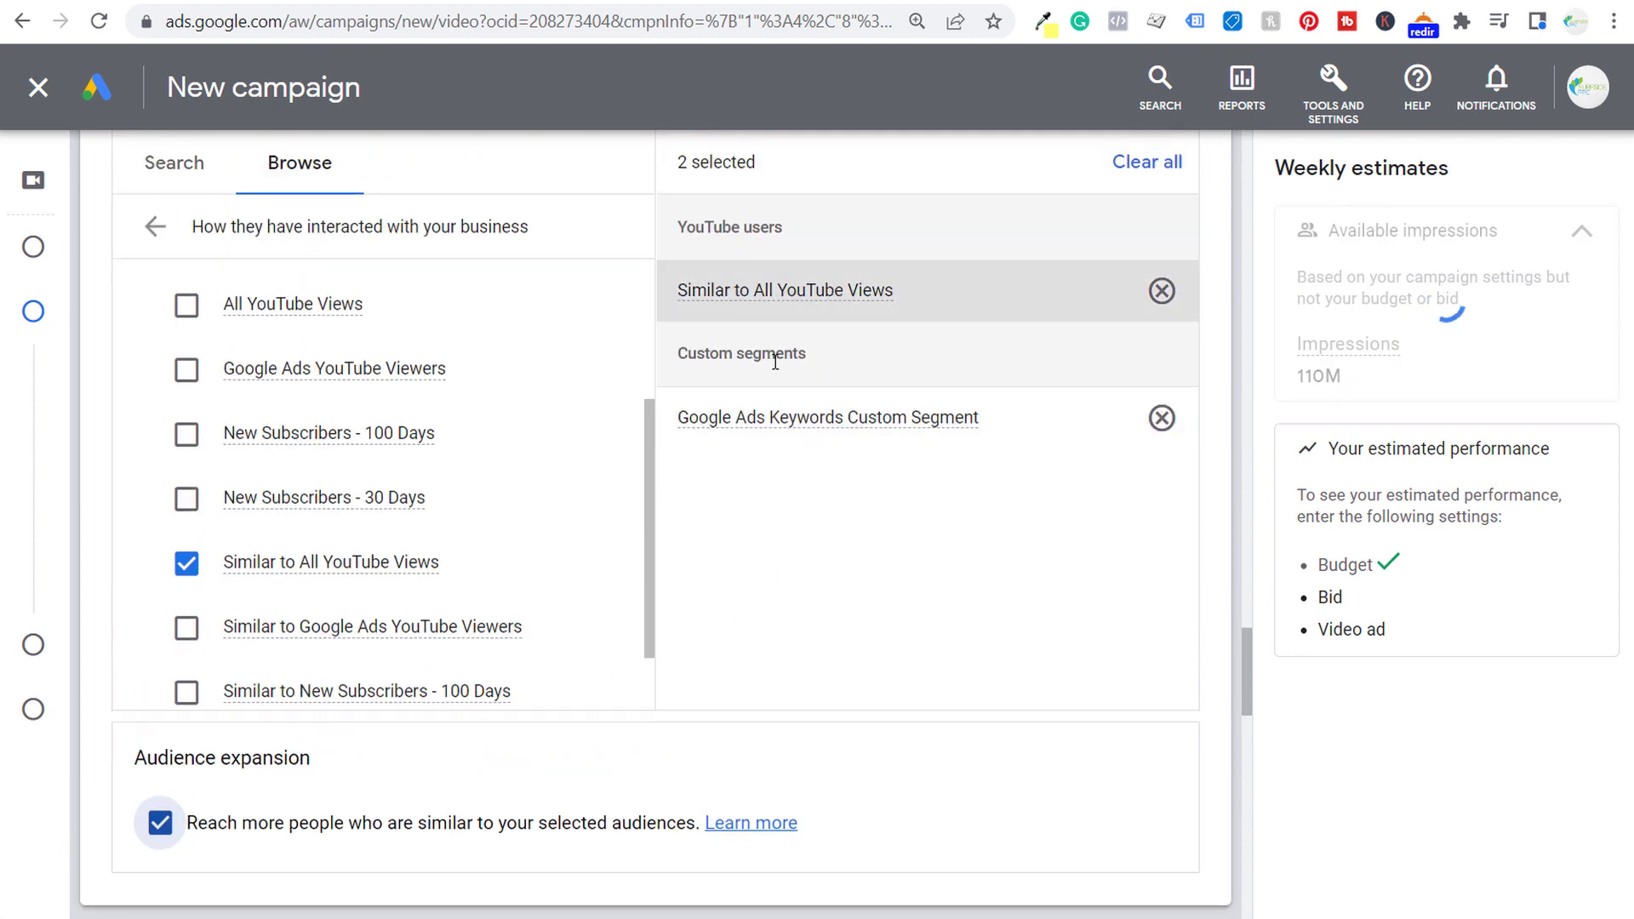
pyautogui.scroll(-1, 321, 693)
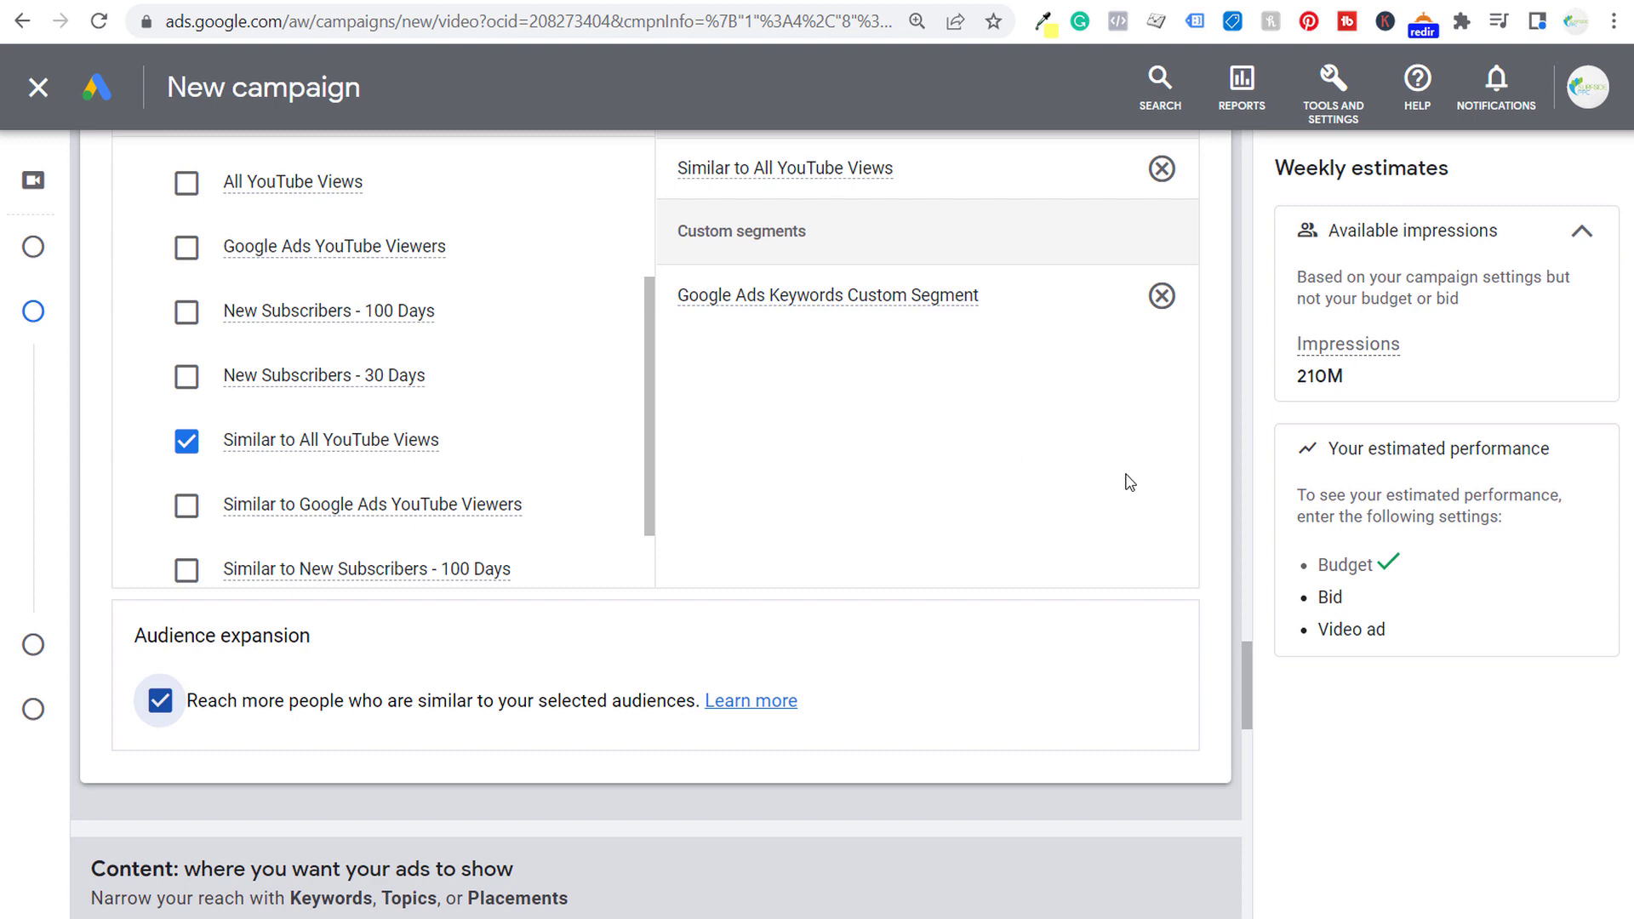
pyautogui.moveTo(1365, 377); pyautogui.dragTo(1292, 379)
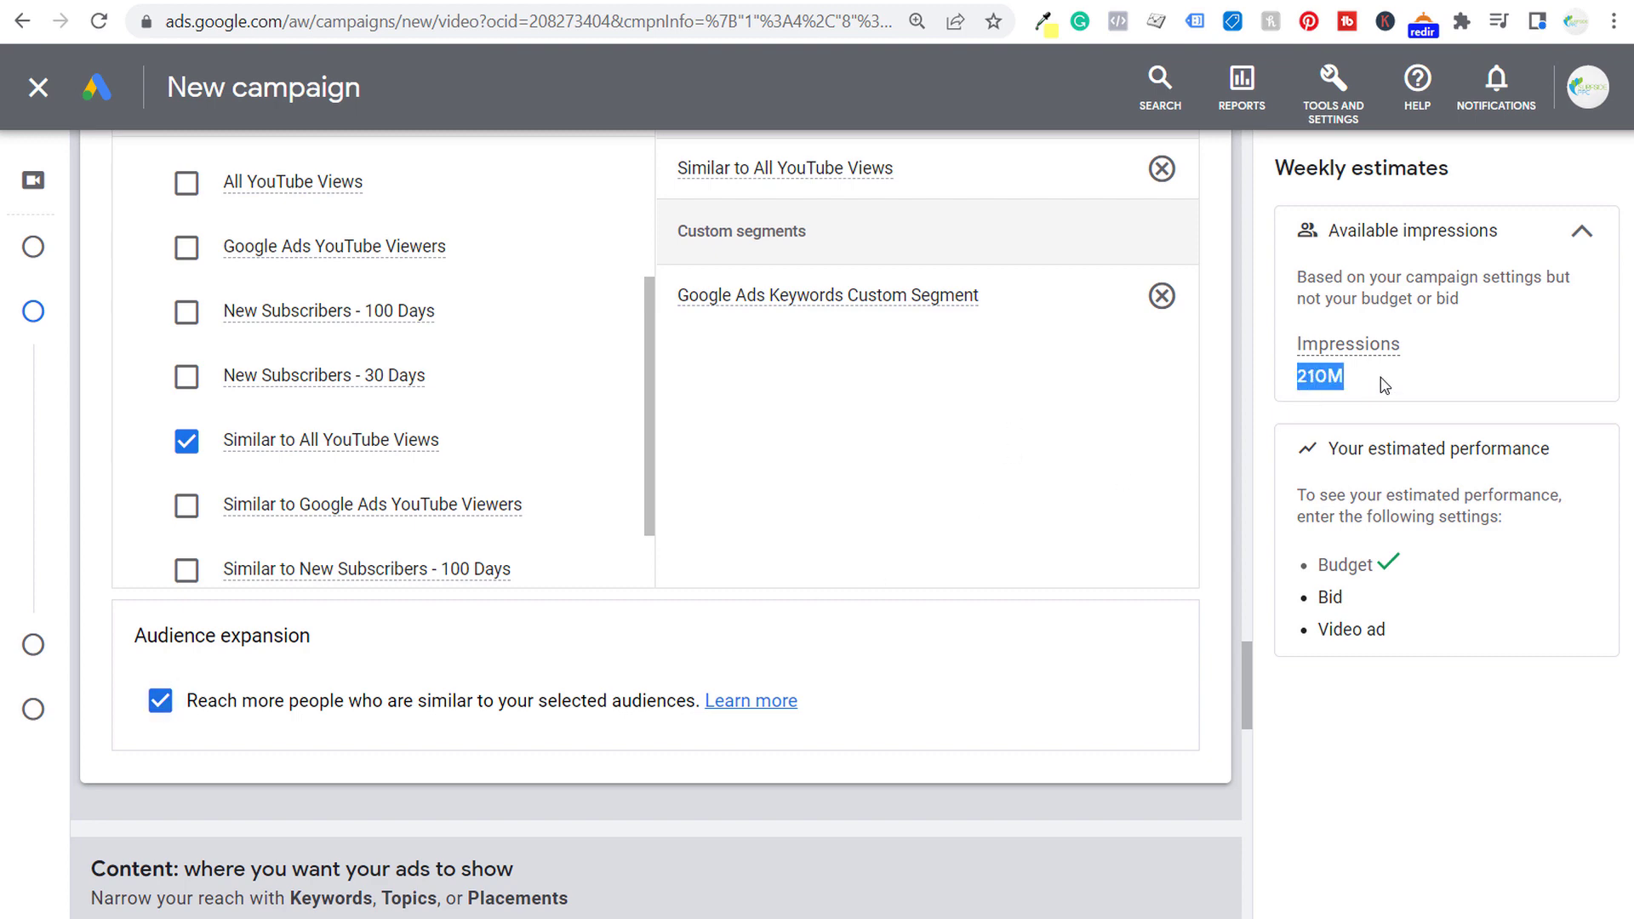
pyautogui.click(1216, 492)
pyautogui.scroll(-5, 1107, 447)
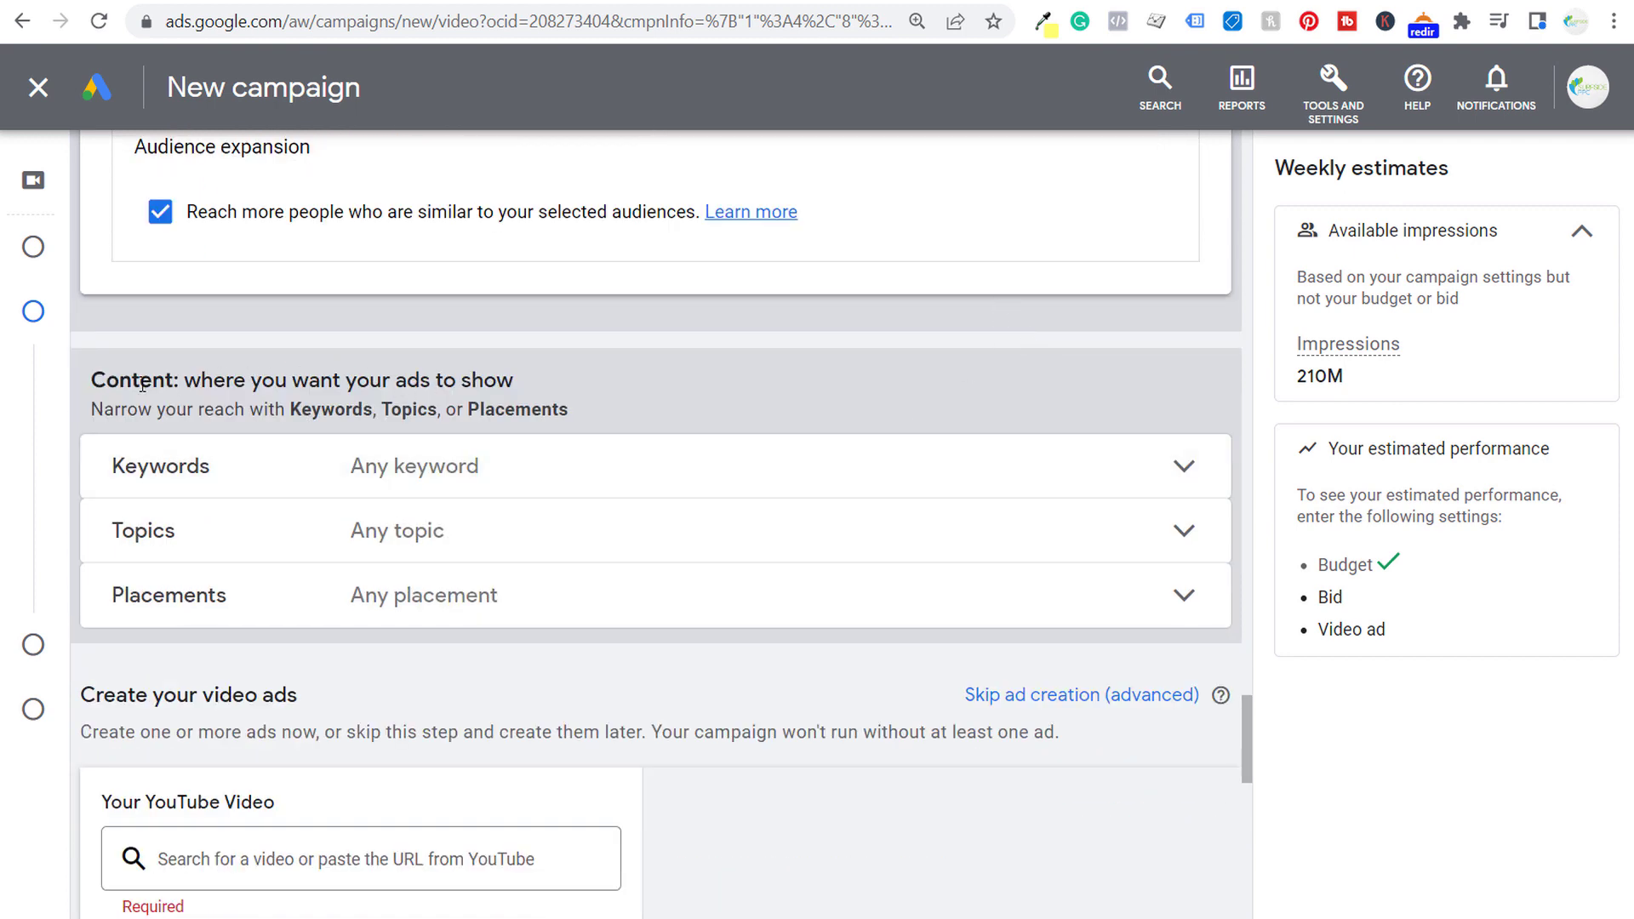
pyautogui.moveTo(135, 385); pyautogui.dragTo(515, 390)
pyautogui.click(637, 396)
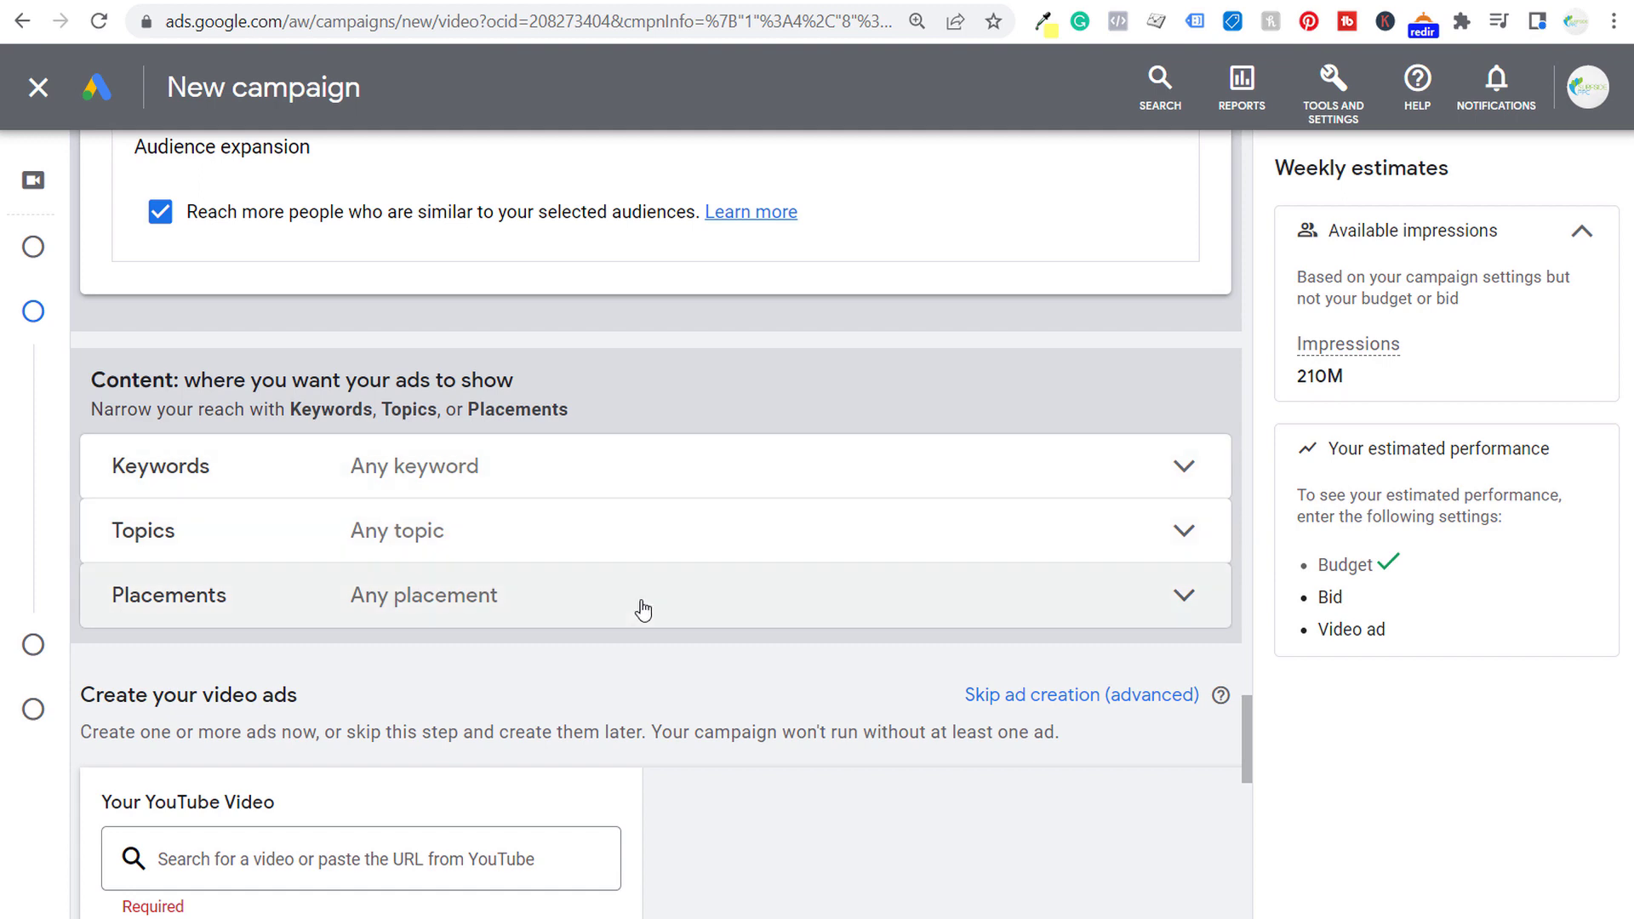
pyautogui.scroll(4, 870, 425)
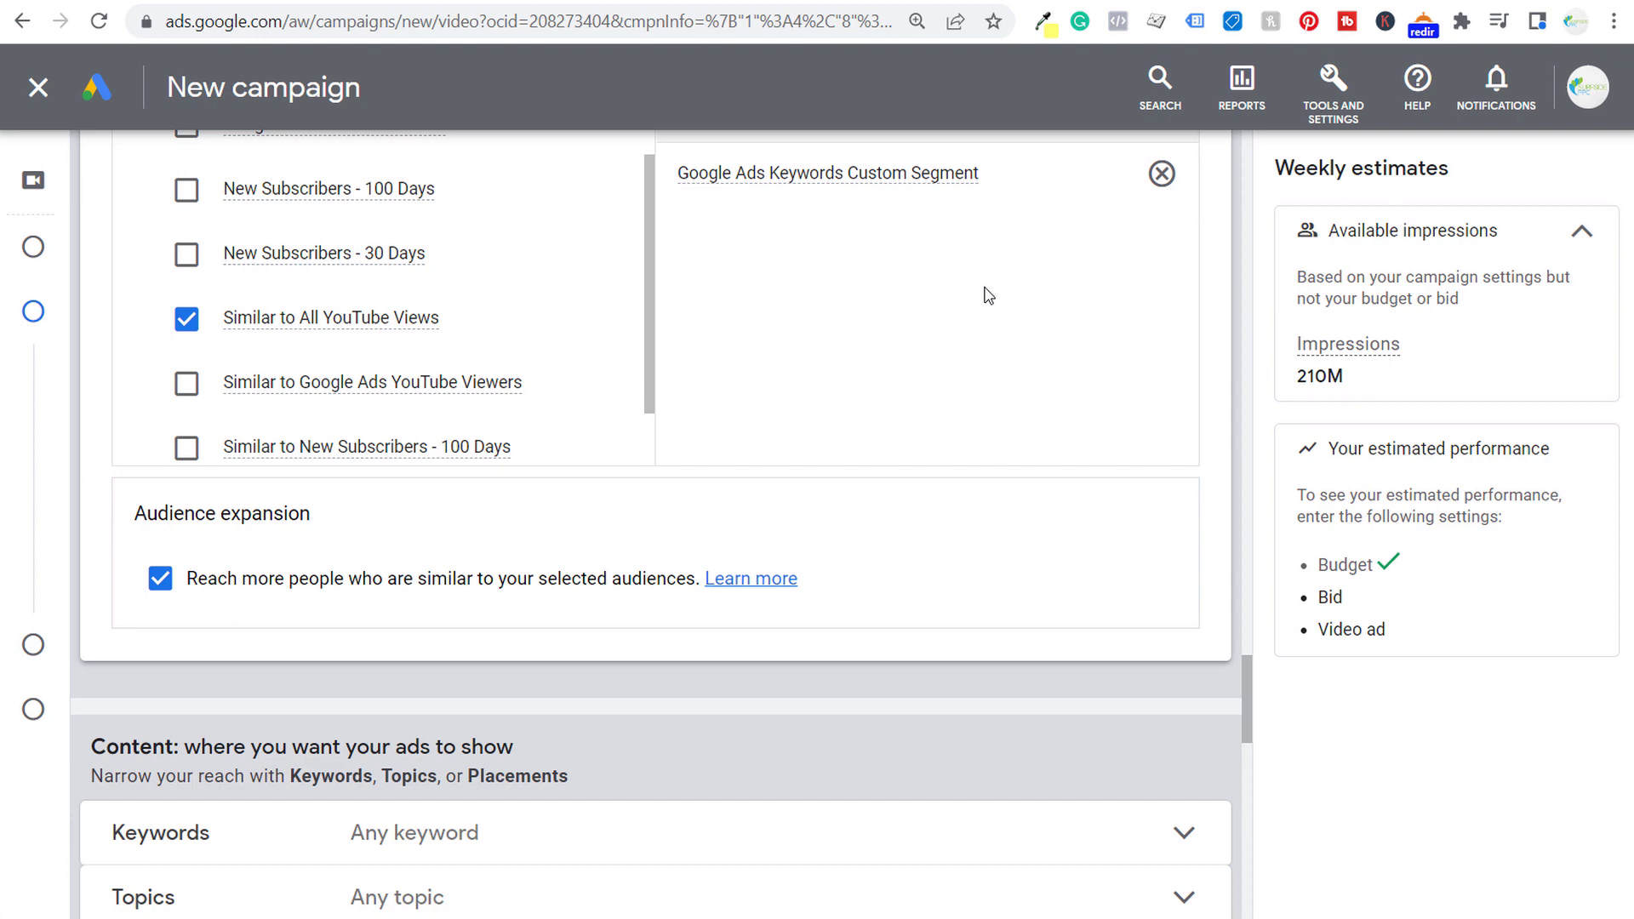
# Step: Use the Free Google Ads Course 2022 YouTube video for the ad and choose the in-feed video ad format
pyautogui.scroll(-10, 978, 317)
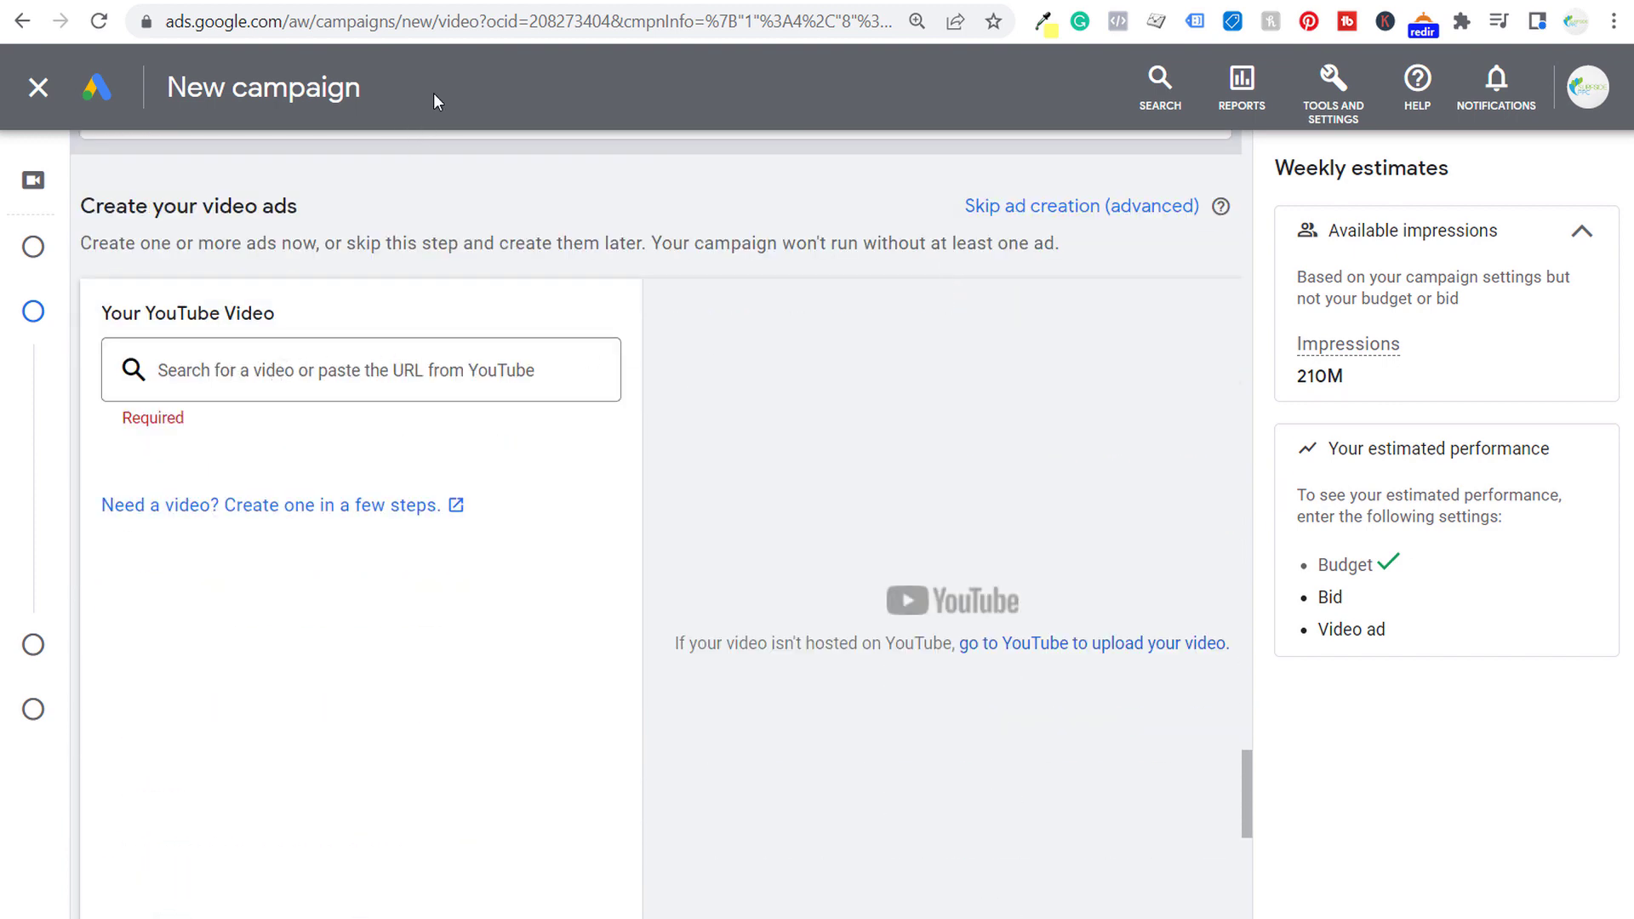
pyautogui.hotkey('ctrl', 'Tab')
pyautogui.click(349, 23)
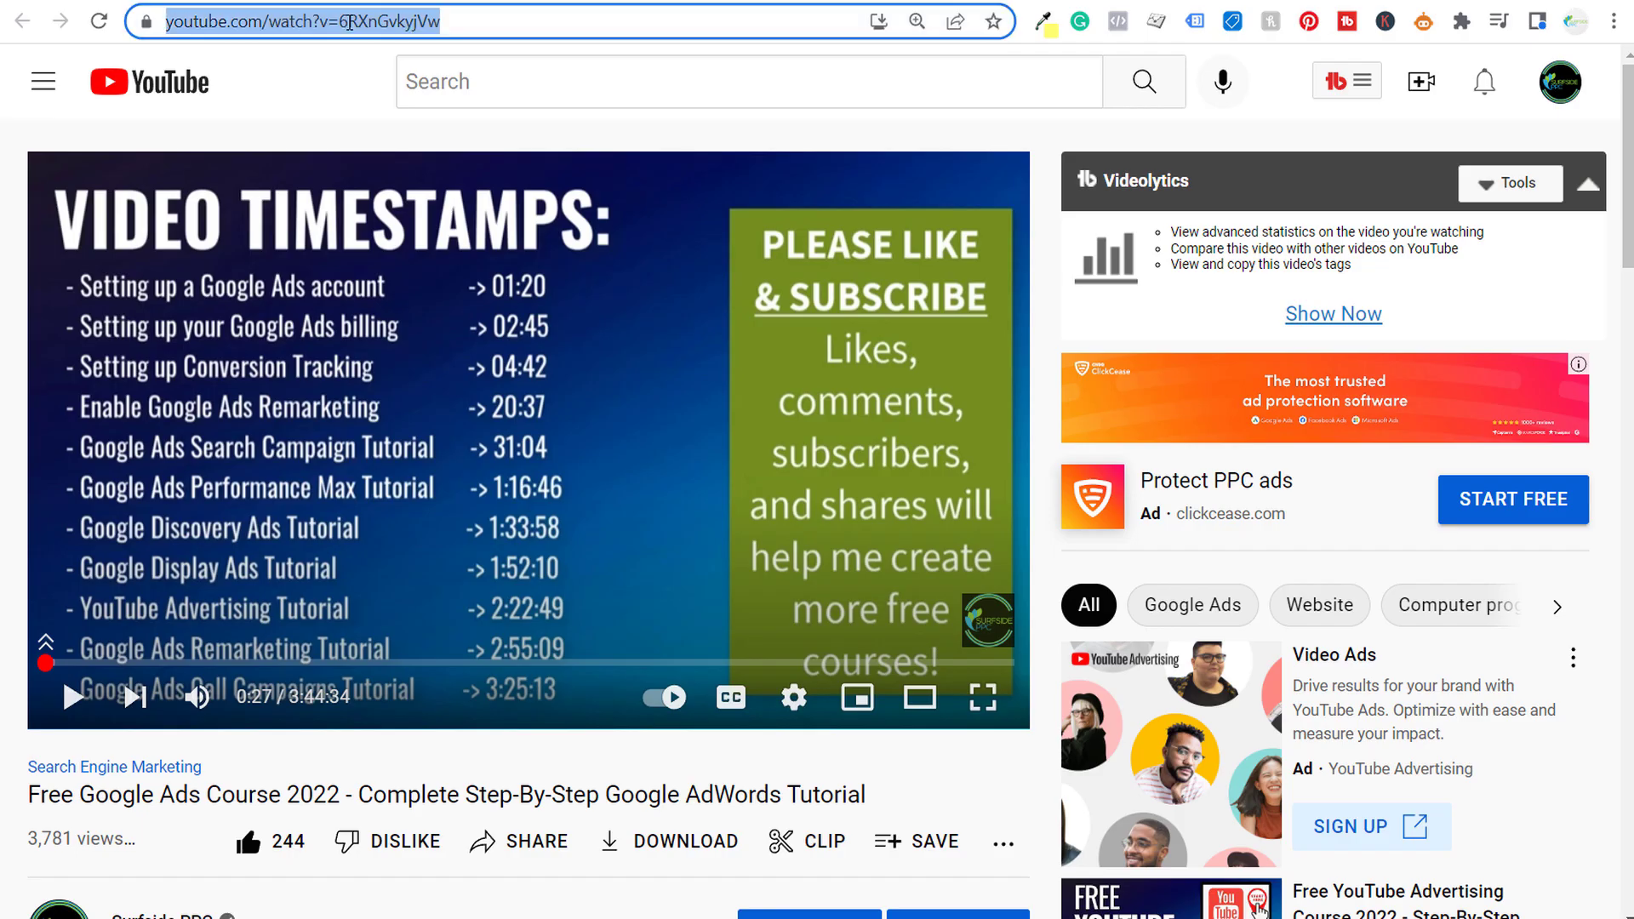
pyautogui.hotkey('ctrl', 'c')
pyautogui.hotkey('ctrl', 'shift', 'Tab')
pyautogui.click(290, 372)
pyautogui.hotkey('ctrl', 'v')
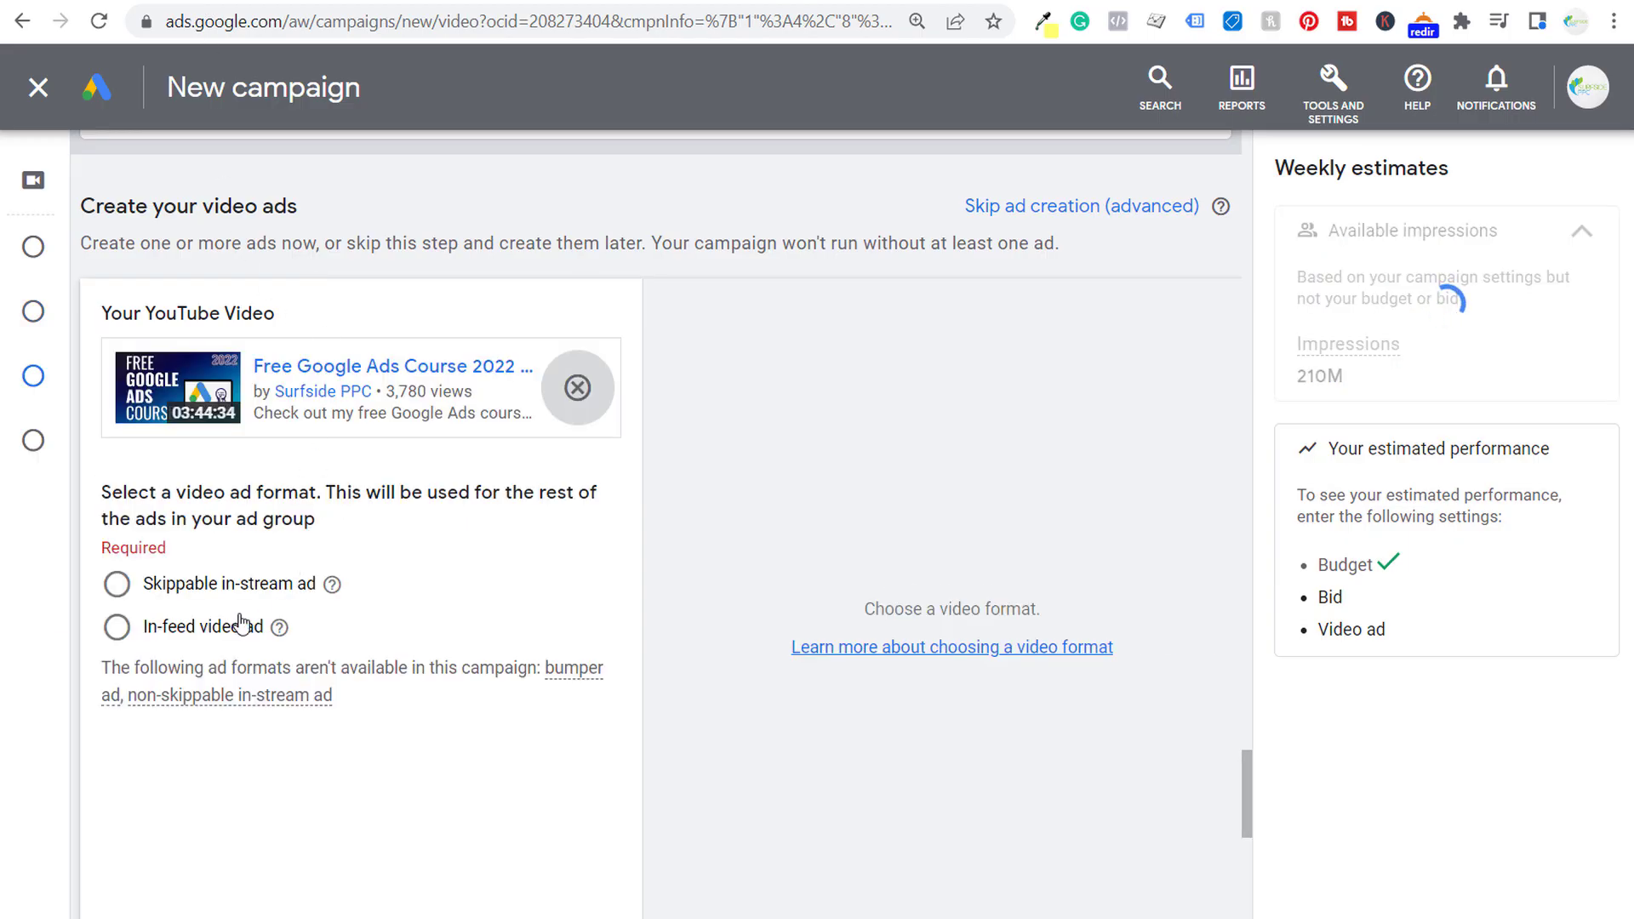
pyautogui.click(118, 628)
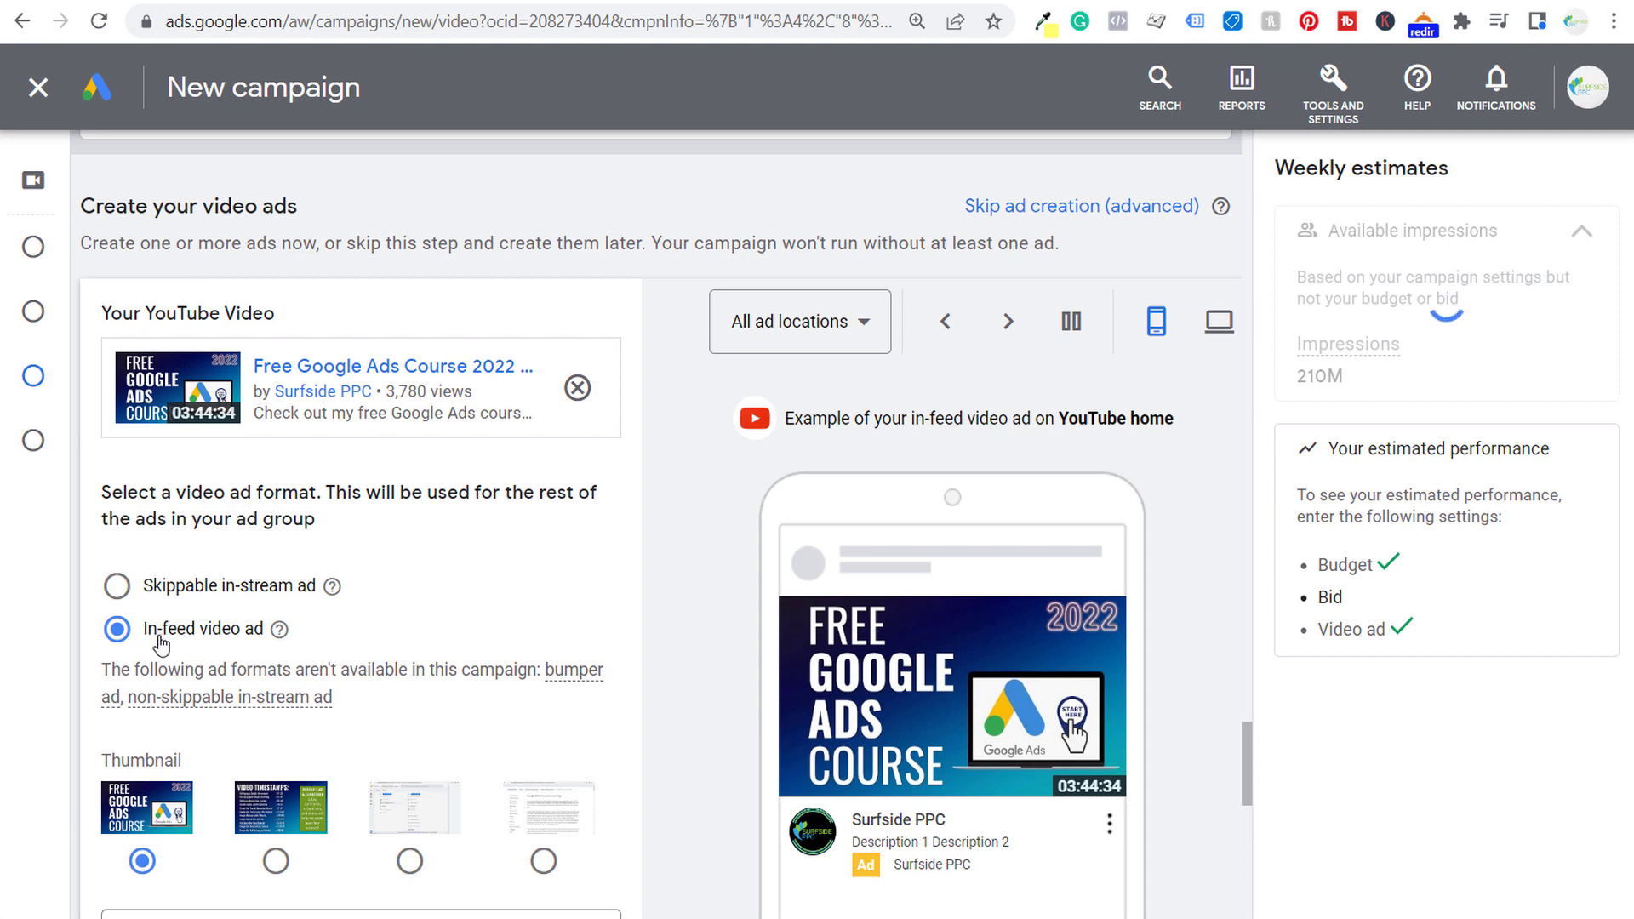
# Step: Set headline "100% Free Google Ads Course - Drive More Sales and Leads With Your Google Ads Campaigns", fill both descriptions and name it "In-Feed Video Ad 1"
pyautogui.scroll(-2, 422, 544)
pyautogui.scroll(-1, 438, 498)
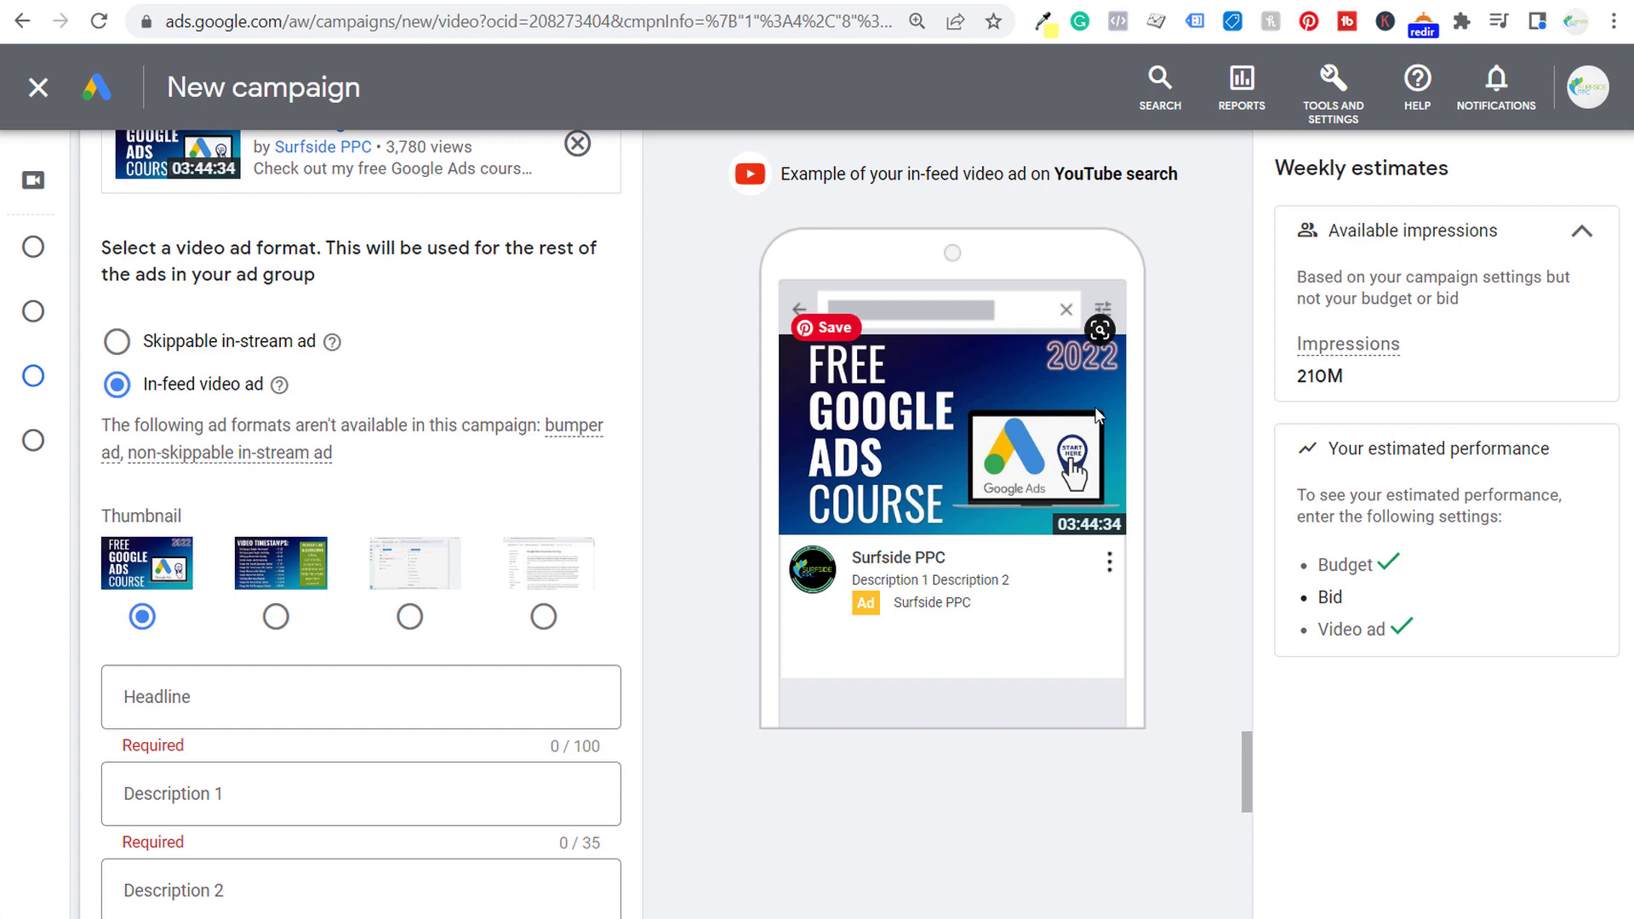
pyautogui.scroll(-1, 486, 423)
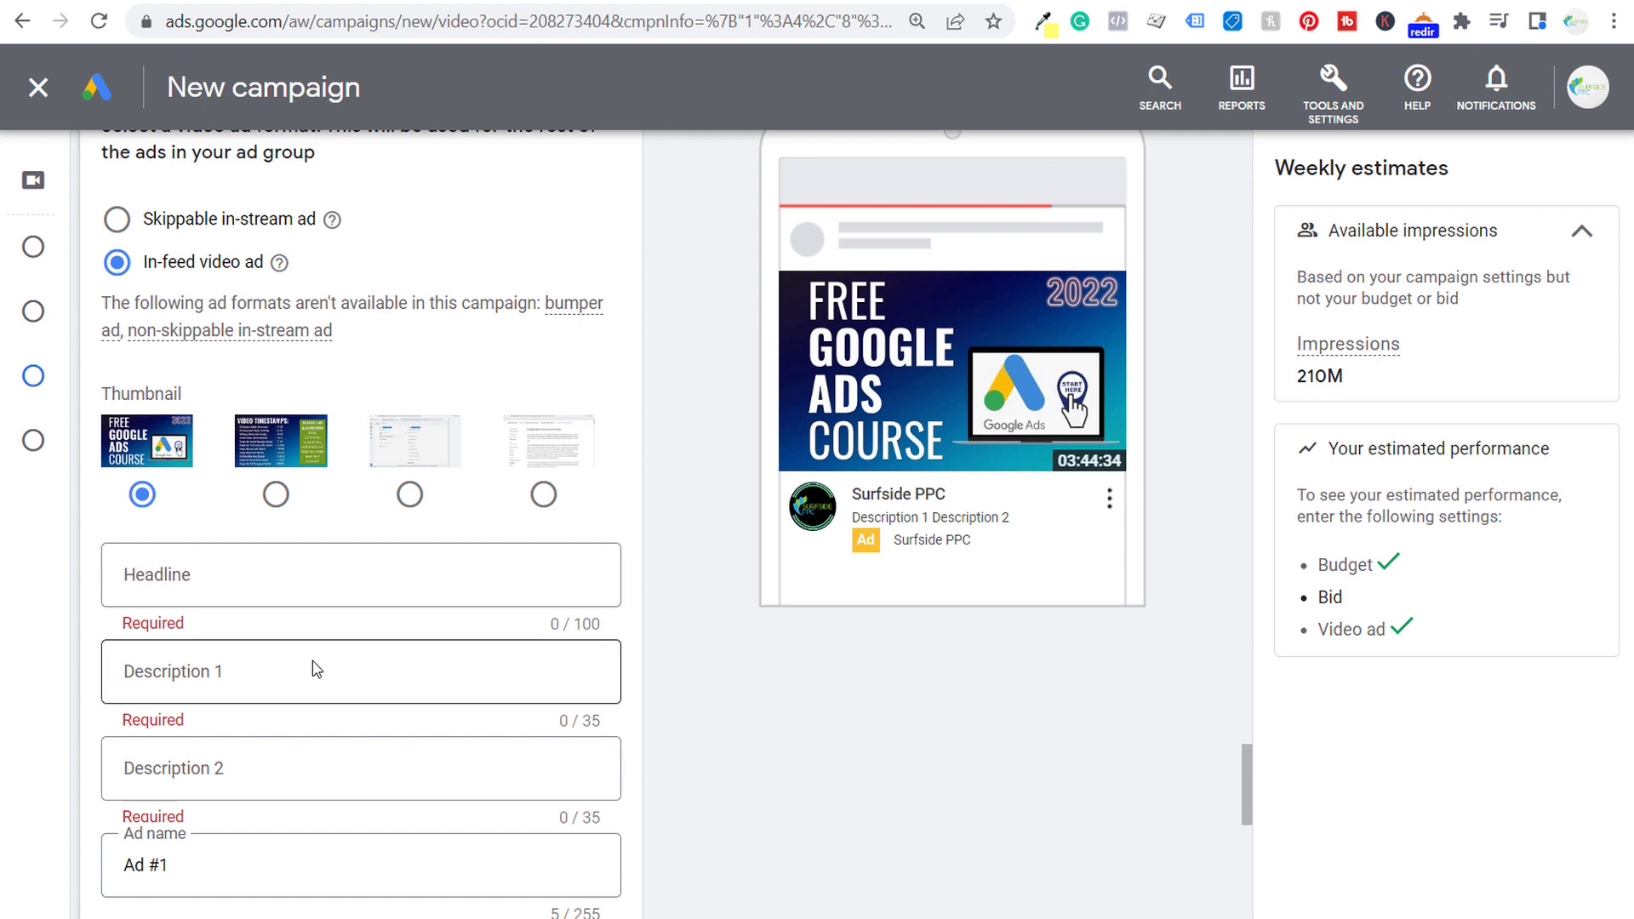
pyautogui.scroll(-1, 294, 716)
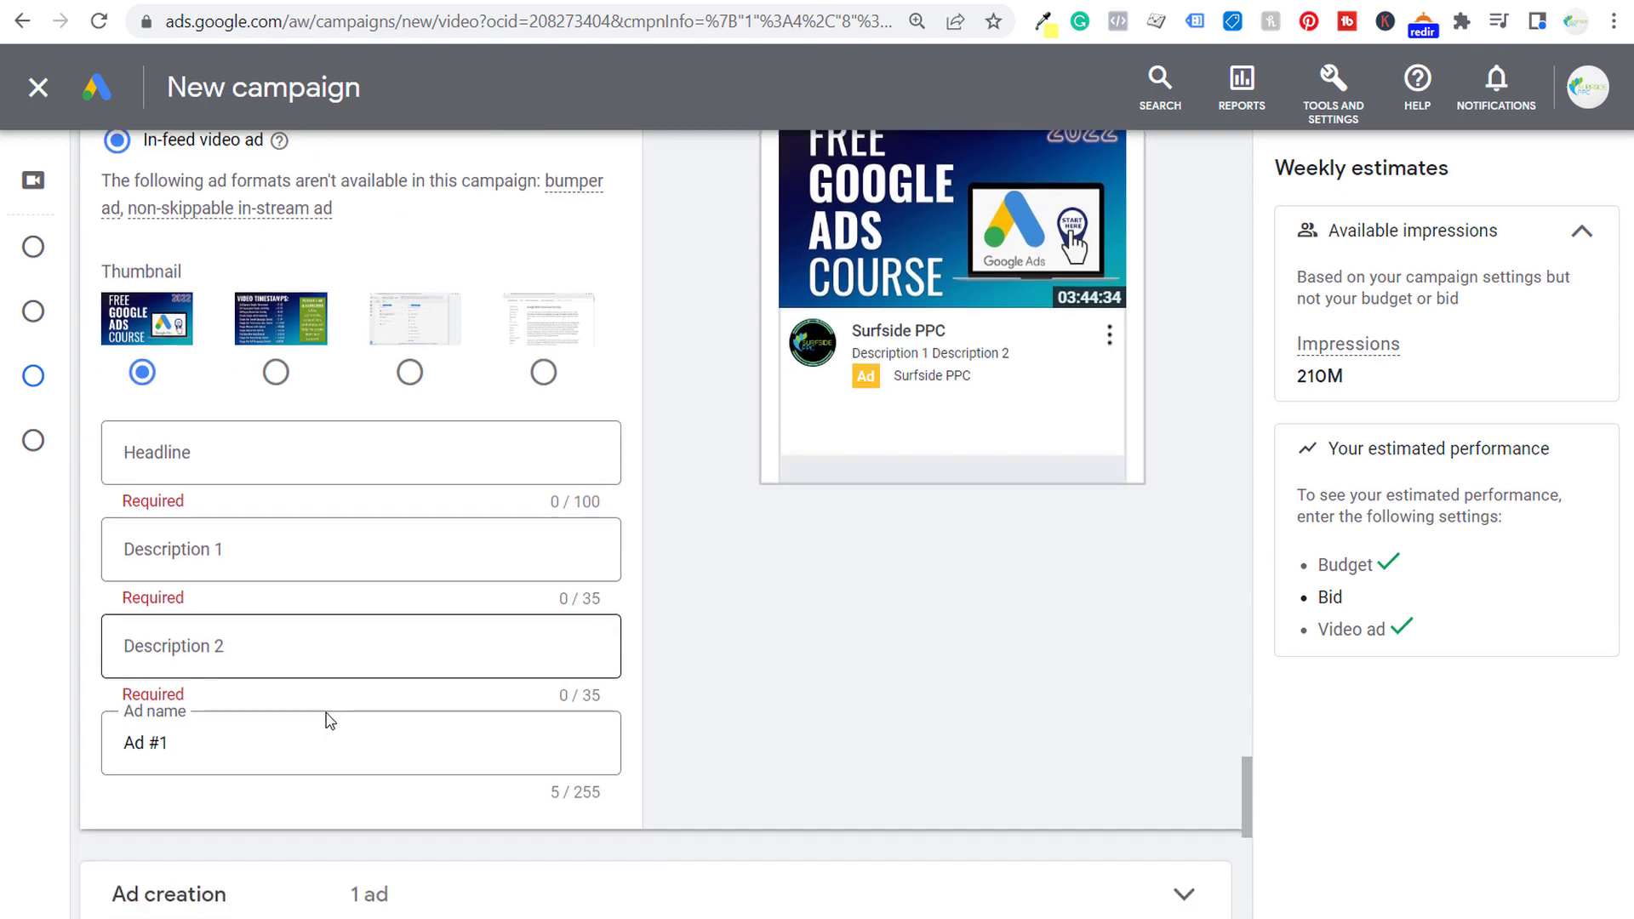
pyautogui.tripleClick(203, 737)
pyautogui.moveTo(45, 749)
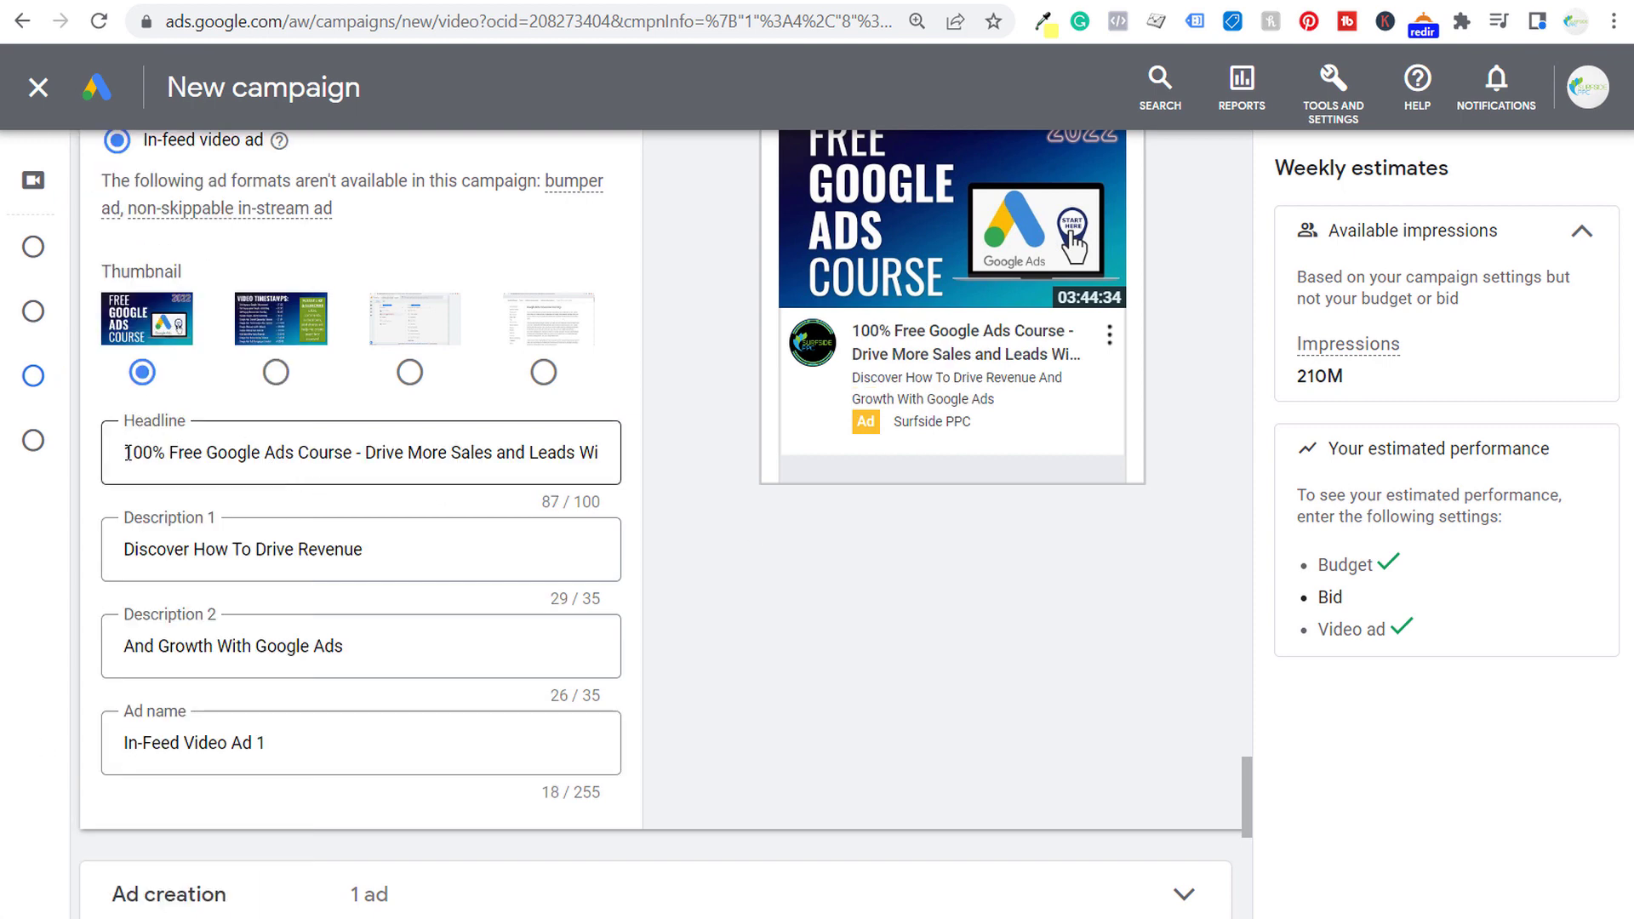
# Step: Review the full headline, the first description and the ad name of the first in-feed ad
pyautogui.moveTo(128, 452); pyautogui.dragTo(600, 452)
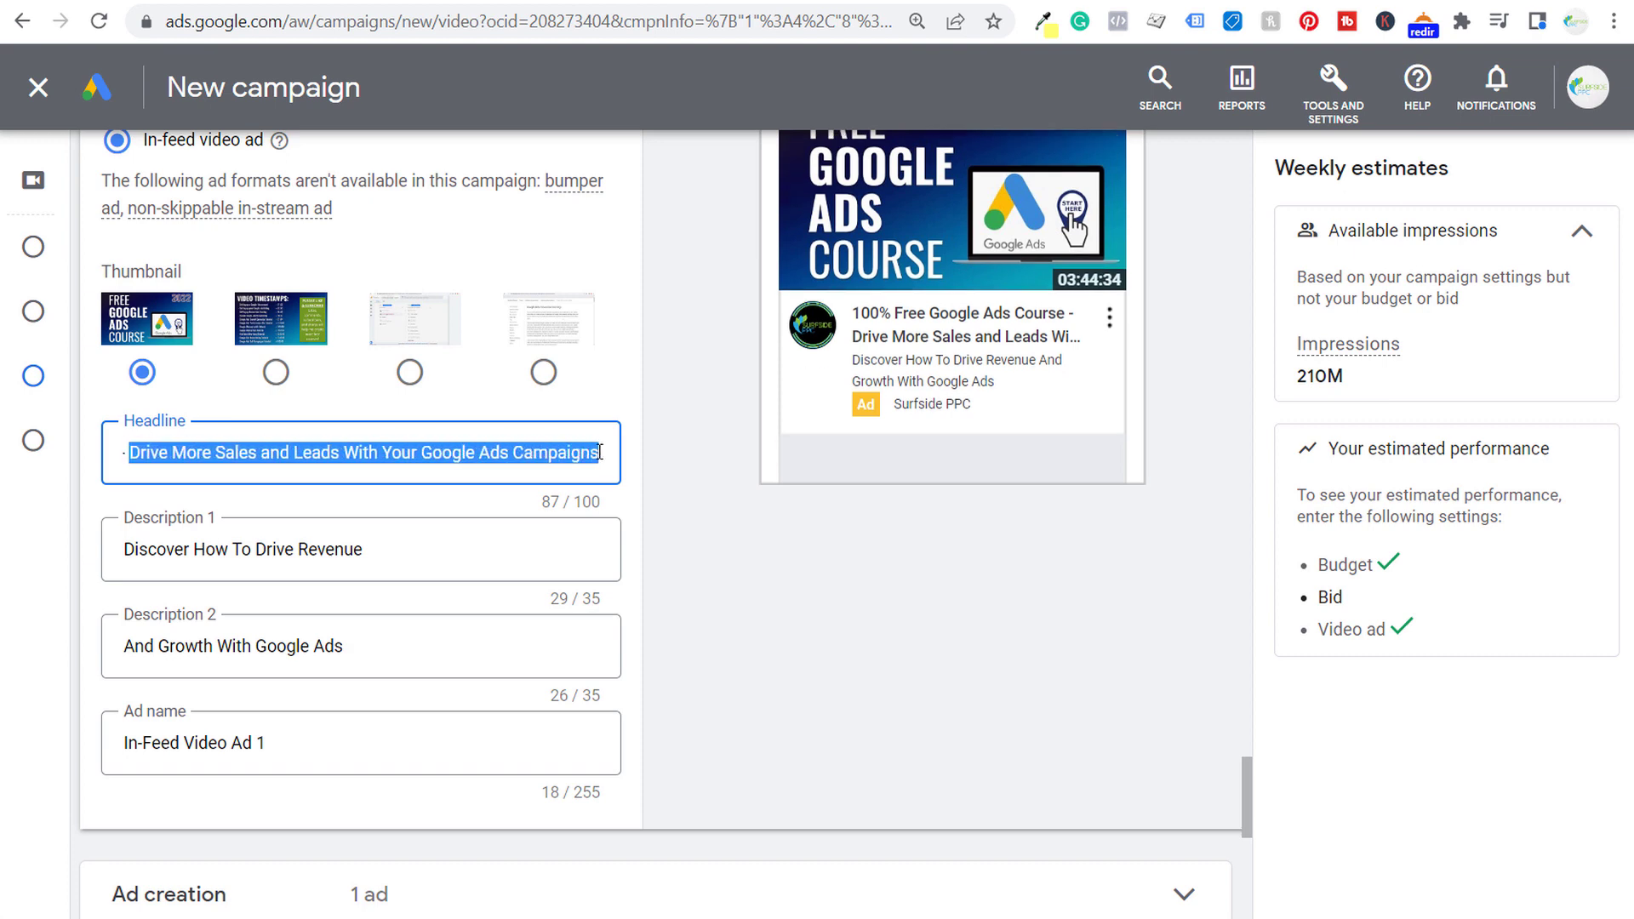
pyautogui.click(806, 561)
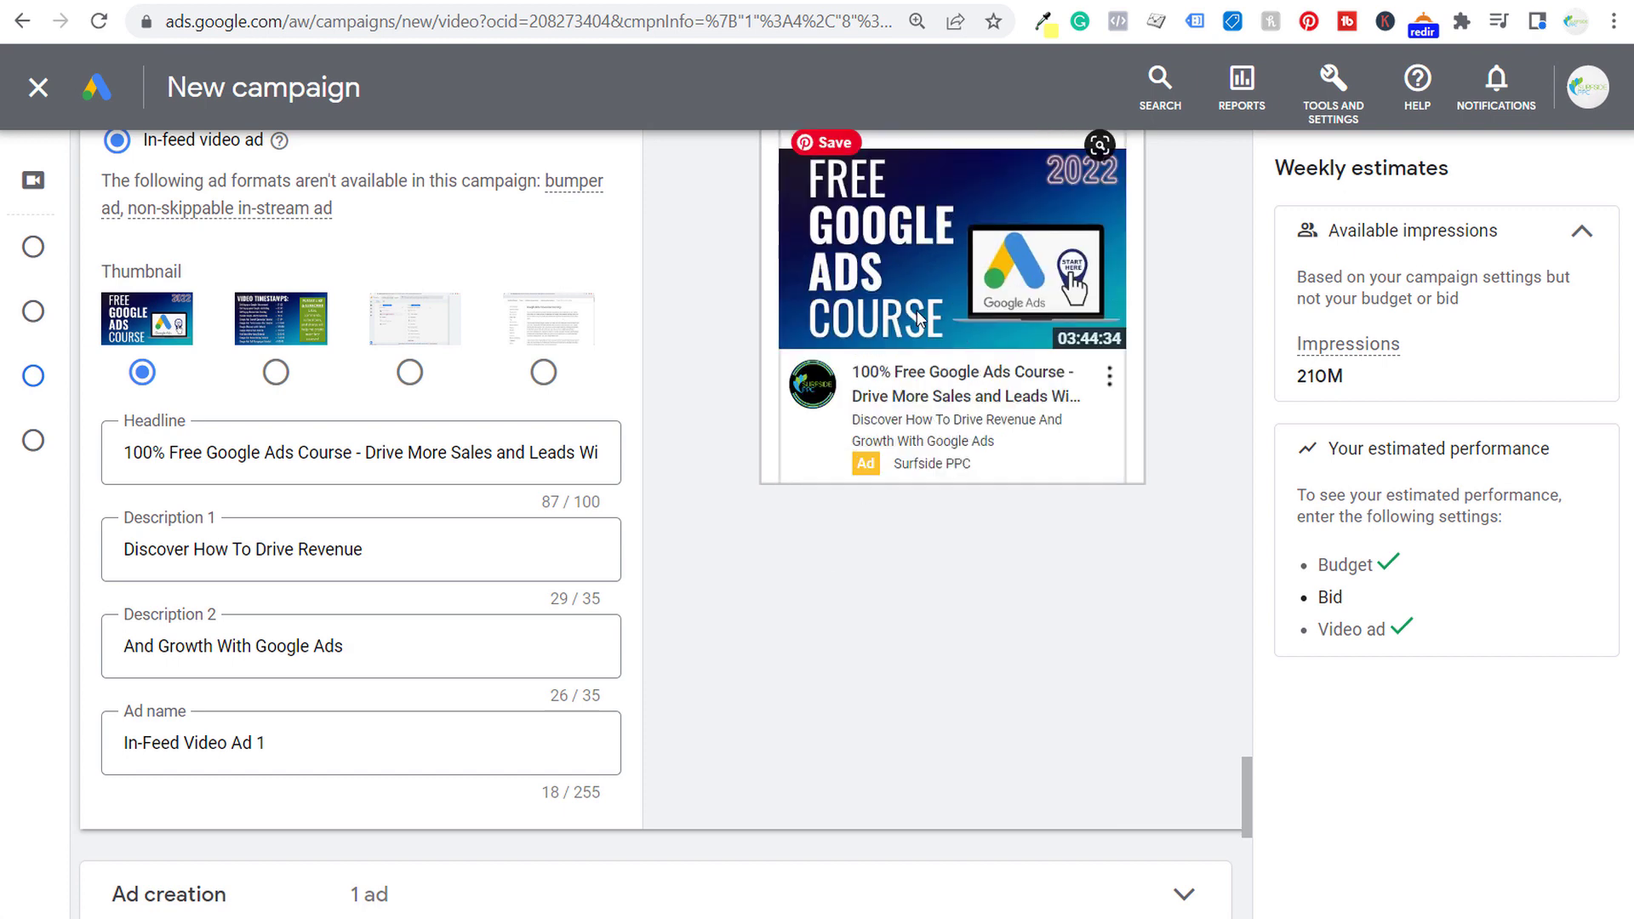
pyautogui.click(126, 550)
pyautogui.moveTo(126, 550); pyautogui.dragTo(427, 551)
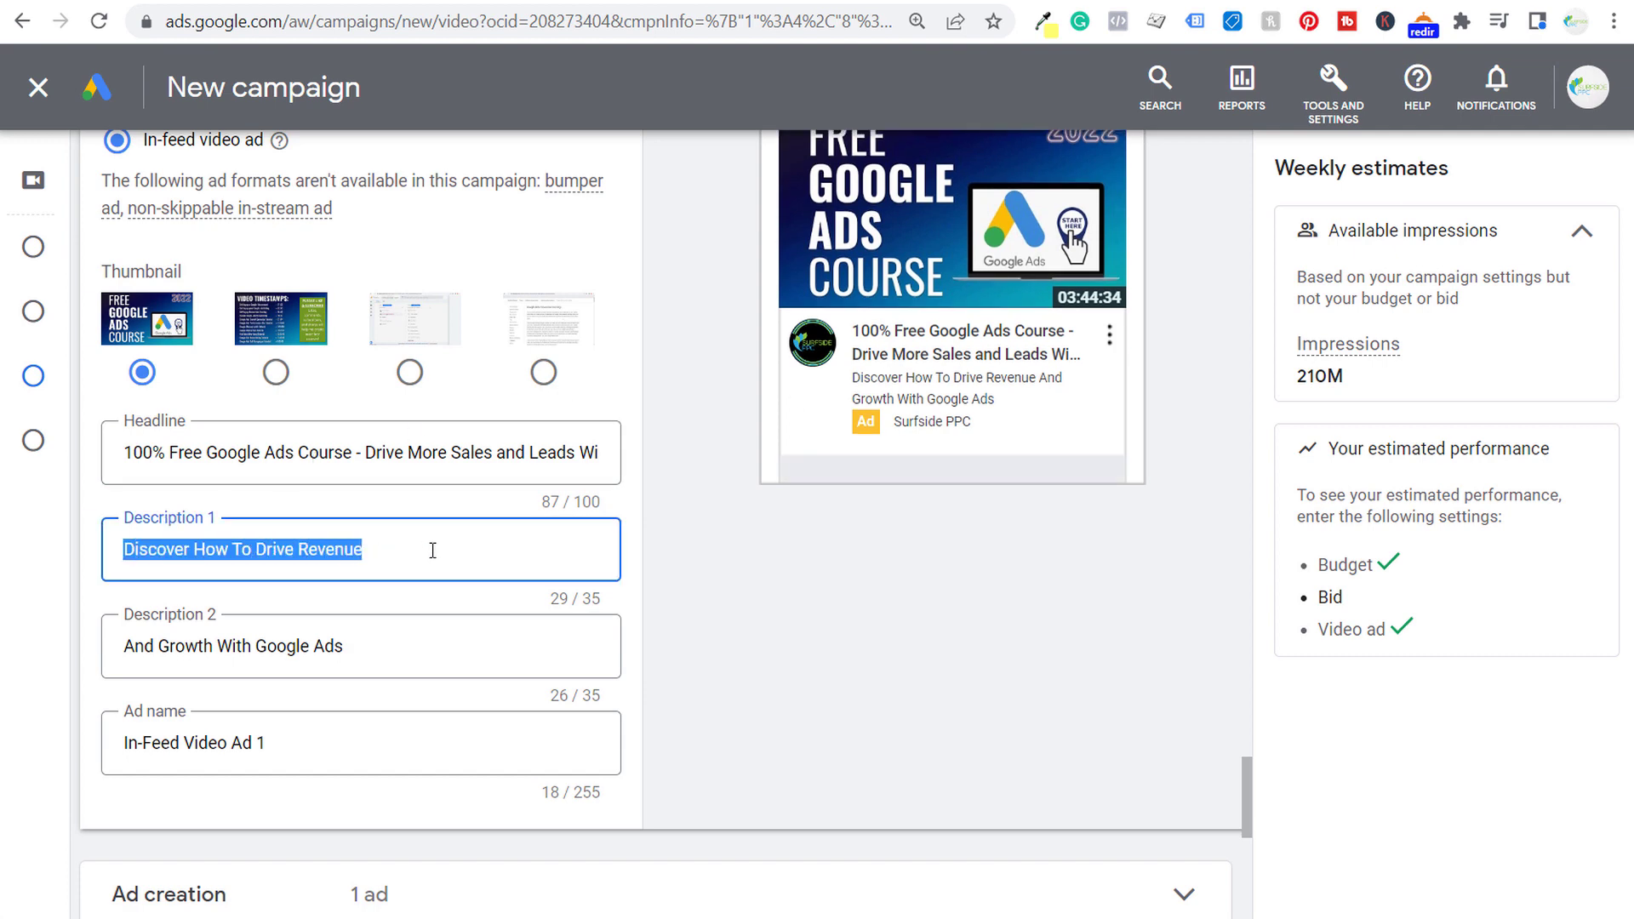
pyautogui.click(225, 743)
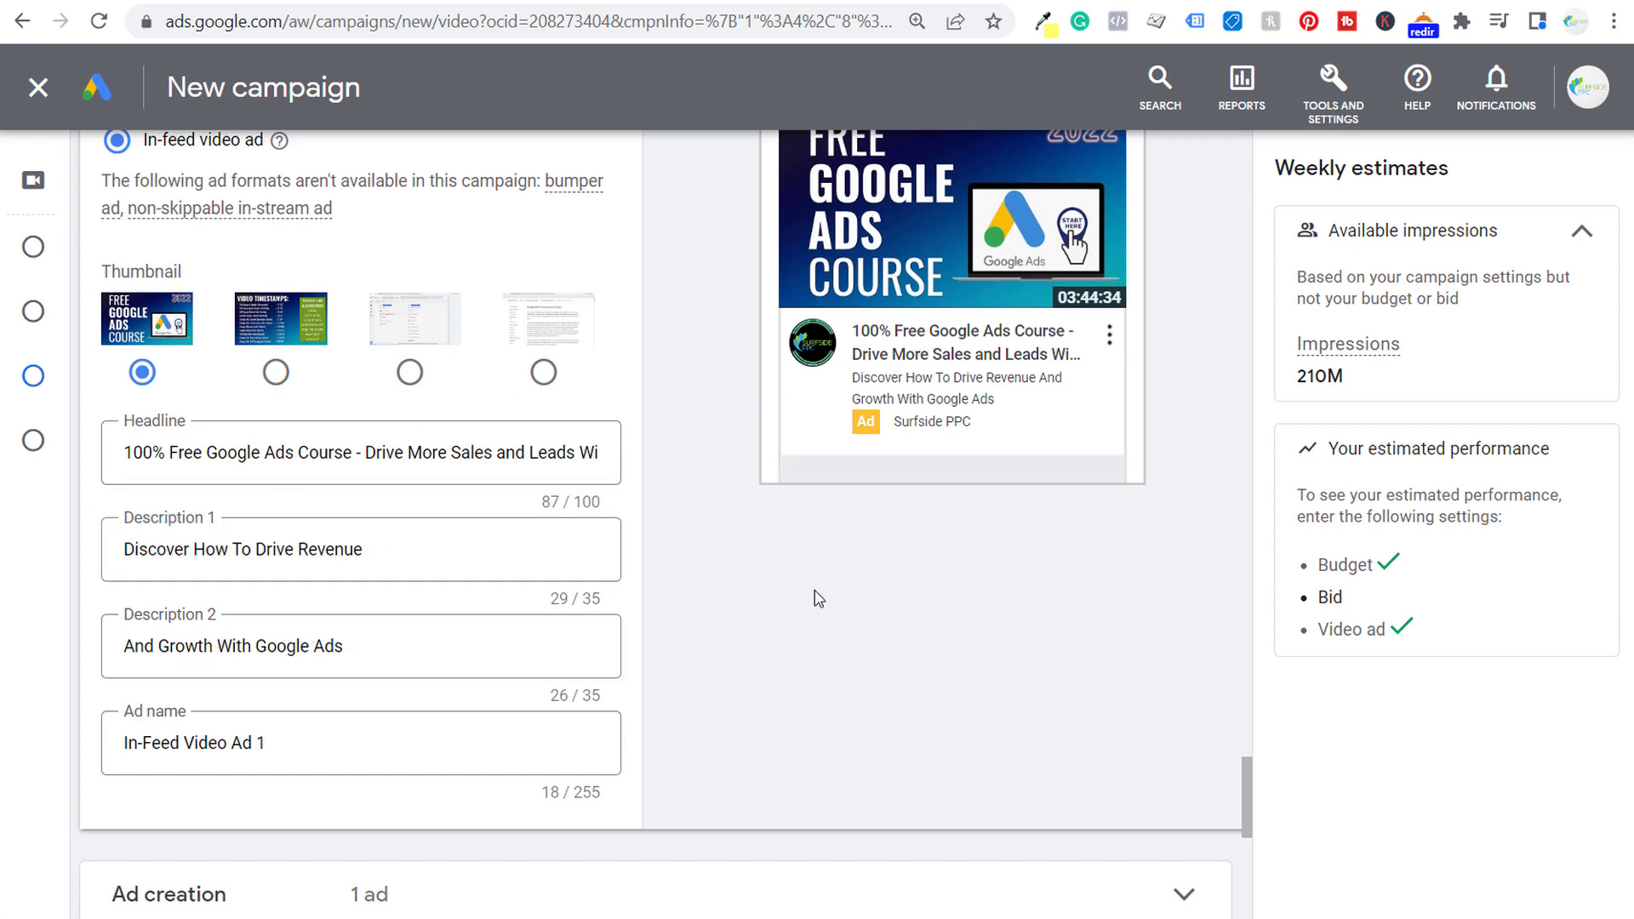
pyautogui.moveTo(126, 743); pyautogui.dragTo(529, 710)
pyautogui.click(697, 643)
# Step: Add a second in-feed video ad to the ad group using the same Free Google Ads Course 2022 YouTube video
pyautogui.scroll(-3, 719, 584)
pyautogui.click(1179, 656)
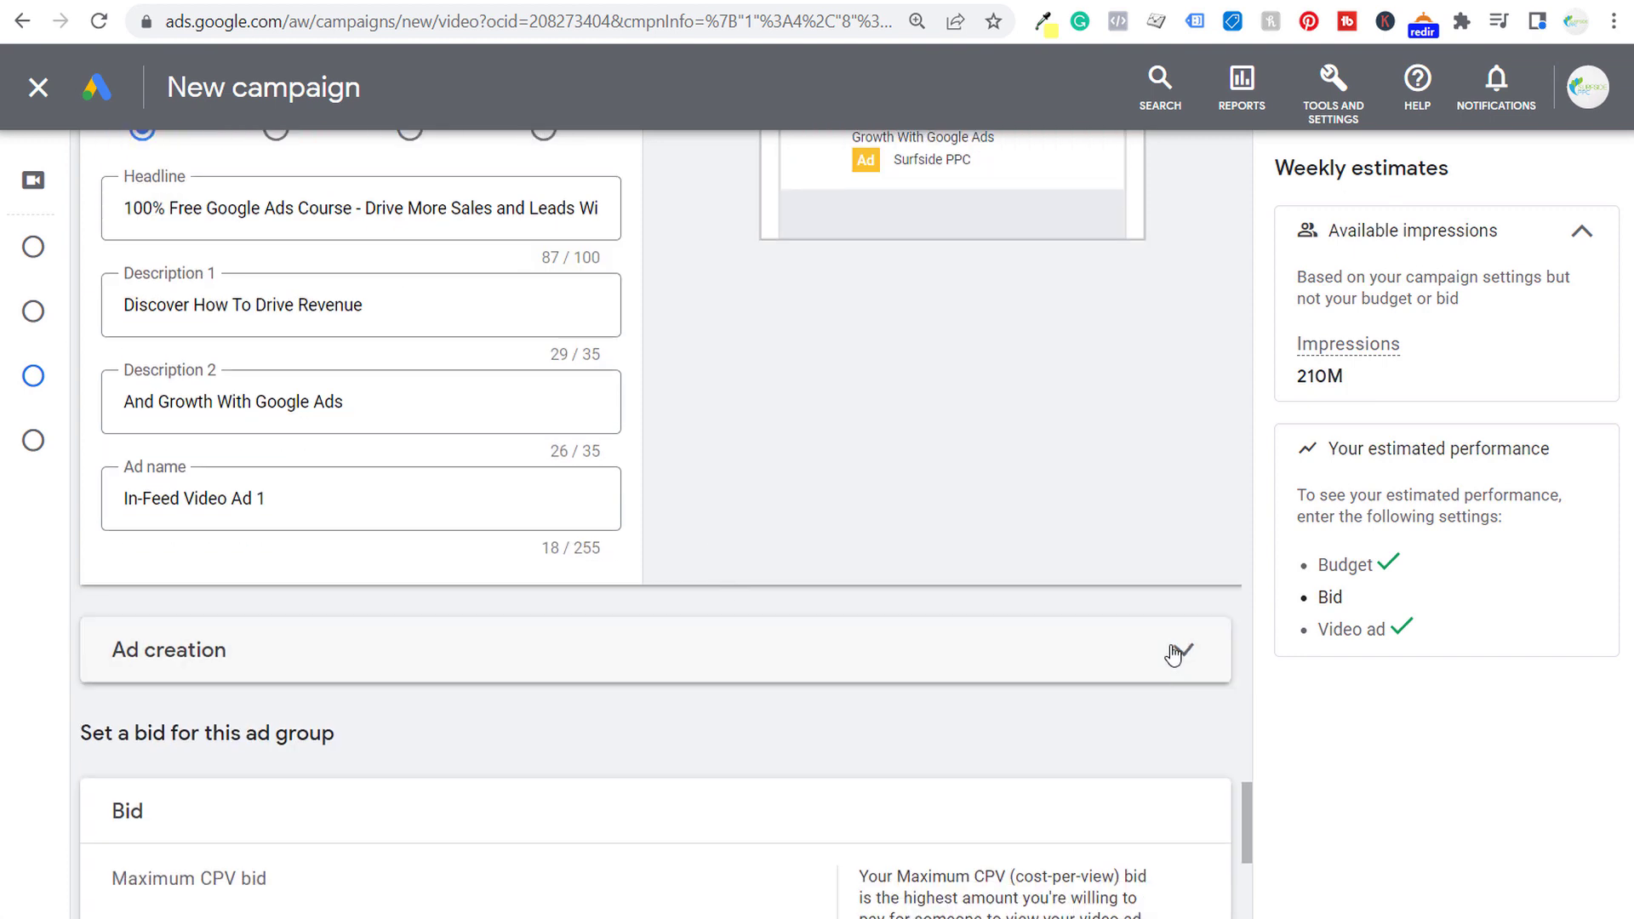
pyautogui.scroll(-4, 996, 471)
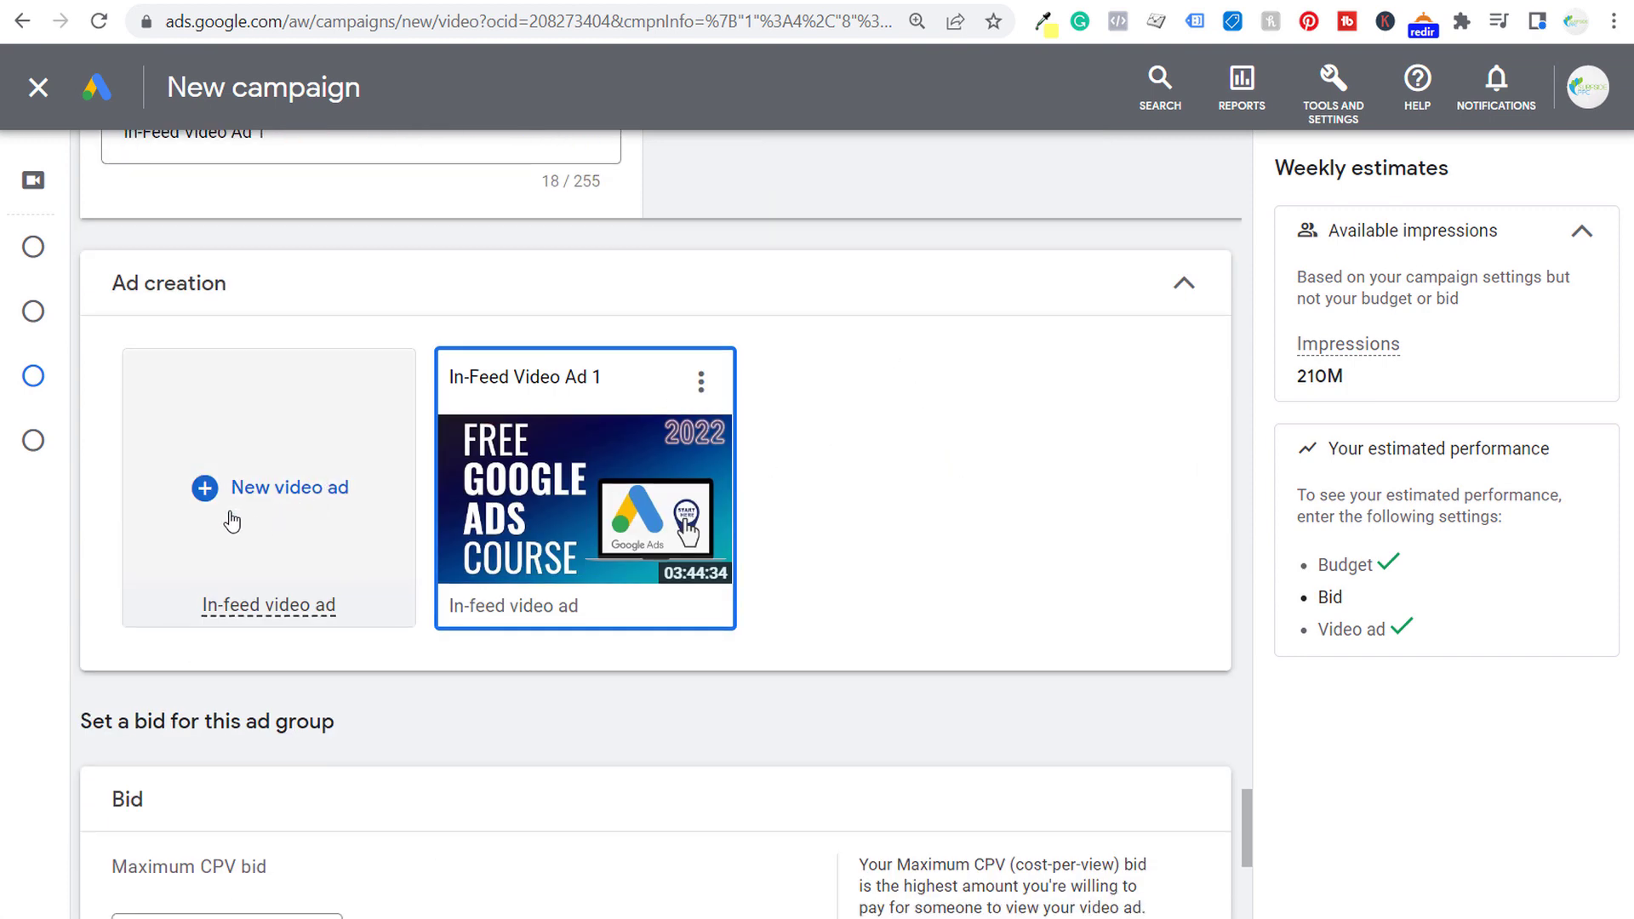
pyautogui.click(215, 489)
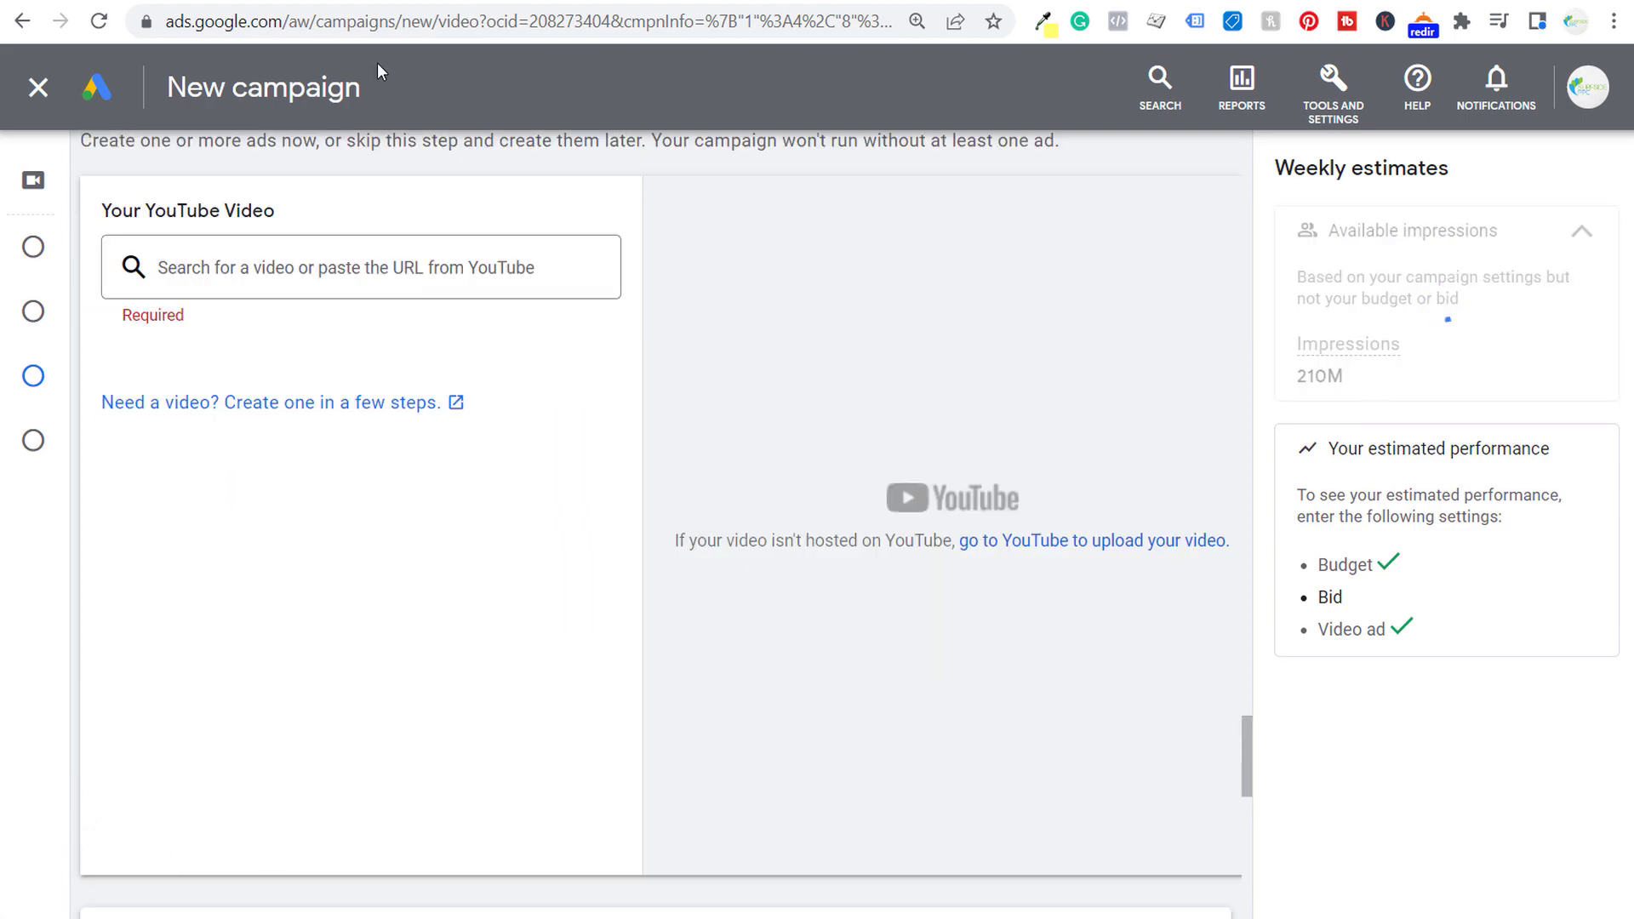
pyautogui.click(377, 2)
pyautogui.click(385, 21)
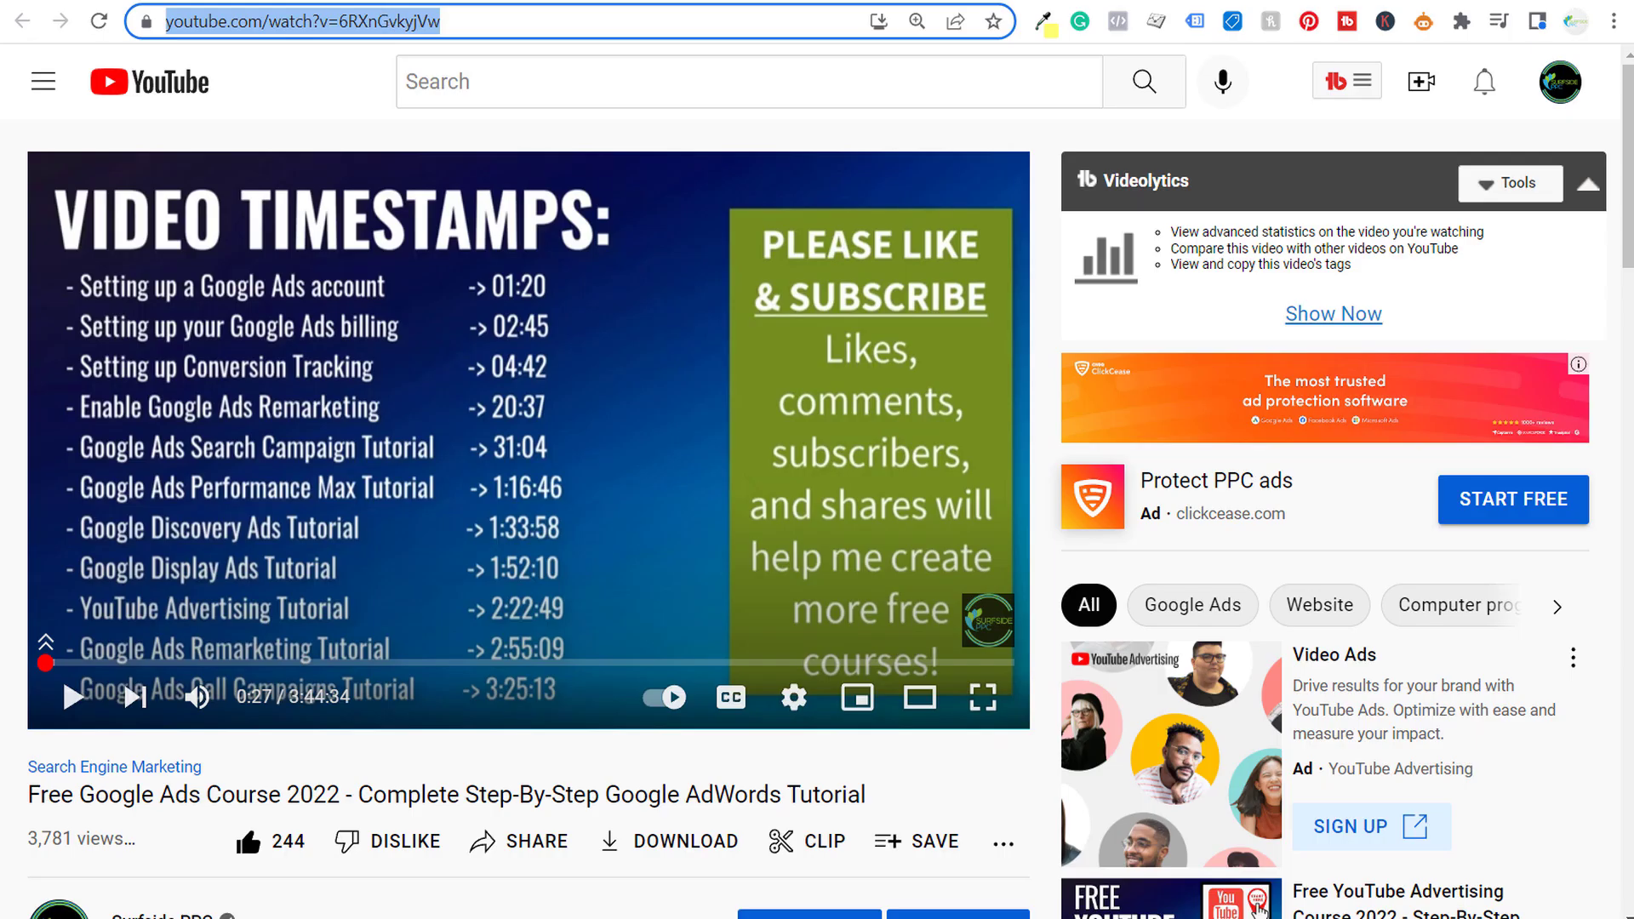
pyautogui.hotkey('ctrl', 'c')
pyautogui.hotkey('ctrl', 'shift', 'Tab')
pyautogui.click(267, 265)
pyautogui.hotkey('ctrl', 'v')
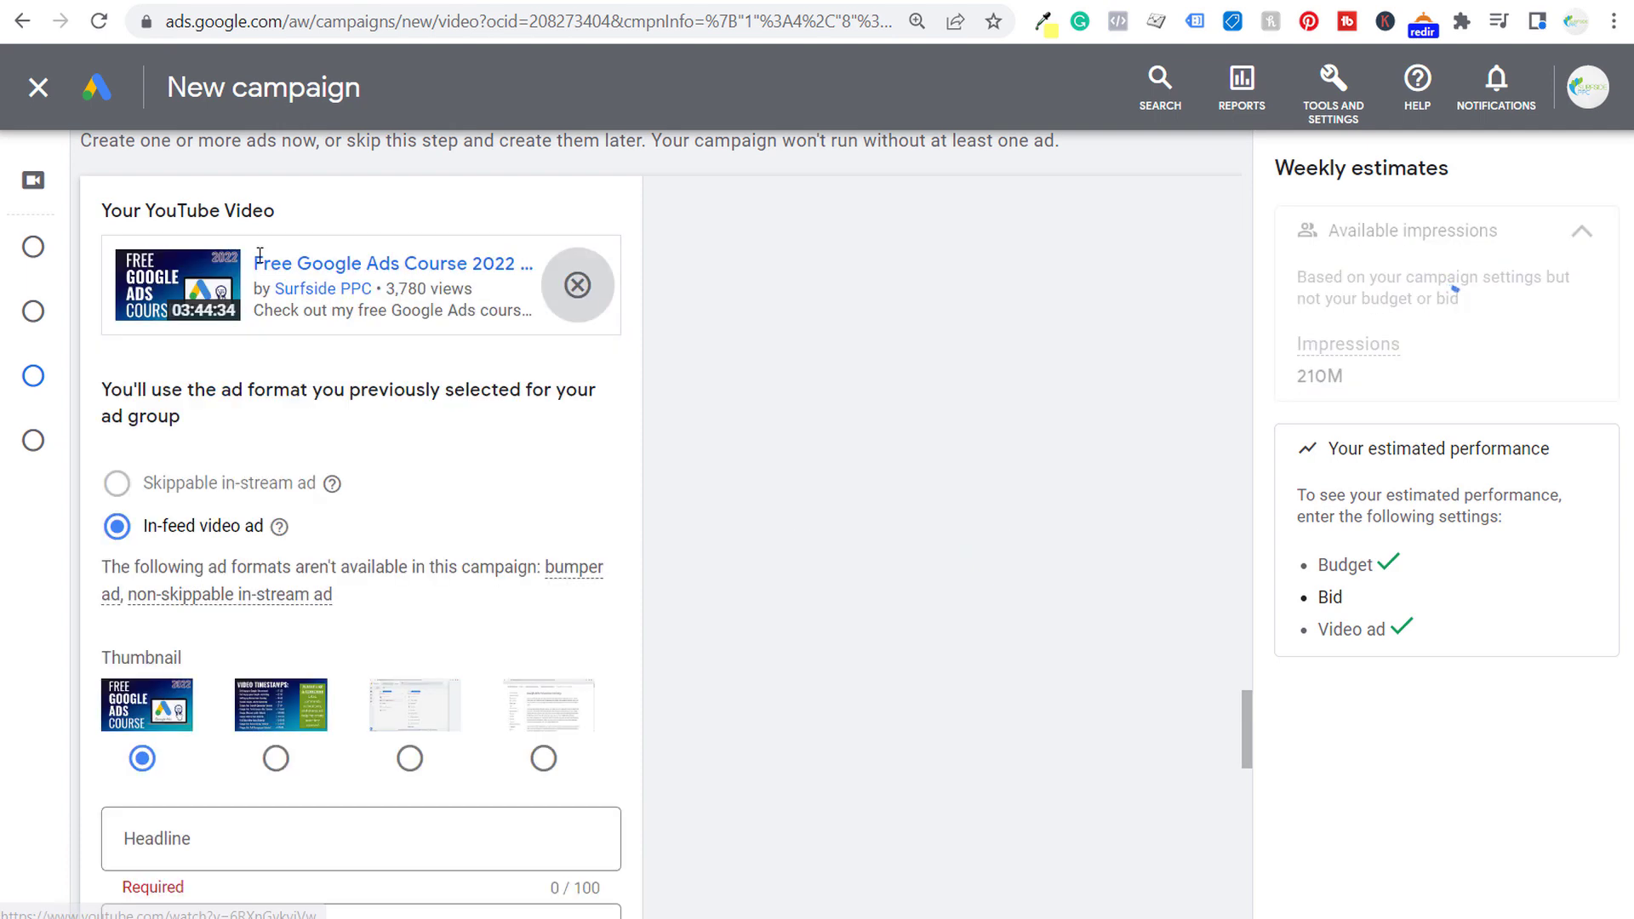
# Step: Enter headline "Discover How To Drive More Business Revenue in 2022 and Beyond With Google Ads", descriptions "Grow Faster and More Efficiently", "With Our Google Ads Best Practices"
pyautogui.scroll(-3, 463, 400)
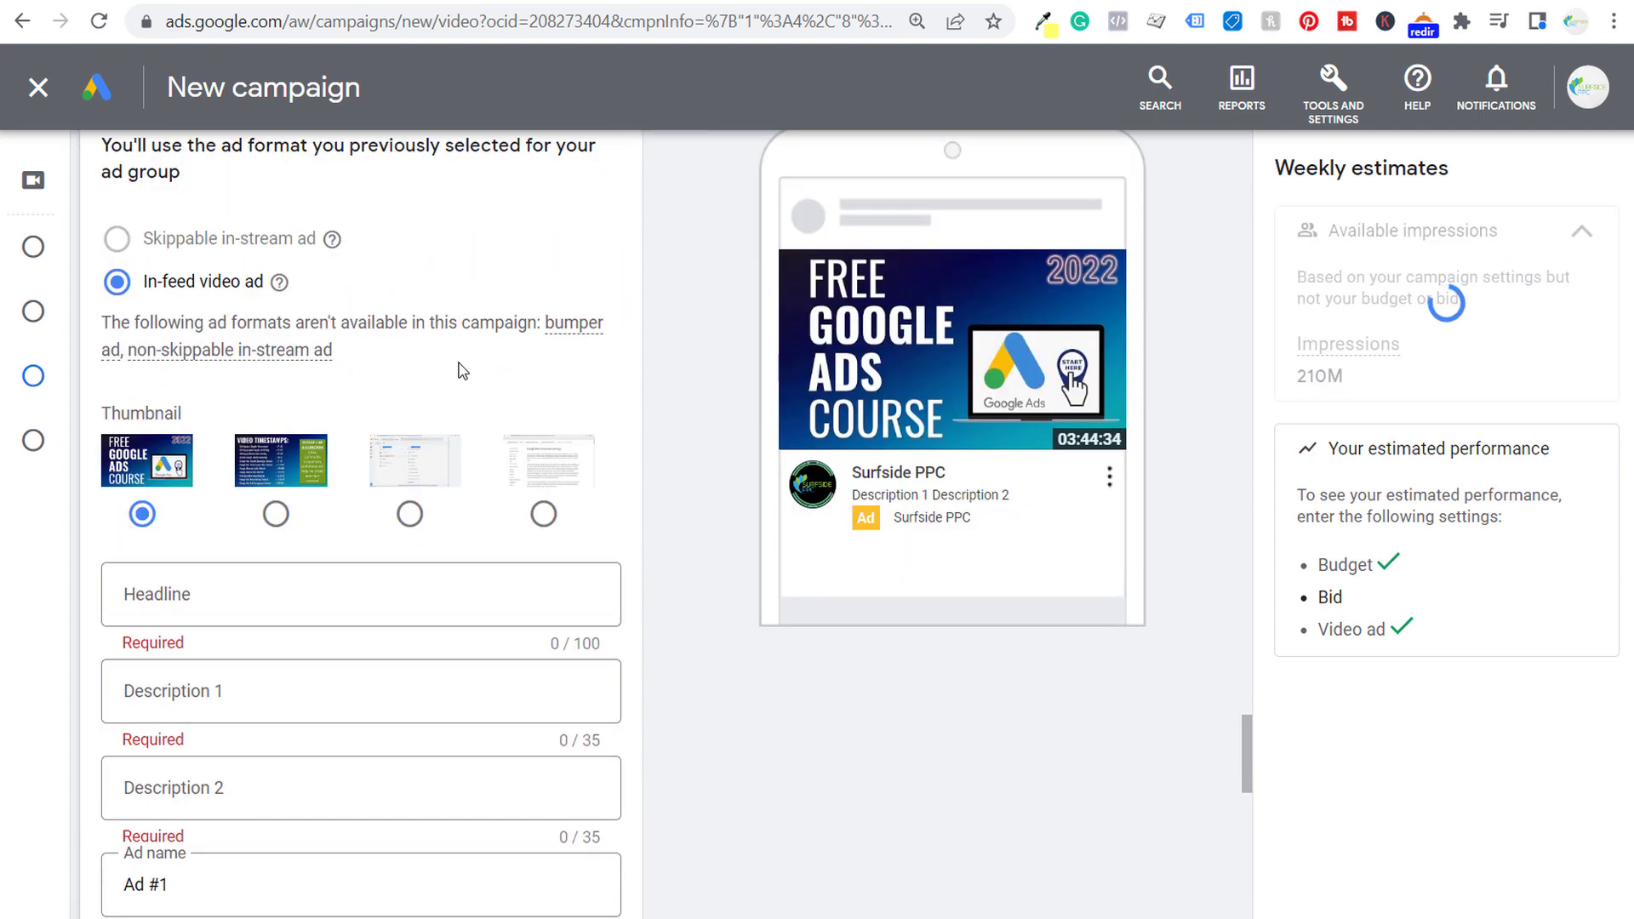
pyautogui.scroll(-3, 461, 375)
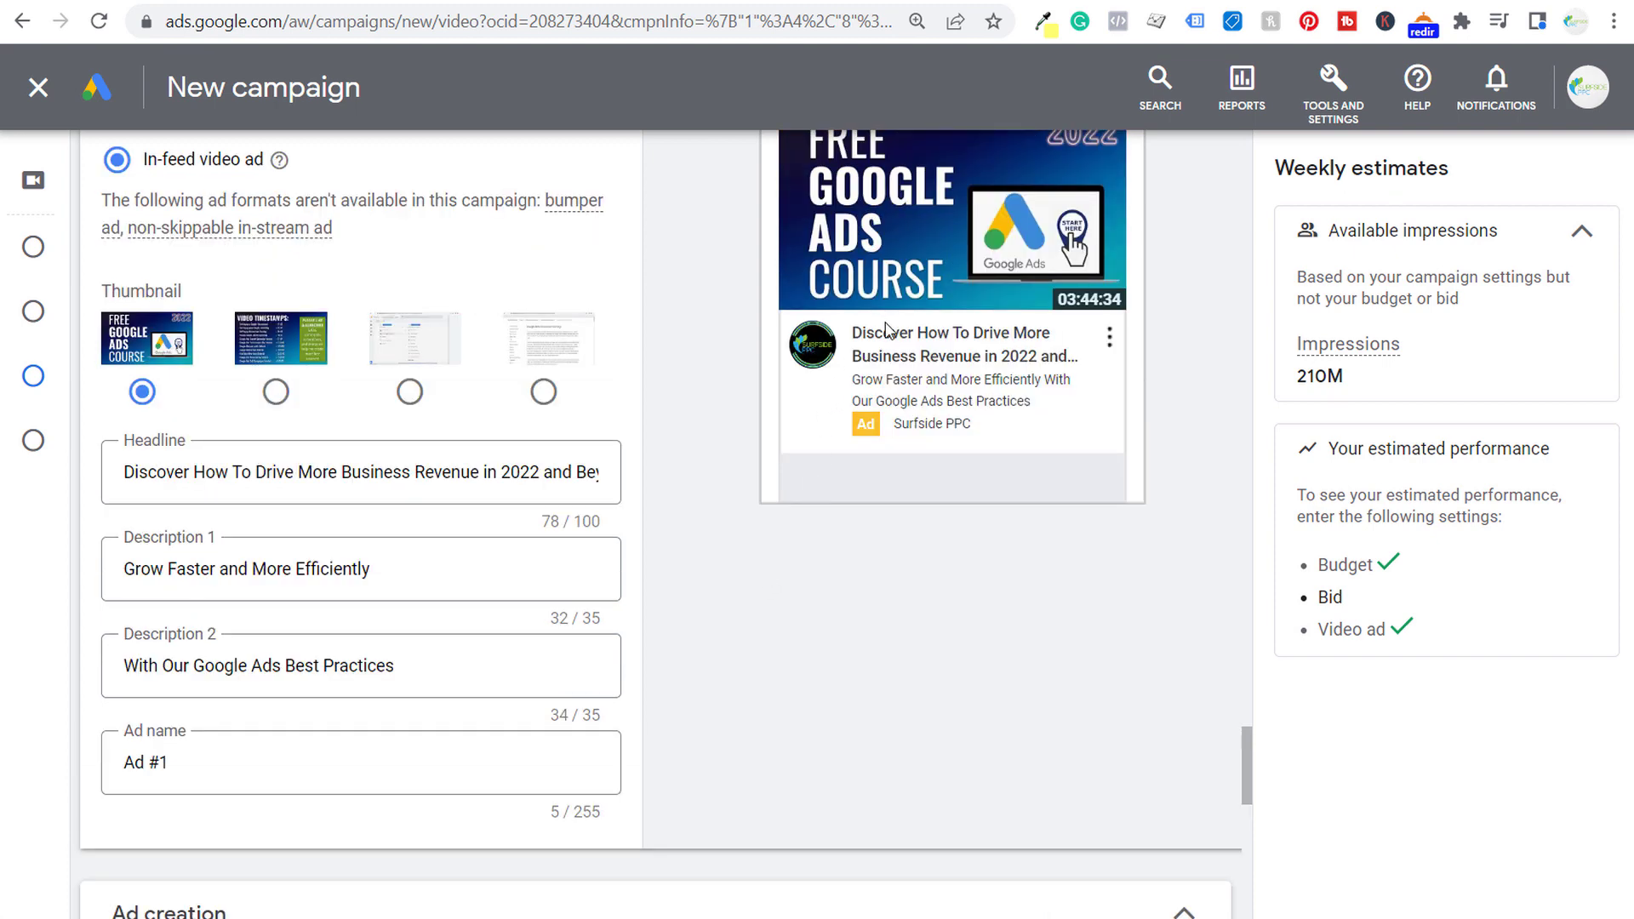
pyautogui.moveTo(266, 473); pyautogui.dragTo(608, 479)
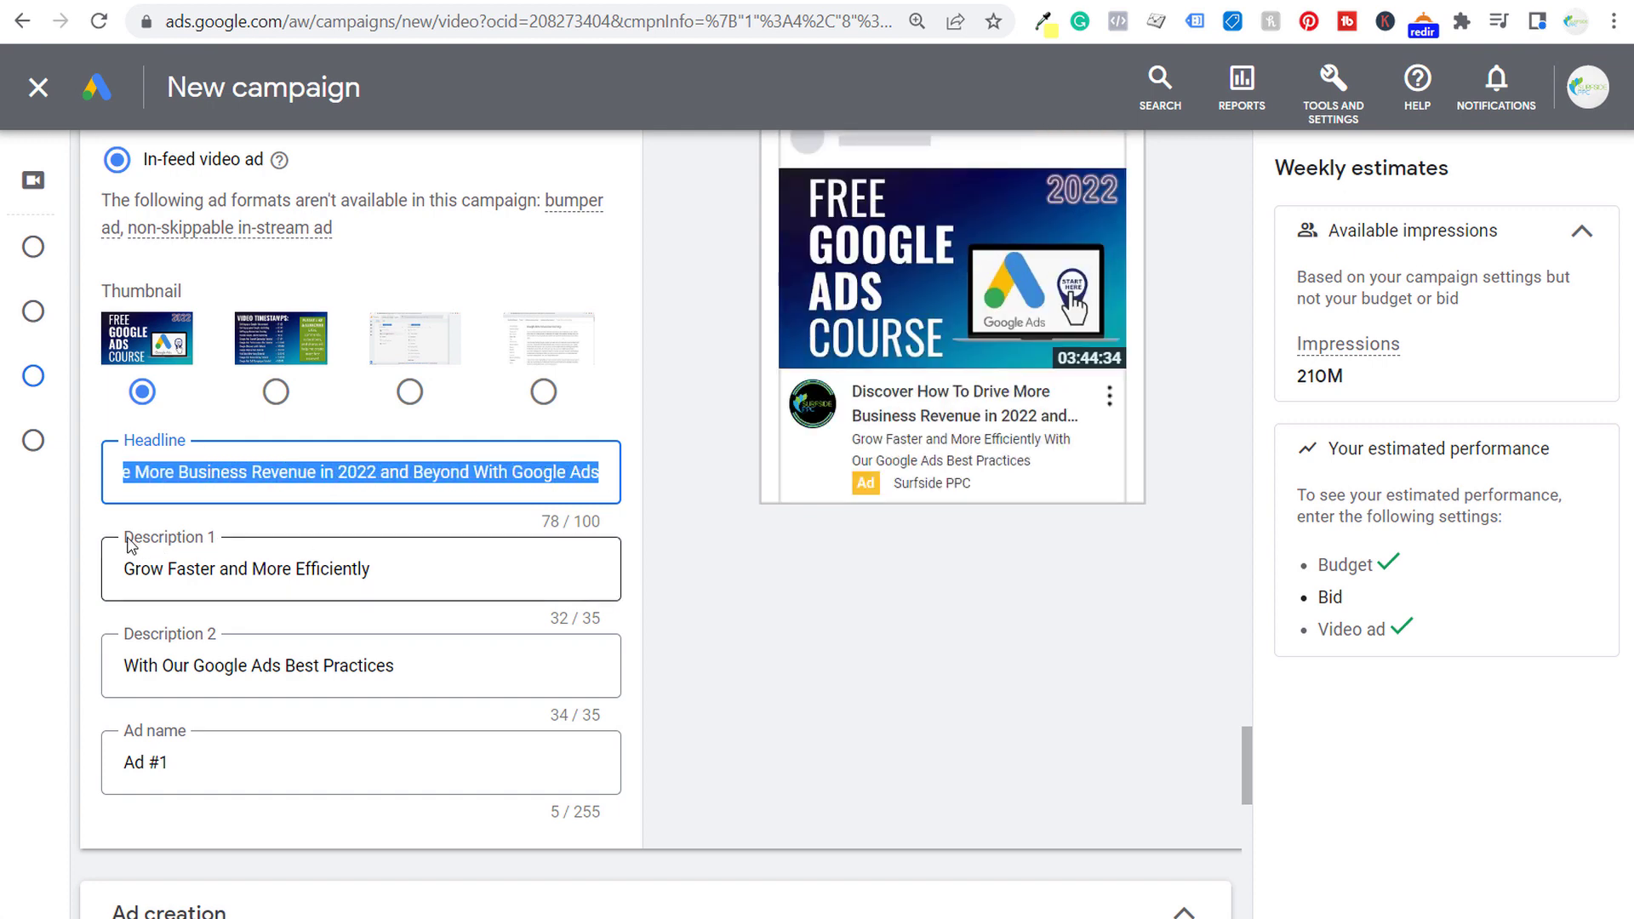
pyautogui.moveTo(142, 568); pyautogui.dragTo(375, 569)
pyautogui.moveTo(173, 665); pyautogui.dragTo(559, 663)
pyautogui.click(870, 620)
# Step: Name the second ad "In-Feed Video Ad 2"
pyautogui.scroll(-1, 328, 746)
pyautogui.moveTo(238, 664); pyautogui.dragTo(70, 647)
pyautogui.write('I')
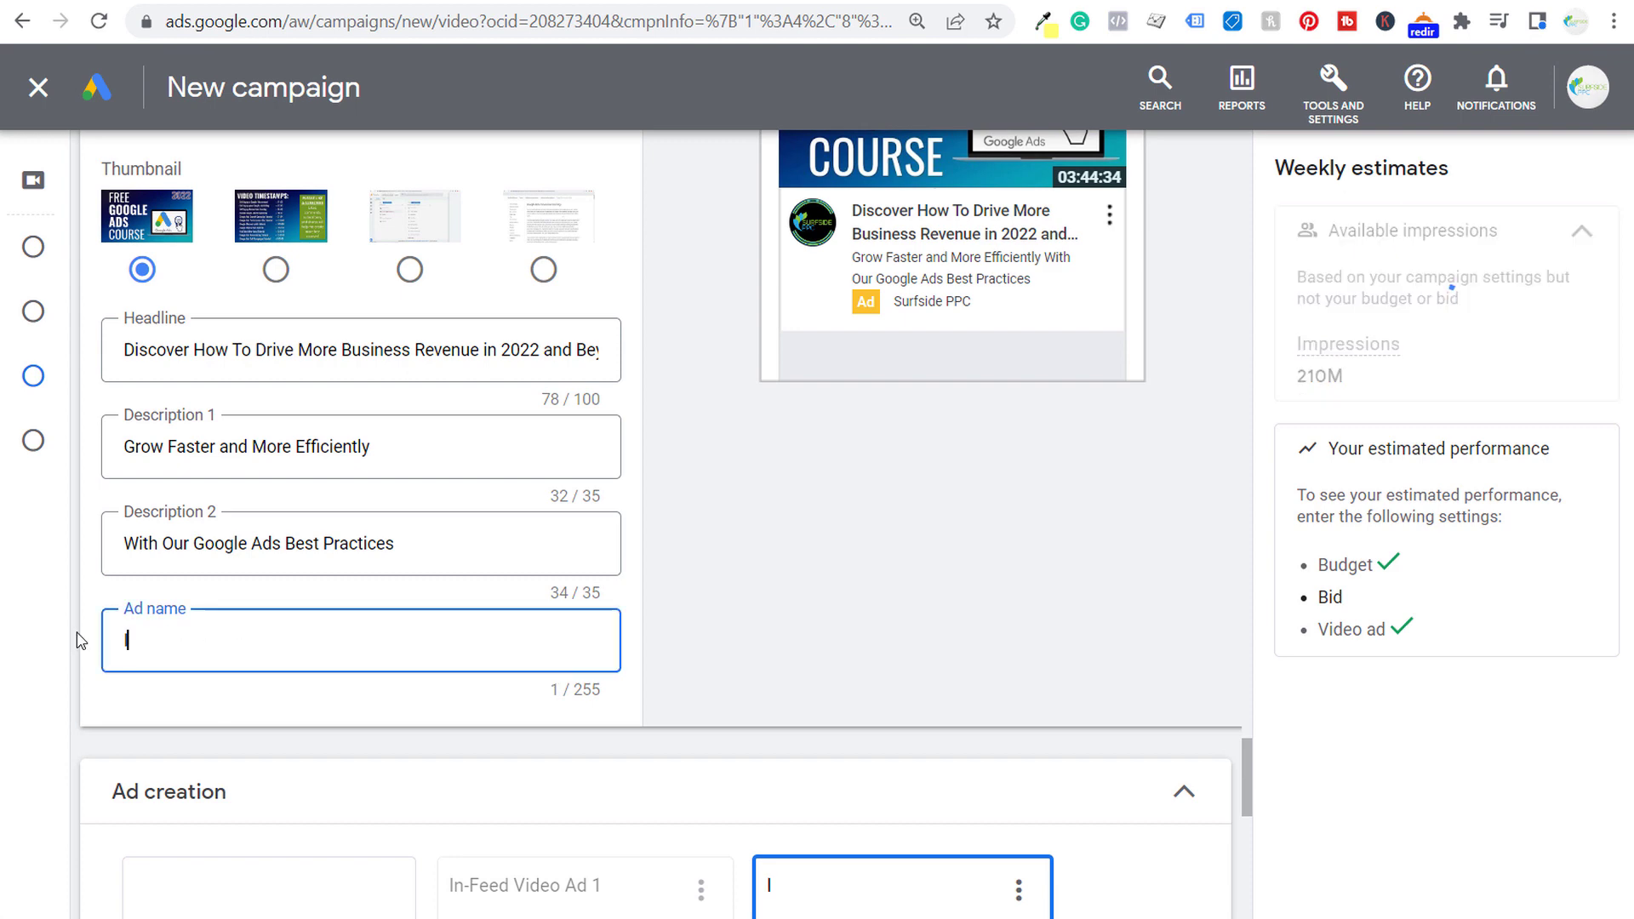
pyautogui.write('n-Feed Video Ad 2')
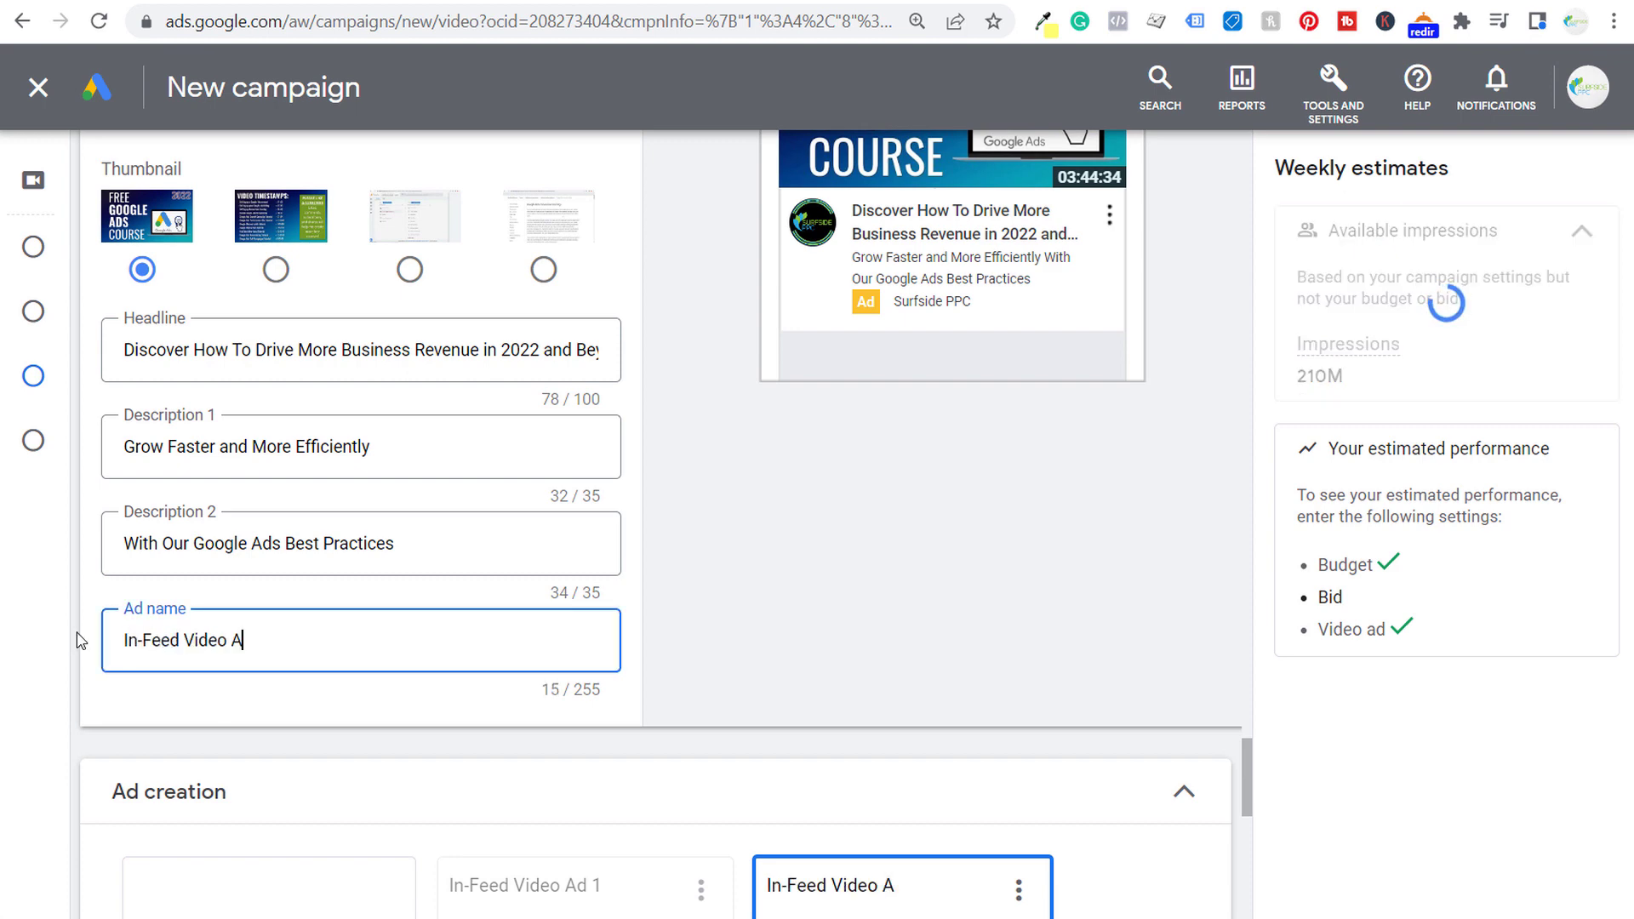
pyautogui.click(891, 589)
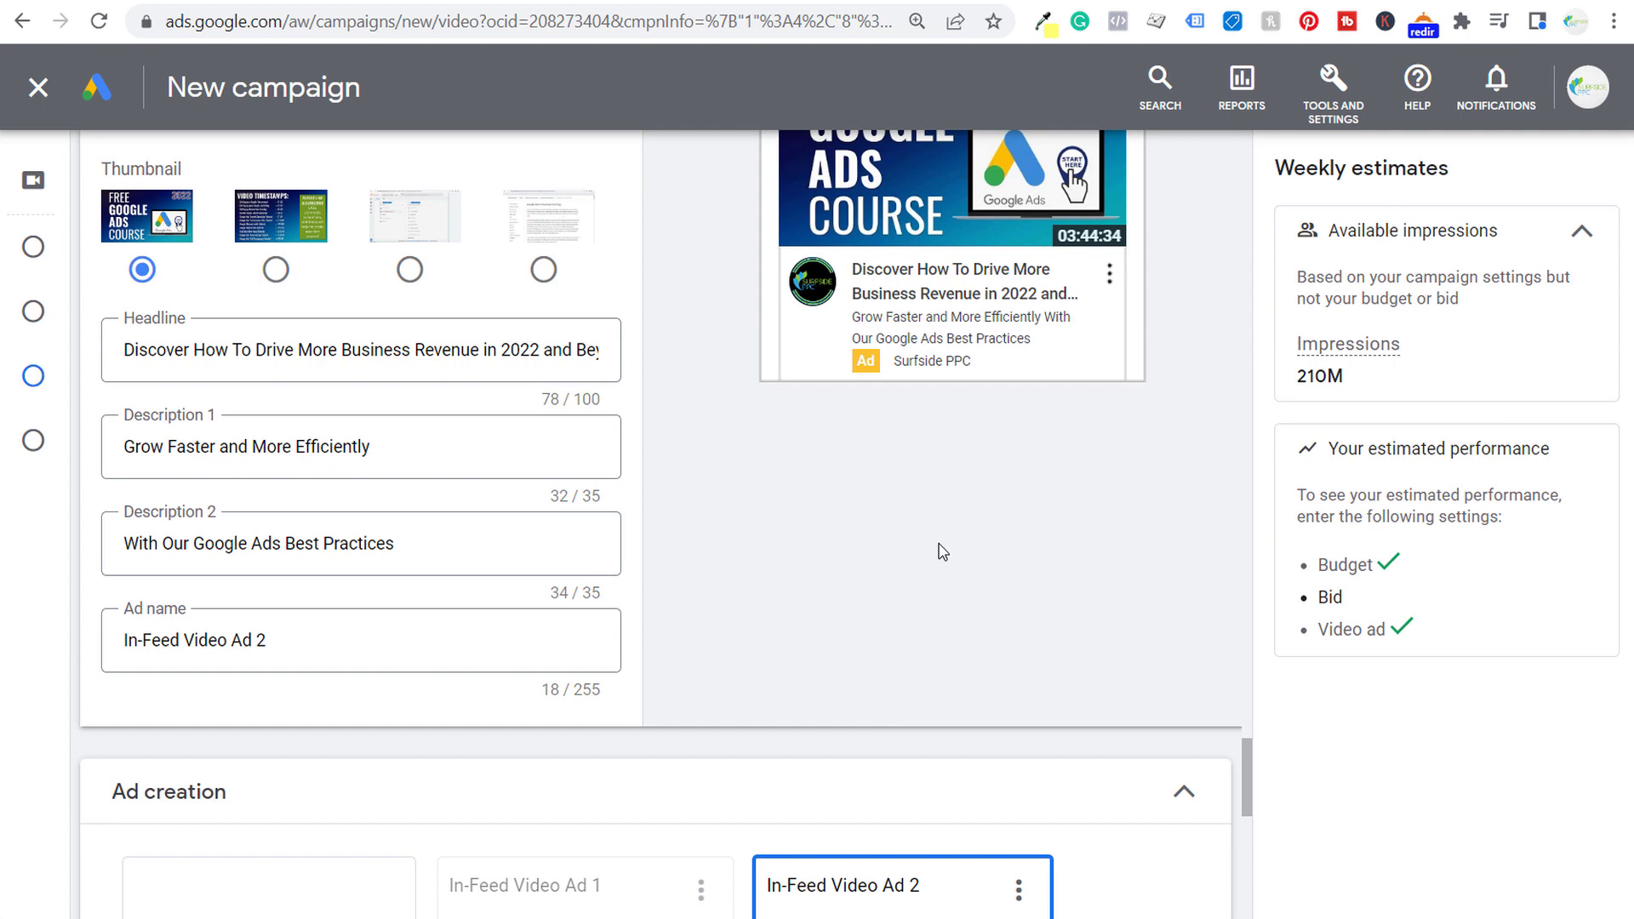
# Step: Reopen In-Feed Video Ad 1 and review its headline, descriptions and preview
pyautogui.scroll(-2, 943, 552)
pyautogui.click(693, 673)
pyautogui.scroll(-7, 637, 653)
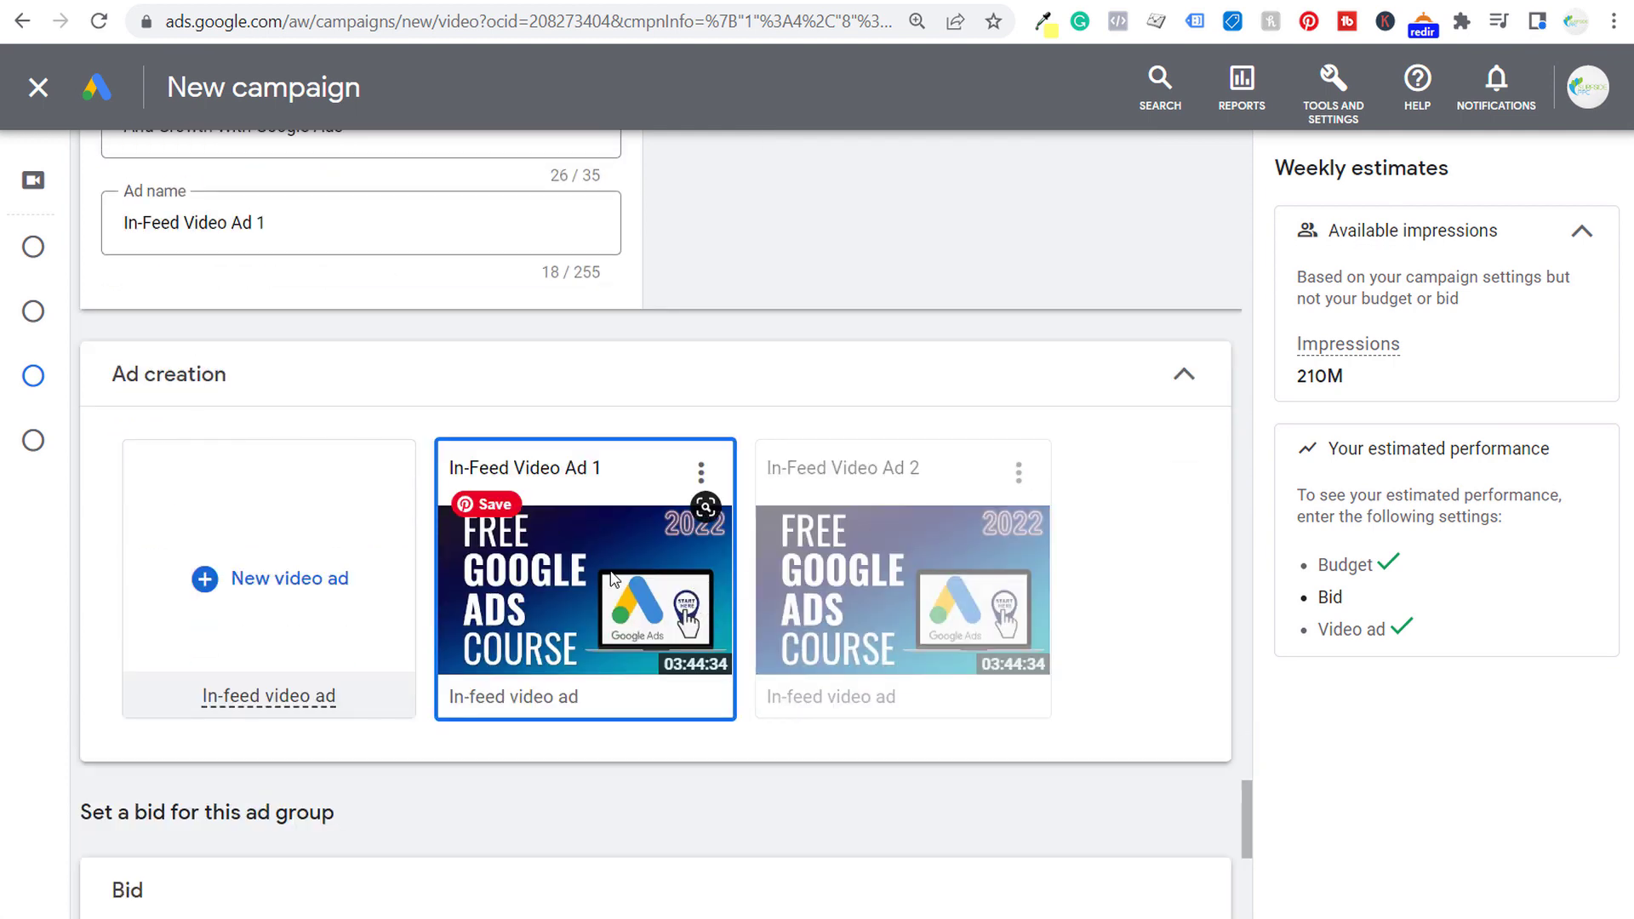
pyautogui.scroll(5, 616, 579)
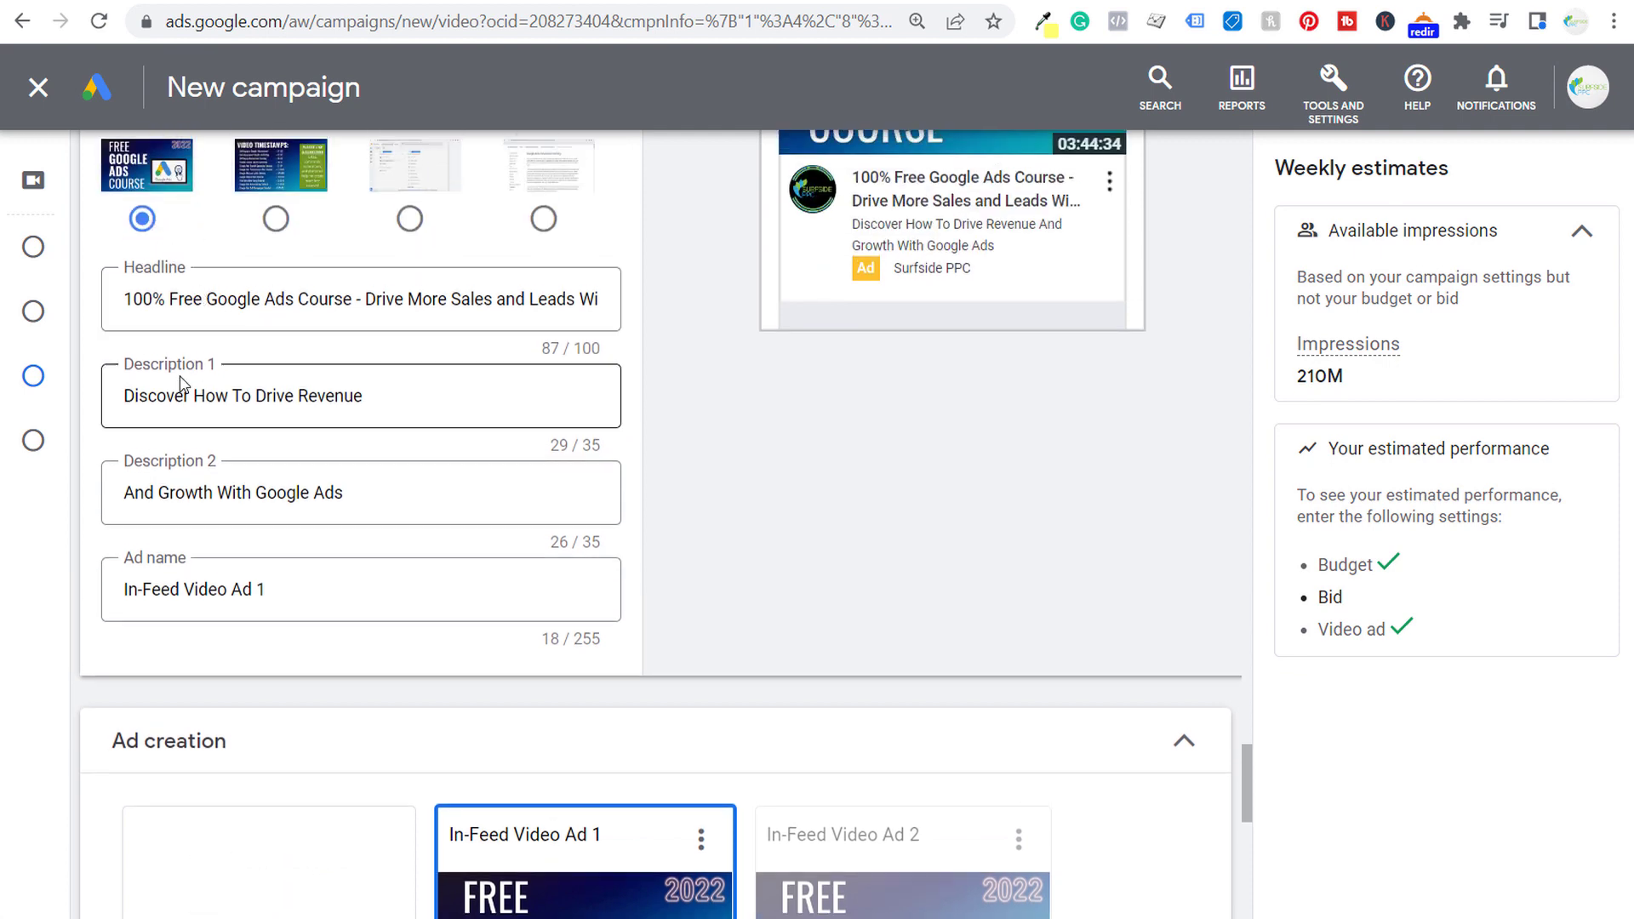
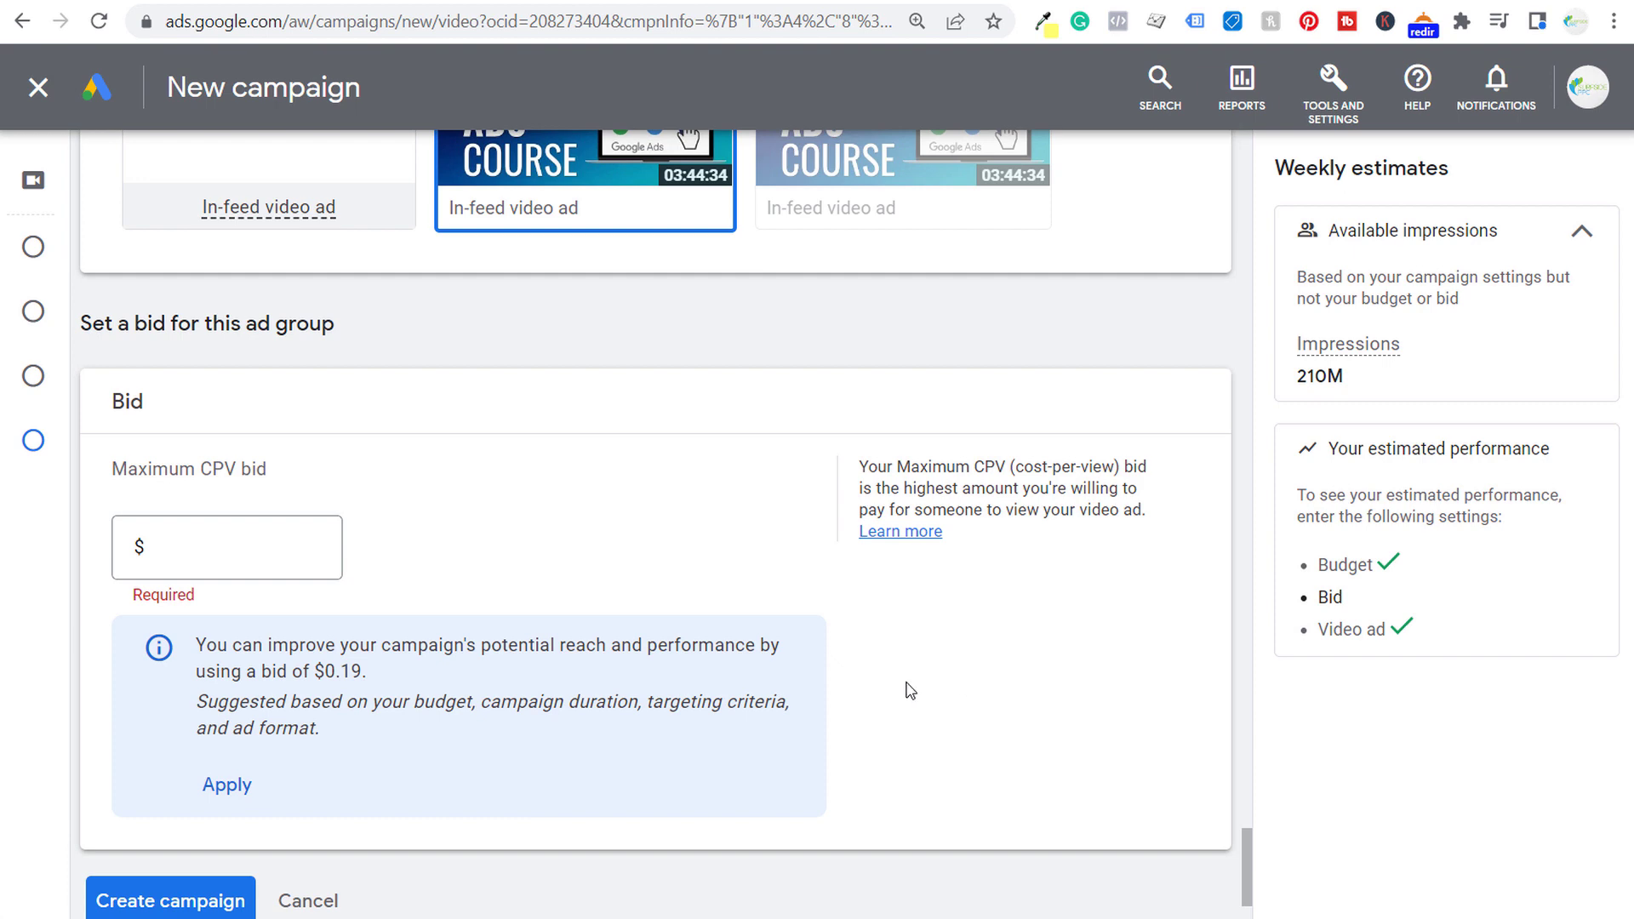
# Step: Set the ad group's maximum CPV bid to $0.08
pyautogui.click(319, 546)
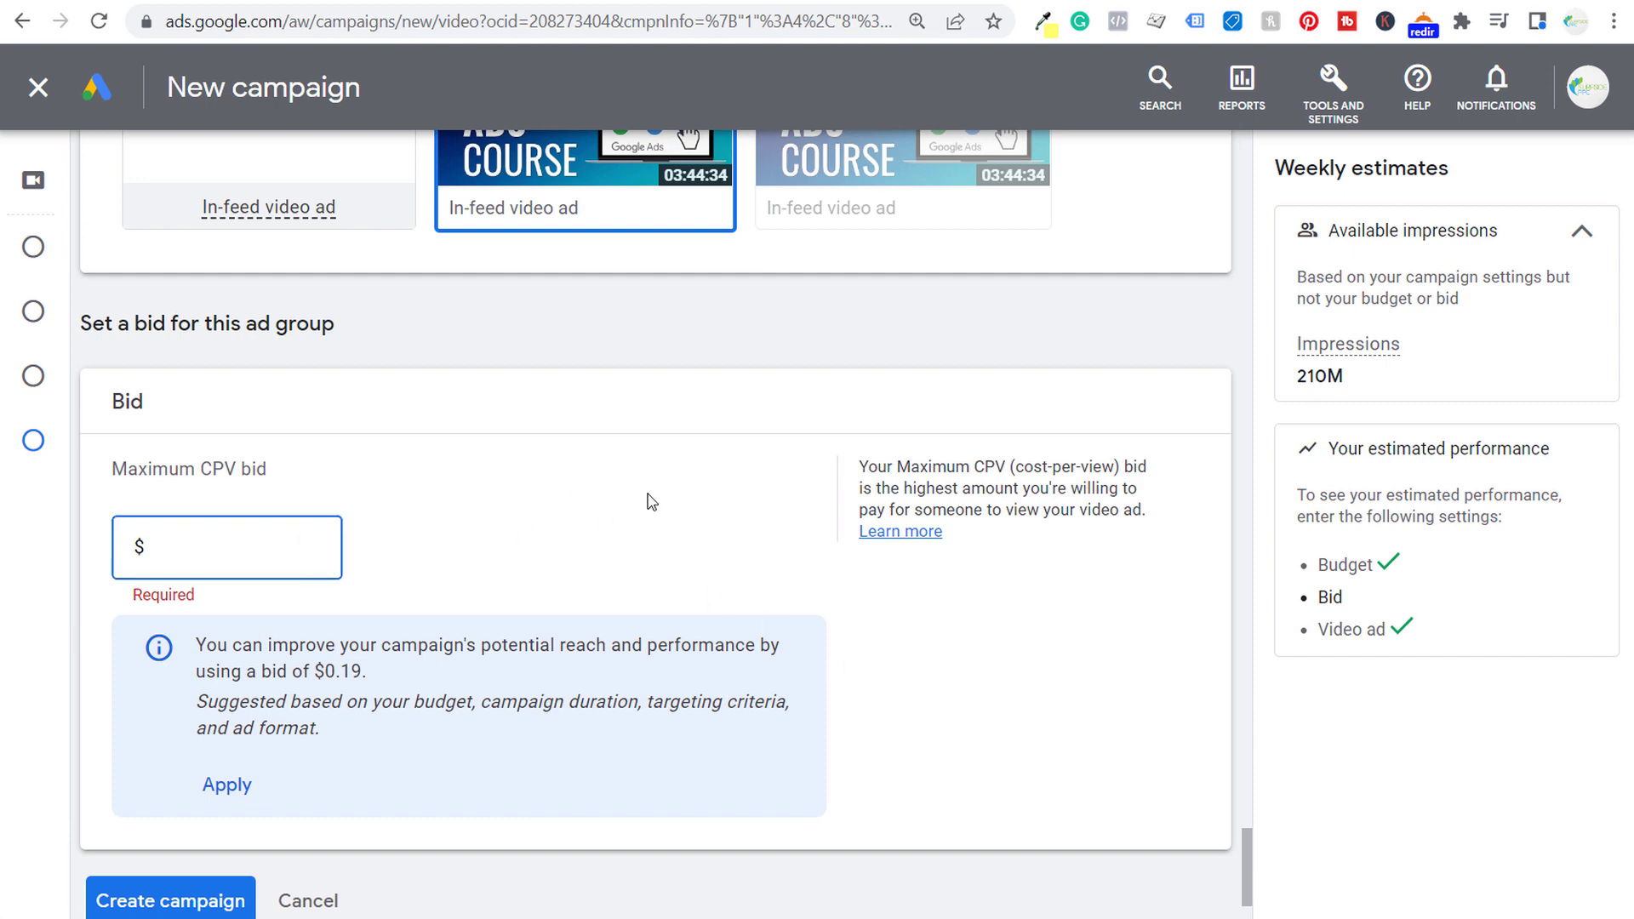
pyautogui.write('0.08')
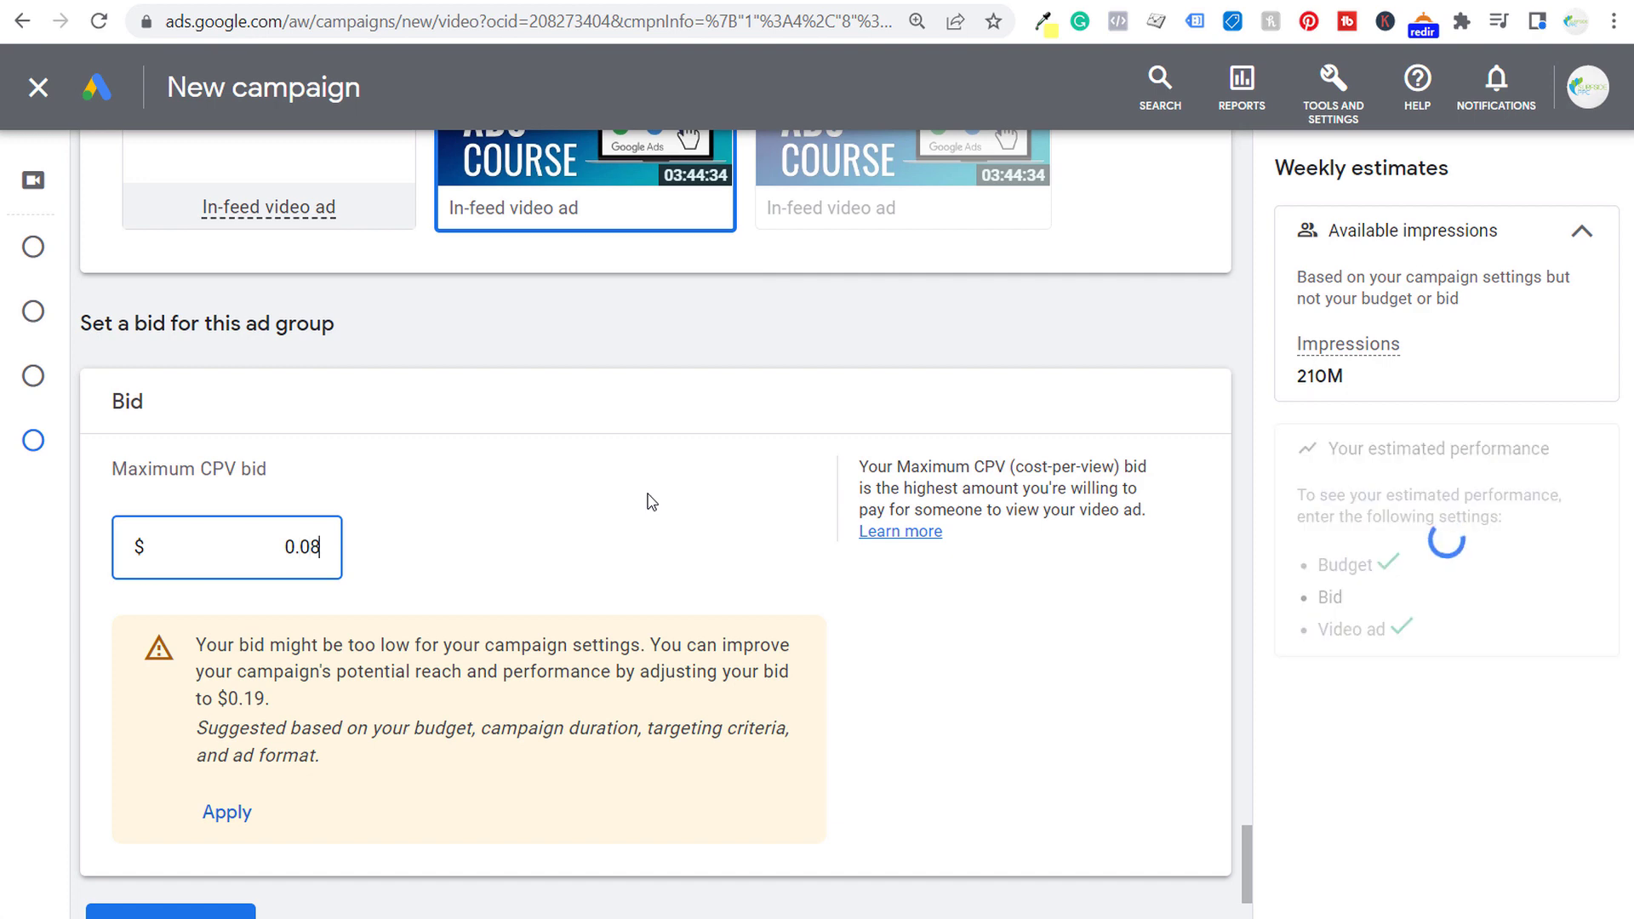
pyautogui.click(611, 549)
# Step: Examine the bid suggestion, the available impressions estimate, the entered bid and the two ads in the ad group
pyautogui.moveTo(194, 655); pyautogui.dragTo(694, 647)
pyautogui.click(694, 647)
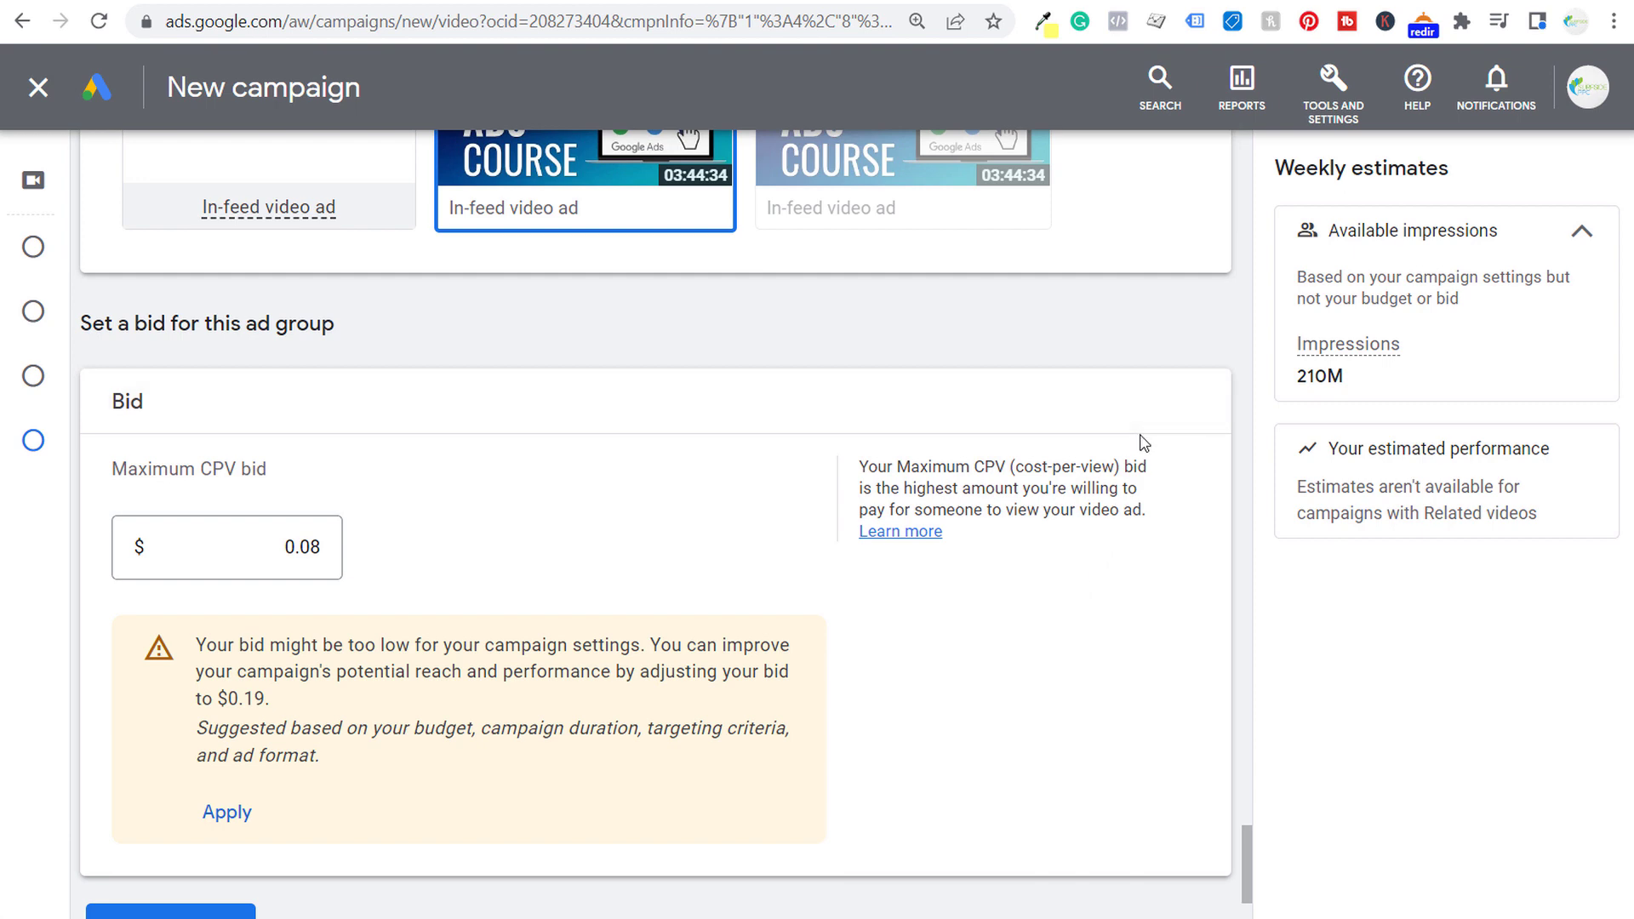
pyautogui.moveTo(1358, 380); pyautogui.dragTo(1296, 376)
pyautogui.click(1366, 380)
pyautogui.click(1360, 377)
pyautogui.doubleClick(284, 548)
pyautogui.click(539, 518)
pyautogui.scroll(1, 508, 475)
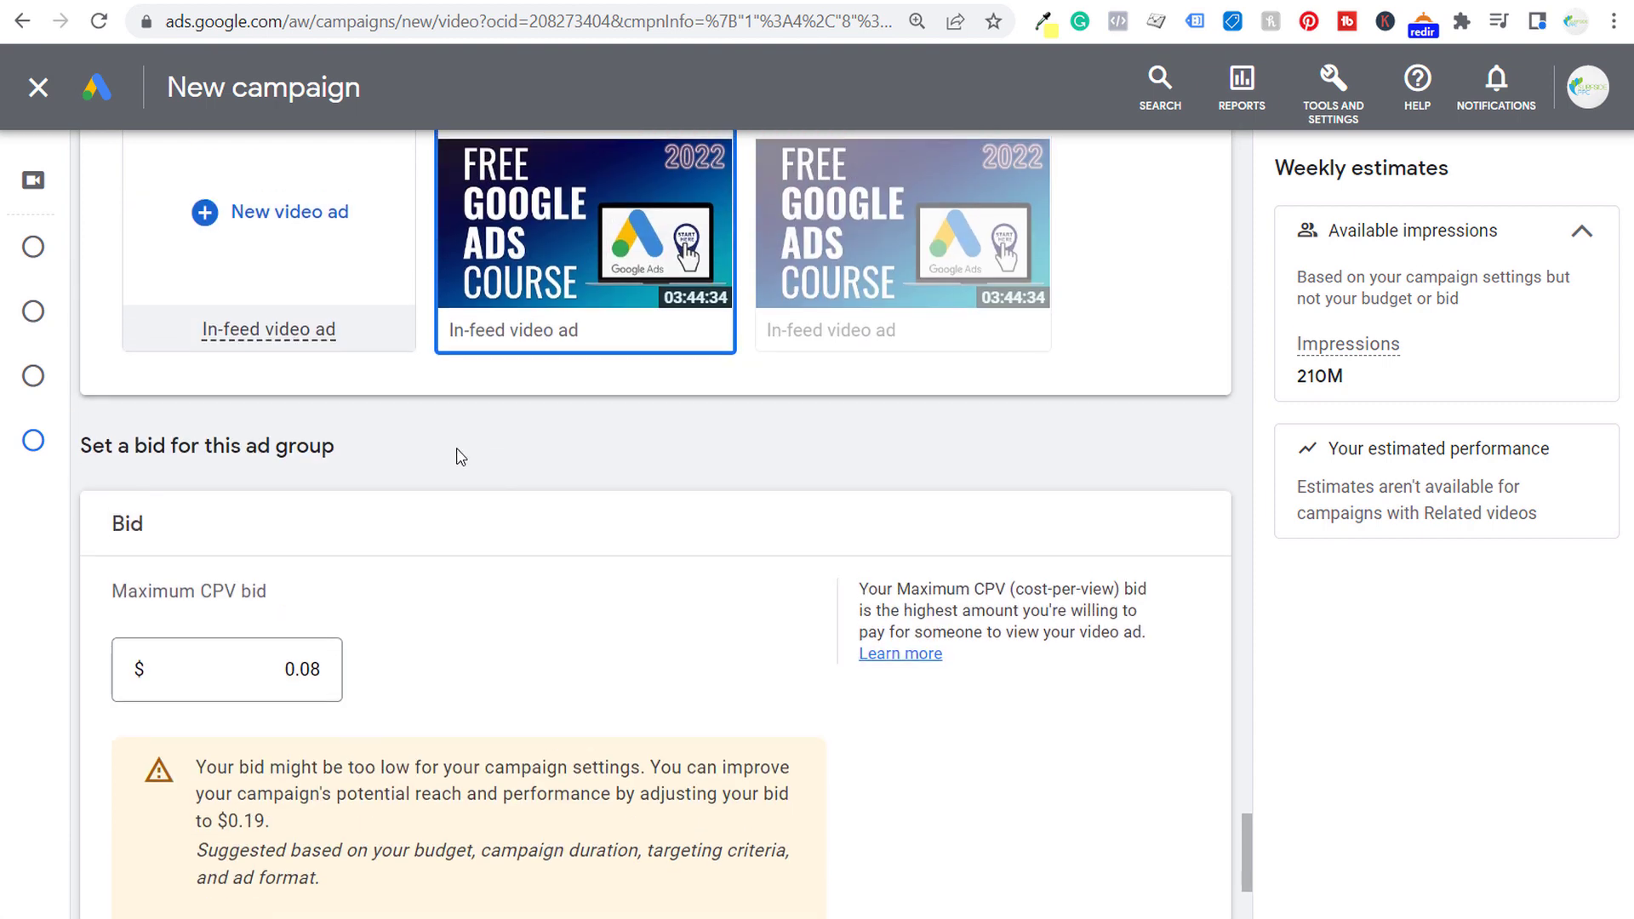
pyautogui.scroll(2, 577, 267)
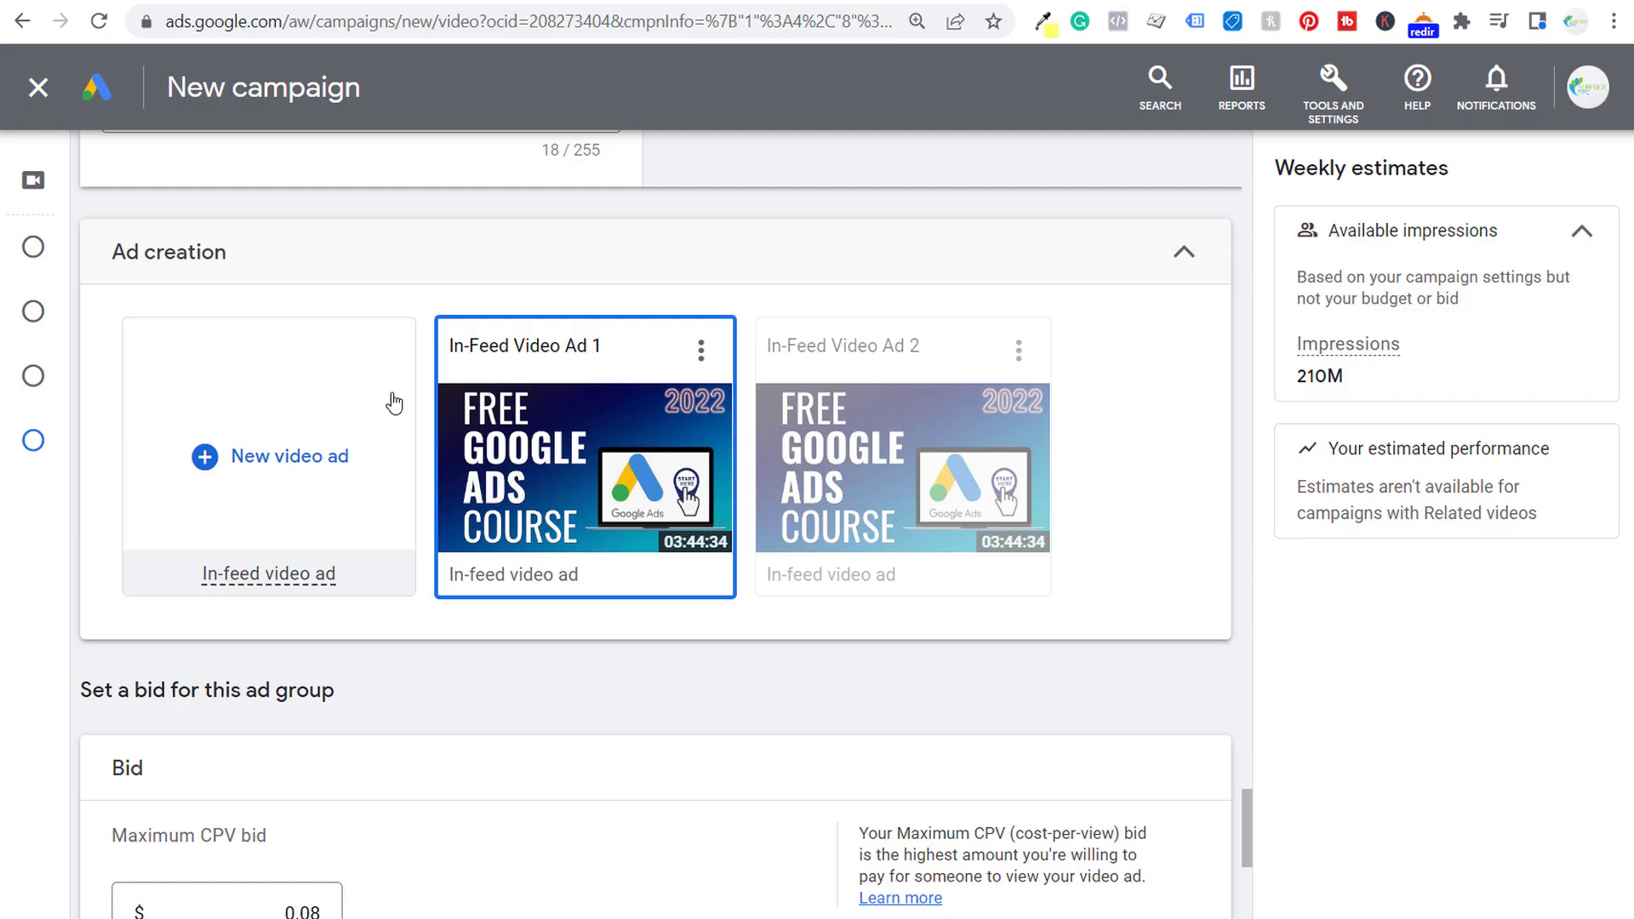
# Step: Create the campaign, continue to it and open its Custom Google Ads Audience Segment ad group
pyautogui.scroll(-6, 547, 576)
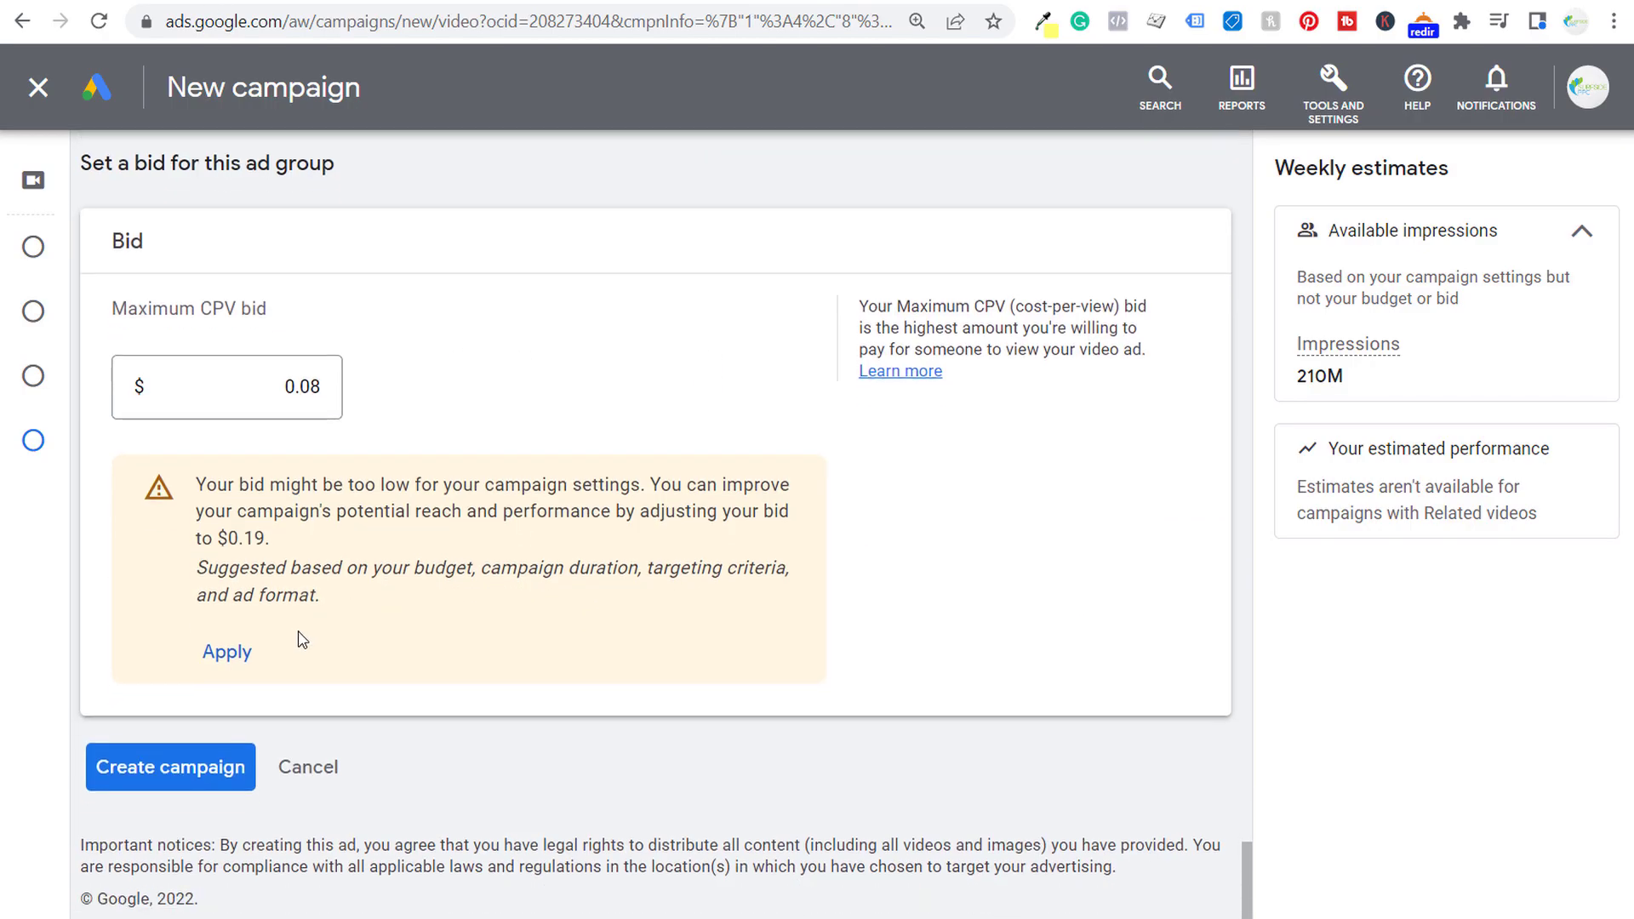
pyautogui.click(192, 769)
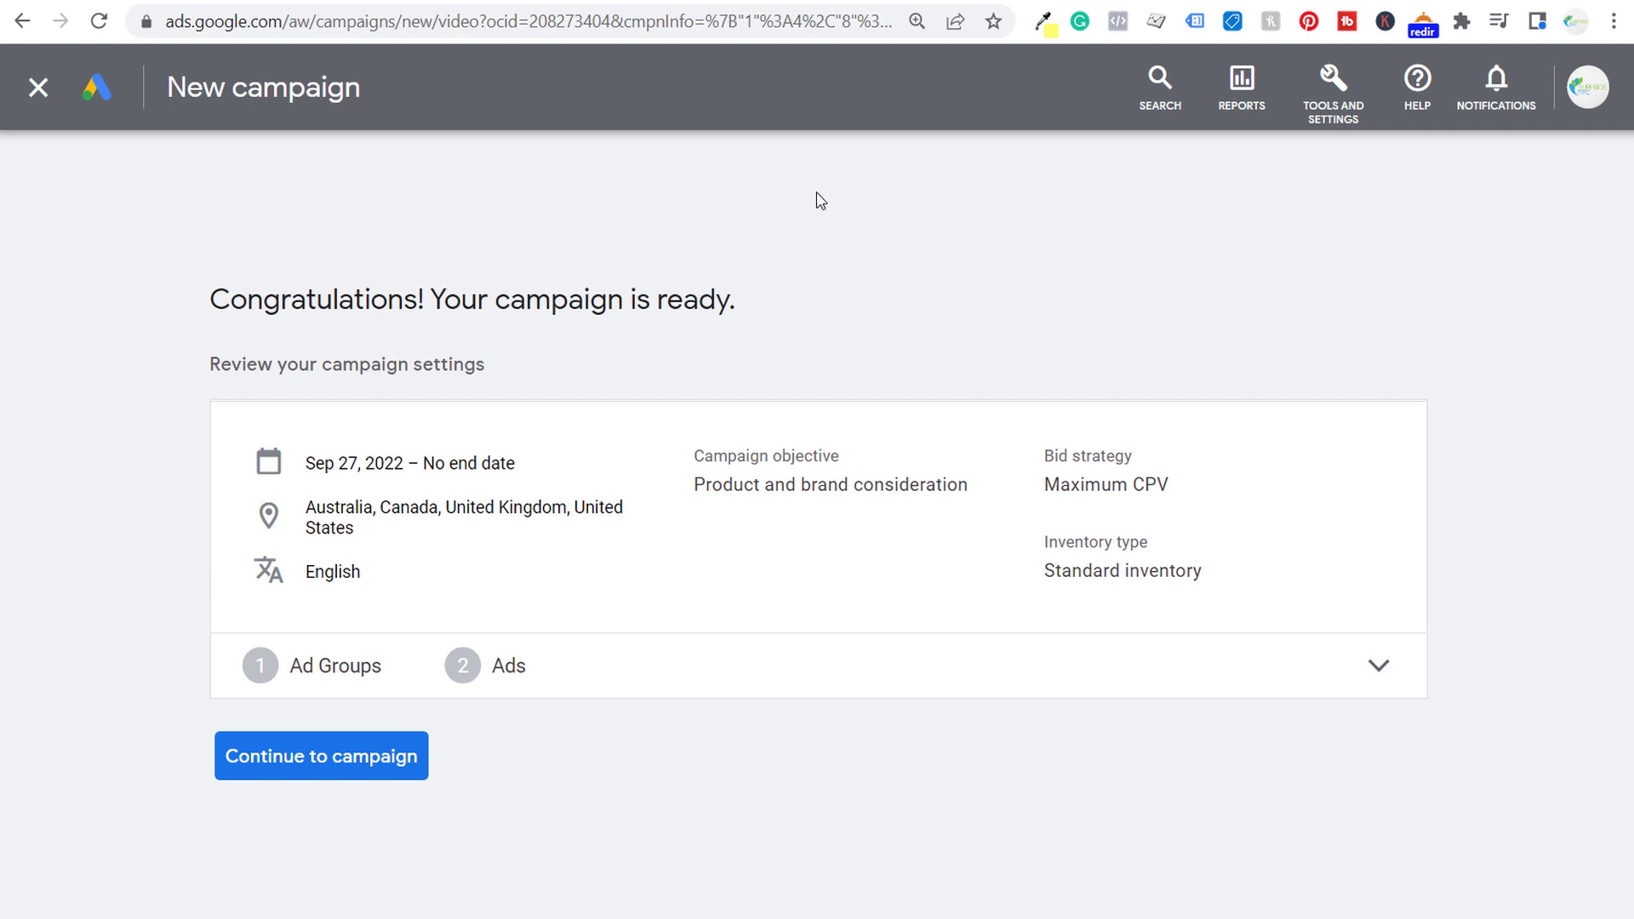
pyautogui.click(315, 755)
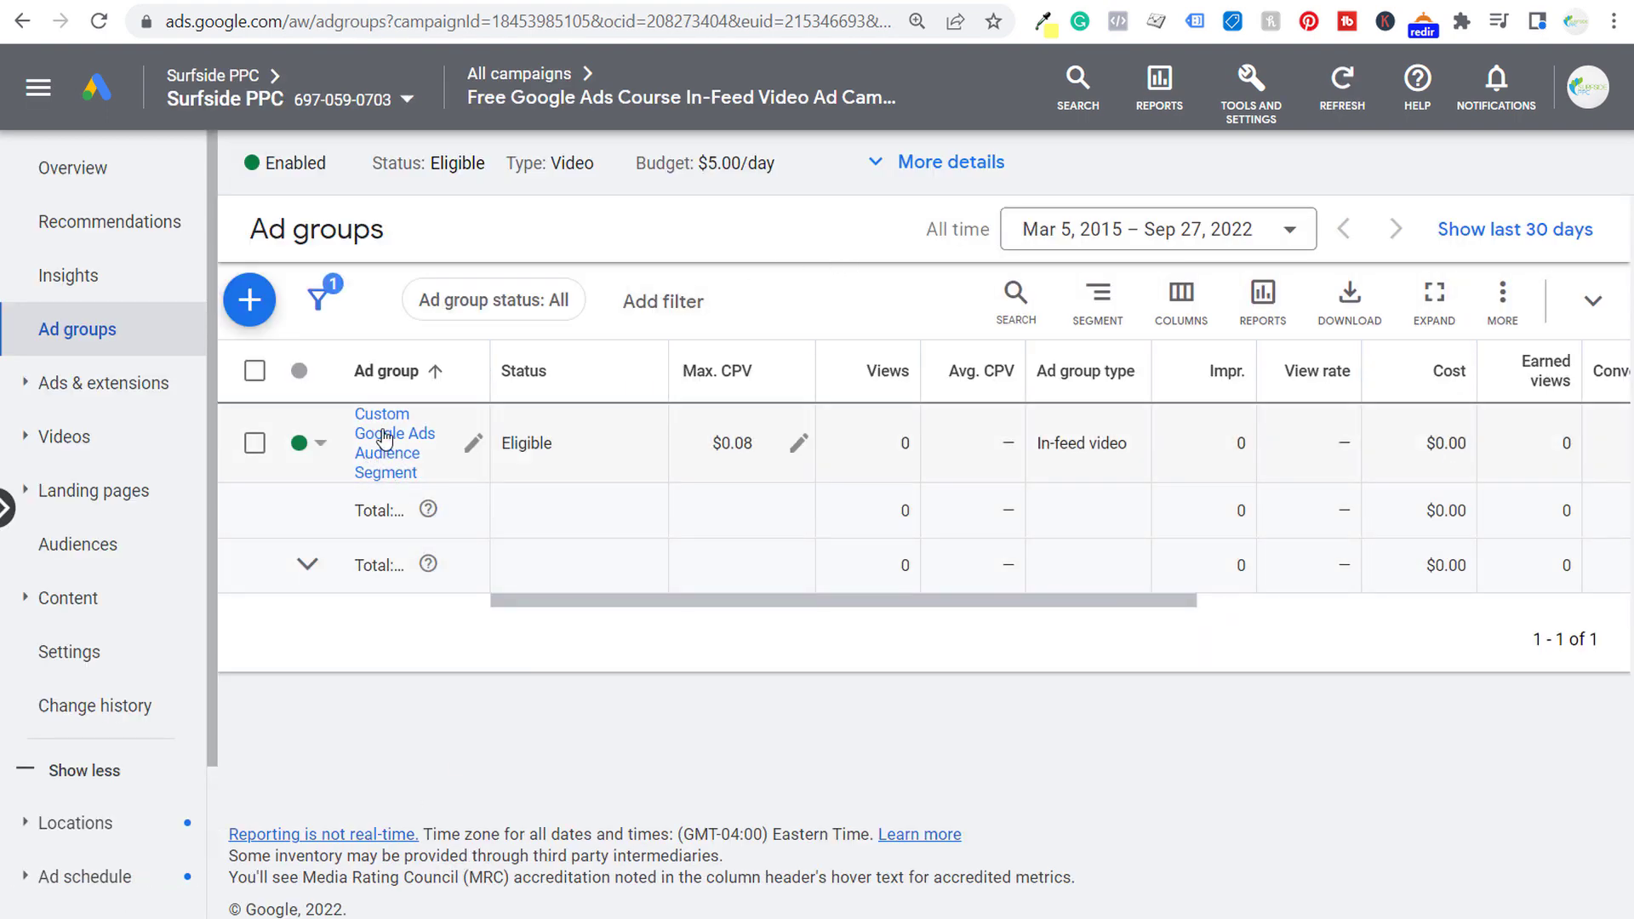
pyautogui.click(383, 440)
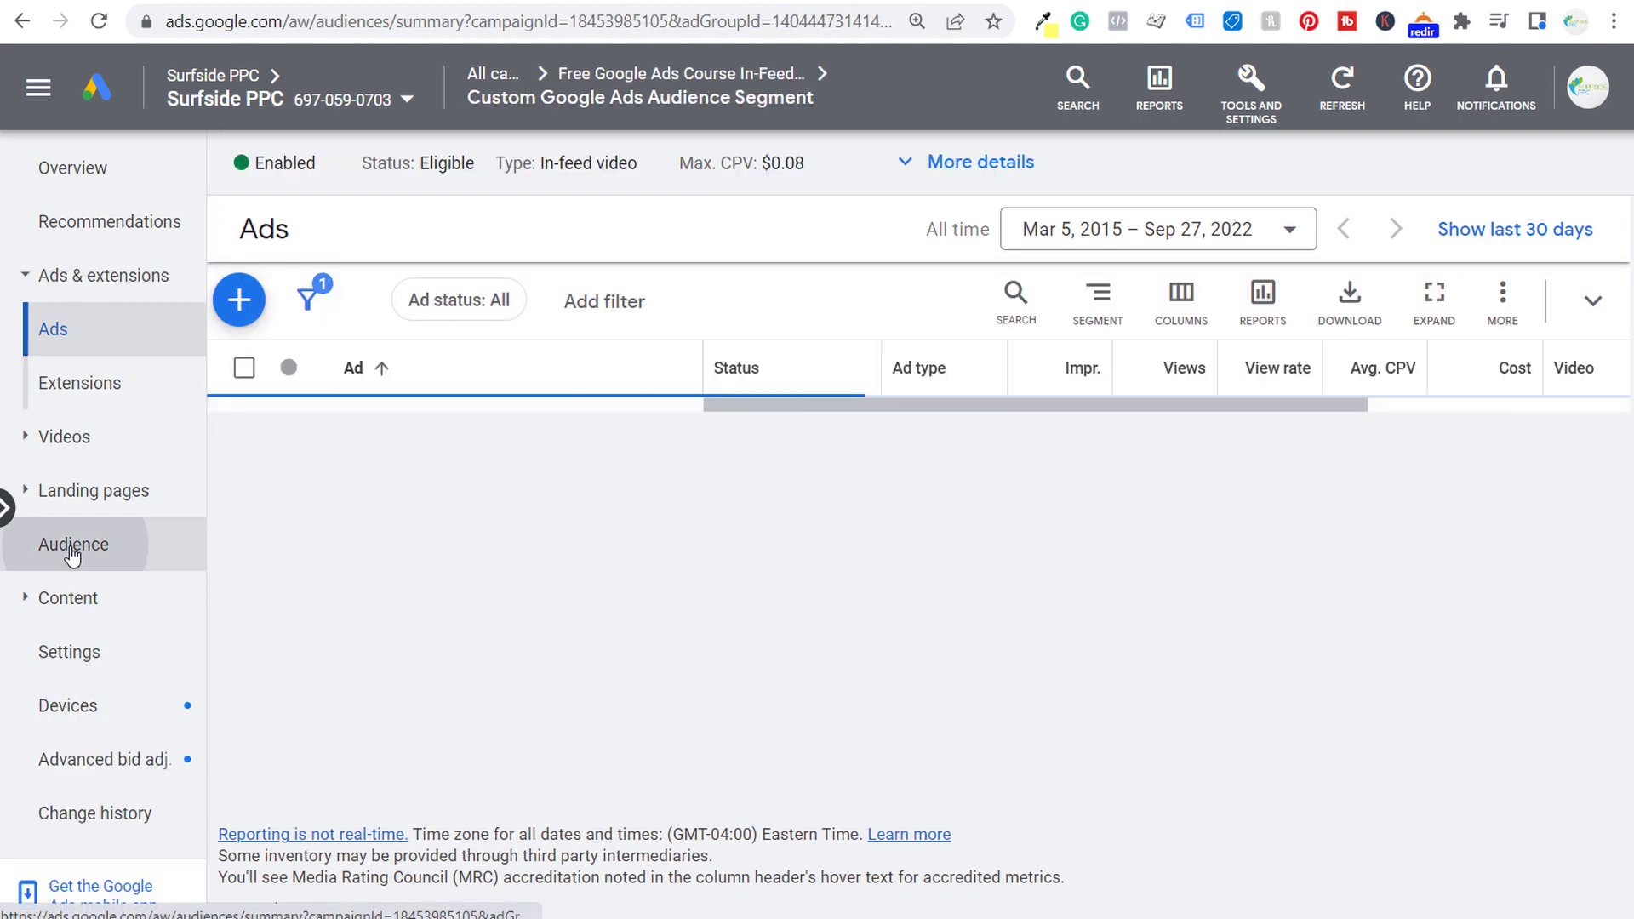
# Step: Open the ad group's audience overview, dismiss the Unified audience reporting introduction and find the Exclusions section
pyautogui.click(71, 543)
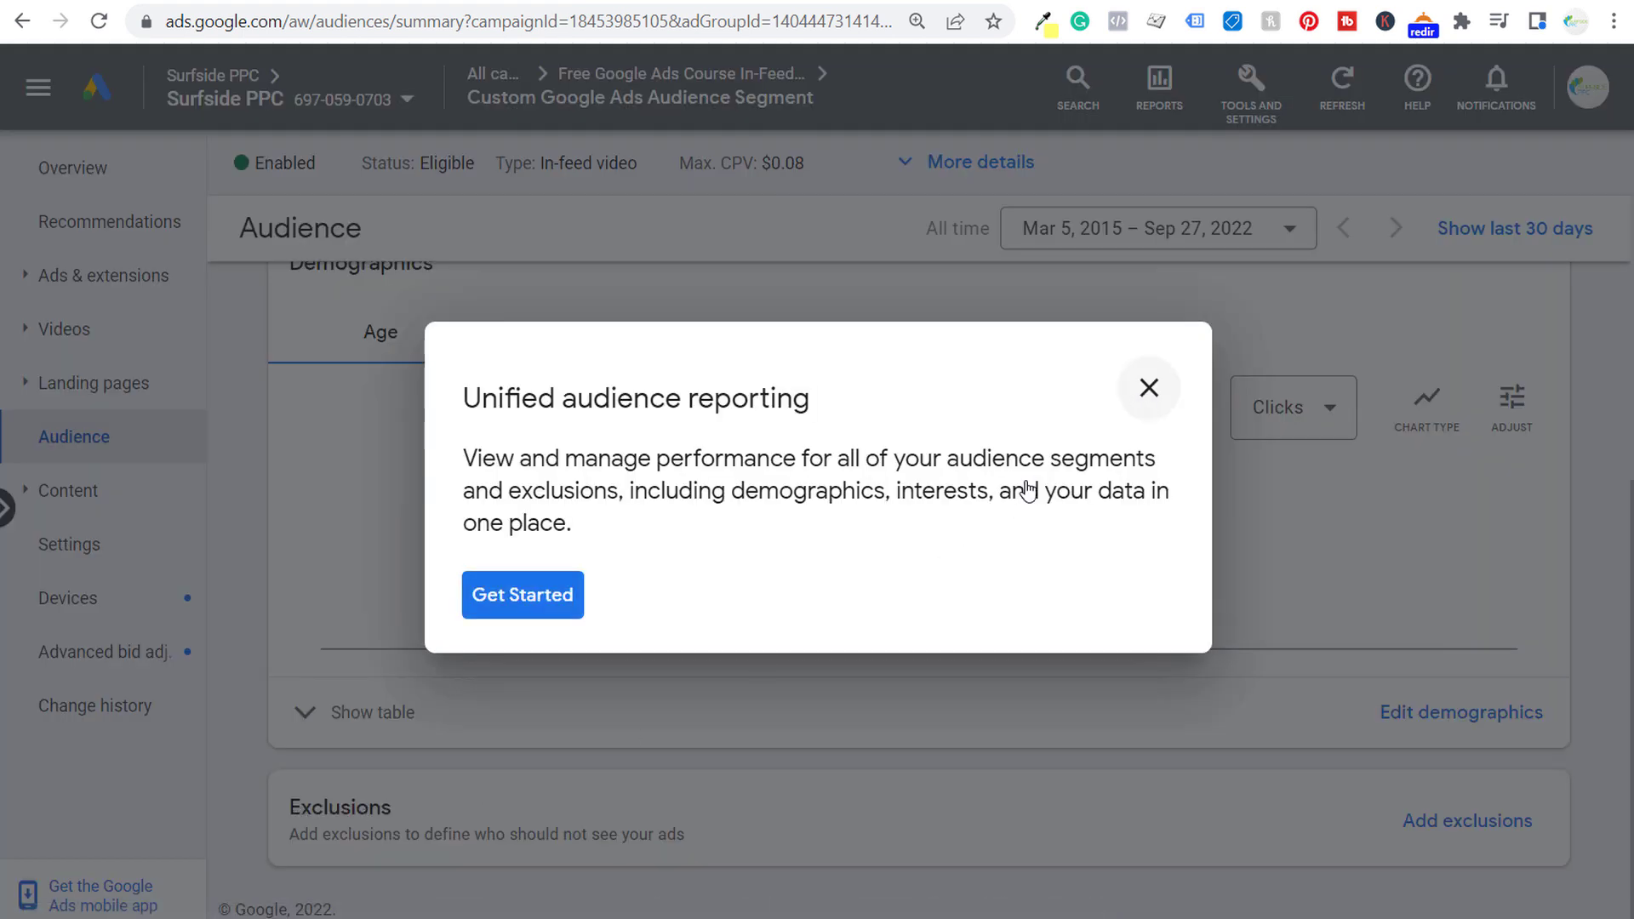
pyautogui.click(1150, 385)
pyautogui.click(968, 545)
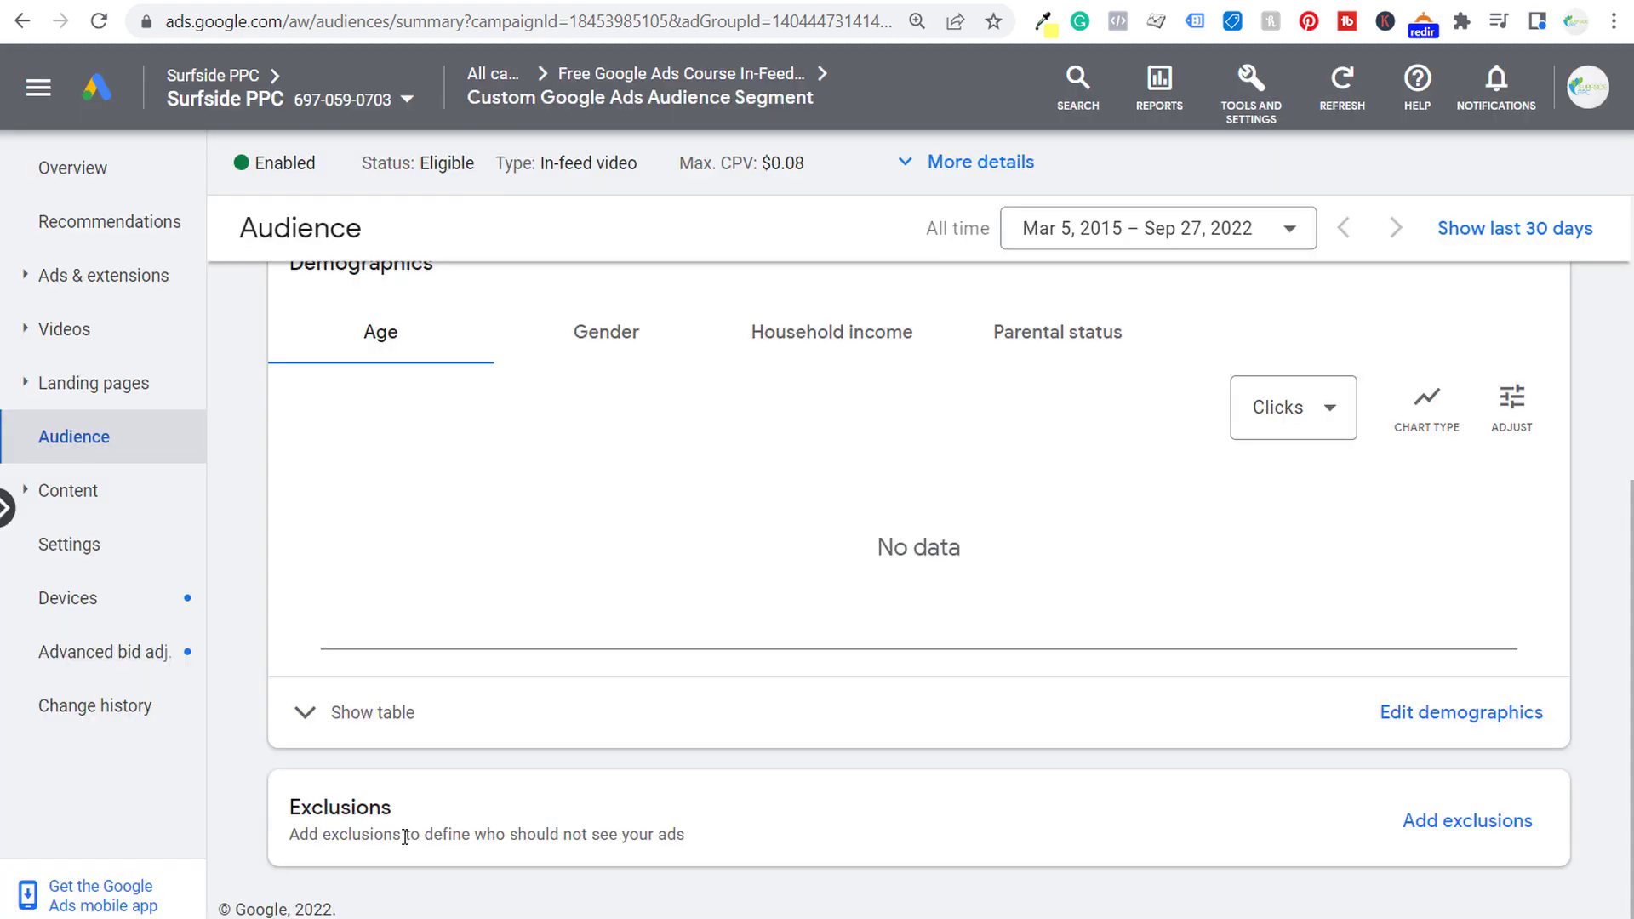
pyautogui.moveTo(406, 837); pyautogui.dragTo(800, 811)
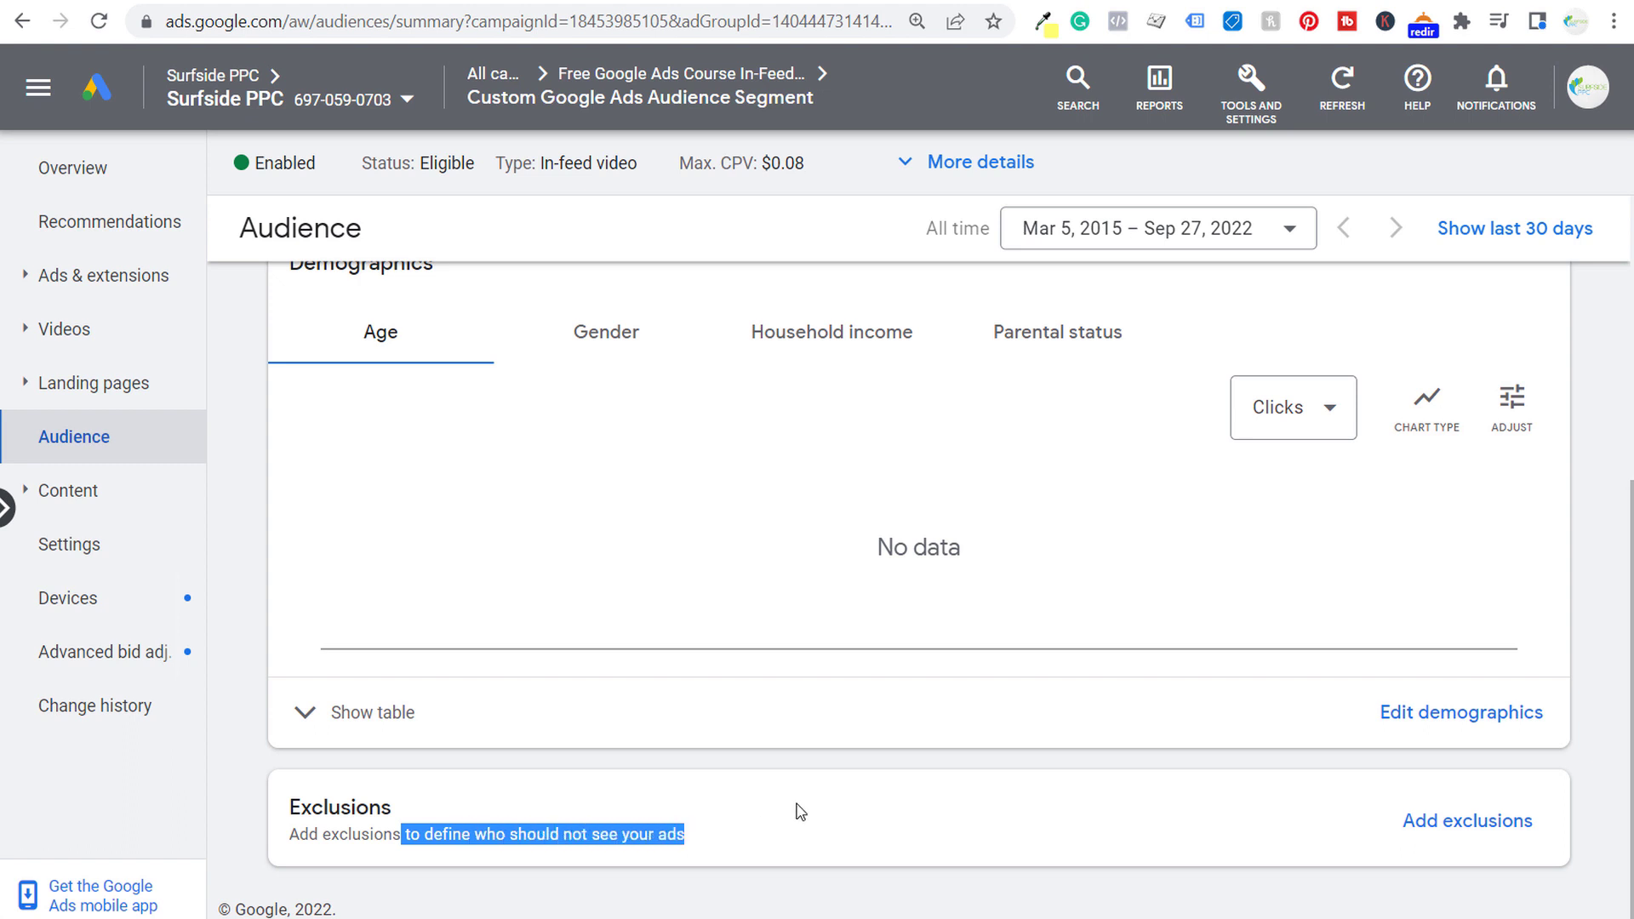
pyautogui.click(800, 810)
# Step: Exclude the All YouTube Views segment of YouTube users at campaign level and save the exclusion
pyautogui.click(1437, 826)
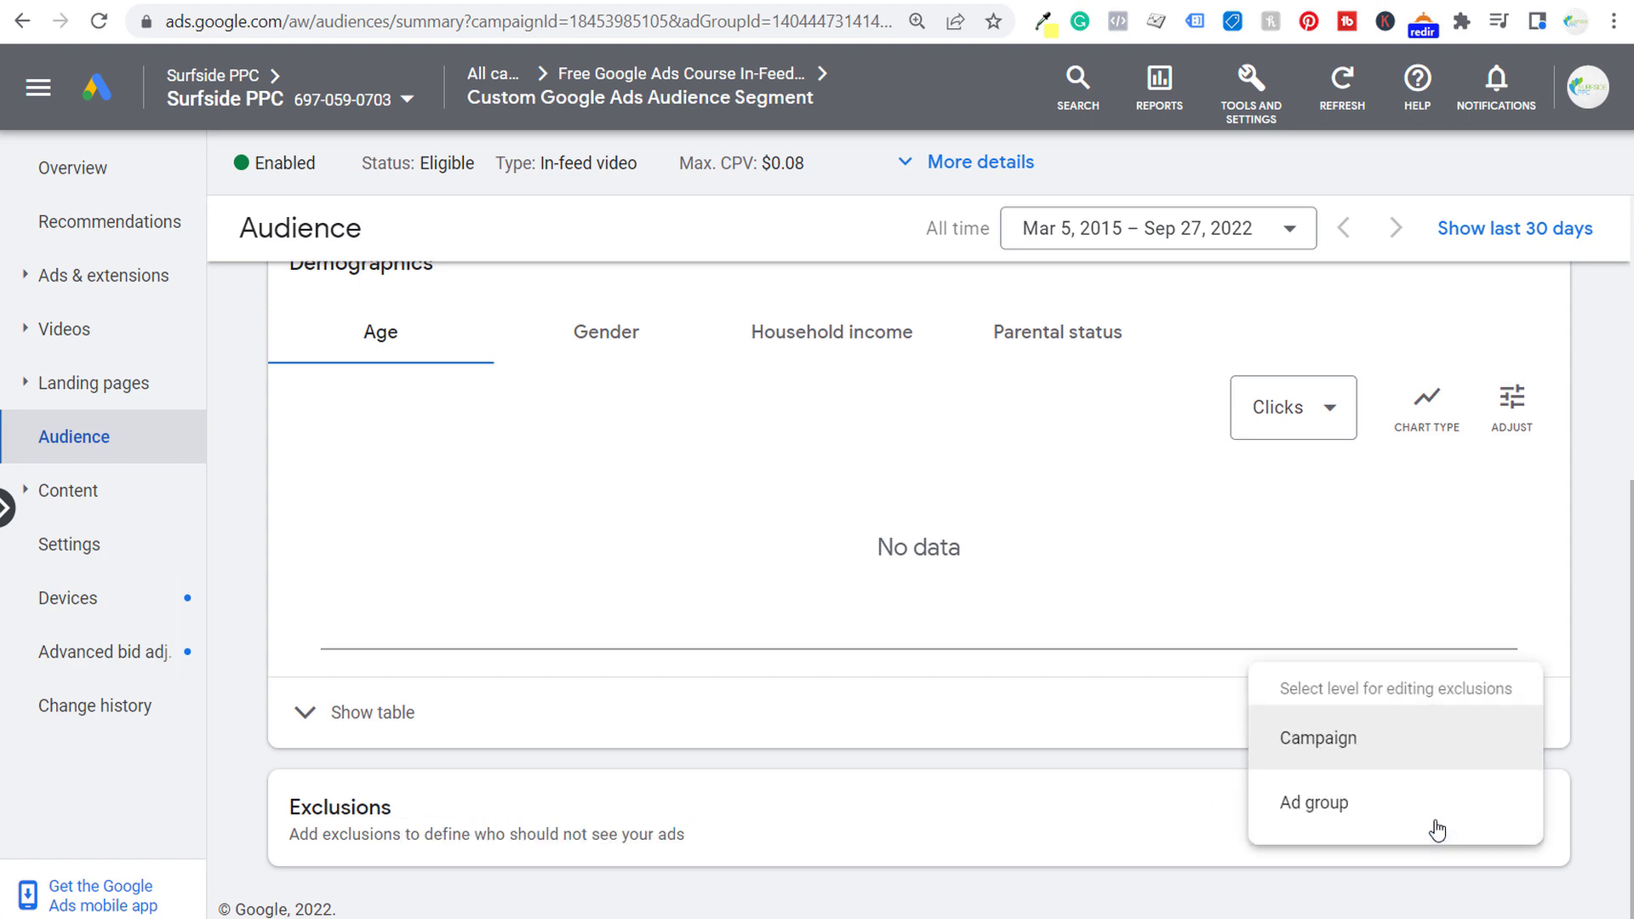
pyautogui.click(1379, 751)
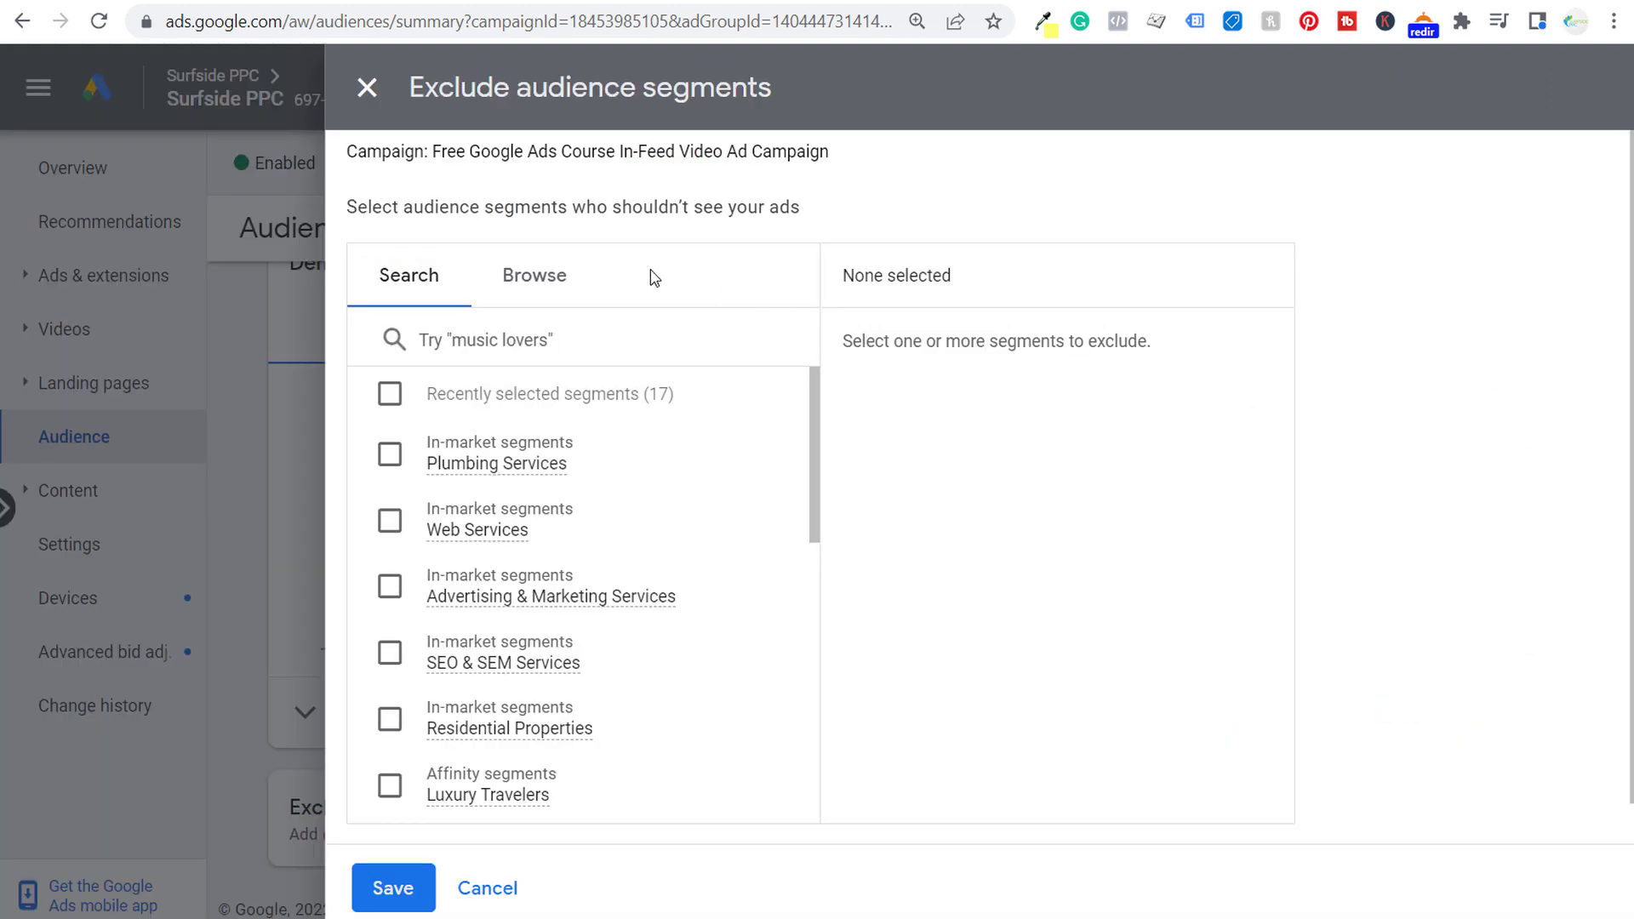
pyautogui.click(553, 276)
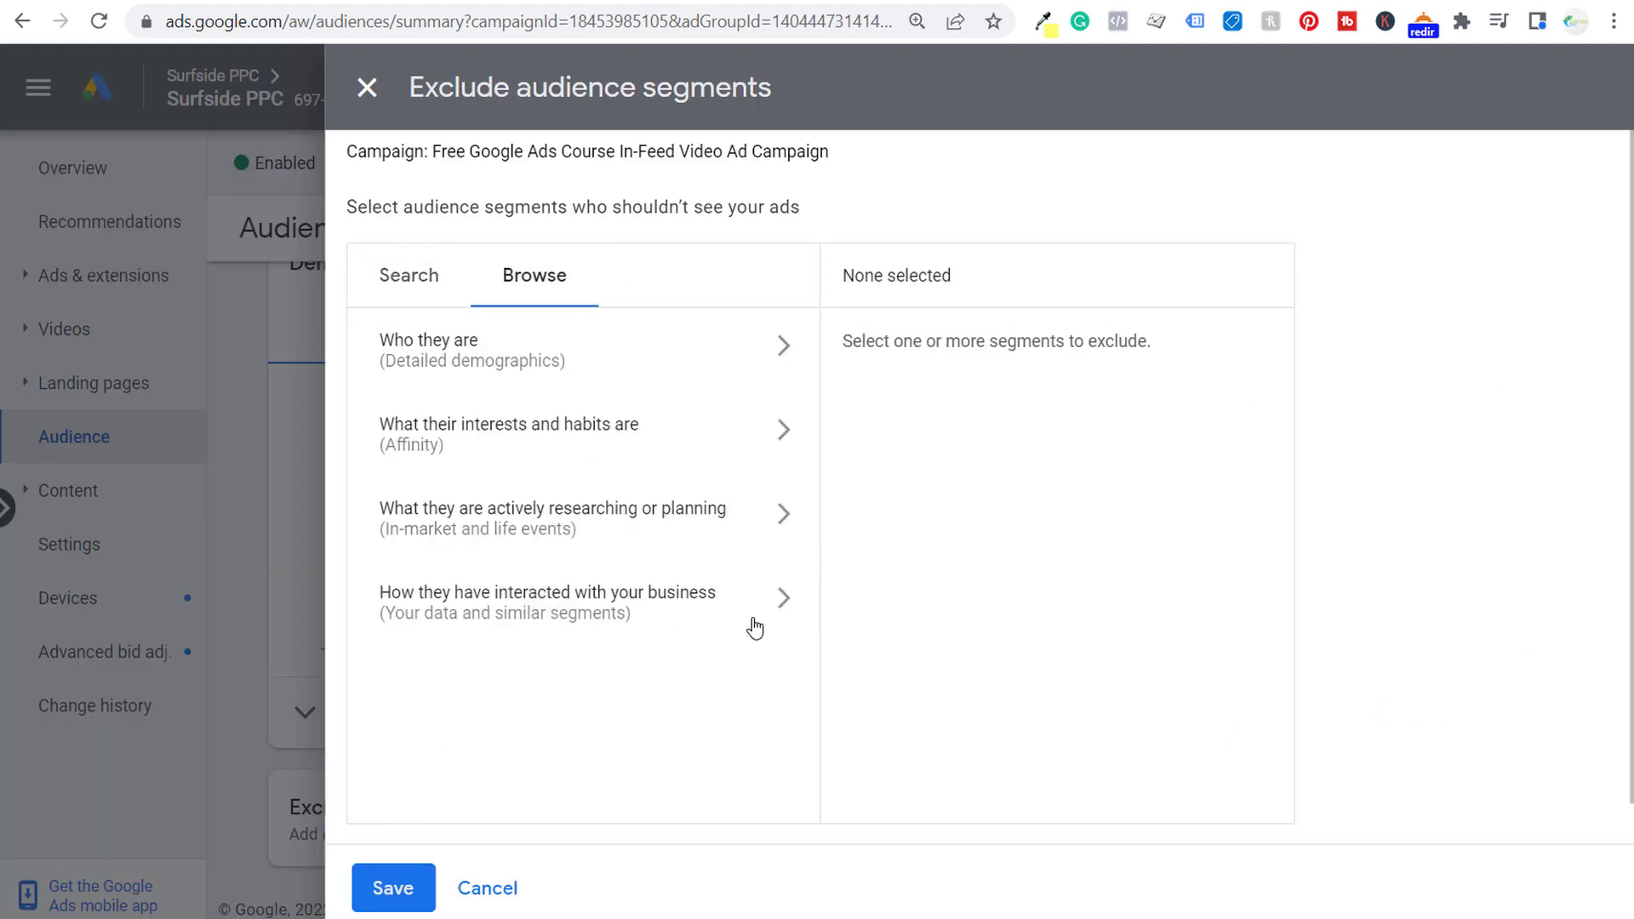
pyautogui.click(778, 611)
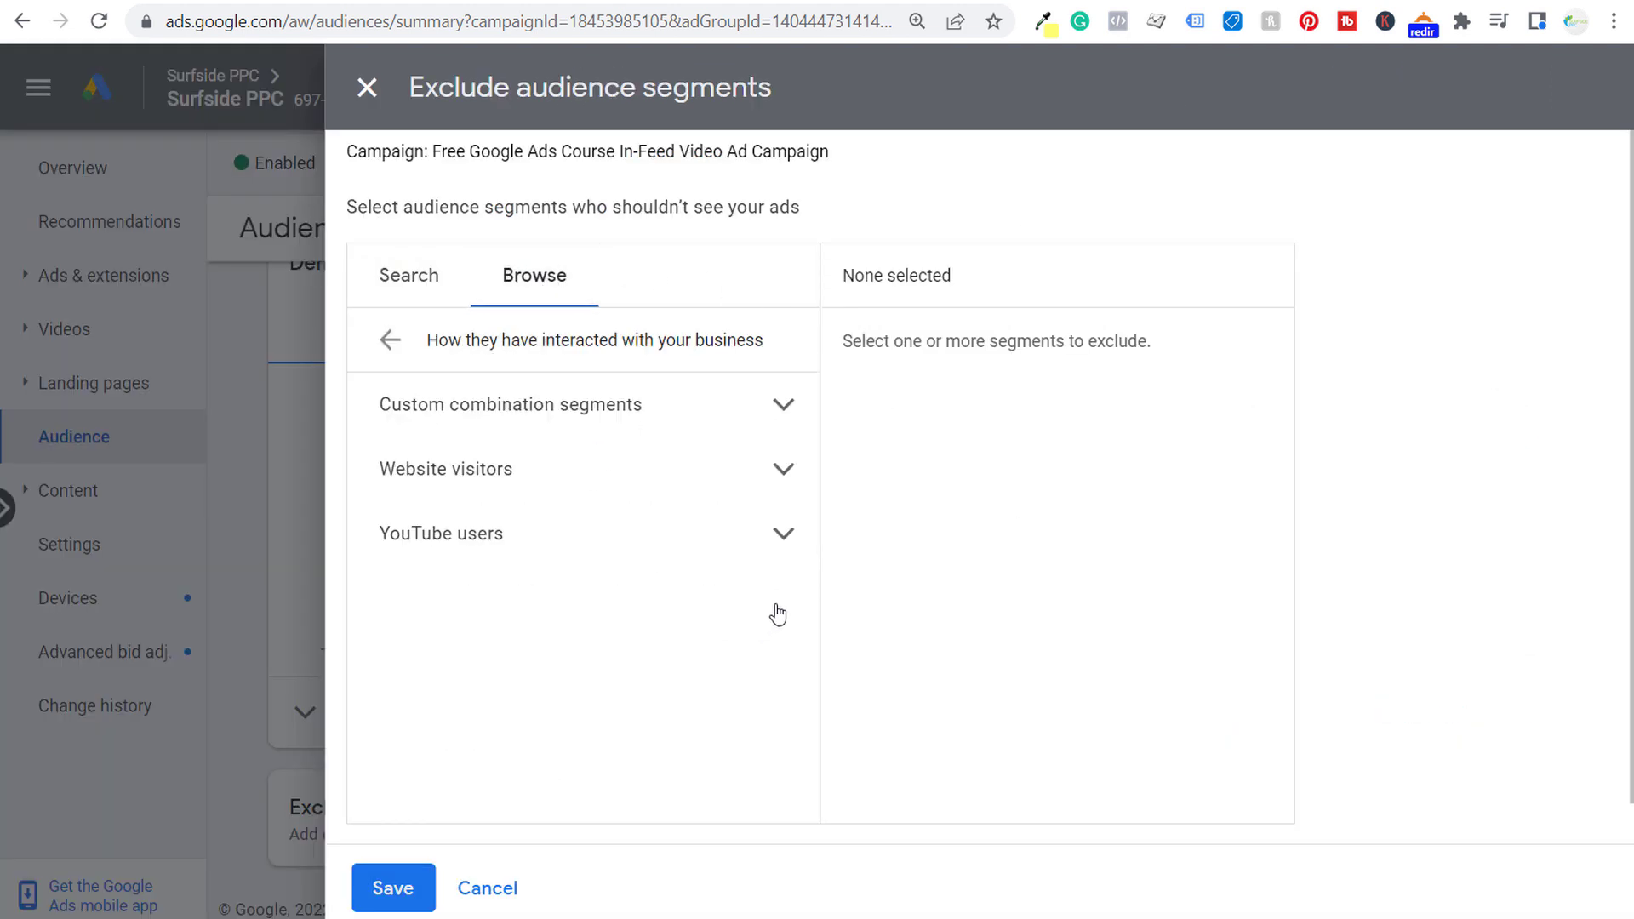
pyautogui.click(788, 534)
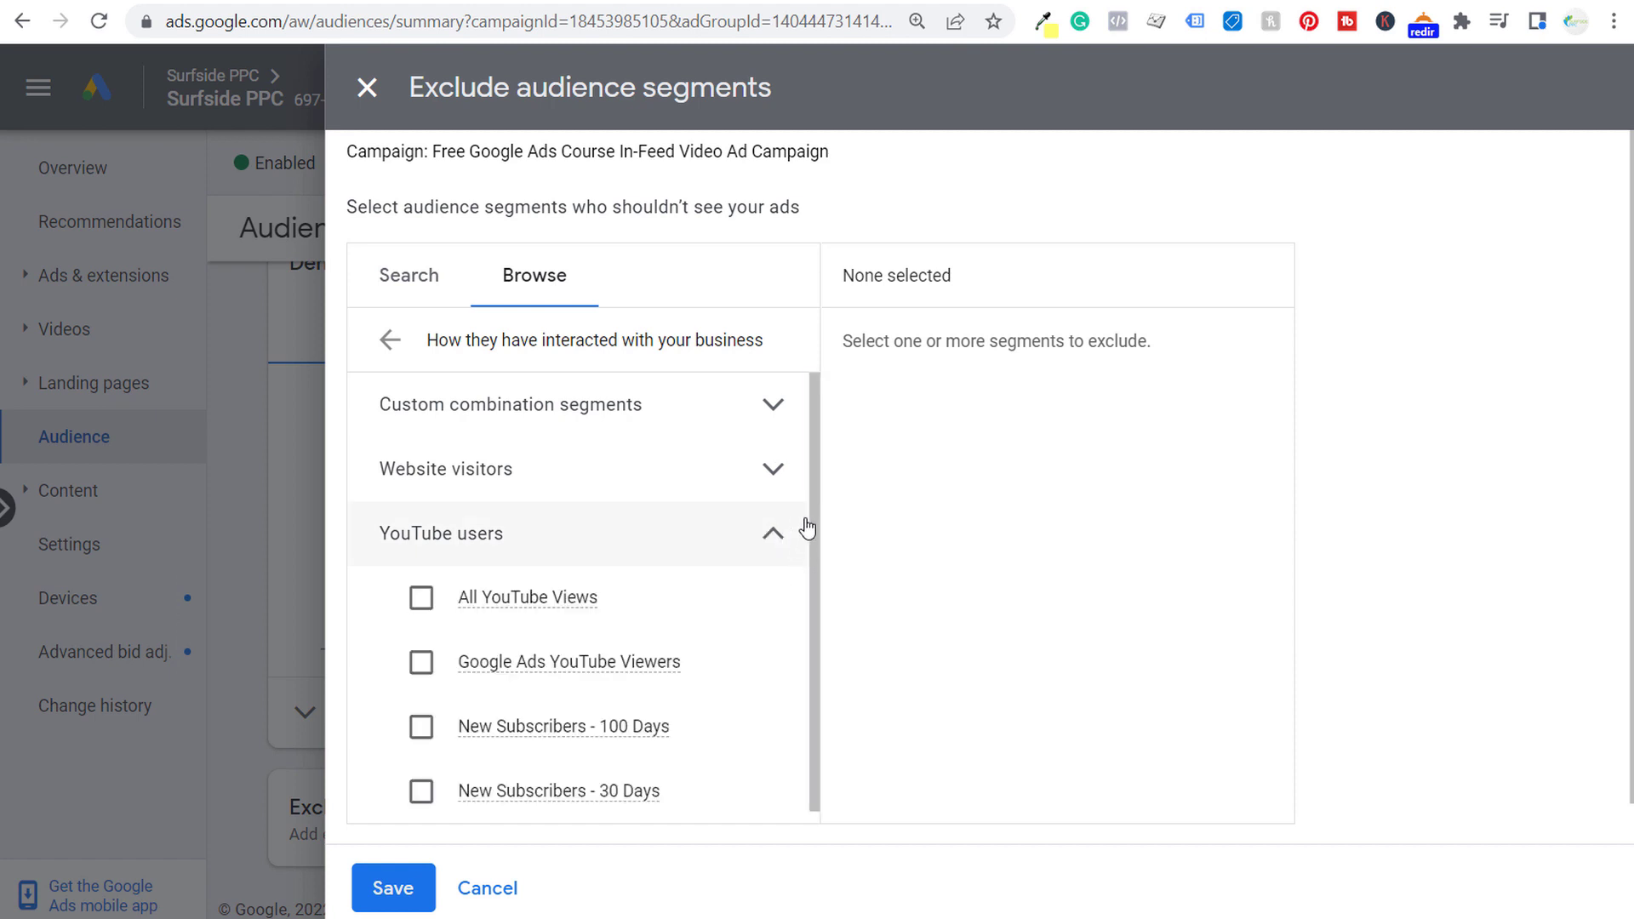
pyautogui.scroll(-1, 583, 470)
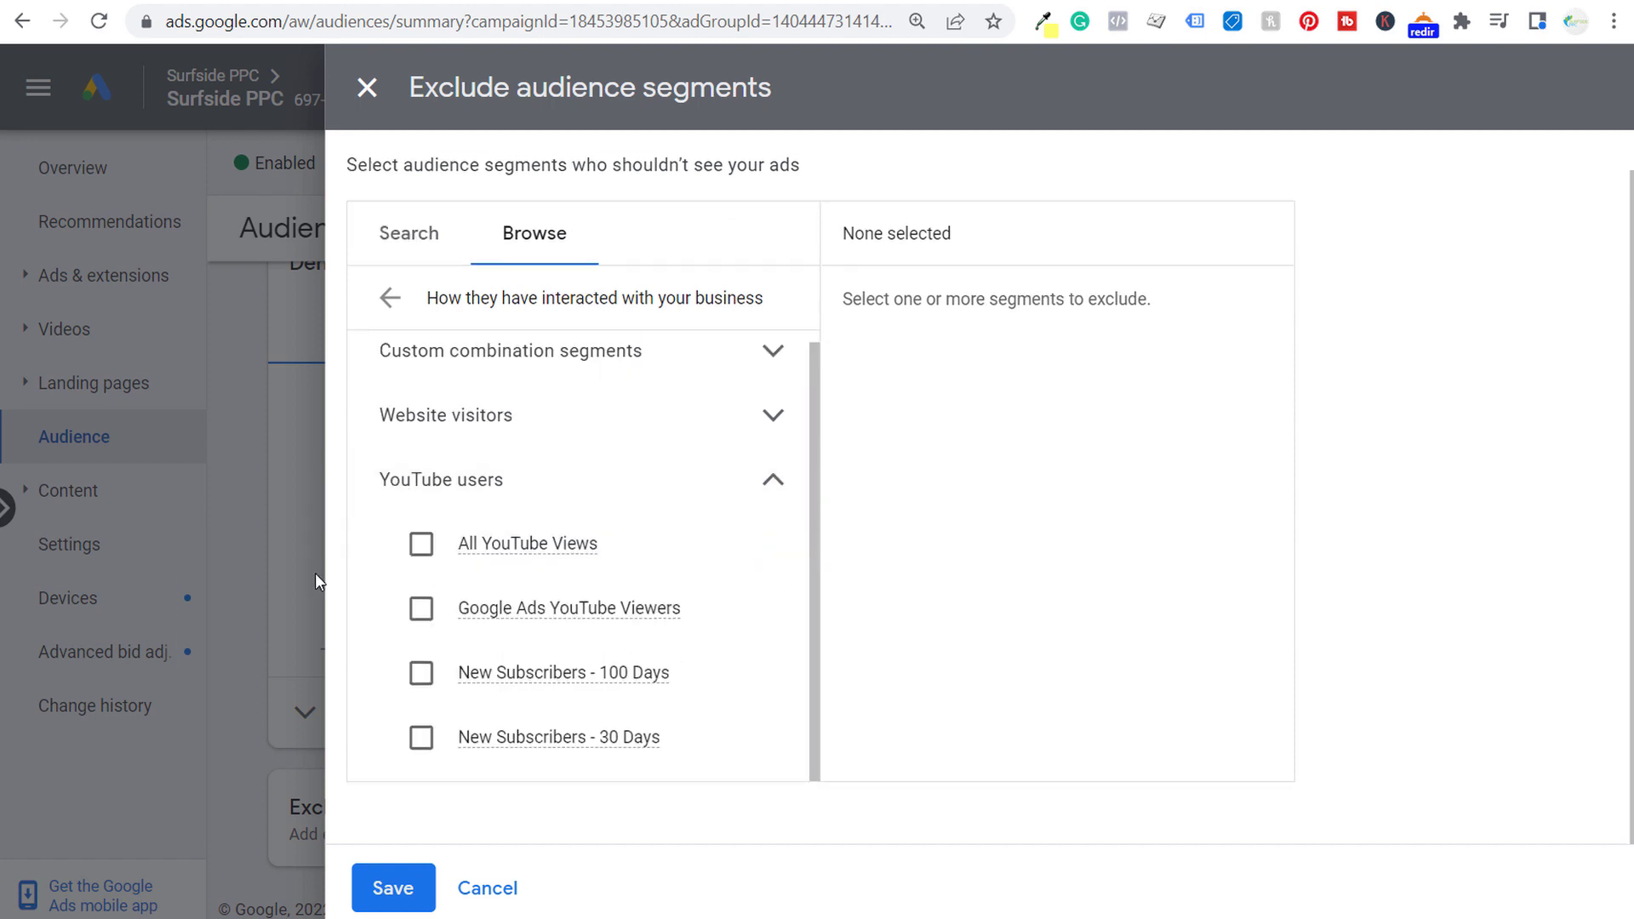
pyautogui.click(417, 549)
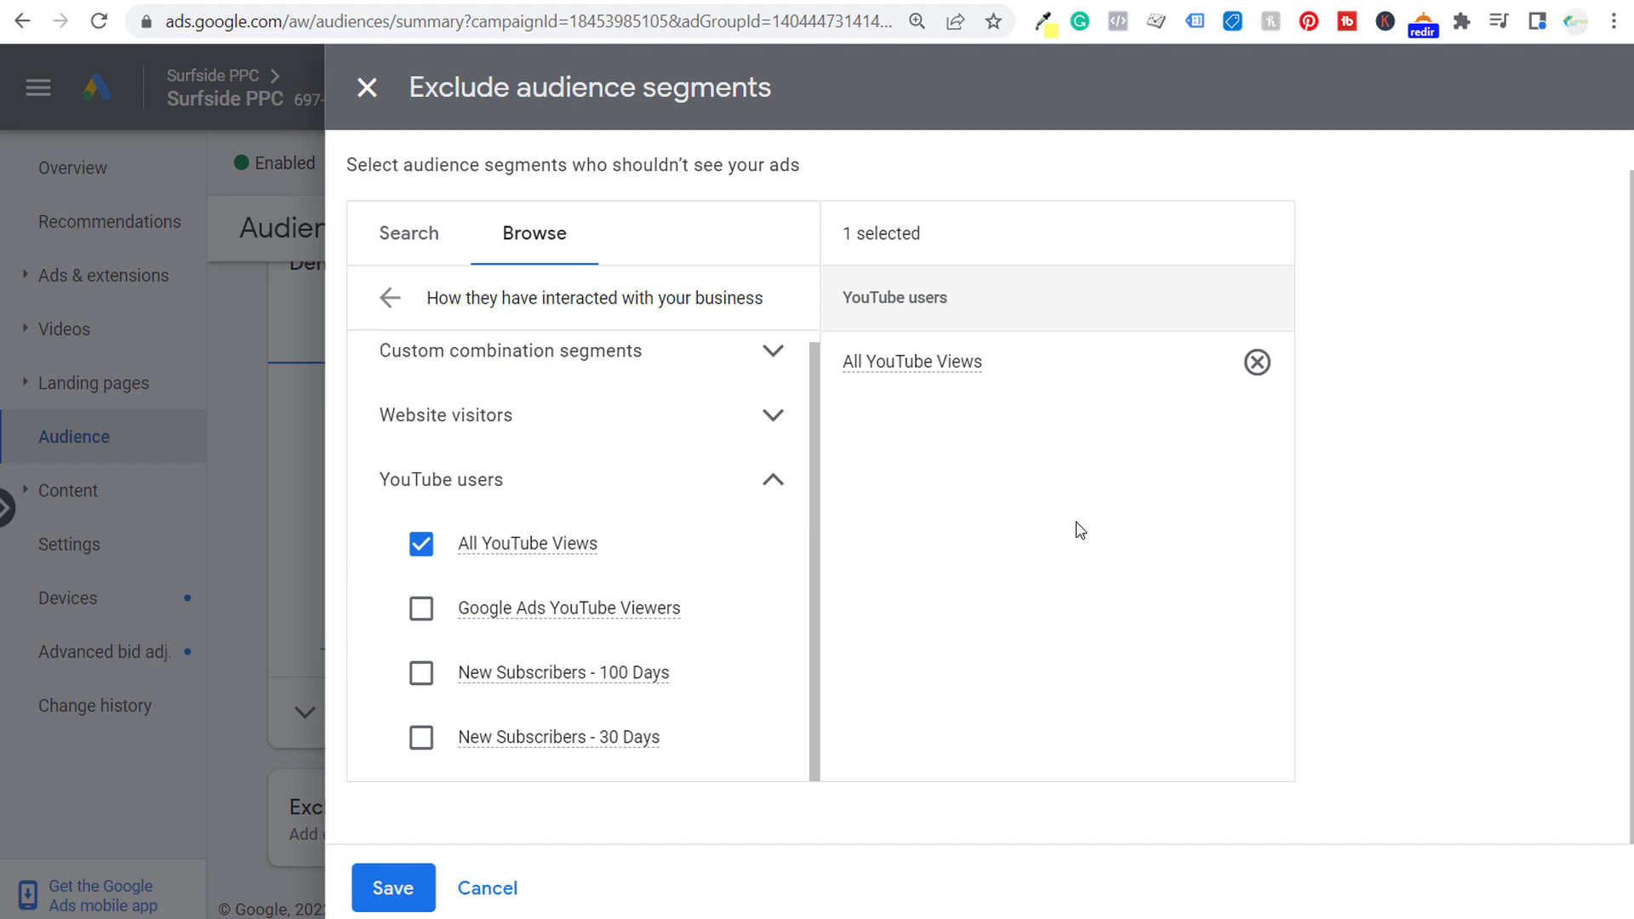
pyautogui.click(393, 889)
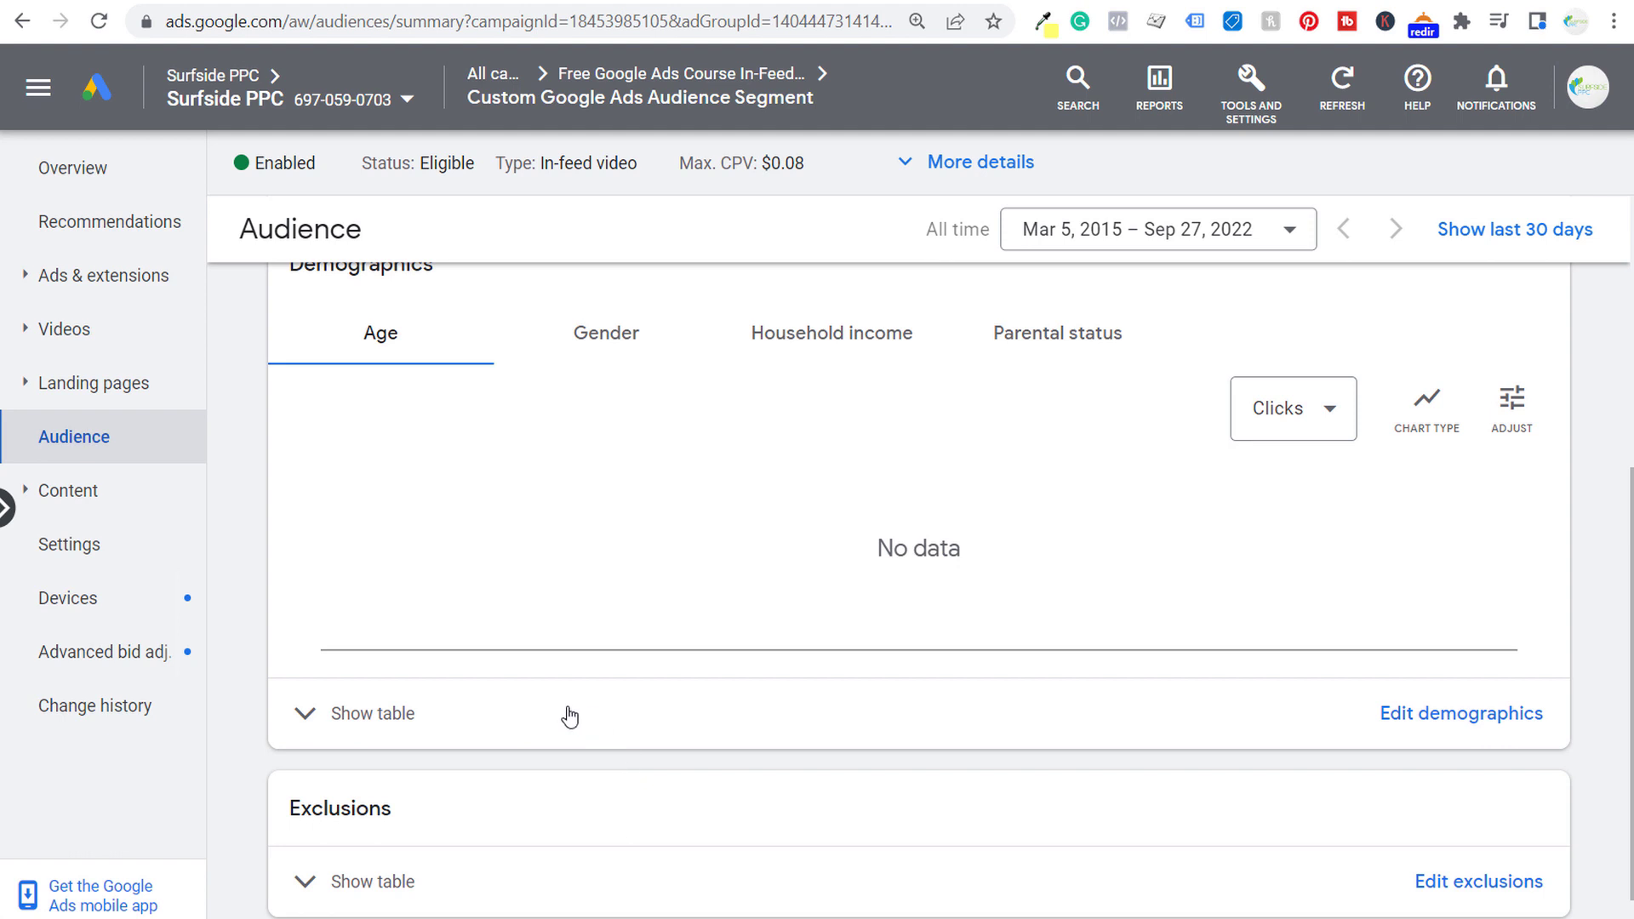
# Step: Expand the Audience segments table and examine the segments targeted by the ad group
pyautogui.scroll(2, 652, 611)
pyautogui.scroll(3, 651, 611)
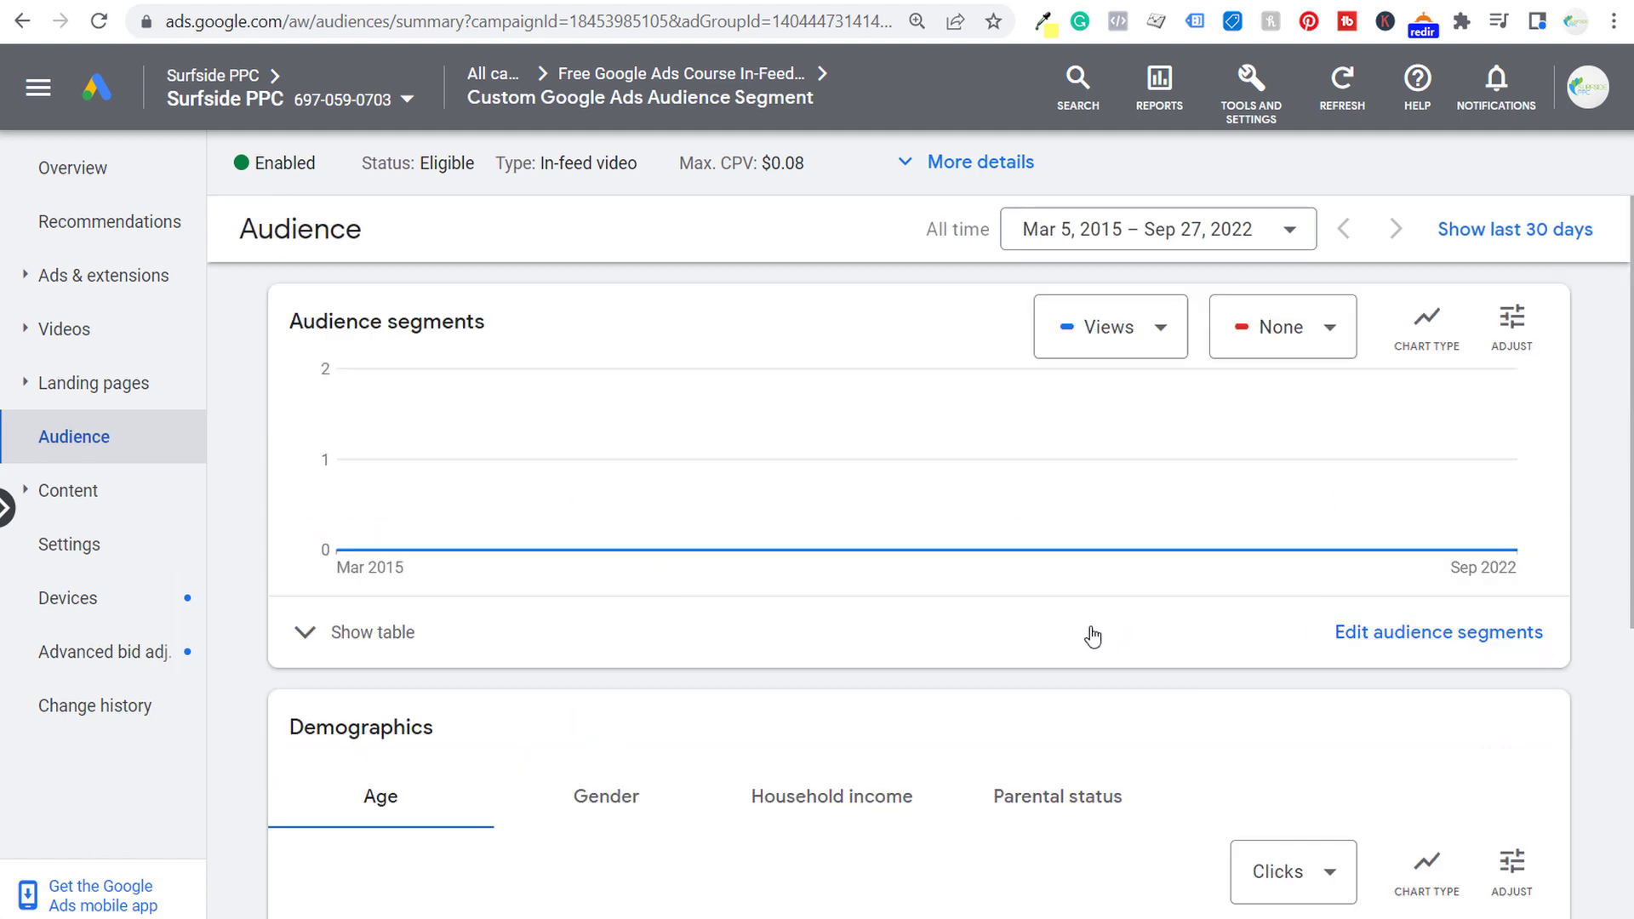
pyautogui.click(1058, 635)
pyautogui.scroll(-2, 741, 647)
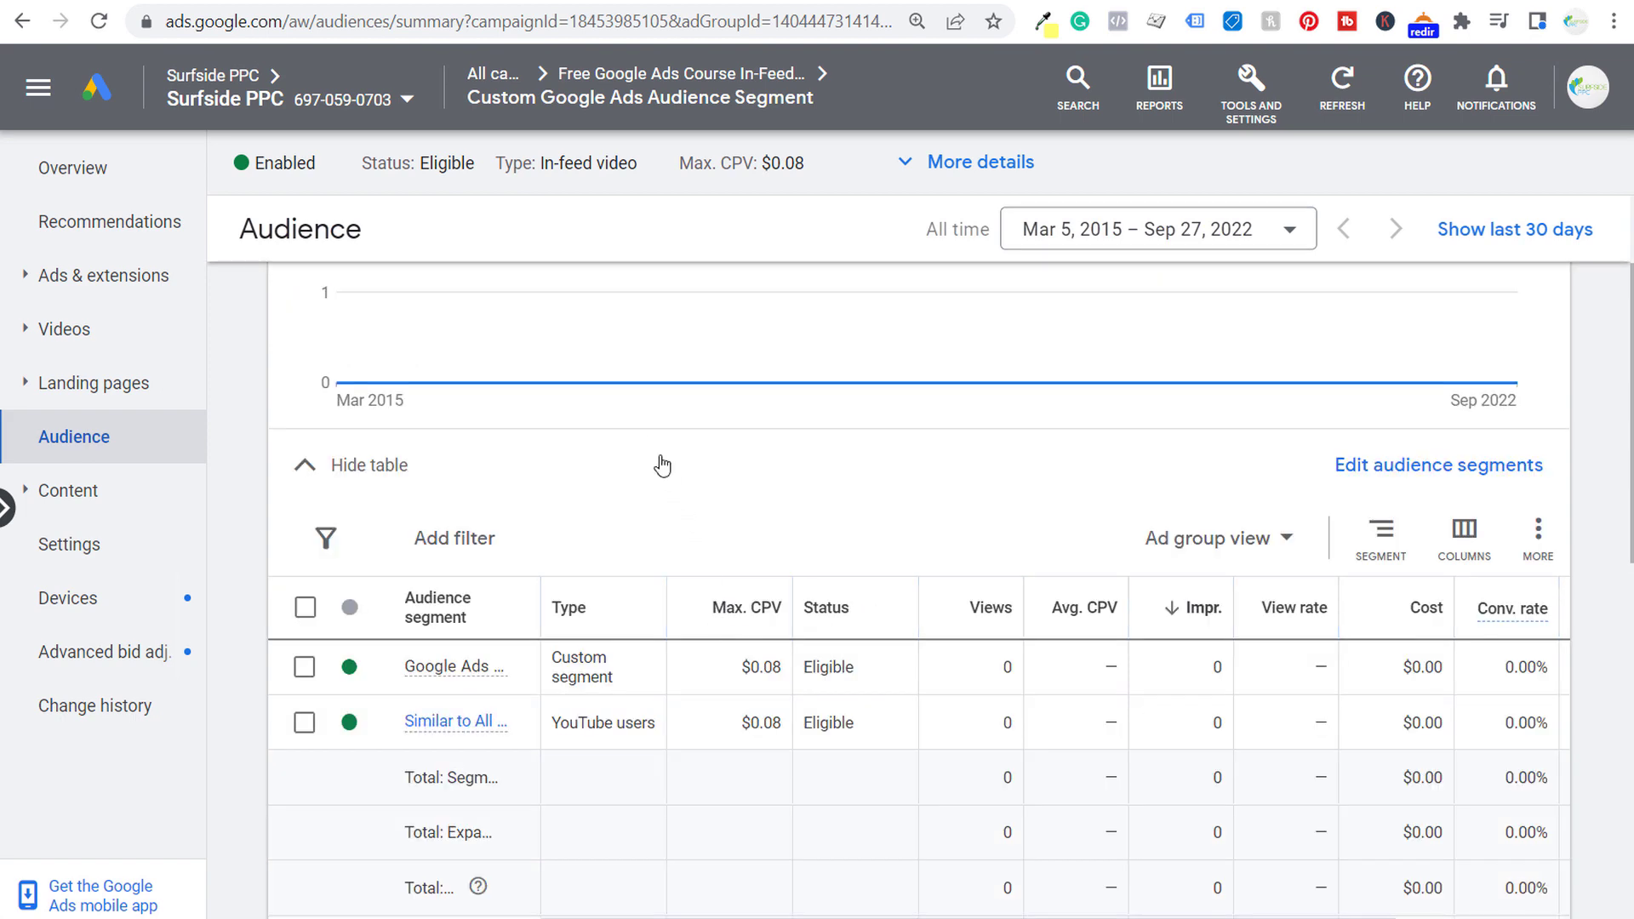